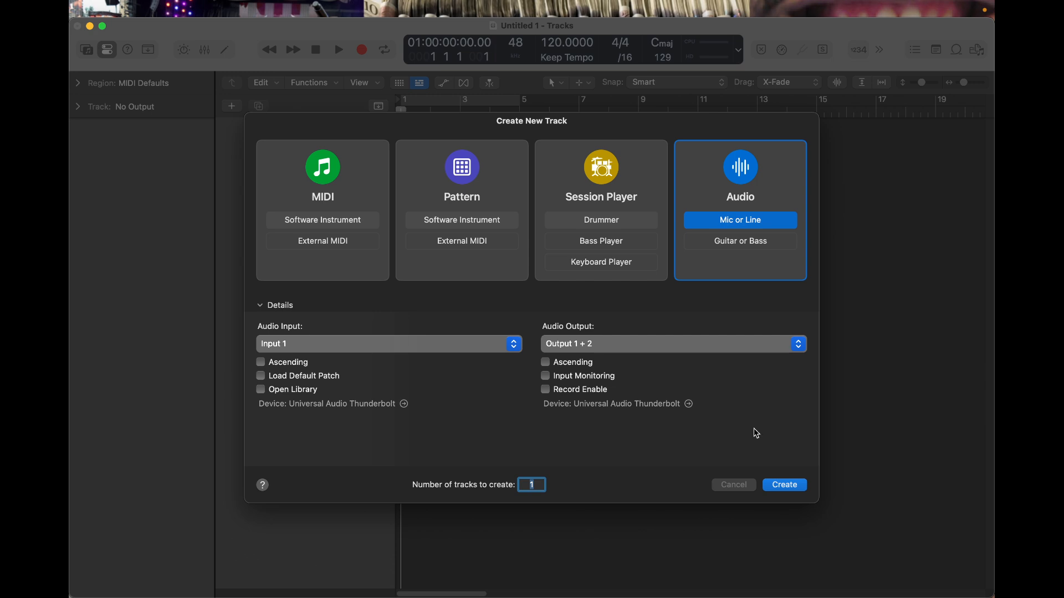
- Create one Mic or Line audio track with Input 1 and name it BEAT
click(789, 487)
double_click(276, 131)
text(BEAT)
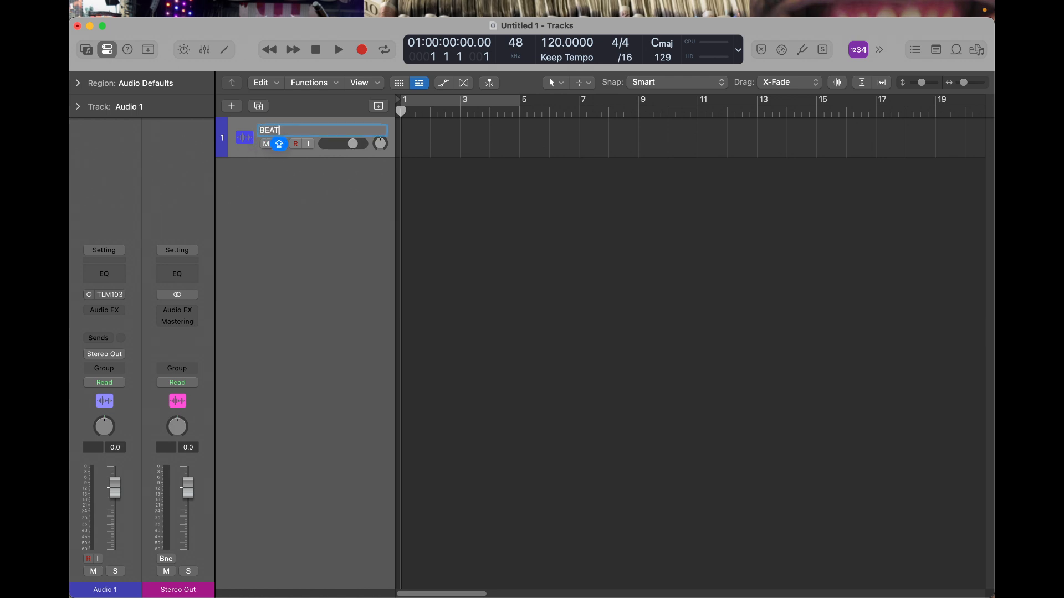
key(Return)
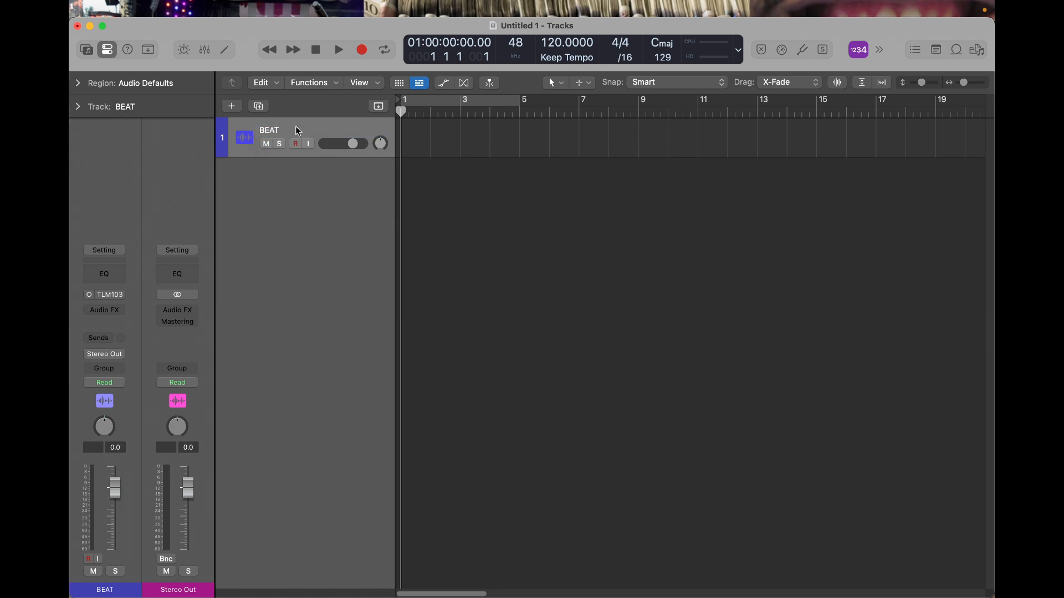
- Open the project renaming dialog
click(103, 26)
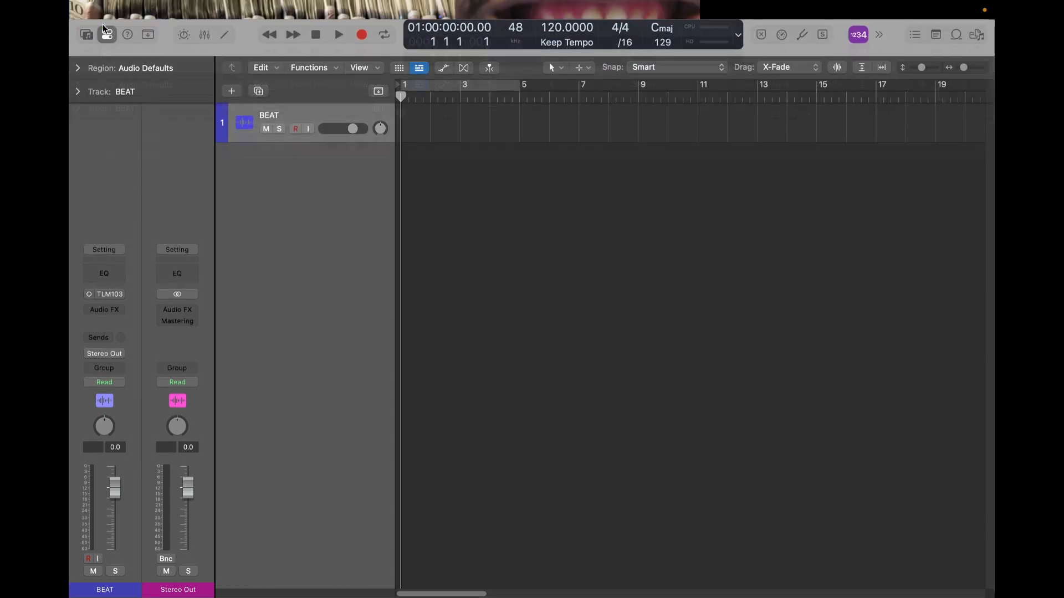
mouse_move(85, 4)
click(160, 12)
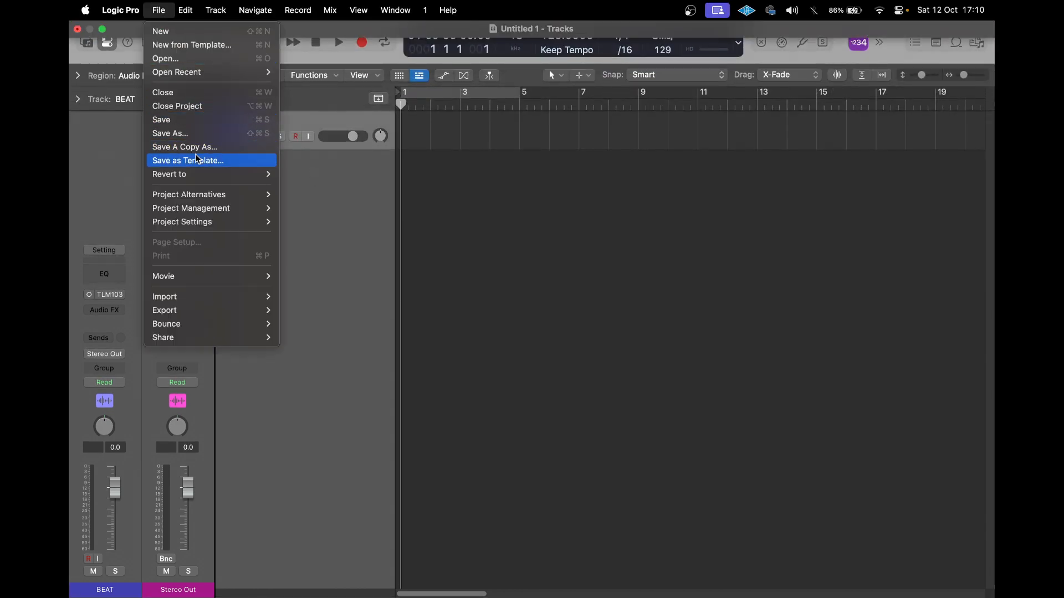
mouse_move(215, 199)
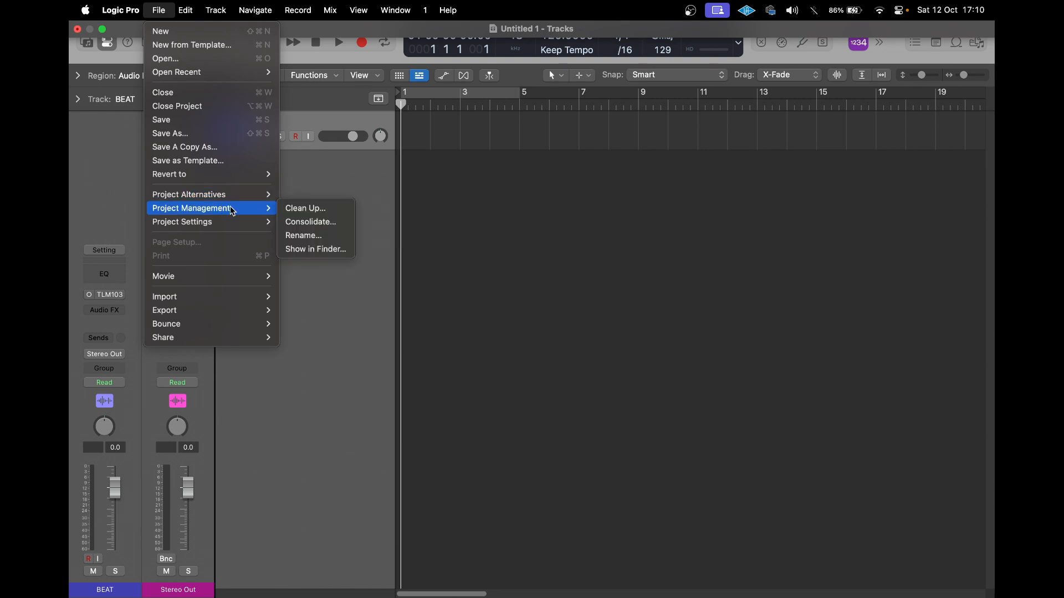
click(304, 236)
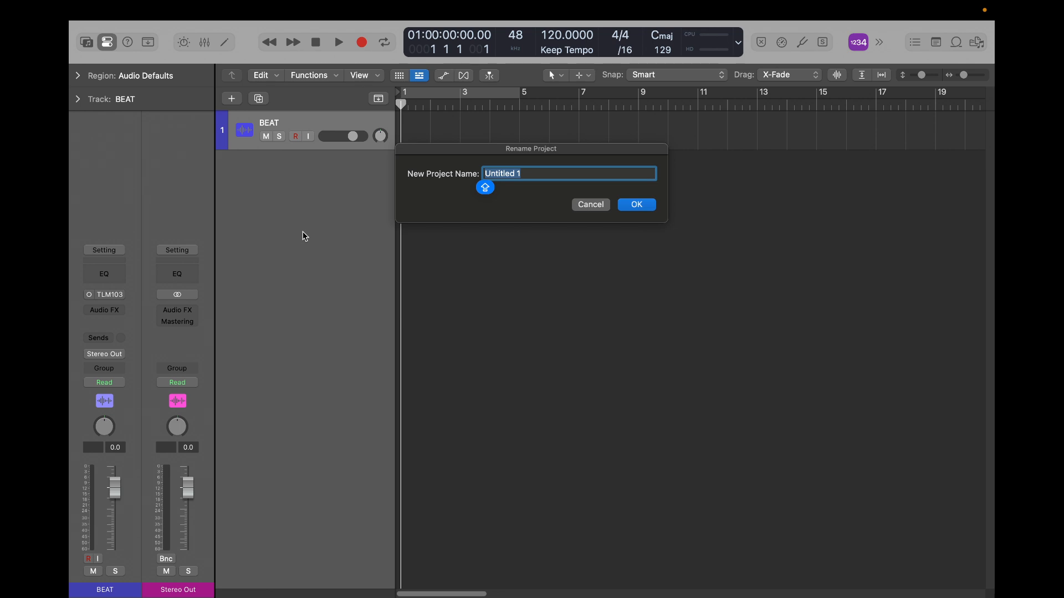
text(Aa)
key(BackSpace)
key(BackSpace)
text(Aaron Abstract - LEARNING)
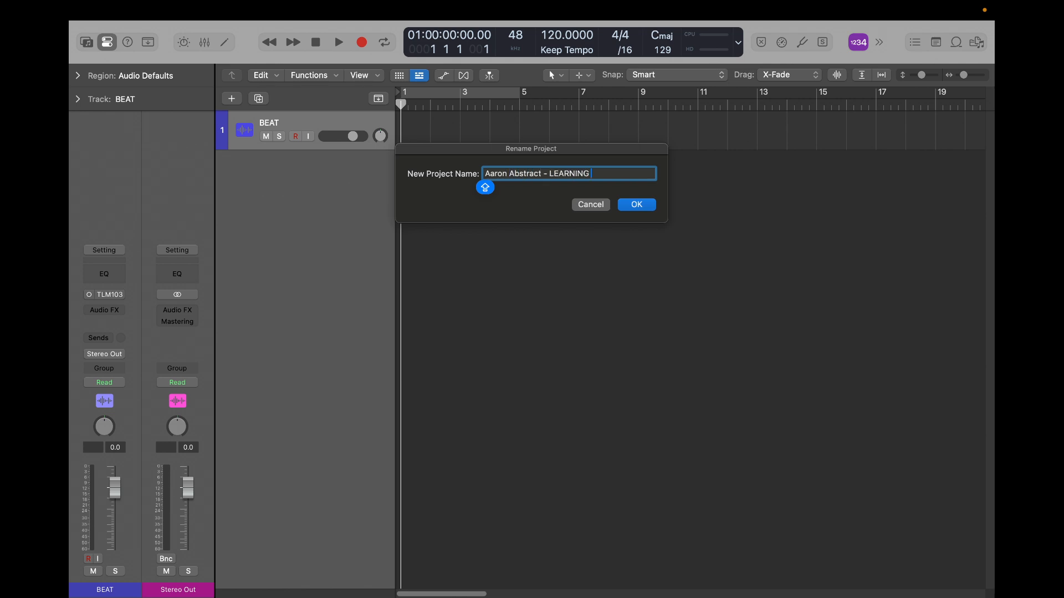
key(super+a)
key(BackSpace)
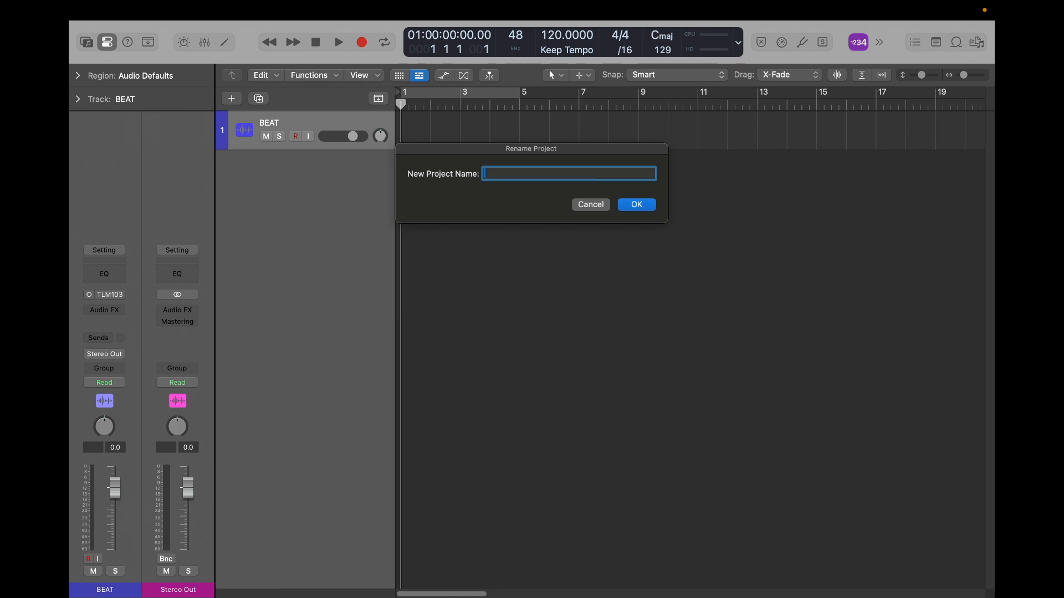
- Rename the project as "LEARNING (prod. Abstract)"
text(LEARNING)
text( ())
text(prod. )
text(Abstract)
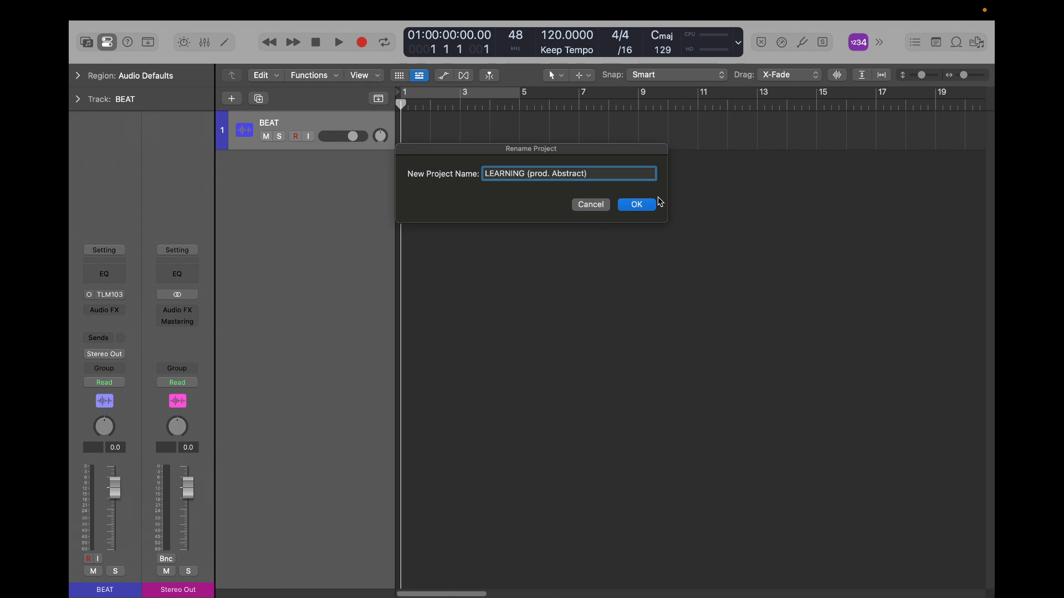
click(641, 207)
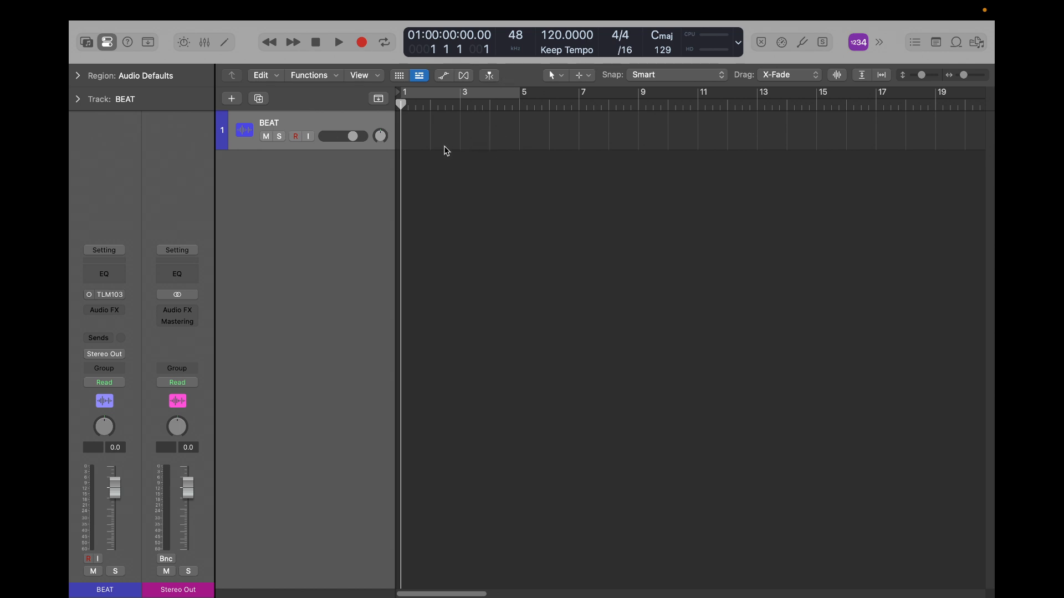
- Turn off the count-in and add an audio track named RECORD HERE below BEAT
key(shift+k)
double_click(284, 175)
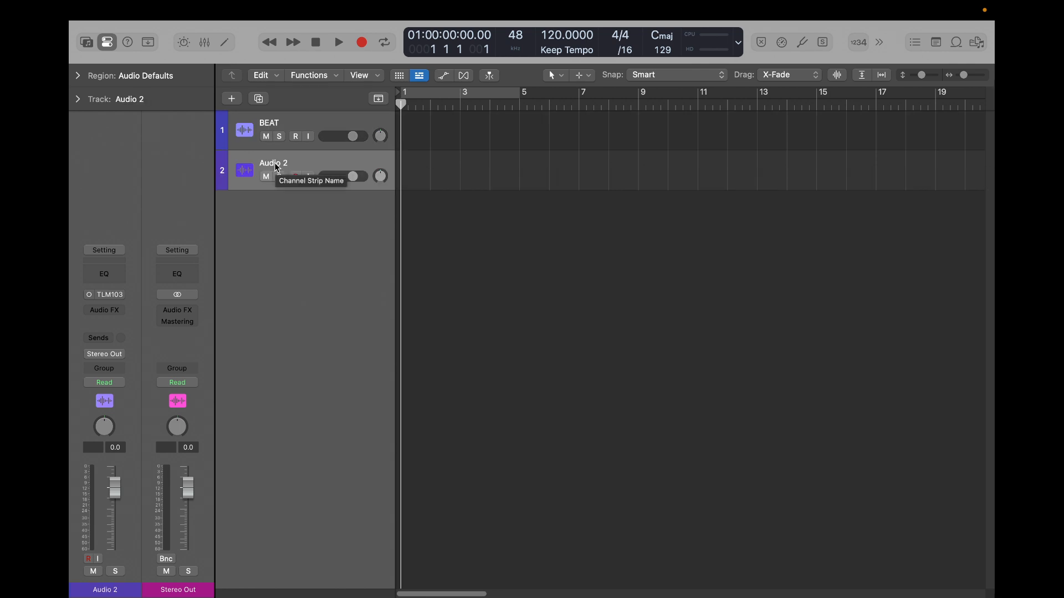
double_click(275, 164)
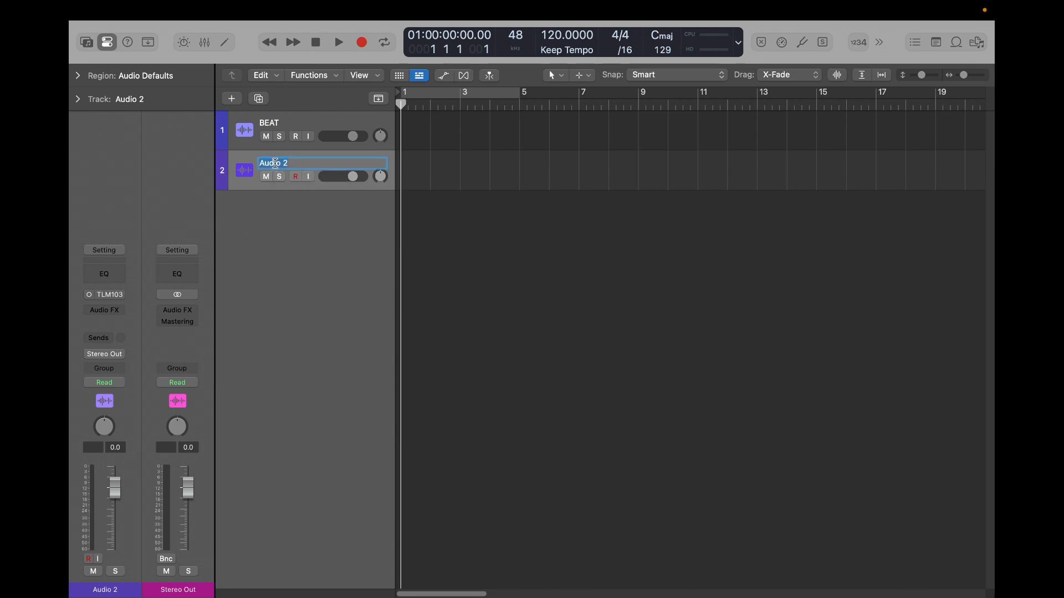
text(RECORD HERE)
key(Return)
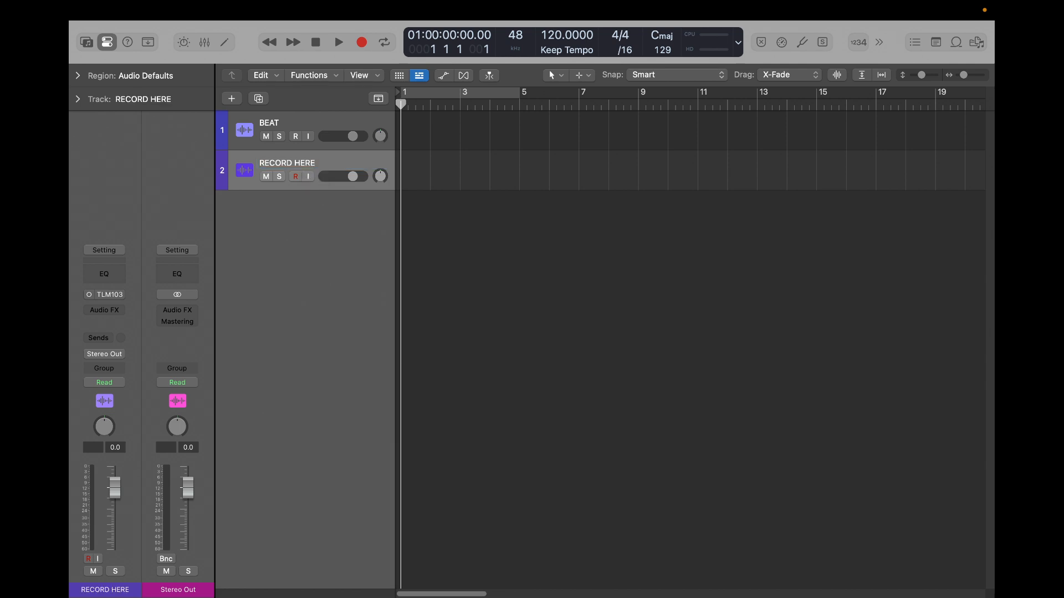
- Colour the RECORD HERE track bright red-orange and give it the slanted handheld microphone icon
key(alt+c)
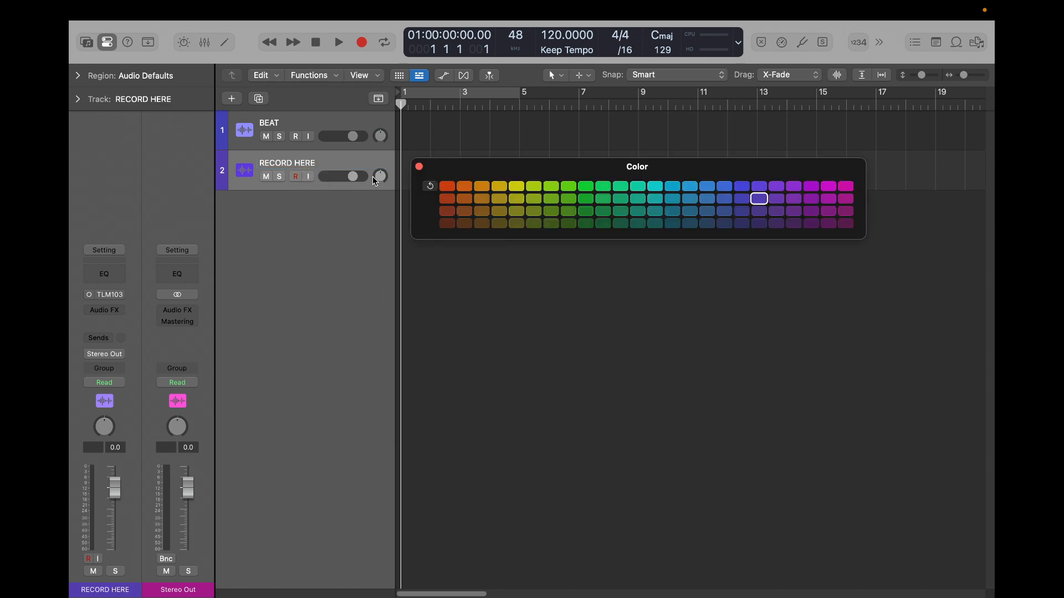
click(451, 189)
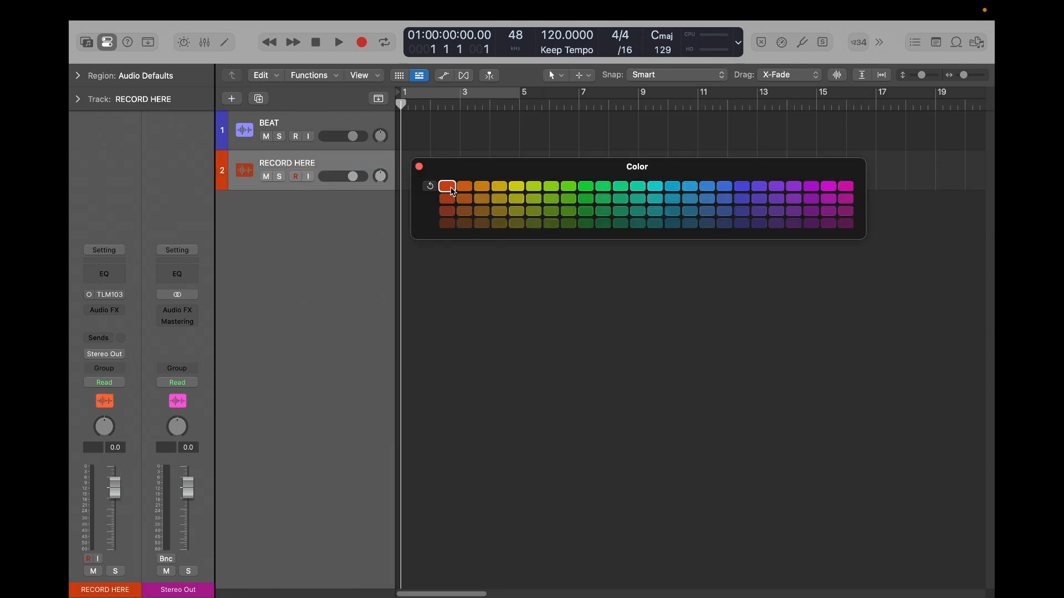
click(419, 166)
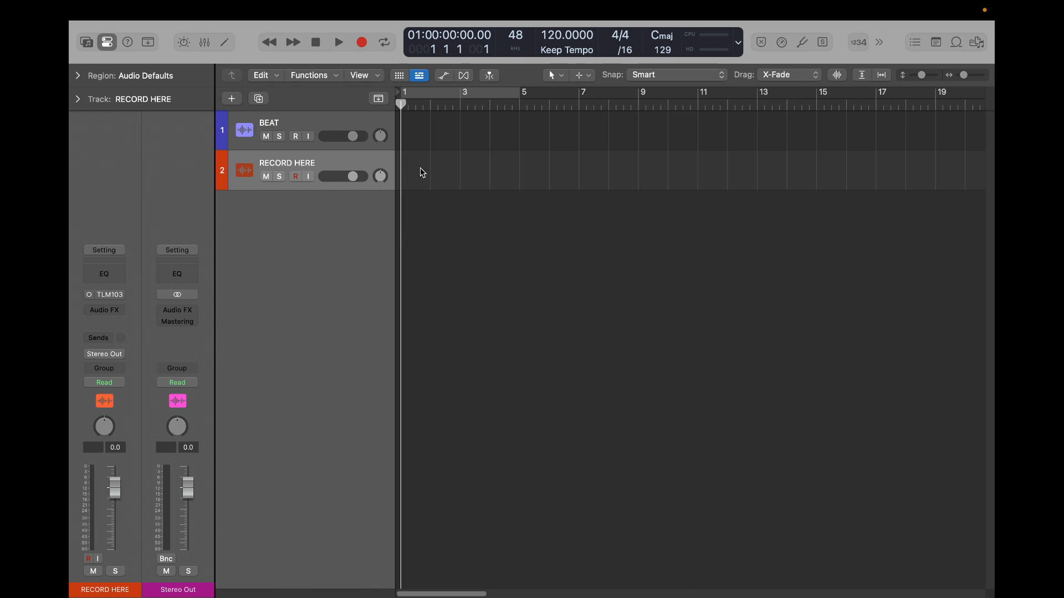
click(246, 174)
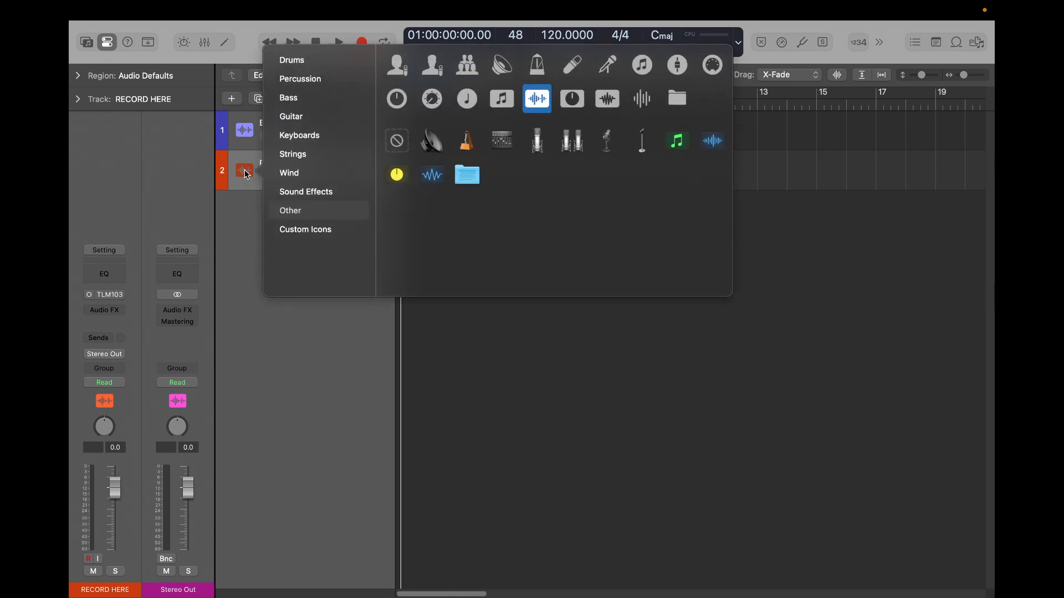
click(570, 67)
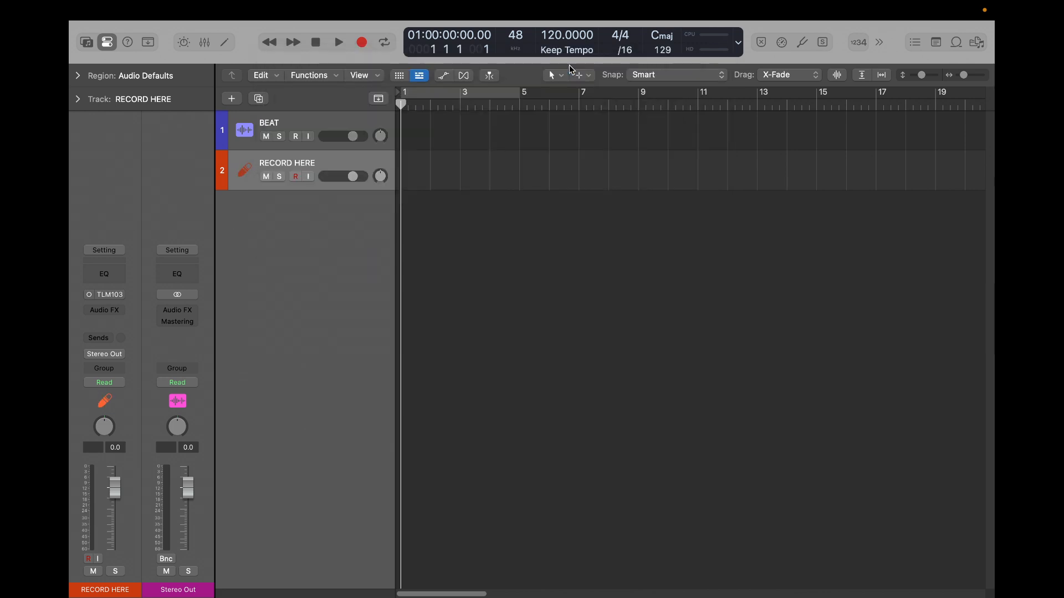
- Try the upright condenser microphone icon on the RECORD HERE track and return to the slanted handheld microphone icon
click(244, 173)
click(534, 138)
click(245, 175)
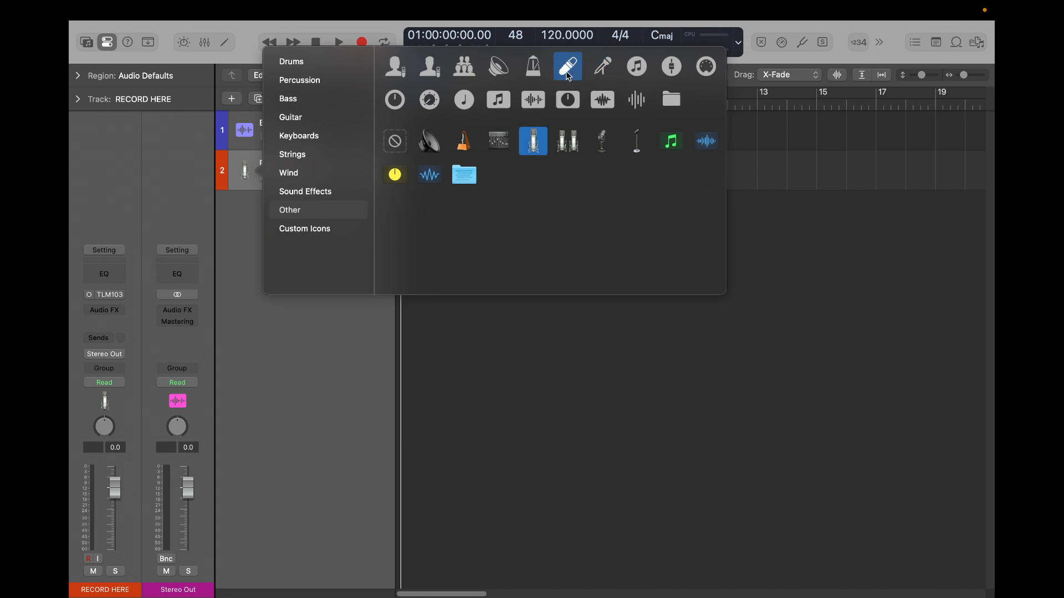
click(567, 72)
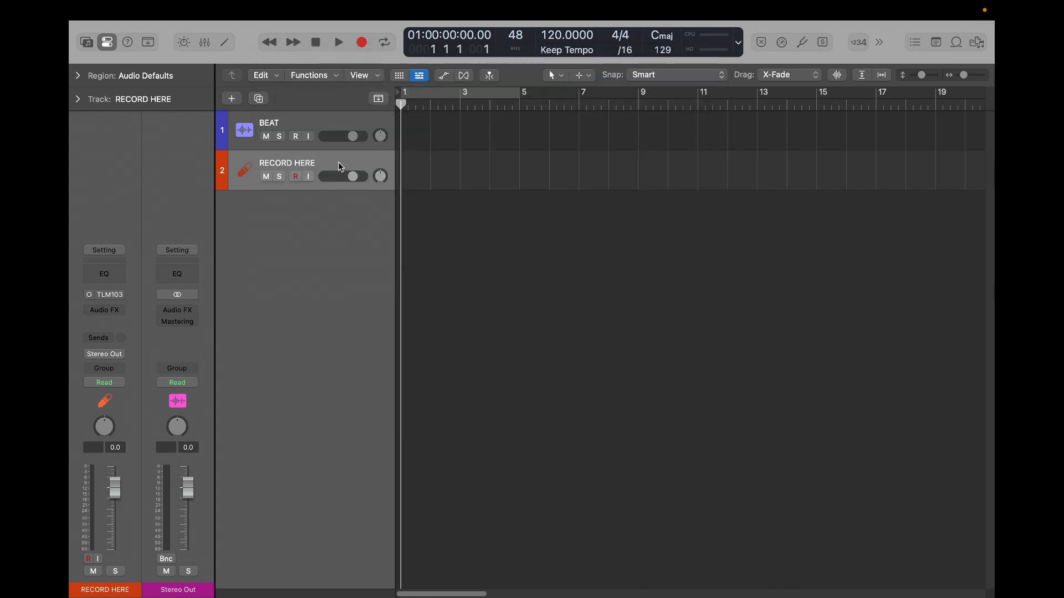
- Duplicate the RECORD HERE track and add an audio track named LEAD below the copy
key(super+d)
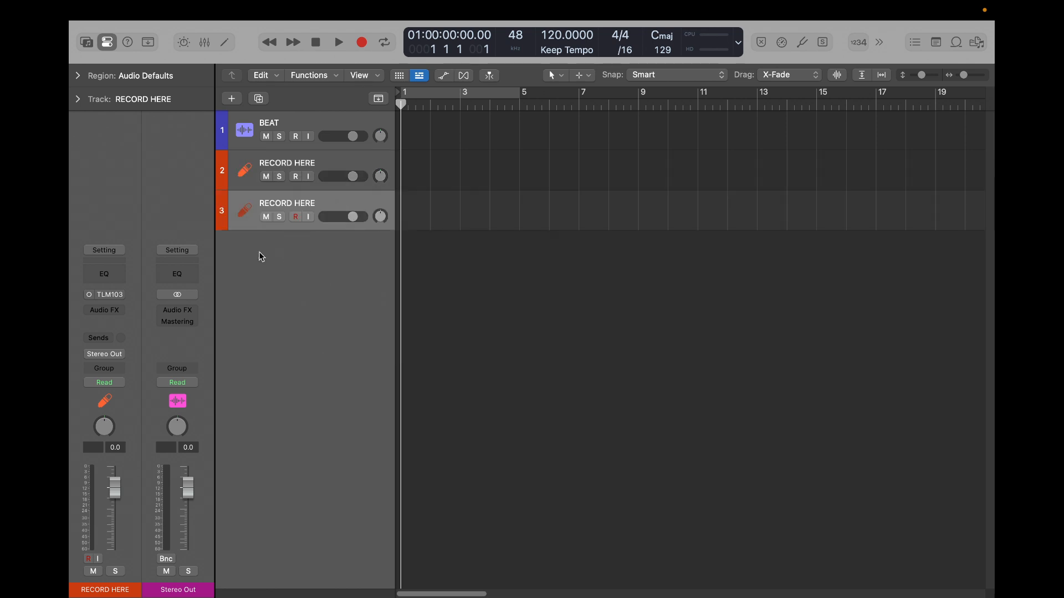
double_click(289, 247)
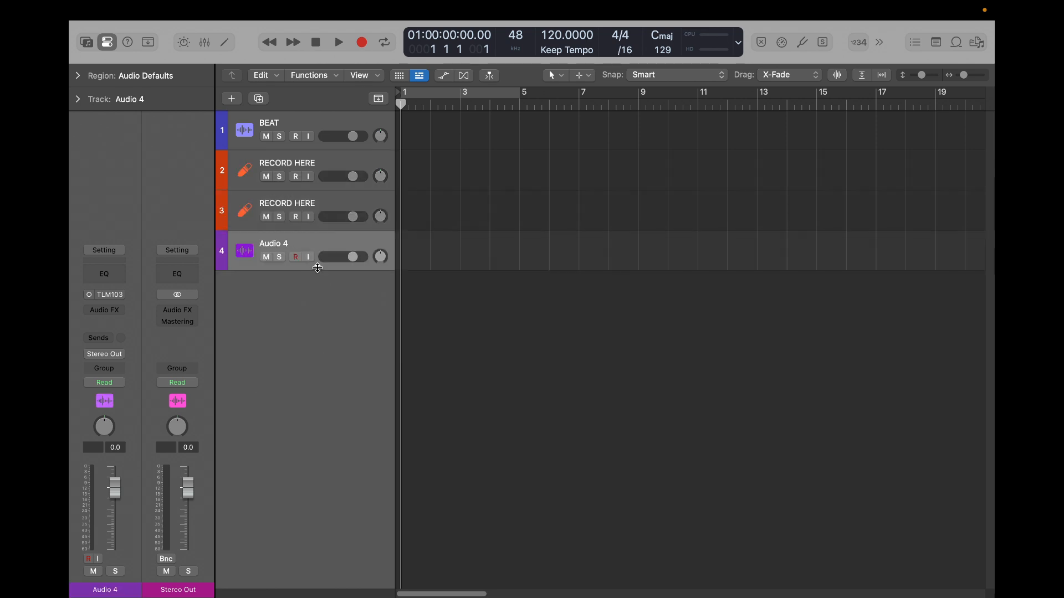
double_click(272, 243)
text(LEAD)
key(Return)
- Add an audio track below LEAD and name it LEAD 2
double_click(275, 289)
double_click(277, 285)
text(lead)
key(BackSpace)
key(BackSpace)
key(BackSpace)
key(BackSpace)
key(Caps_Lock)
text(LEAD 2)
key(Return)
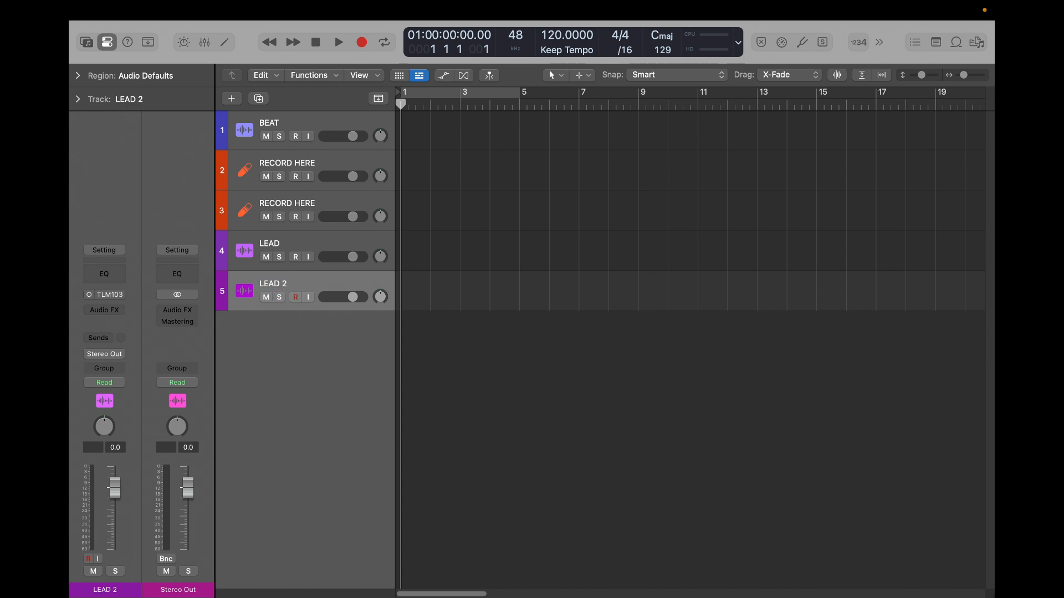
- Add an audio track below LEAD 2 and name it DOUBLE
double_click(286, 329)
double_click(279, 330)
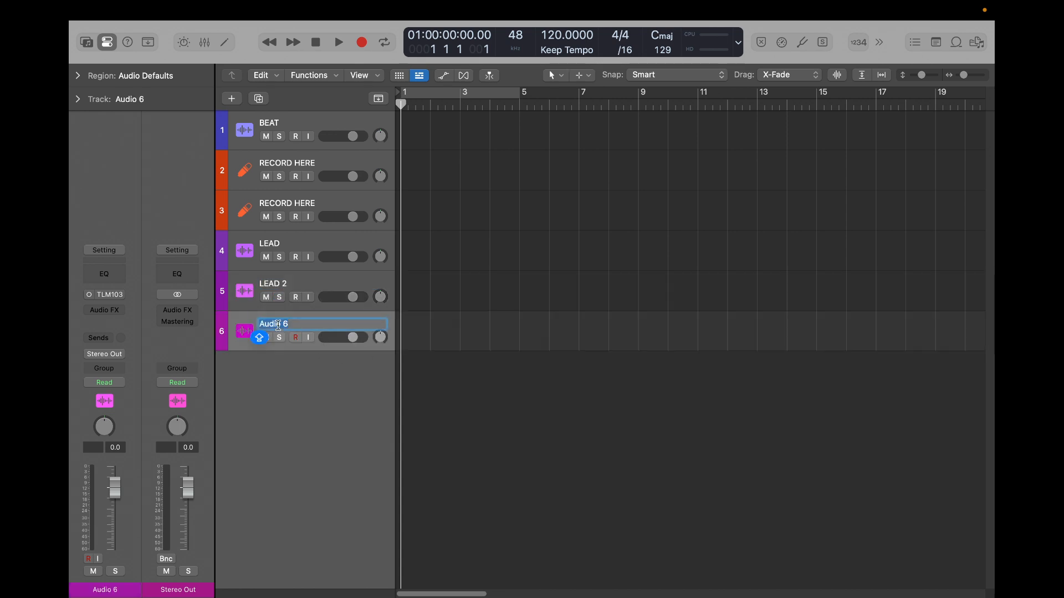
text(double)
key(BackSpace)
key(BackSpace)
key(BackSpace)
key(BackSpace)
key(BackSpace)
key(BackSpace)
key(Caps_Lock)
text(DOUBLE)
key(Return)
- Add an audio track below DOUBLE and name it STAB L
key(cmd+d)
double_click(277, 363)
text(s)
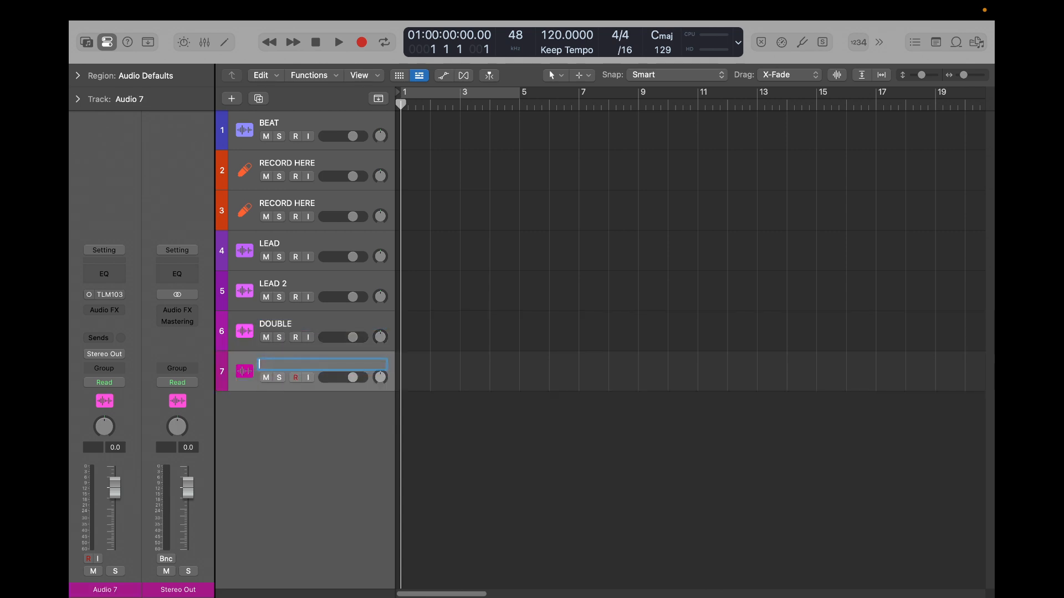
key(Caps_Lock)
key(BackSpace)
text(STAB L)
- Add an audio track below STAB L and name it STAB R
double_click(293, 405)
double_click(280, 406)
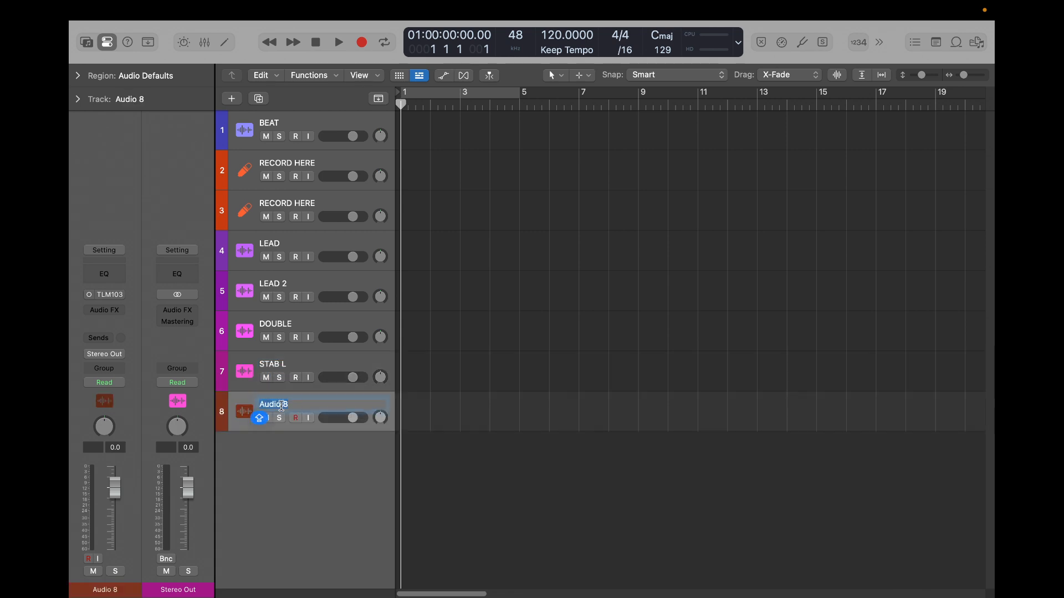
text(STAB R)
key(Return)
- Give STAB L the left-pointing arrow icon and STAB R the right-pointing arrow icon from the Sound Effects icons
right_click(244, 378)
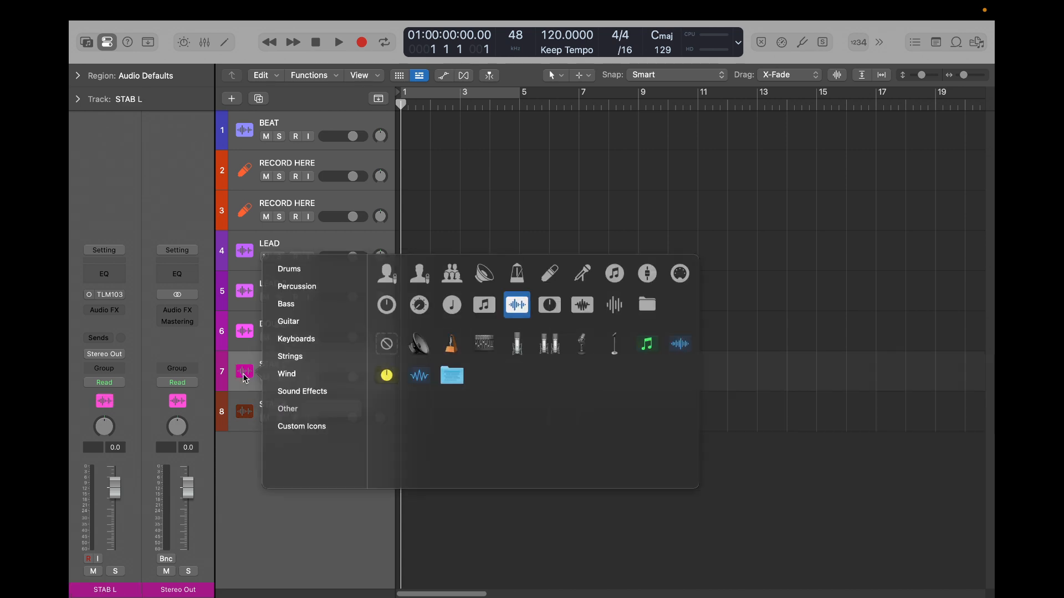
click(309, 398)
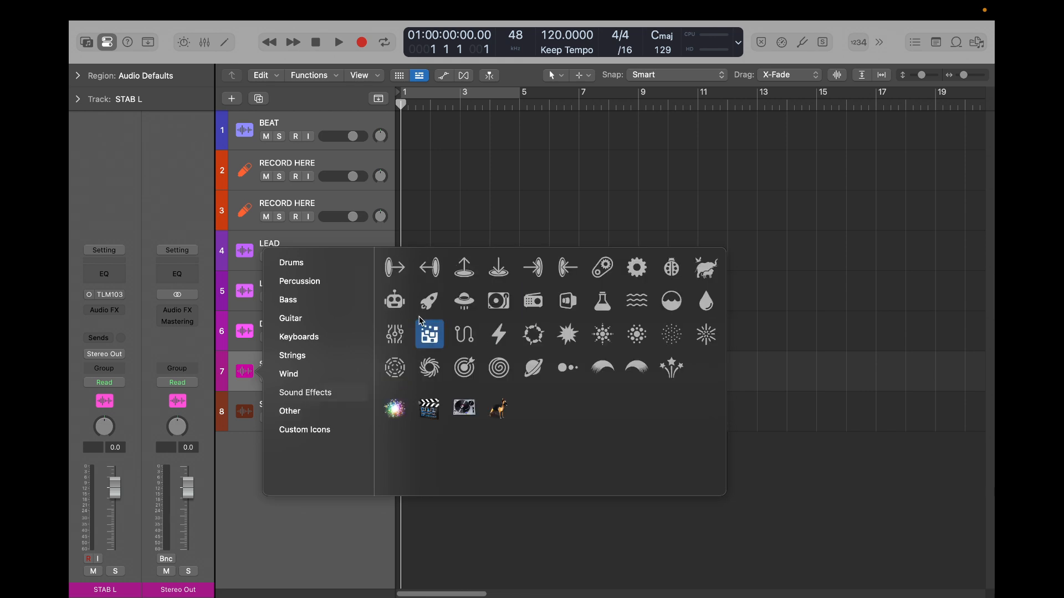
click(431, 270)
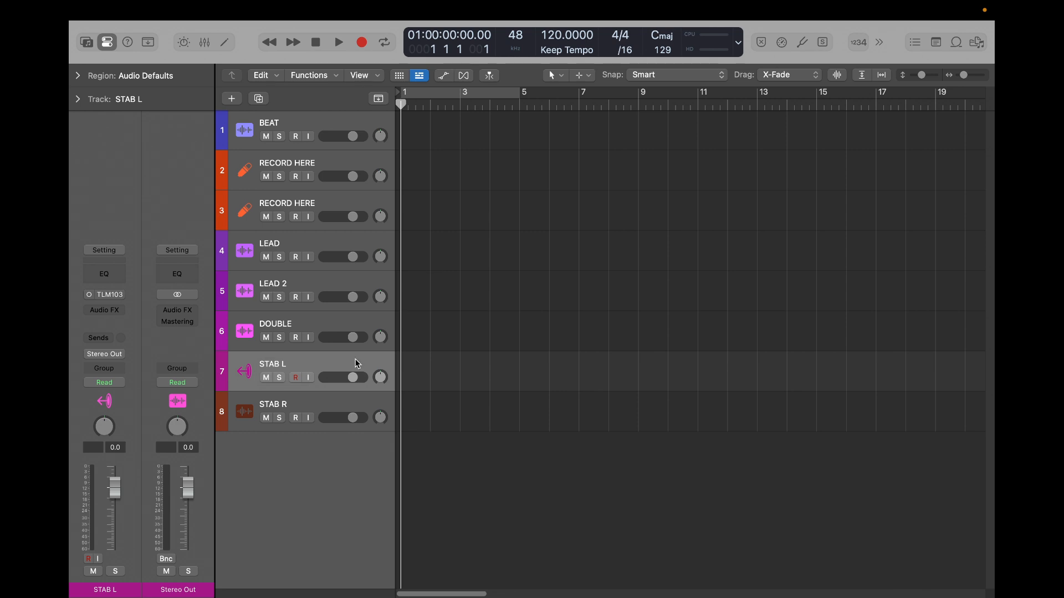
ctrl+click(244, 413)
click(315, 434)
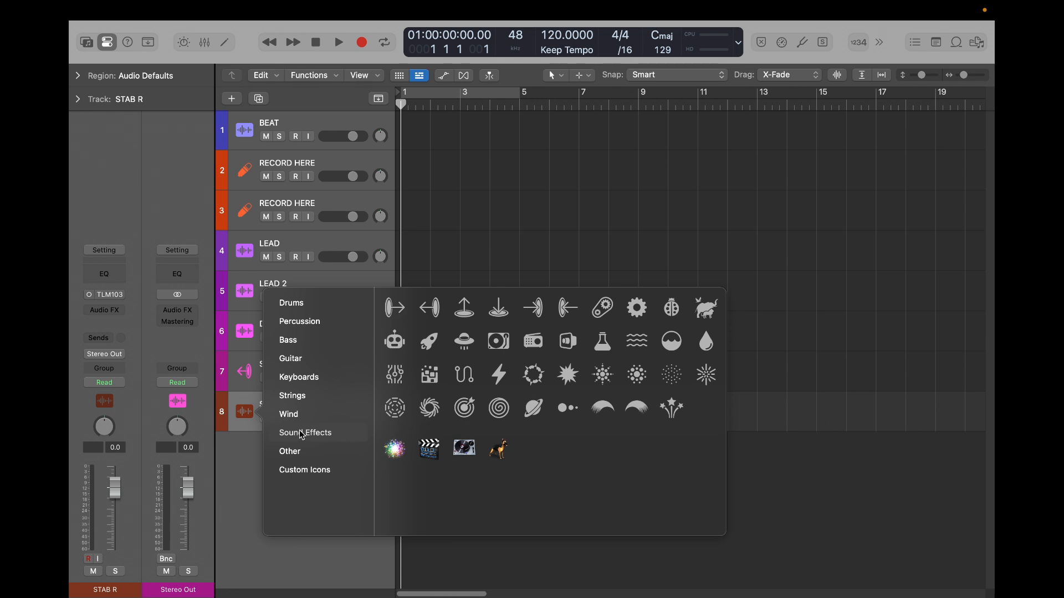
click(396, 308)
- Pan the STAB L track hard left and the STAB R track hard right to +63
click(360, 364)
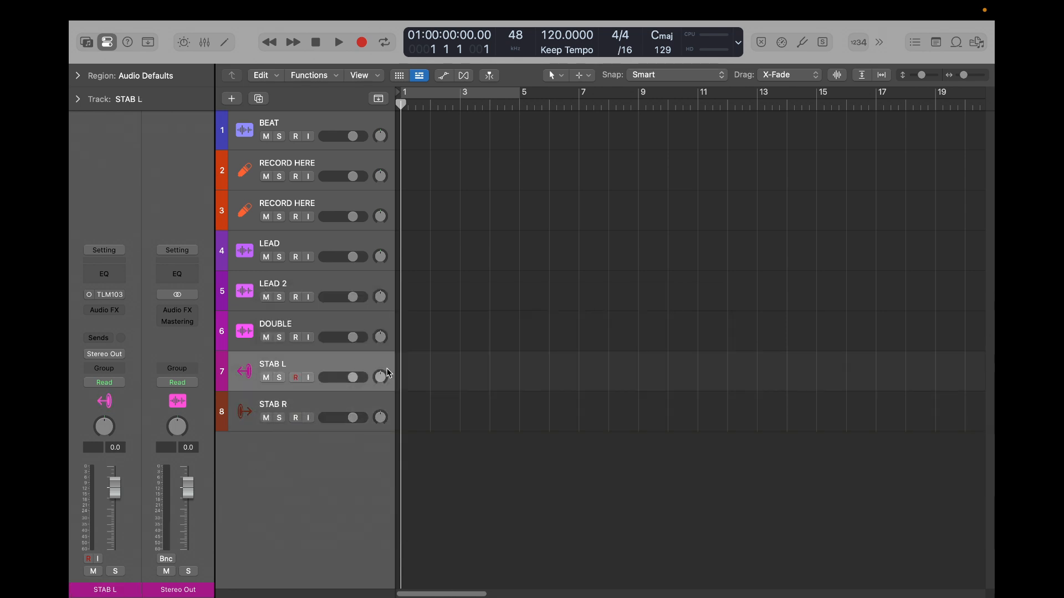
drag(389, 374, 375, 482)
drag(381, 416, 390, 339)
click(327, 398)
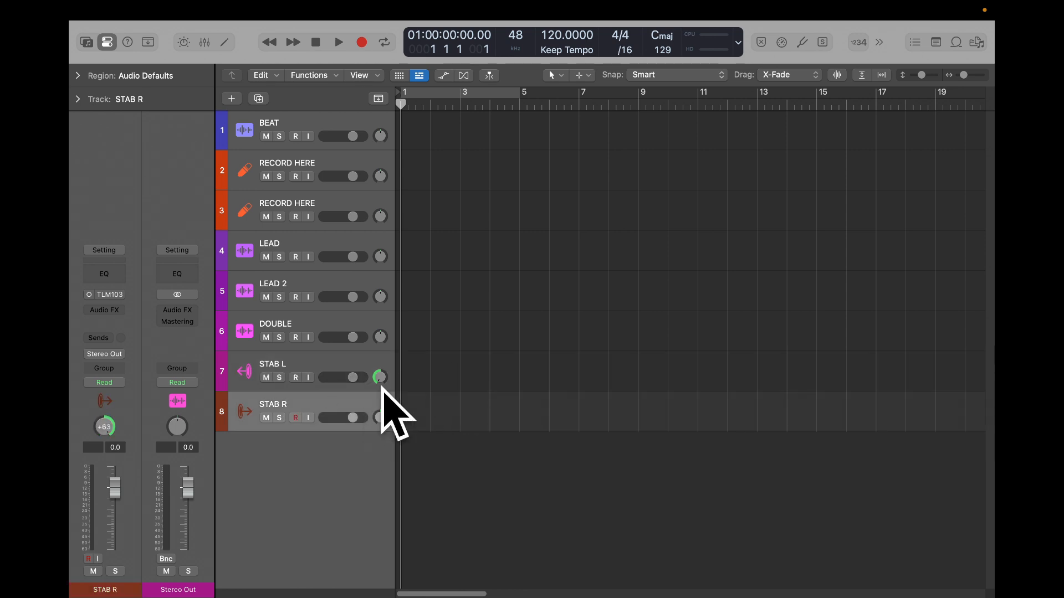
- Add an audio track below STAB R and name it ADLIBS
double_click(294, 453)
double_click(267, 445)
text(A)
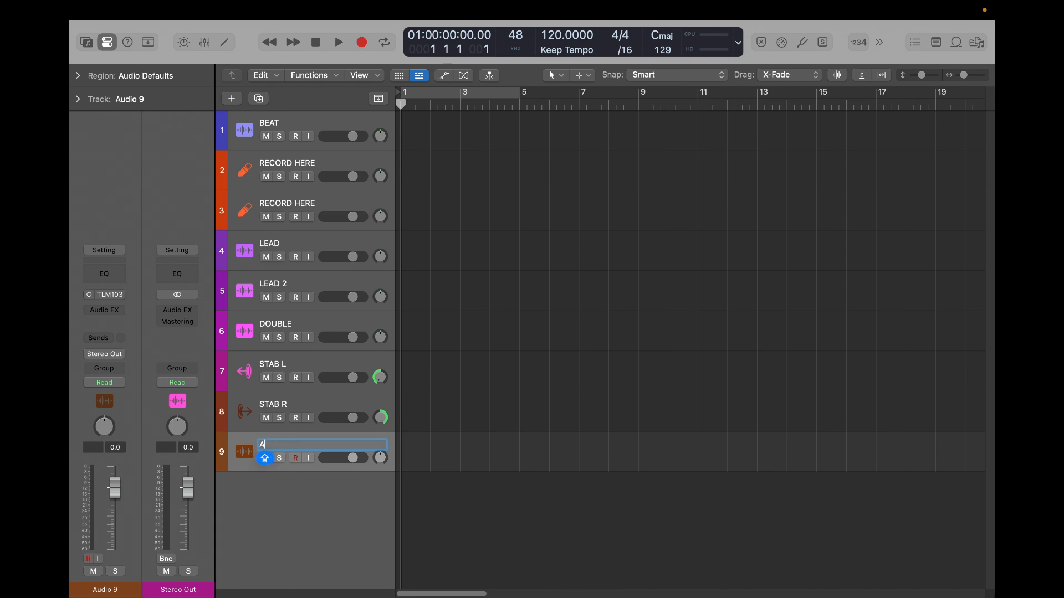
text(DLIBS)
key(Return)
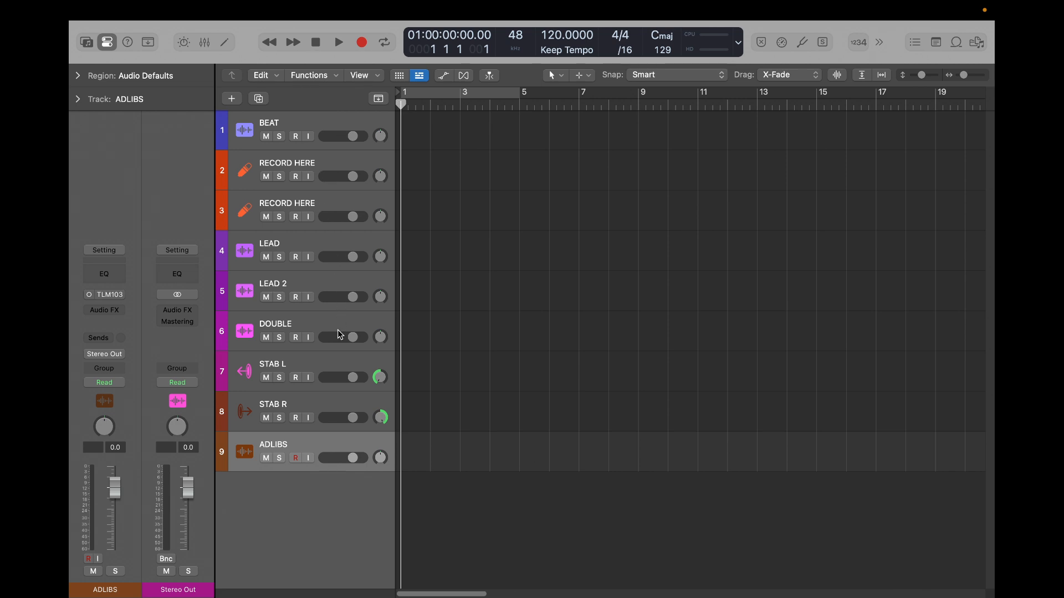
- Duplicate the lower RECORD HERE track to make a third one, and select the LEAD track
click(308, 205)
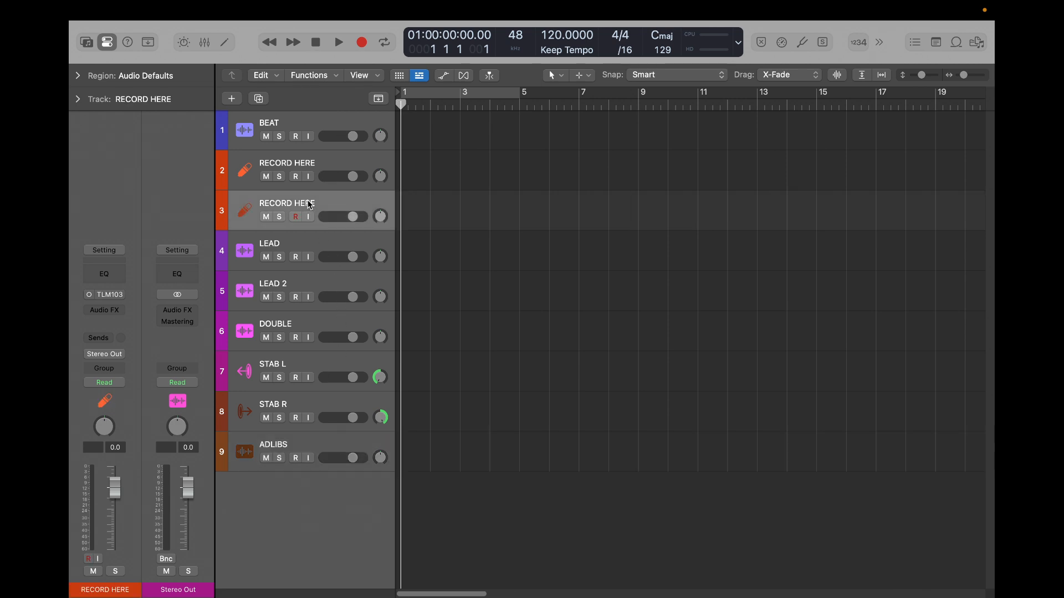
key(super+d)
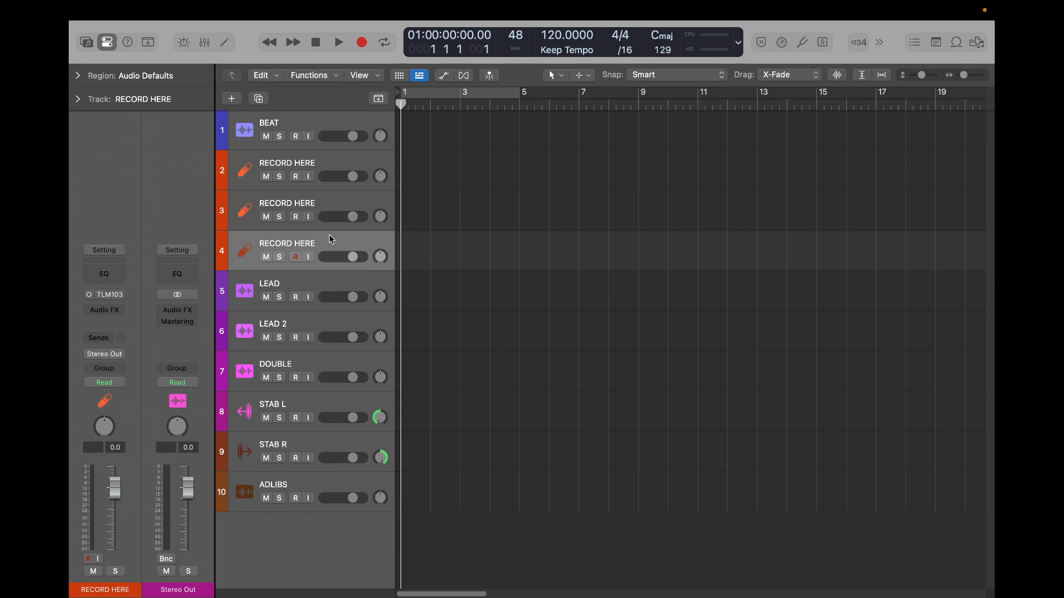
click(287, 281)
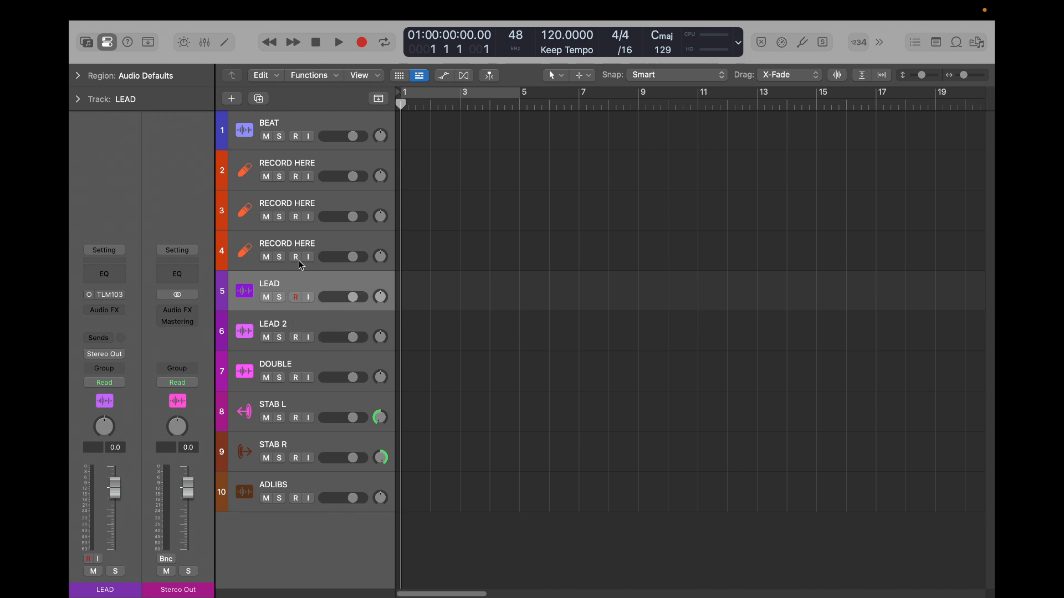
click(309, 246)
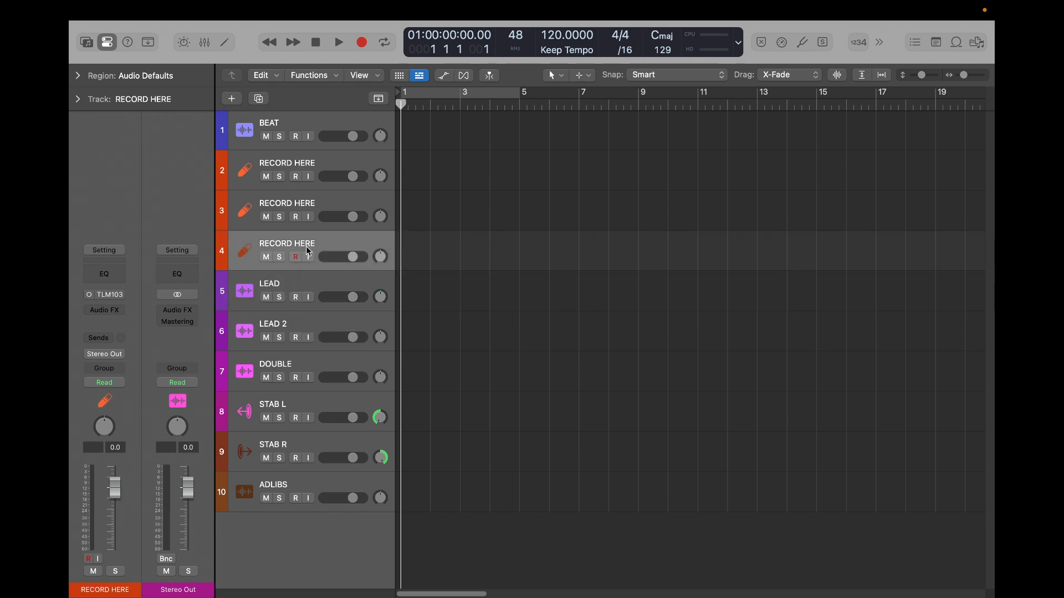
click(304, 277)
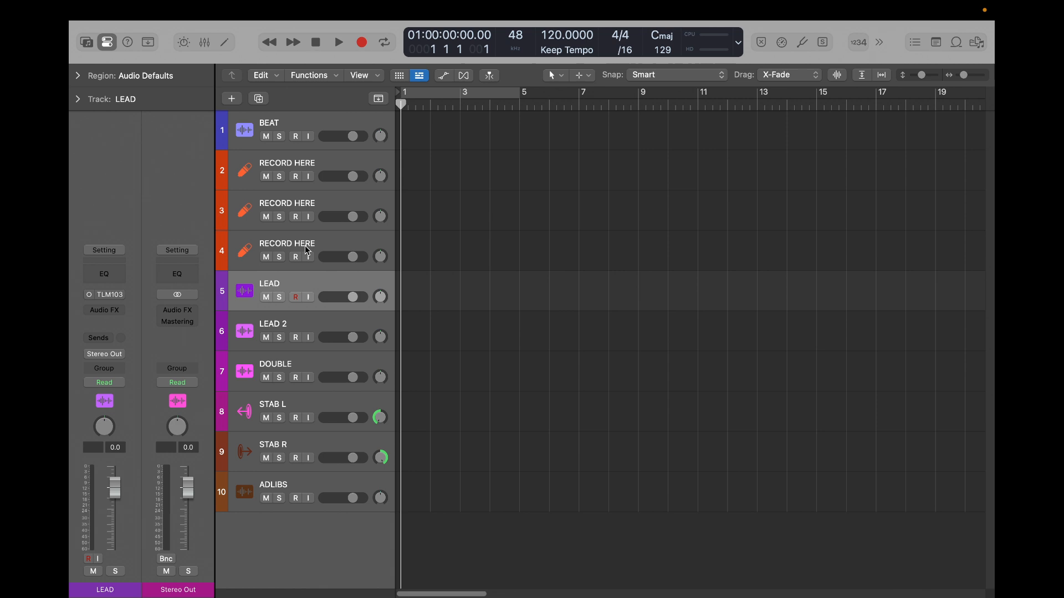
click(103, 338)
mouse_move(105, 356)
click(123, 228)
- Add a send on the LEAD track to Bus 29 (REVERB SHORT)
click(107, 344)
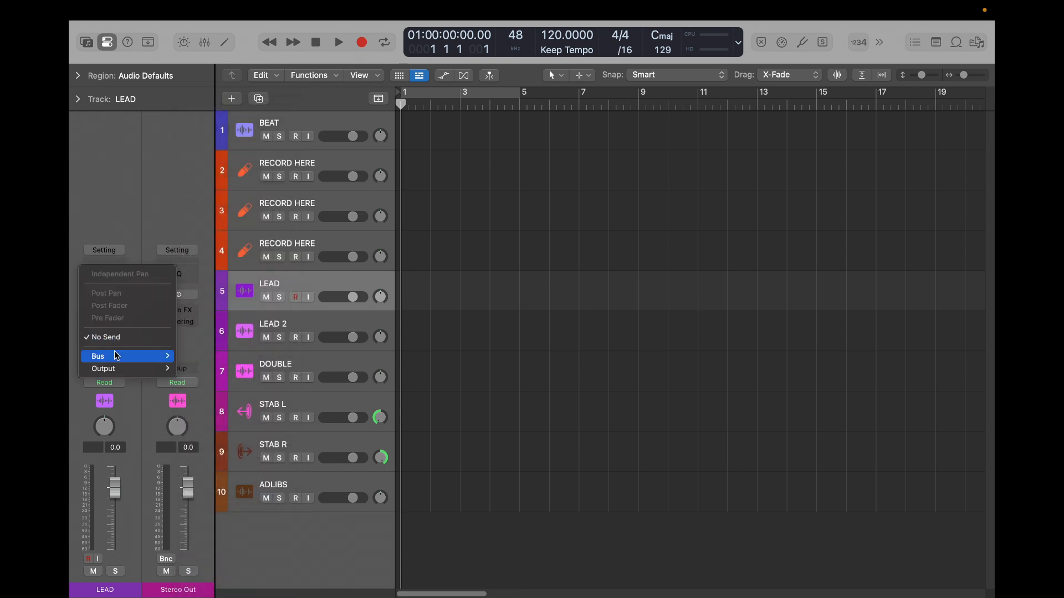
mouse_move(116, 357)
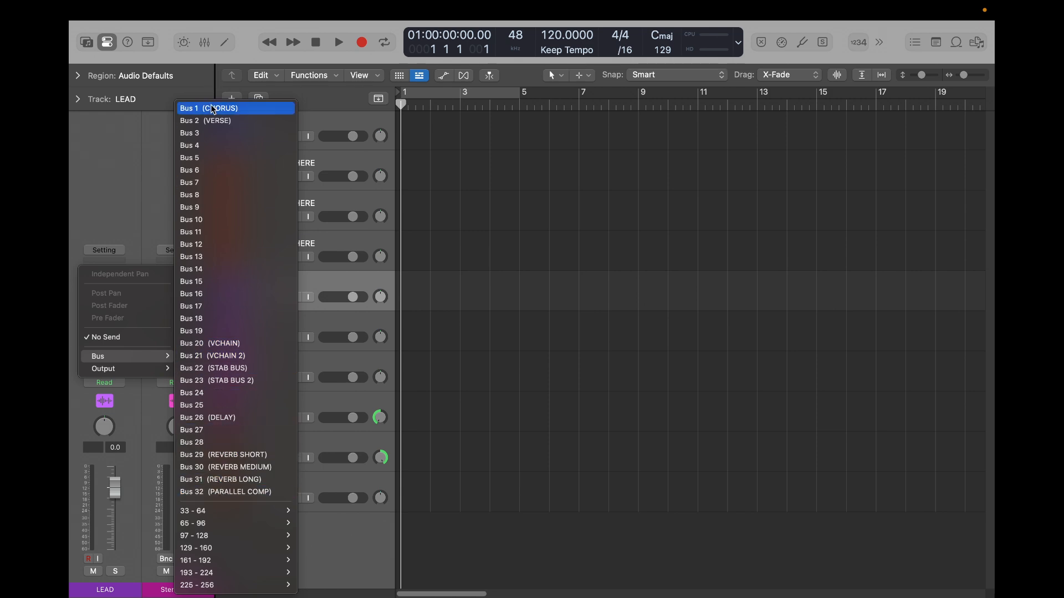
click(225, 456)
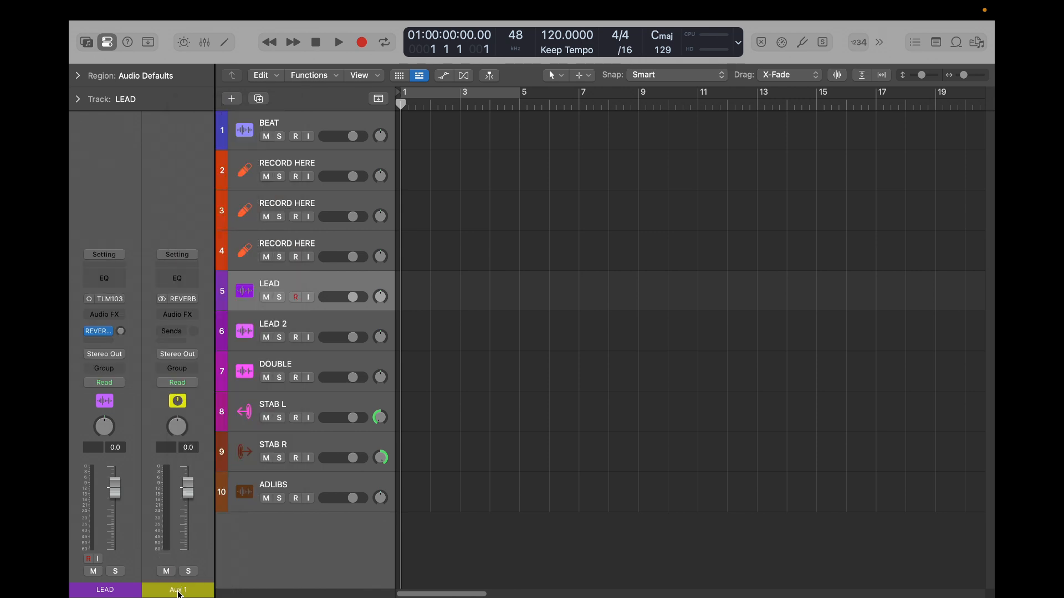
- Rename the aux channel fed by the reverb bus as LEAD REVERB
key(x)
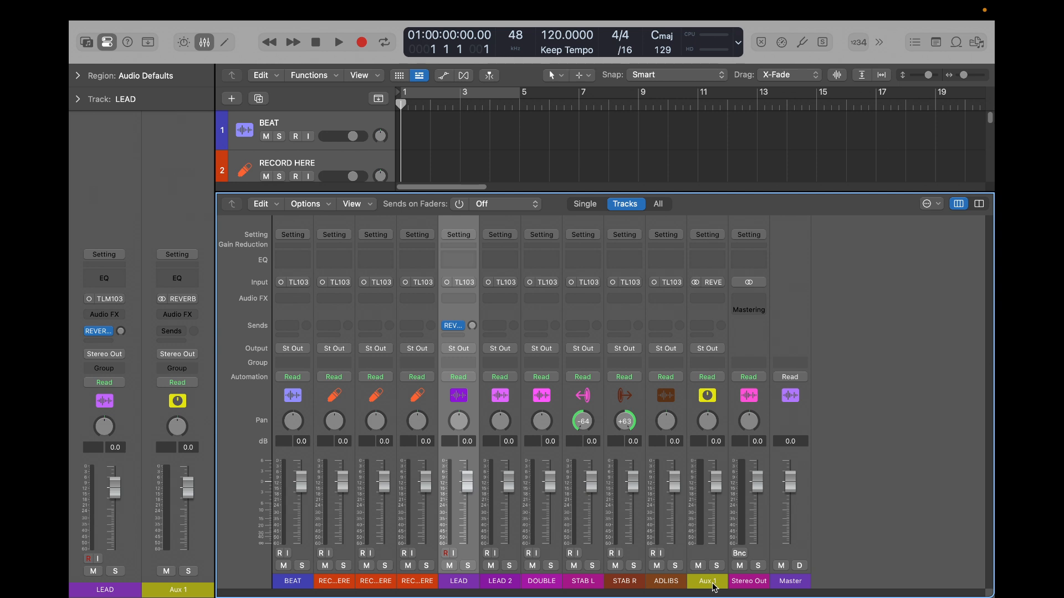
key(x)
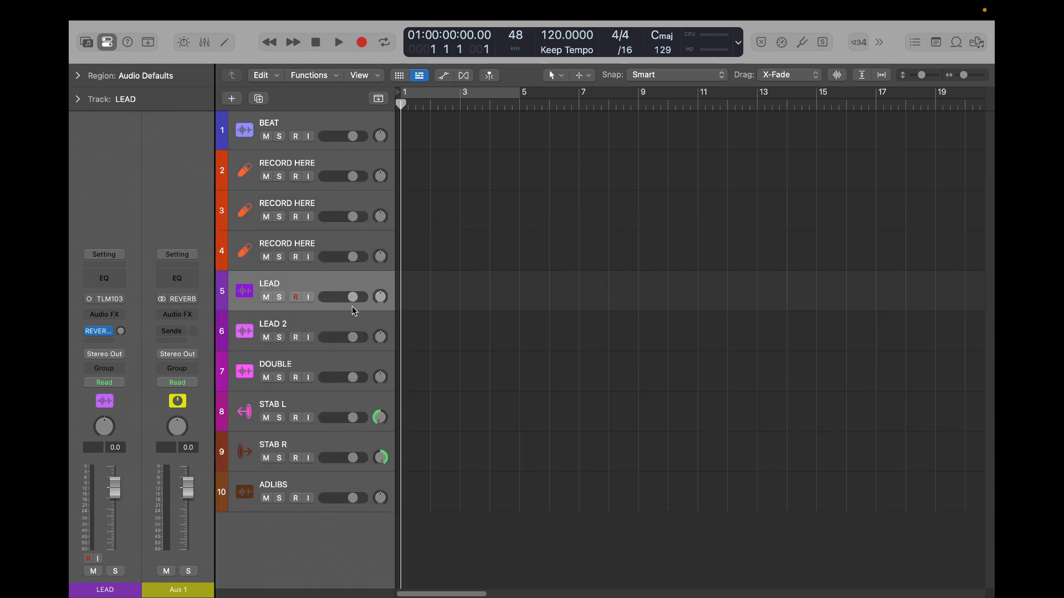
double_click(178, 590)
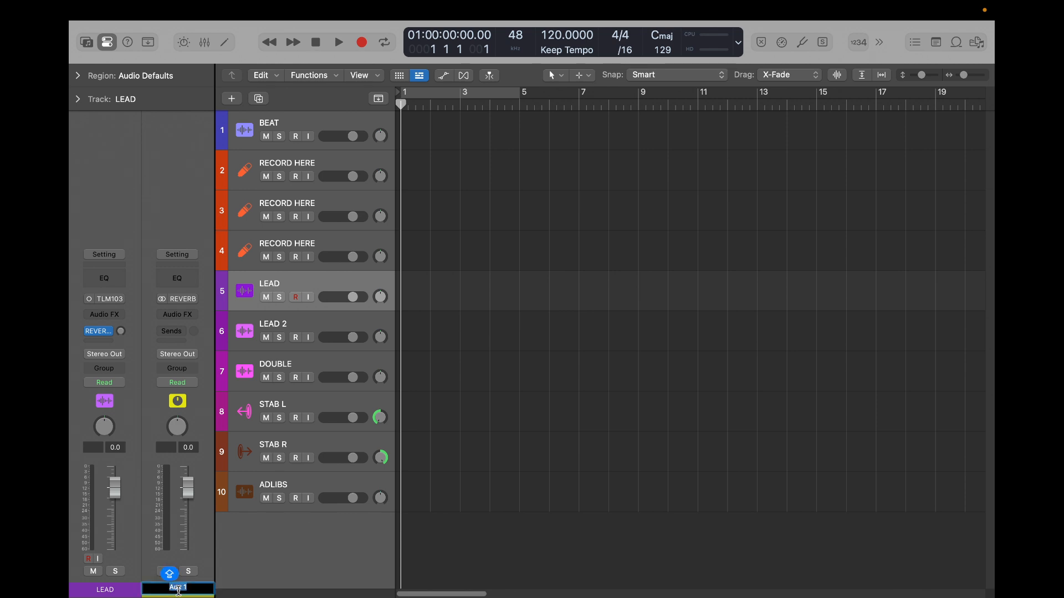
text(LEAD REVERB)
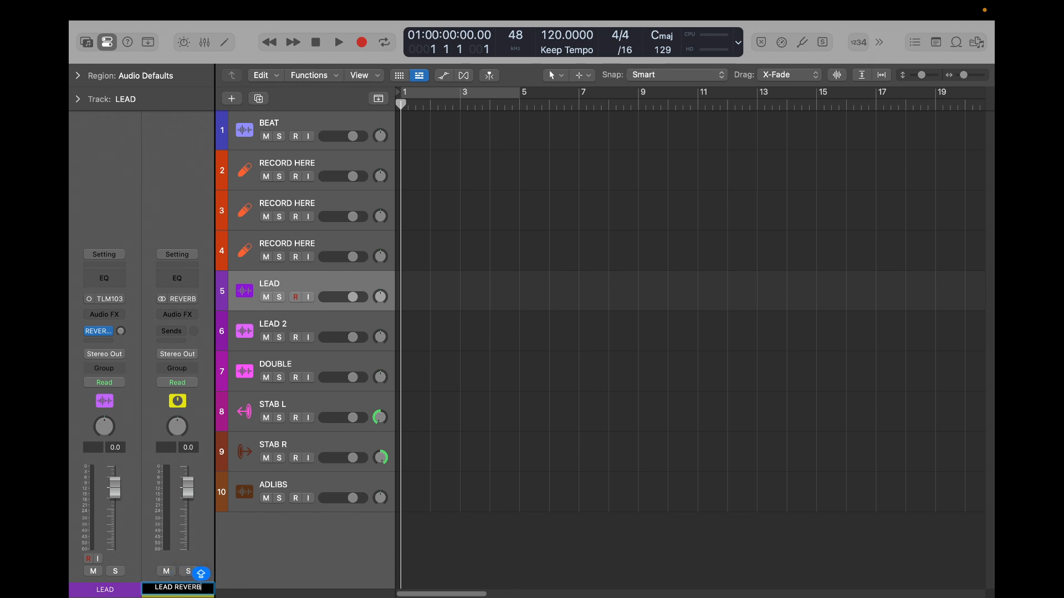
key(Return)
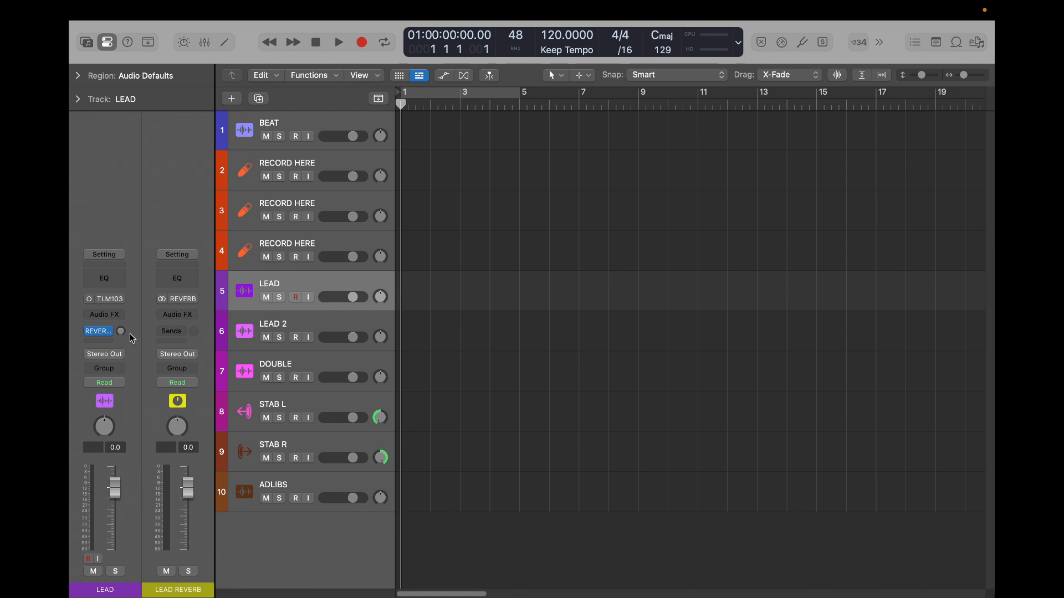
- Add a second send on the LEAD track to Bus 26 (DELAY) and show the mixer
click(111, 337)
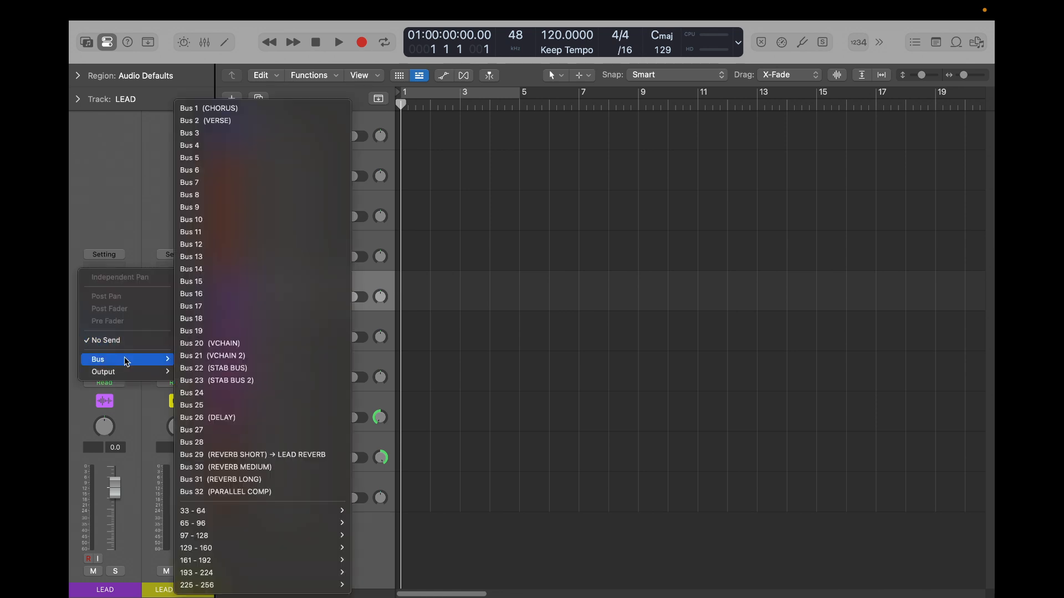
click(225, 454)
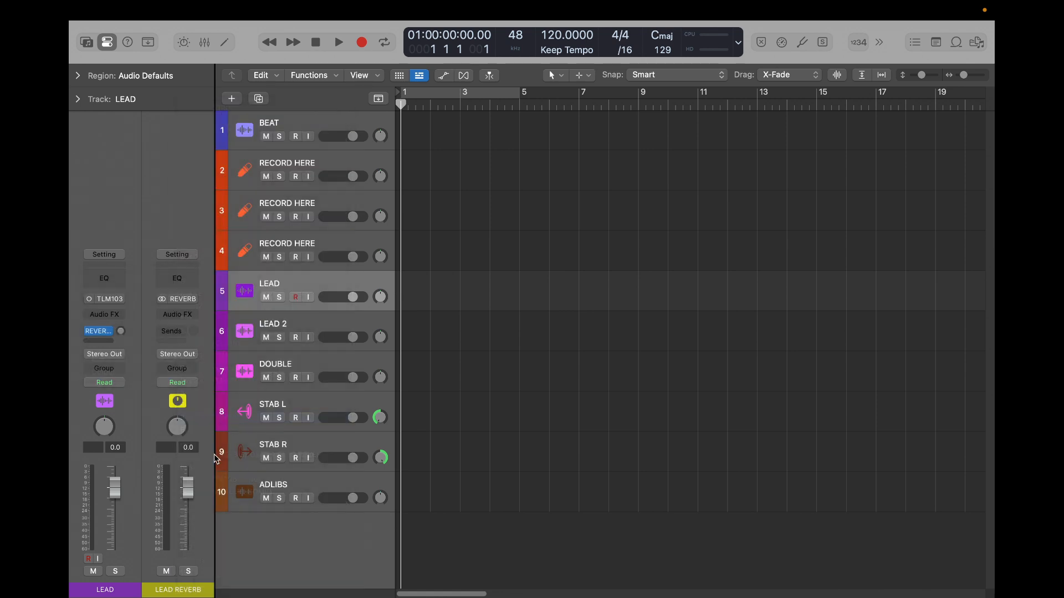
key(x)
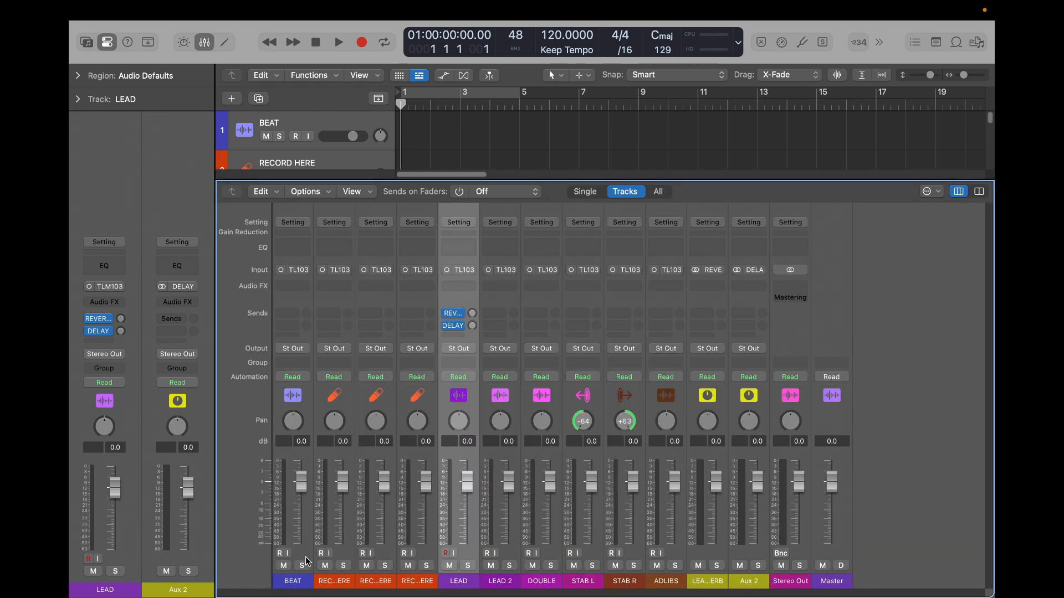
click(766, 432)
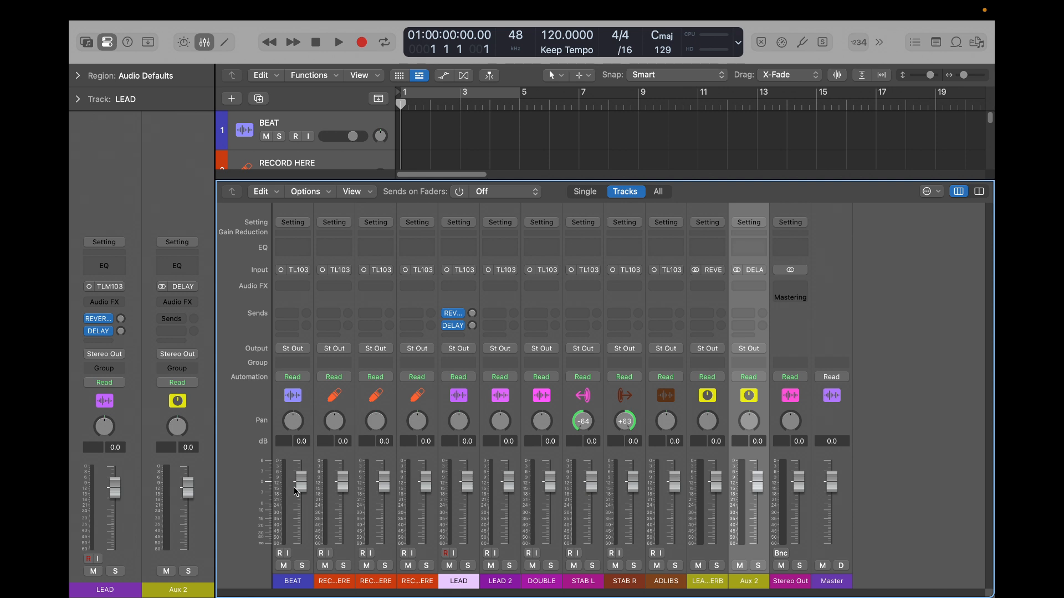
- Rename the aux channel fed by the delay bus as LEAD DELAY
double_click(177, 591)
text(LEAD DELAY)
key(Return)
click(103, 341)
mouse_move(124, 361)
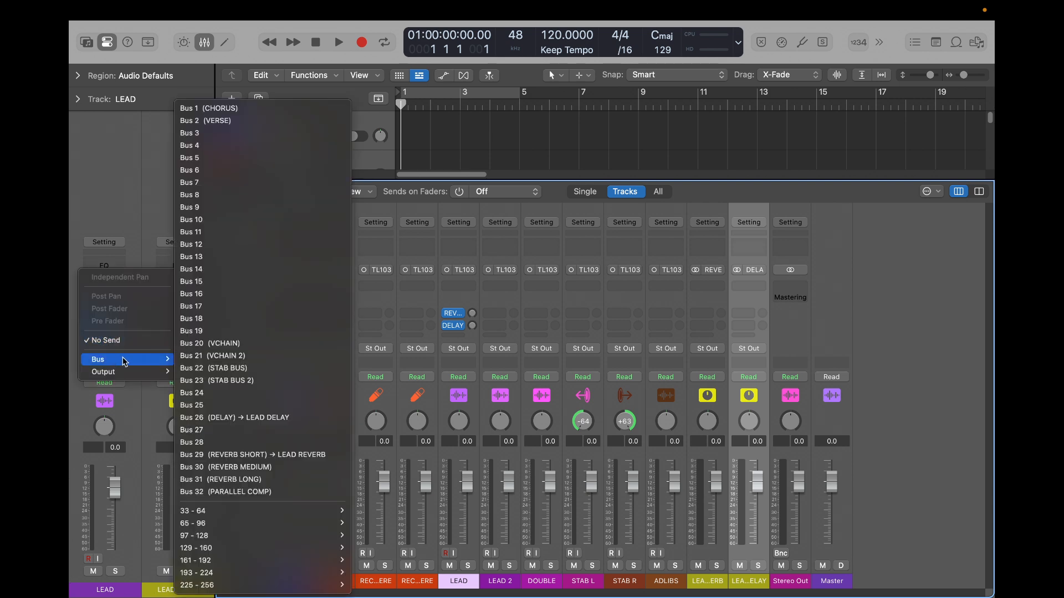
click(126, 205)
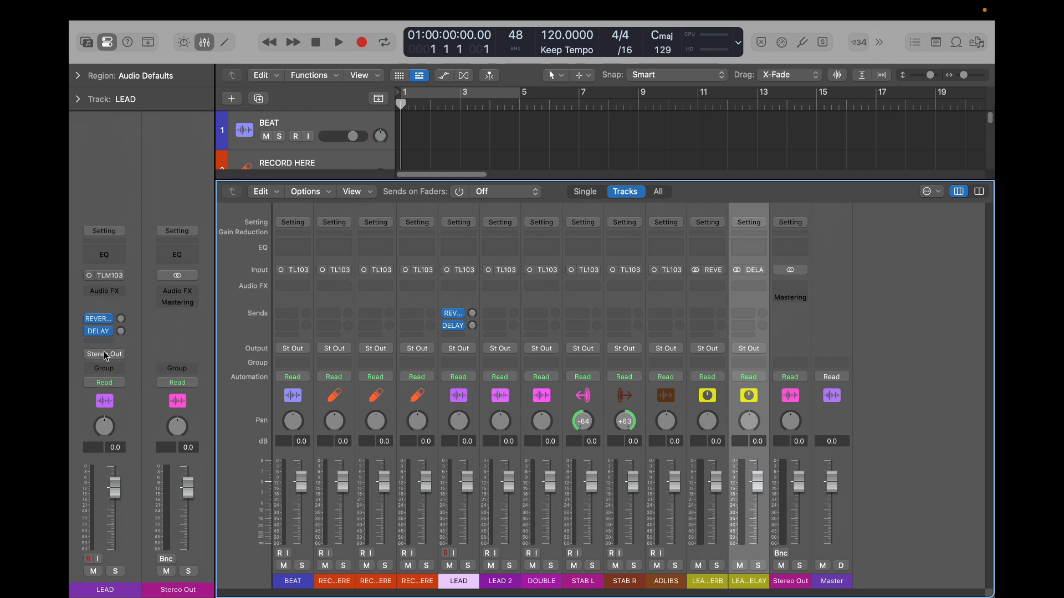
- Hide the mixer and add a third send on the LEAD track to Bus 32 (PARALLEL COMP)
key(x)
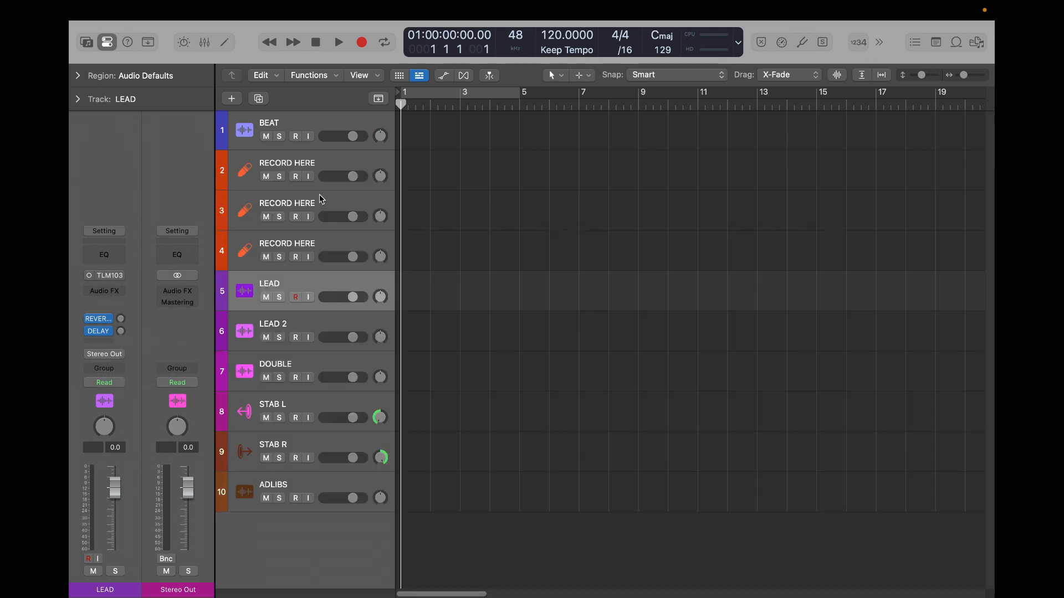
click(102, 341)
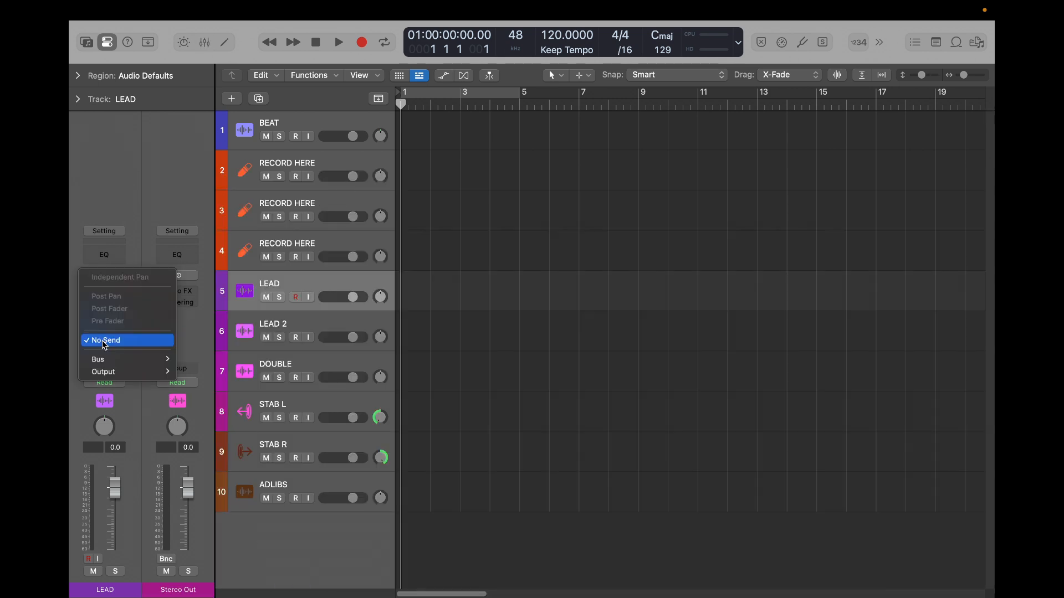
mouse_move(110, 363)
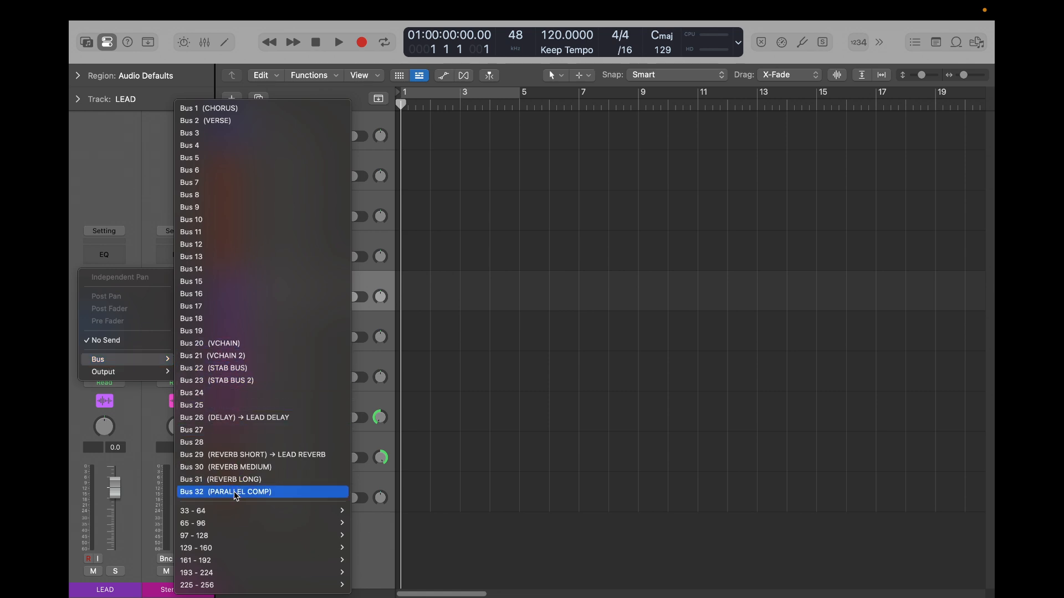
click(227, 493)
- Rename the aux channel fed by the parallel compression bus as PARA COMP
double_click(177, 590)
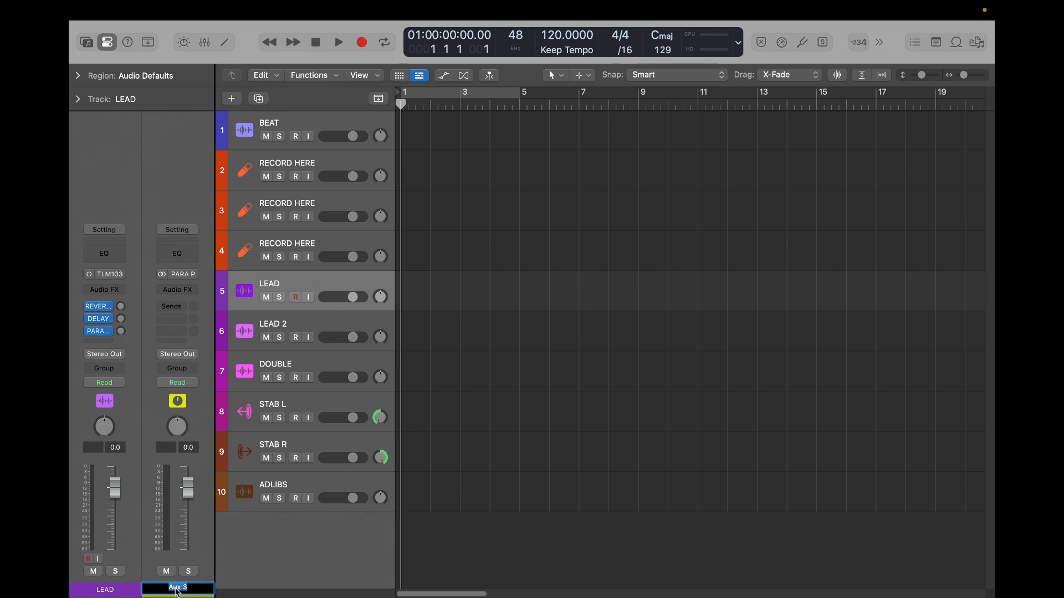
key(Caps_Lock)
text(PARA COMP)
key(Return)
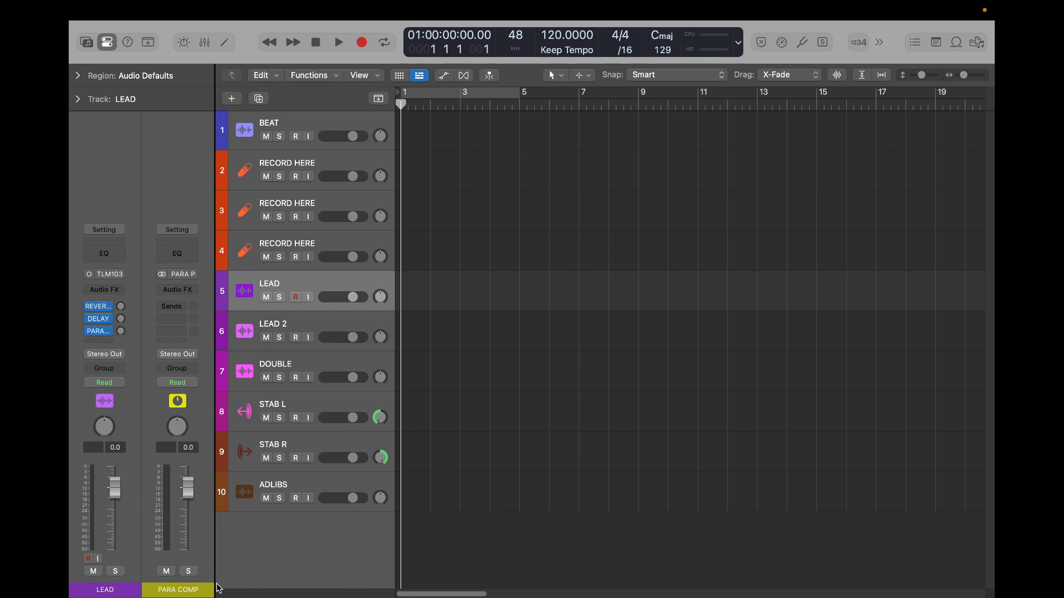
- Switch the mixer to wide channel strips to view the aux channels in full, and hide the mixer
key(x)
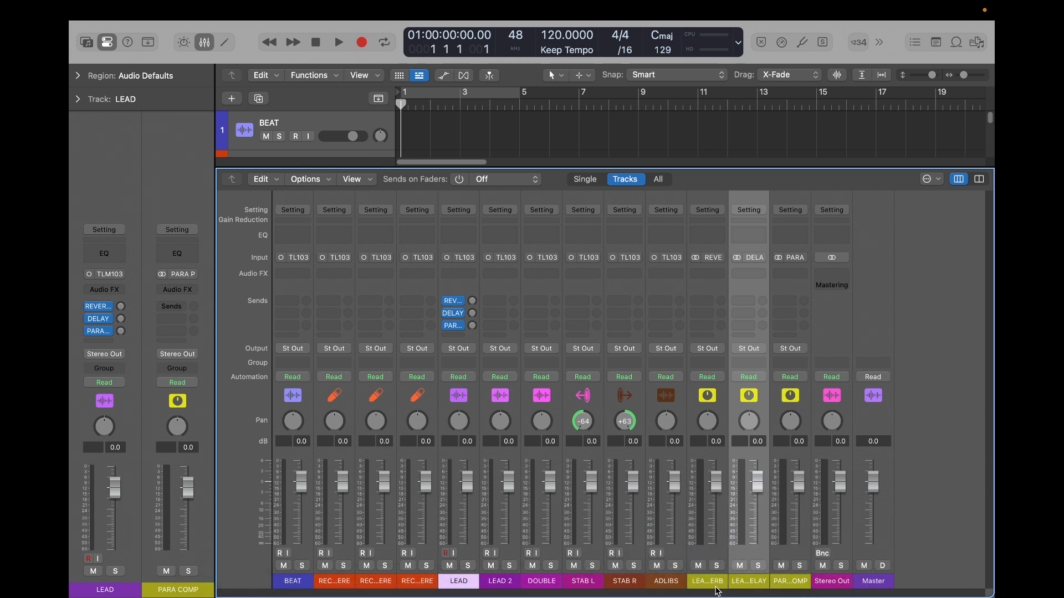
click(979, 178)
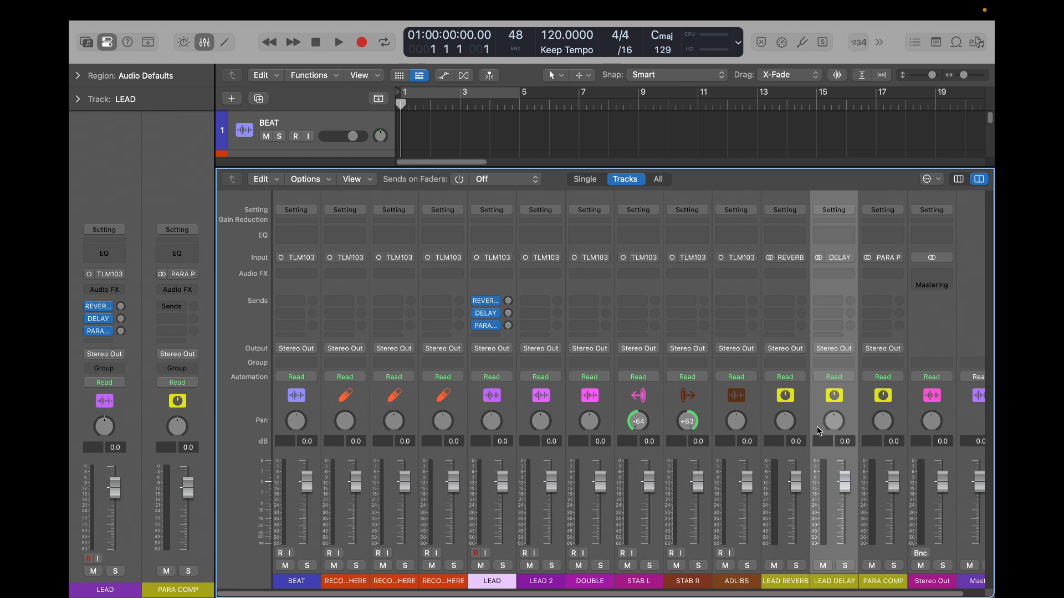
key(x)
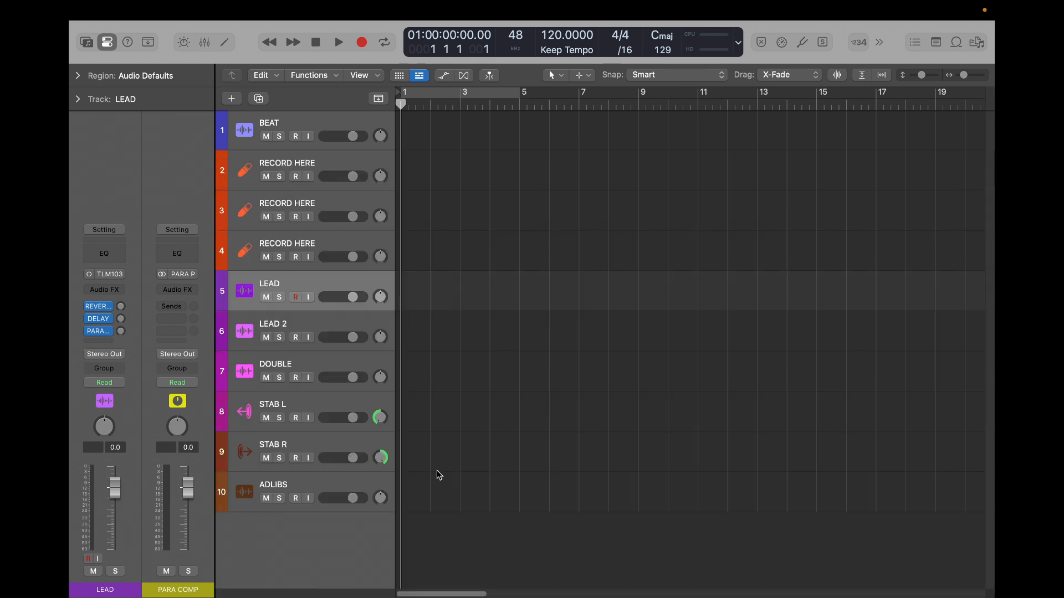
- Route the LEAD track's output to Bus 20 (VCHAIN) instead of the stereo output
click(103, 355)
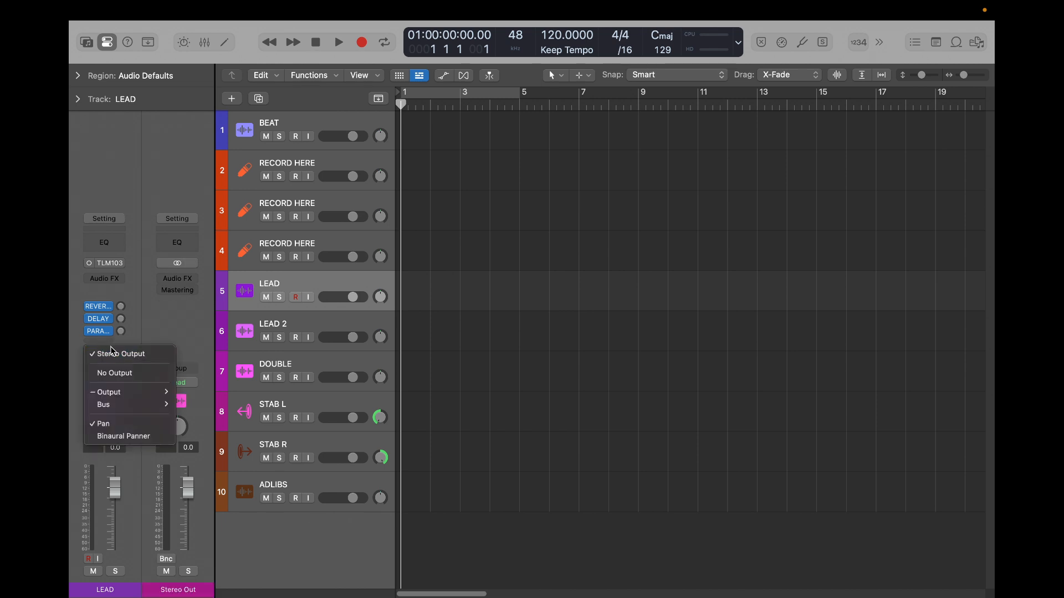
mouse_move(125, 408)
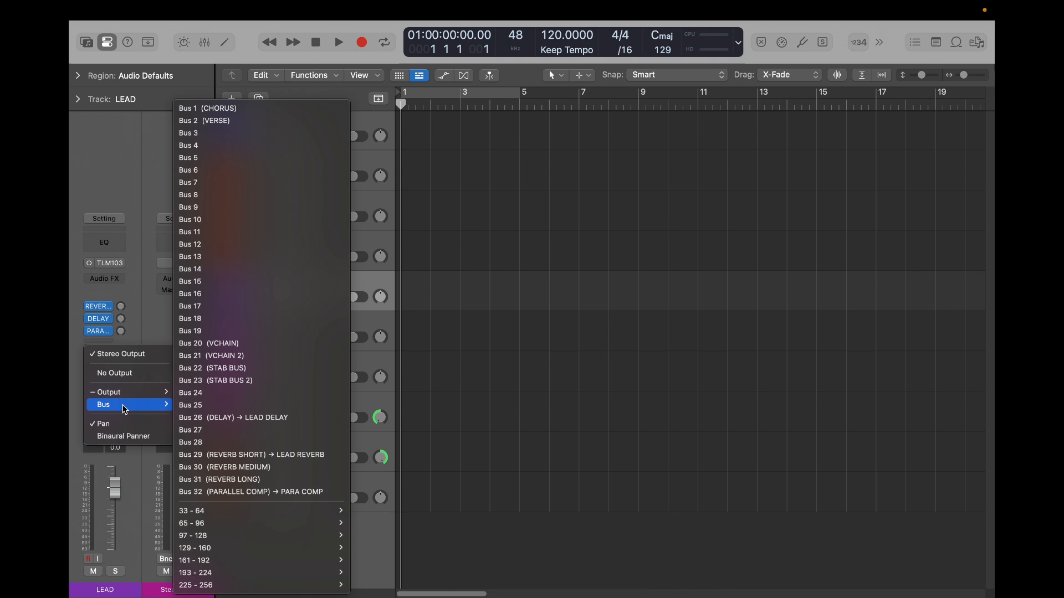
click(232, 345)
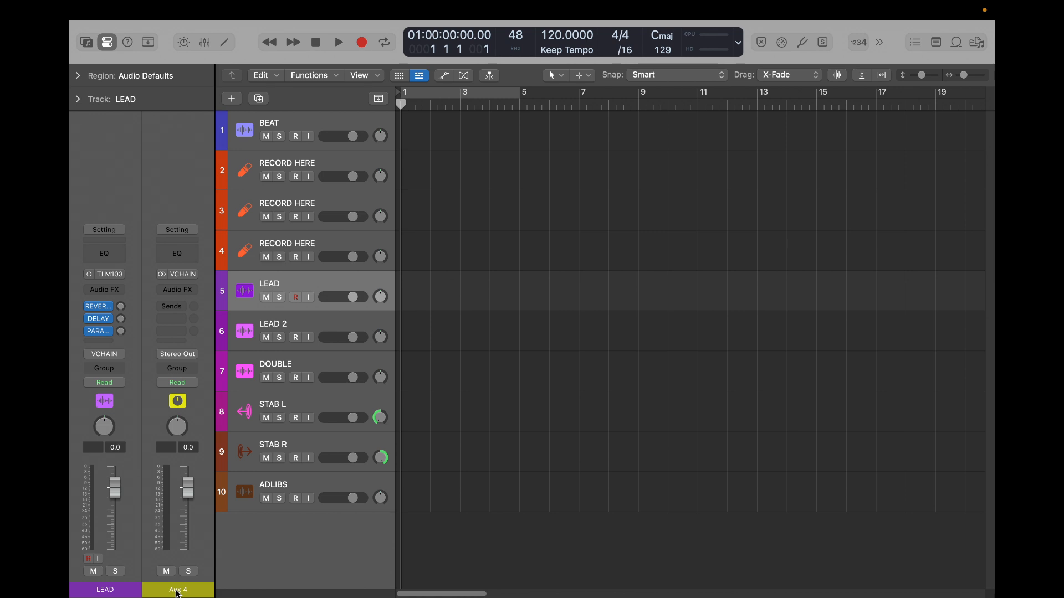
- Rename the aux channel fed by the VCHAIN bus as LEAD VCHAIN
double_click(178, 589)
key(Caps_Lock)
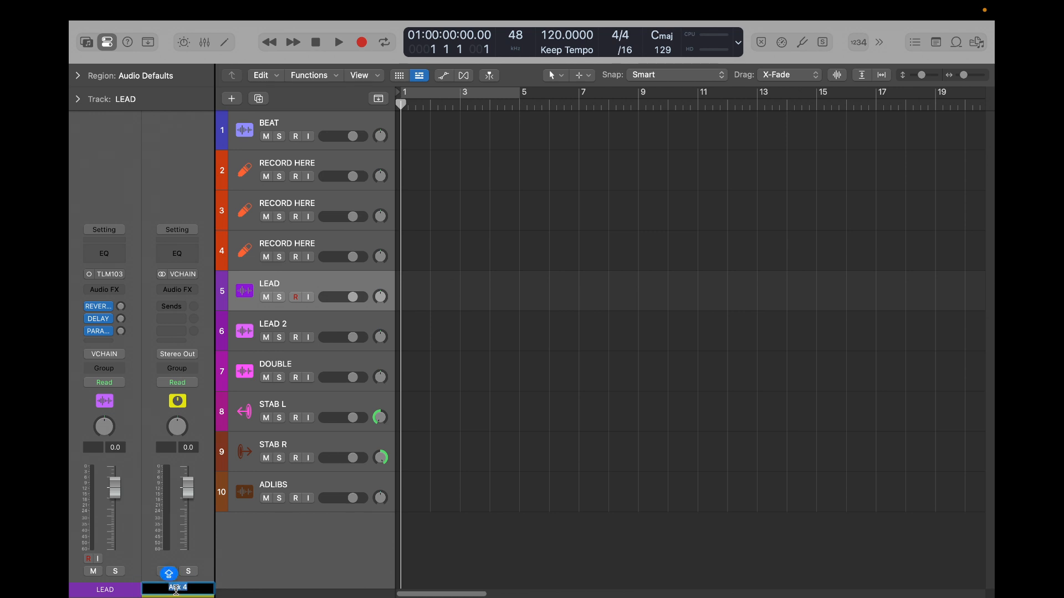
text(VCHAIN)
key(BackSpace)
key(BackSpace)
key(BackSpace)
key(BackSpace)
key(BackSpace)
key(BackSpace)
text(LEAD VCHAIN)
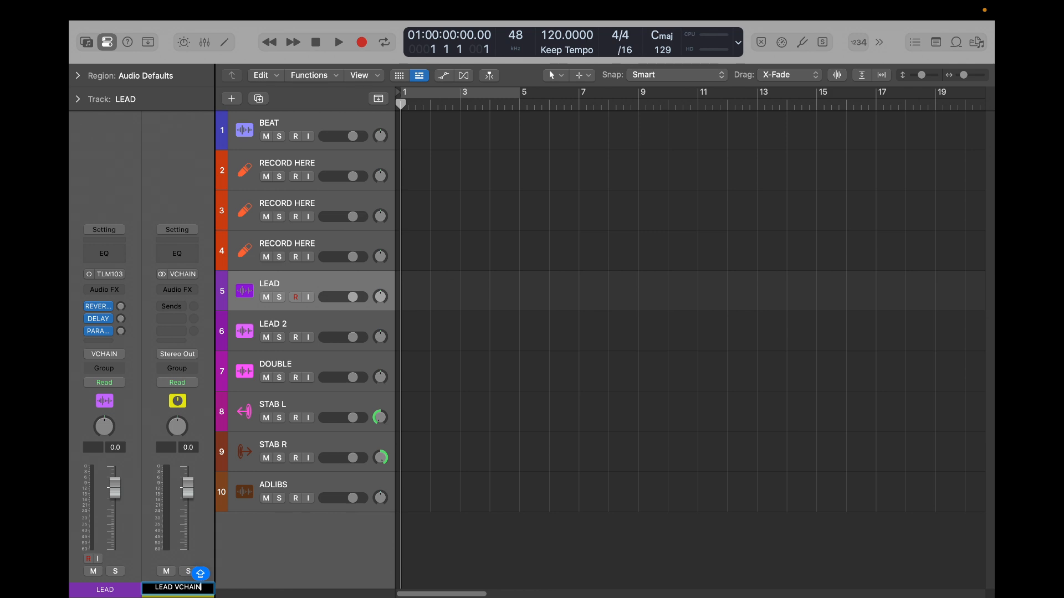
key(Return)
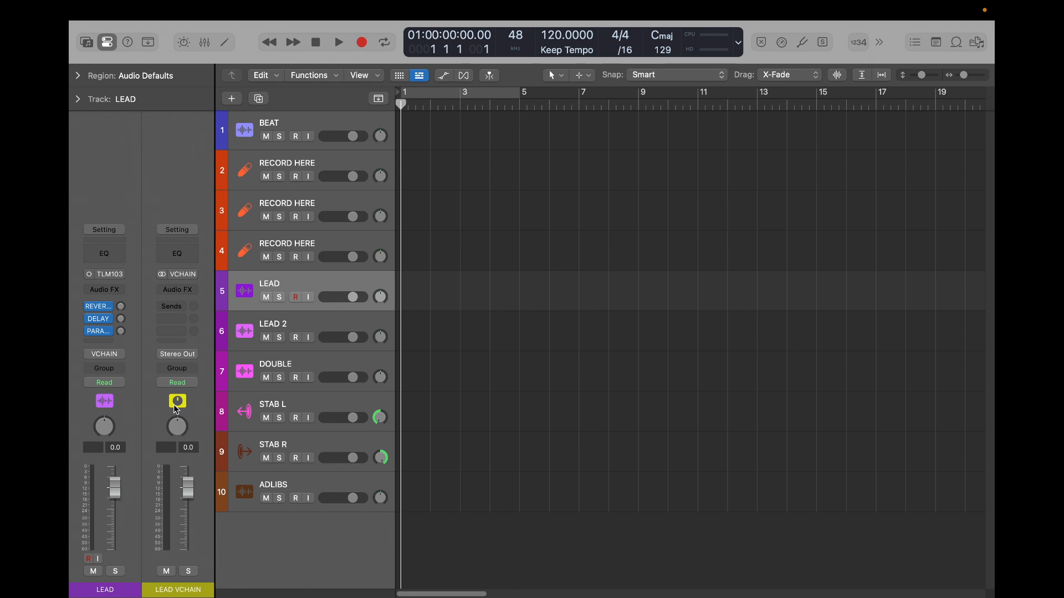
click(179, 295)
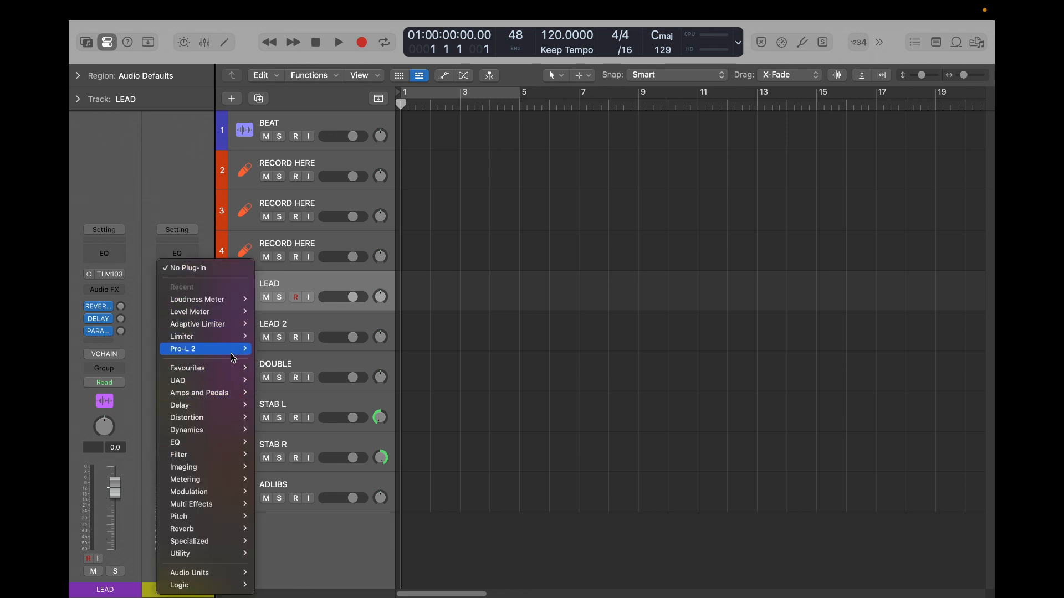
click(193, 185)
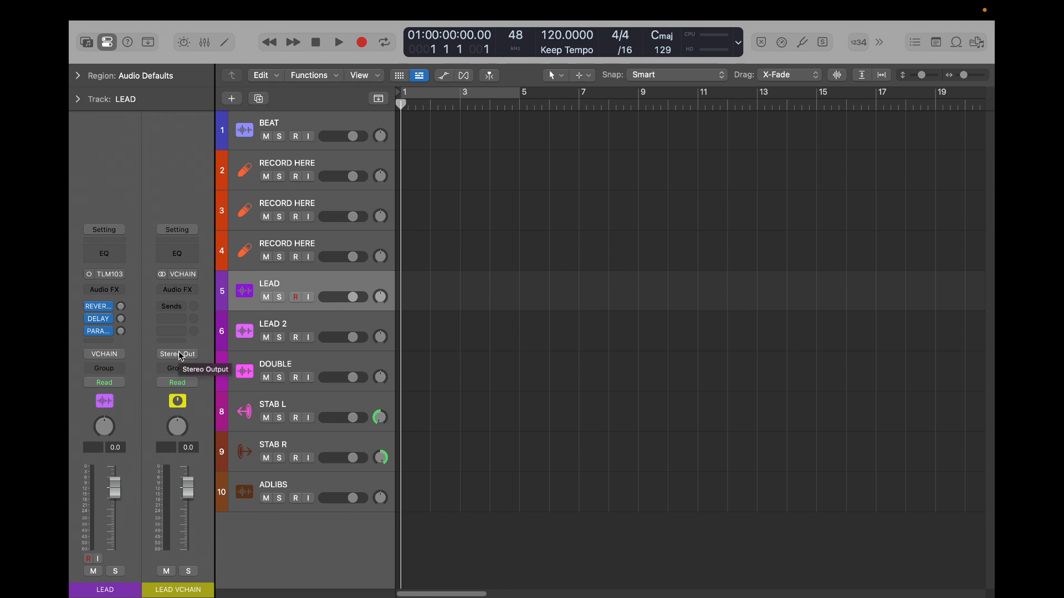
- Add sends on the LEAD 2 track to Bus 29 (REVERB SHORT), Bus 26 (DELAY) and Bus 32 (PARALLEL COMP)
click(284, 324)
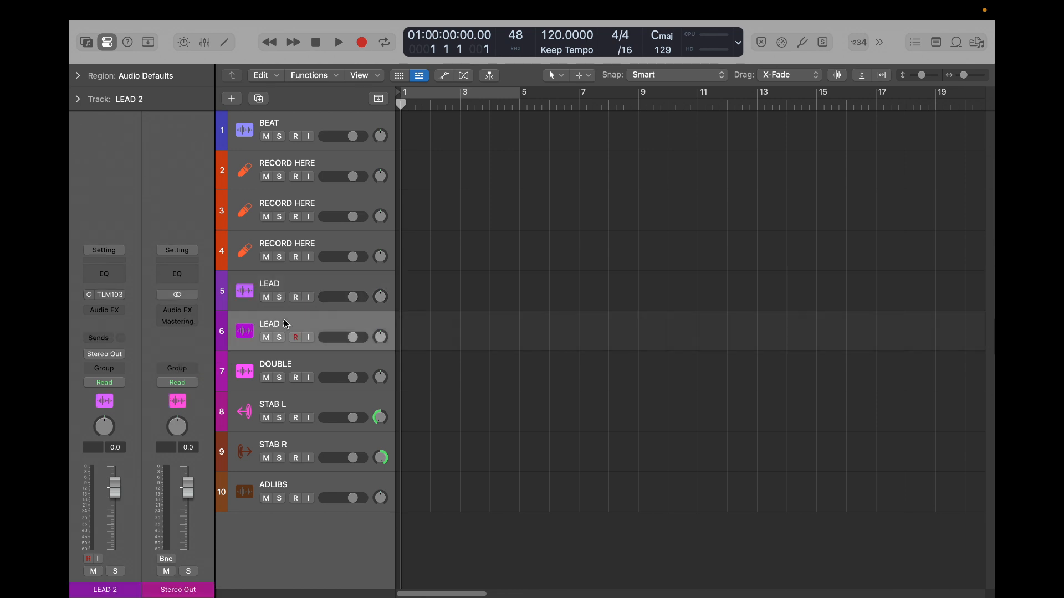
click(114, 334)
mouse_move(114, 358)
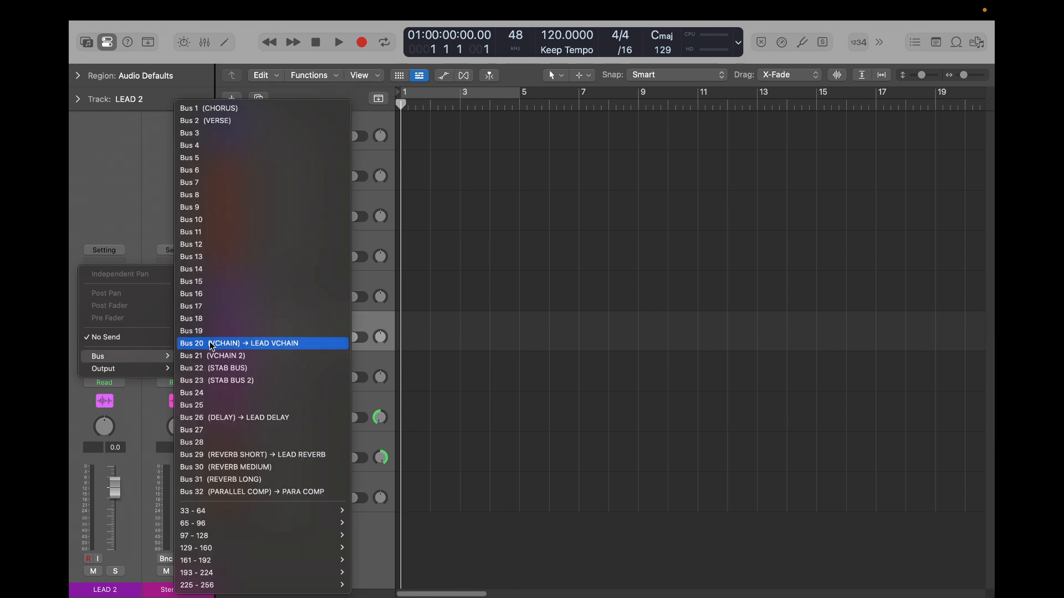
click(271, 454)
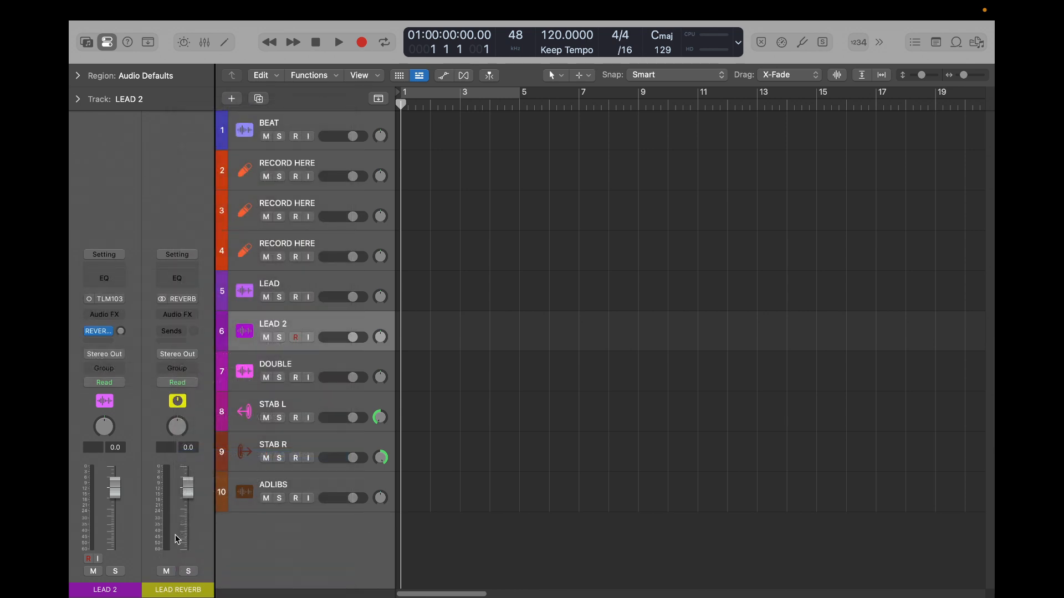
click(99, 340)
mouse_move(128, 361)
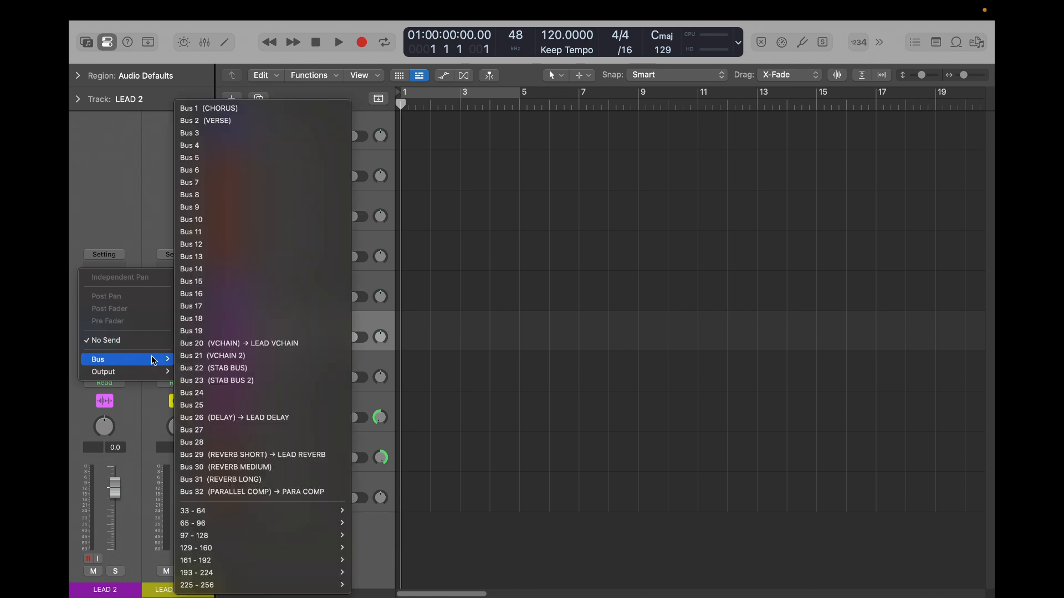
click(271, 419)
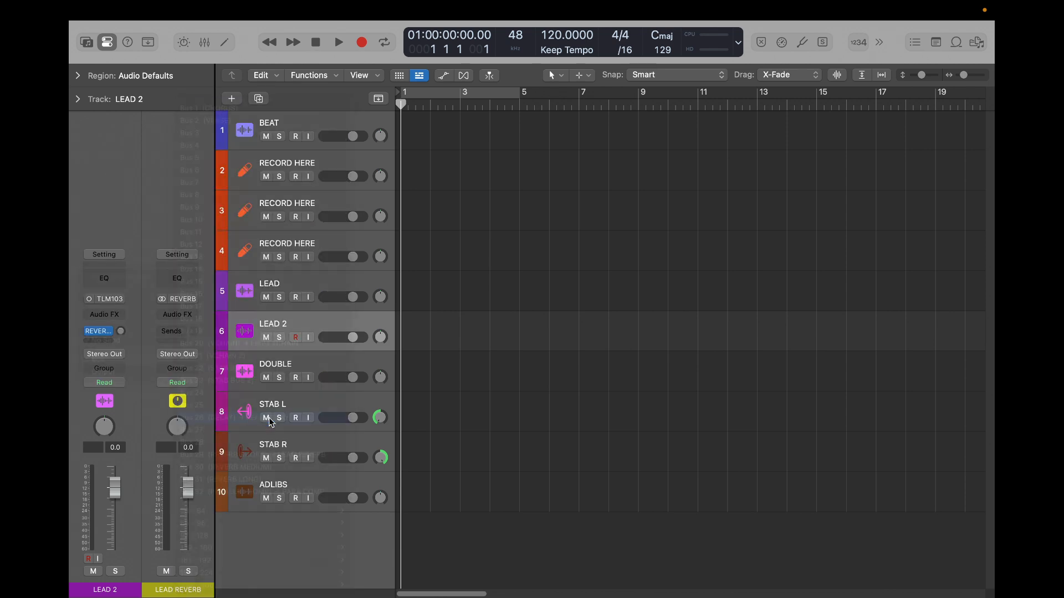
click(103, 342)
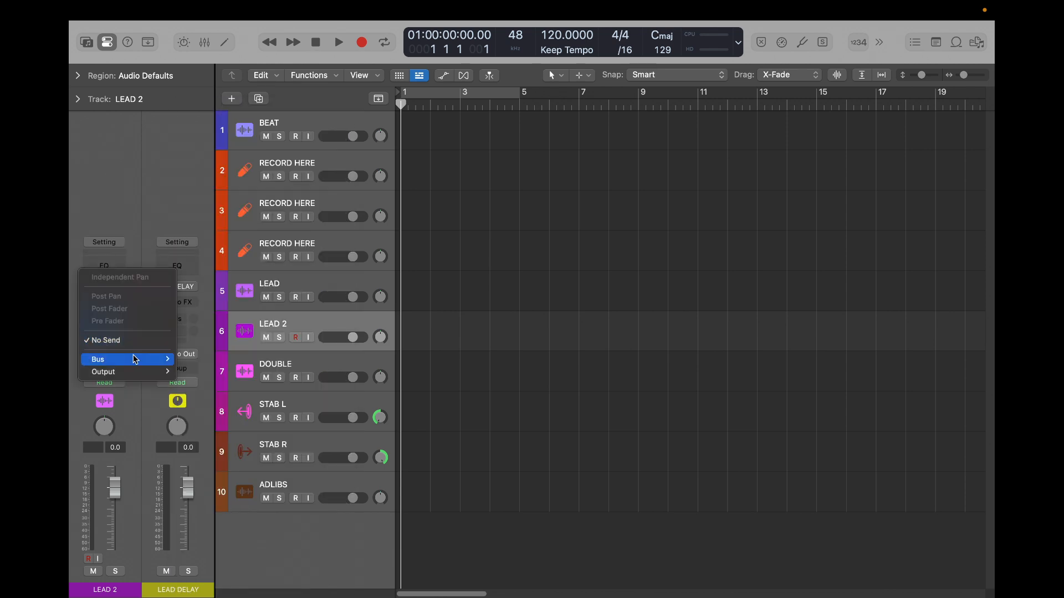
mouse_move(132, 359)
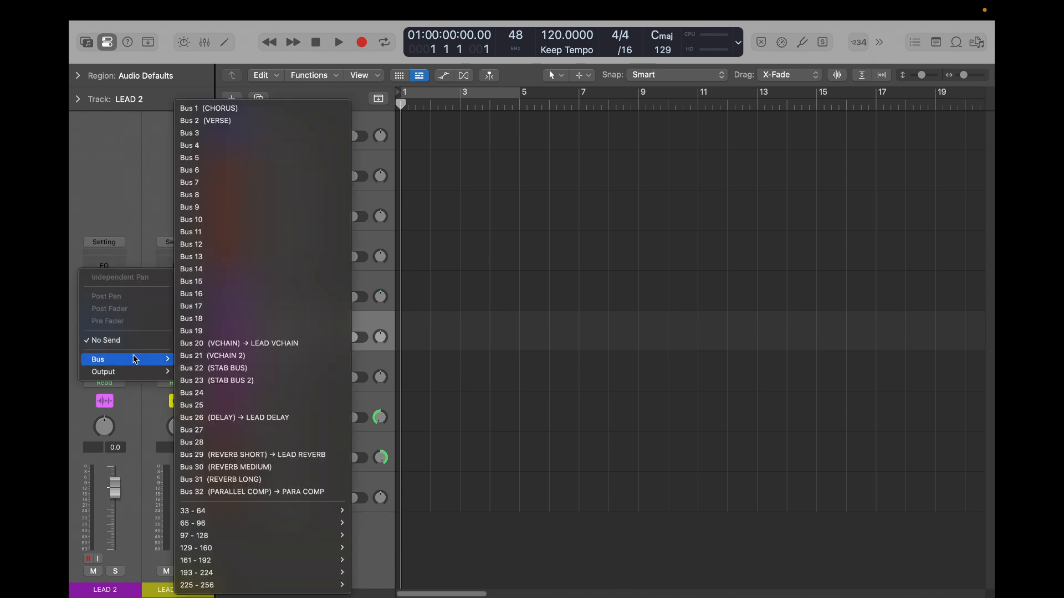
click(260, 493)
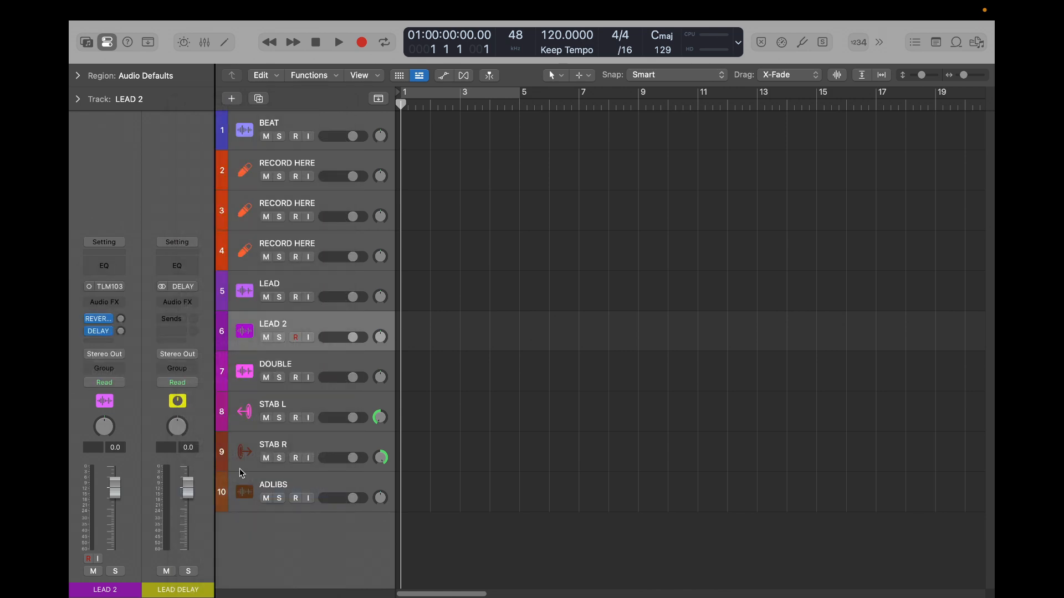
- Route the LEAD 2 track's output to Bus 20 (VCHAIN) instead of the stereo output
click(103, 356)
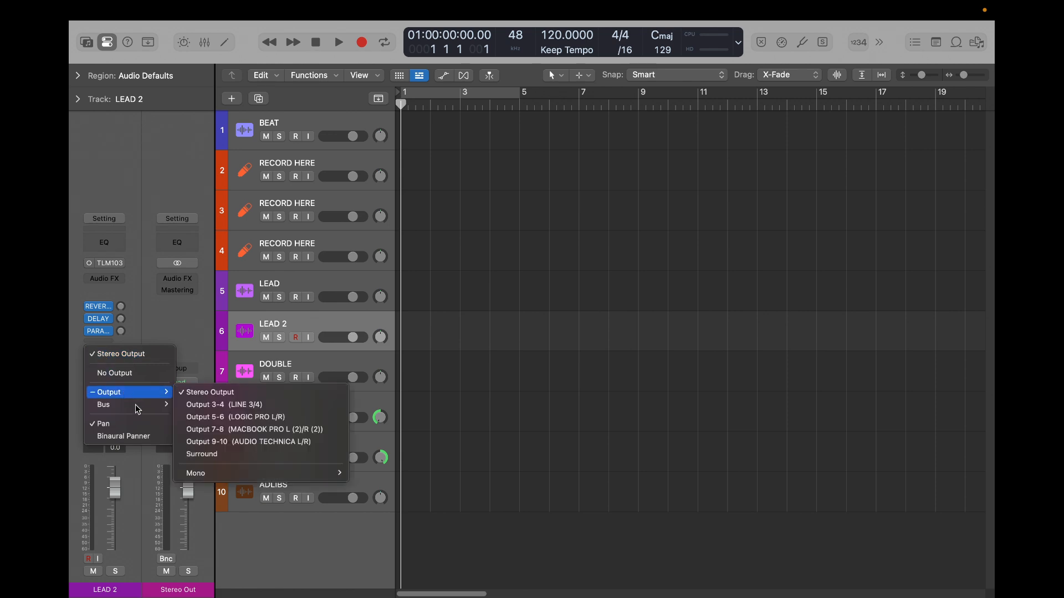
mouse_move(152, 406)
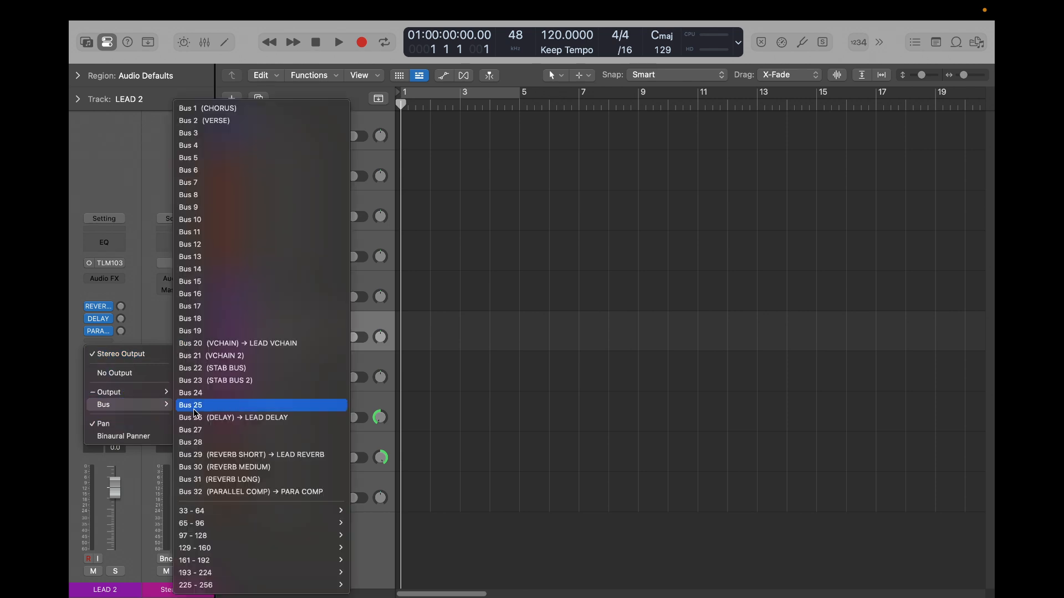
click(235, 344)
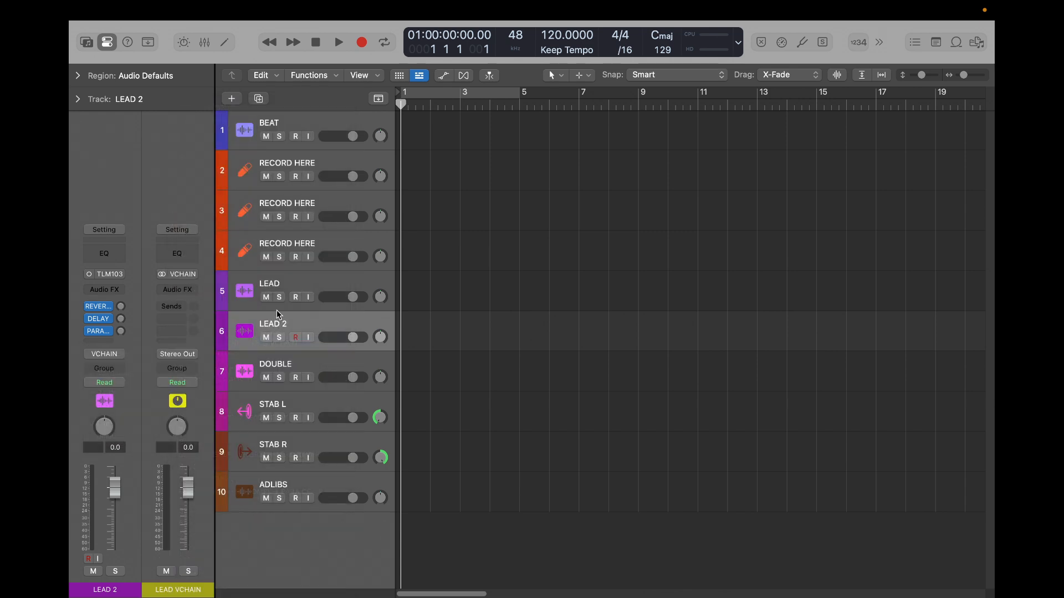
- Select LEAD together with LEAD 2 and check which auxes the reverb, delay and parallel compression sends feed
shift+click(291, 280)
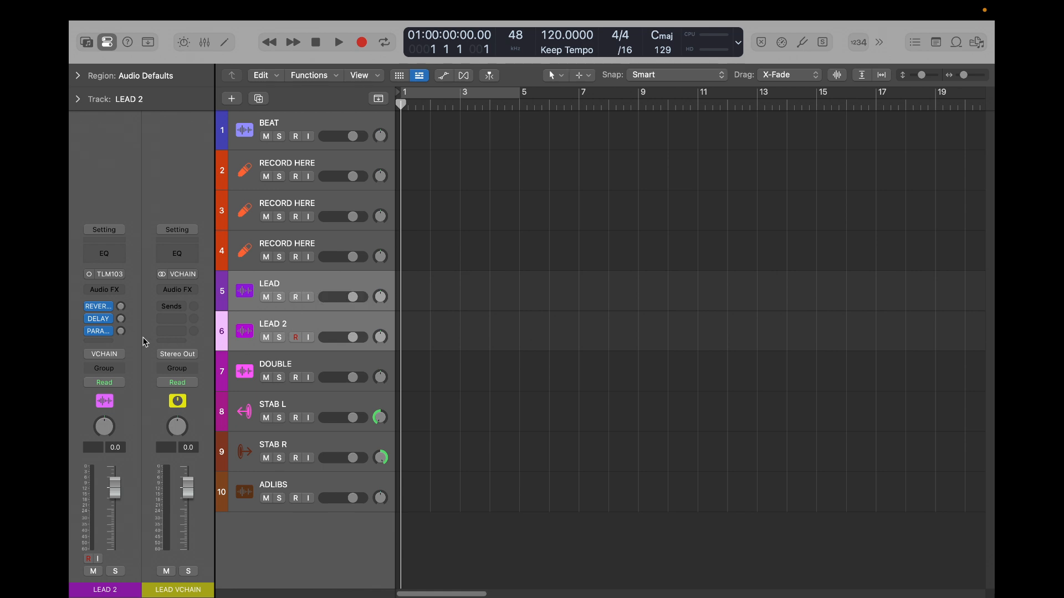
click(120, 308)
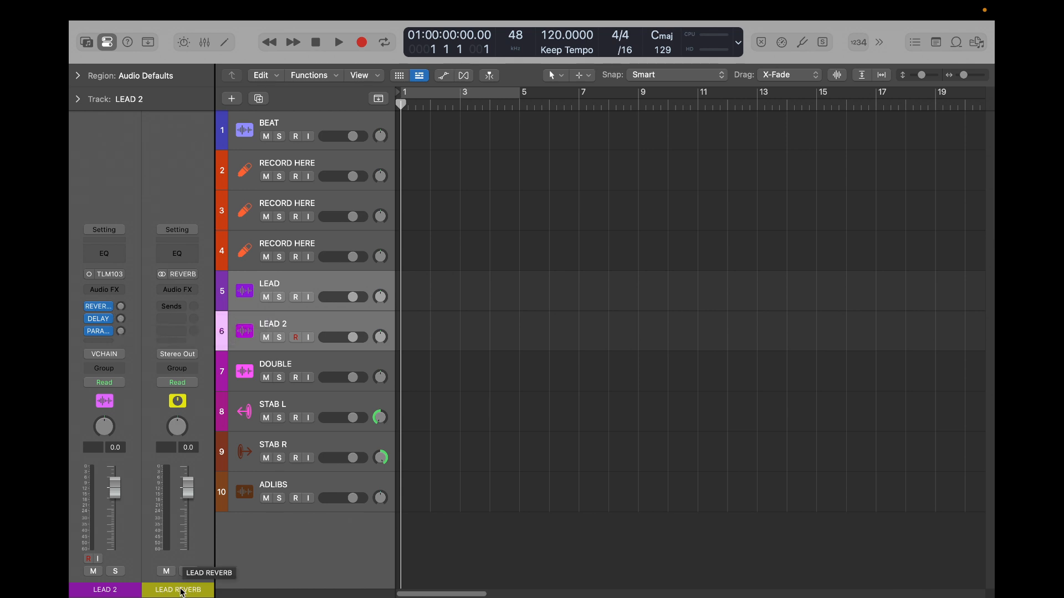
click(120, 319)
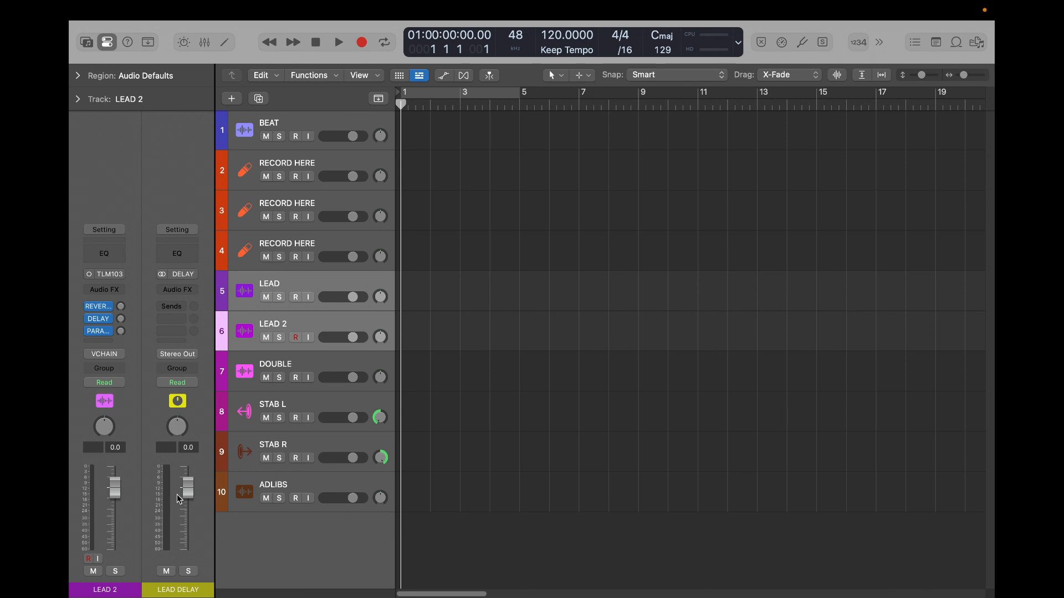
click(121, 331)
- Route the DOUBLE track's output to Bus 21 (VCHAIN 2) instead of the stereo output
click(305, 366)
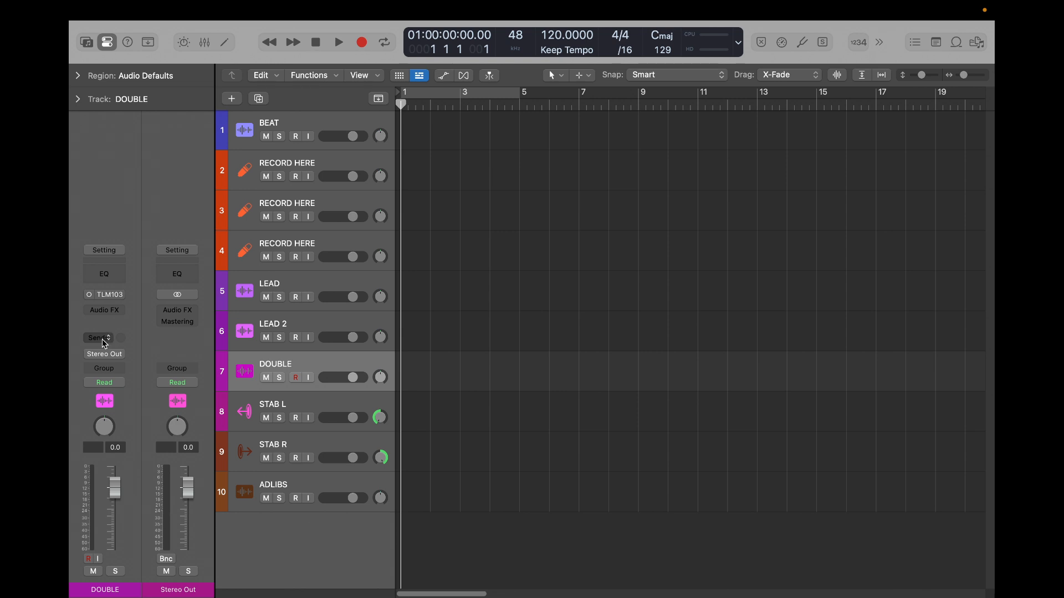
click(105, 355)
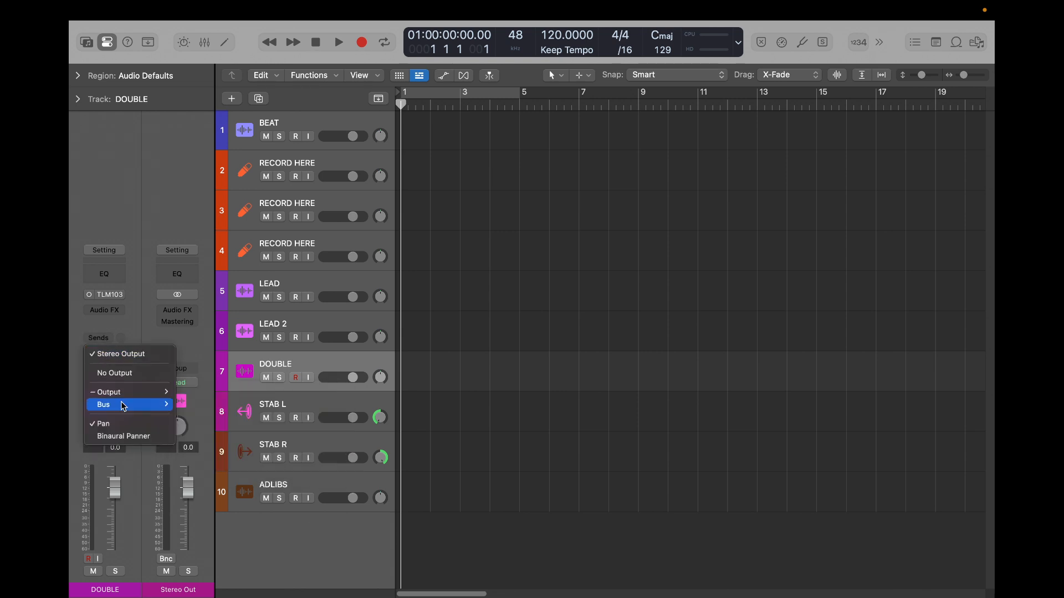
mouse_move(123, 411)
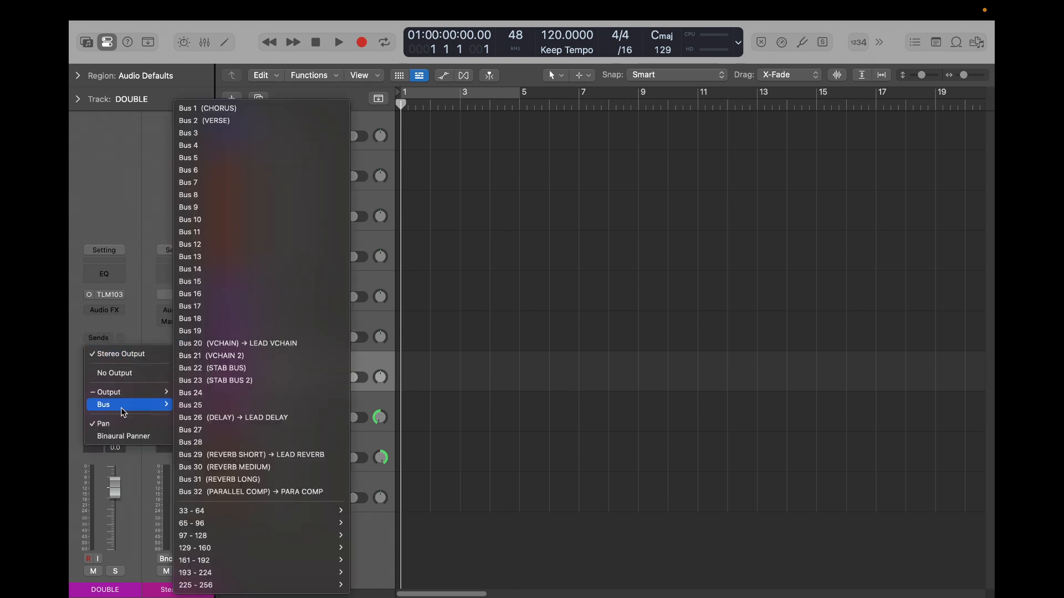
click(257, 356)
- Rename the aux channel fed by the VCHAIN 2 bus as DOUBLE CHAIN
double_click(174, 590)
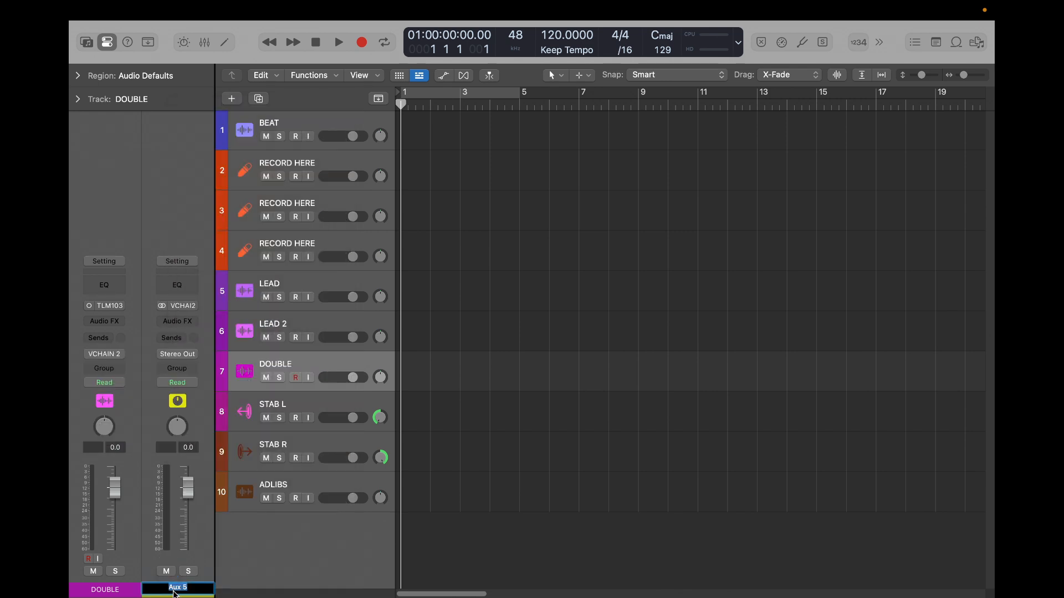
text(DOUBLE CHAIN)
key(Return)
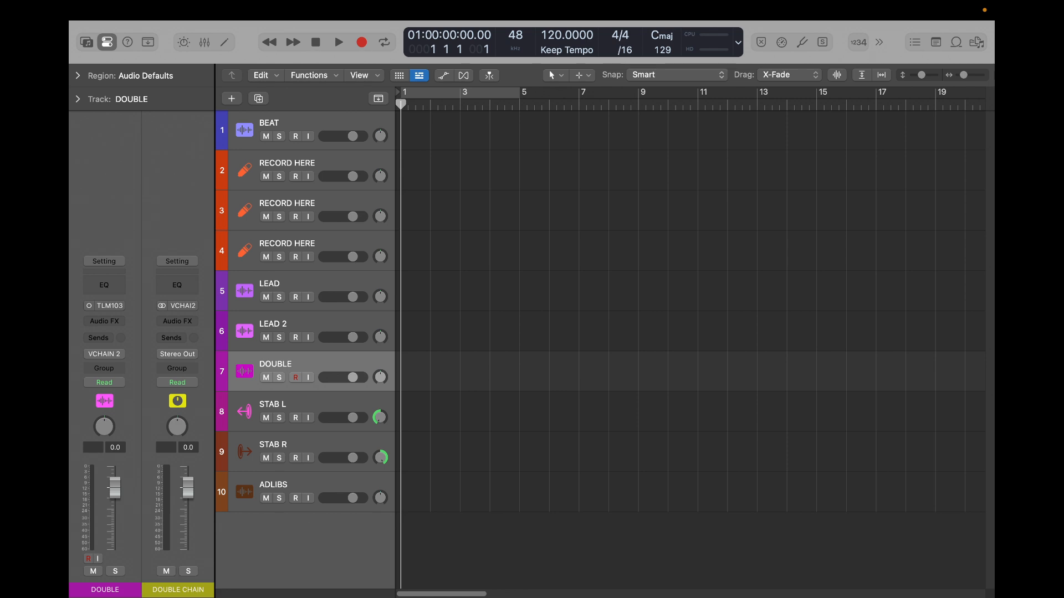
- Add a send on the STAB L track to Bus 30 (REVERB MEDIUM)
click(303, 397)
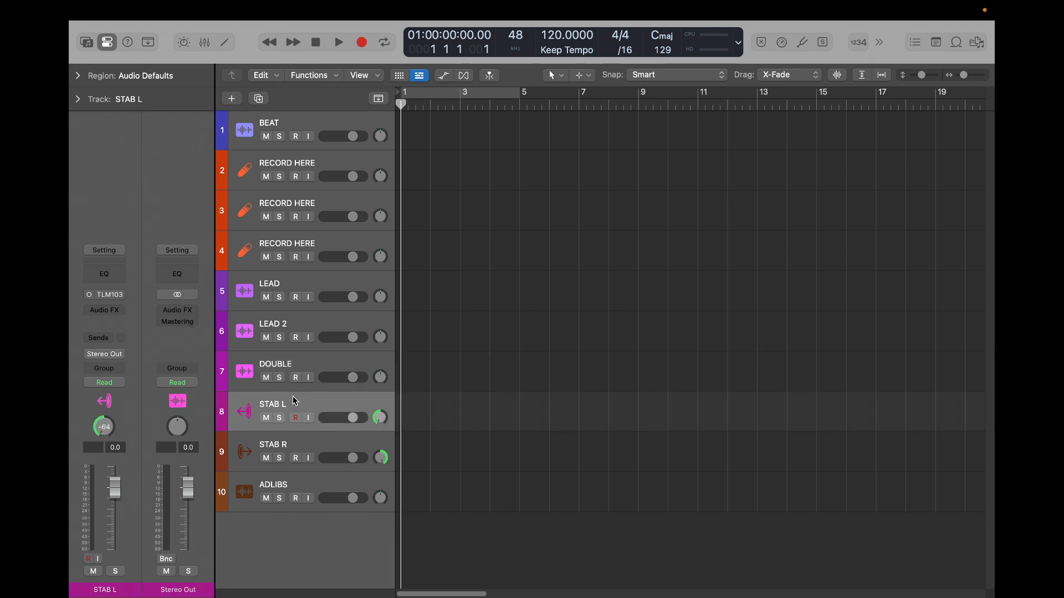
click(108, 340)
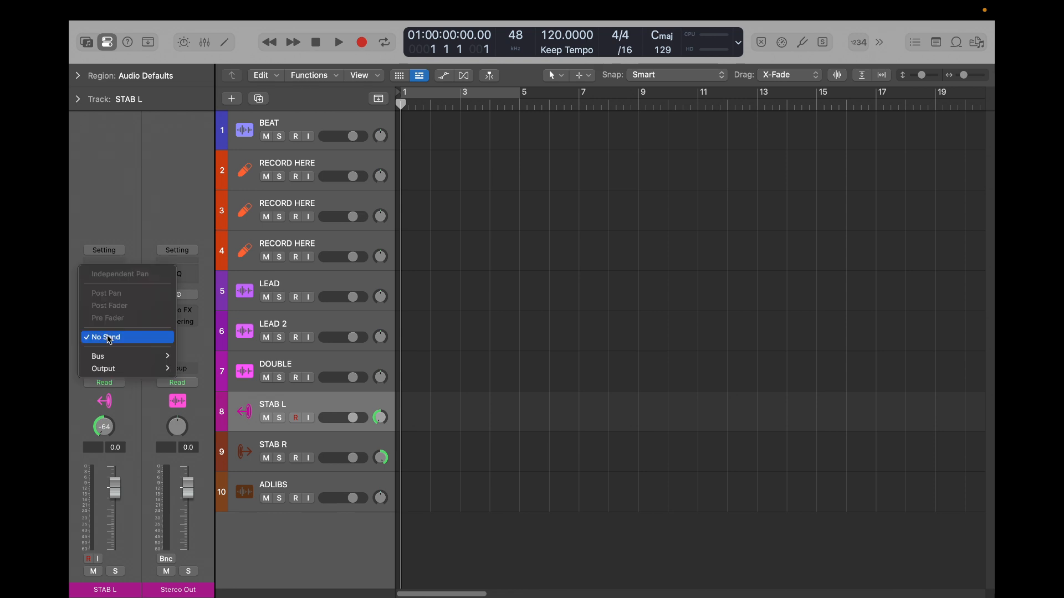
mouse_move(118, 359)
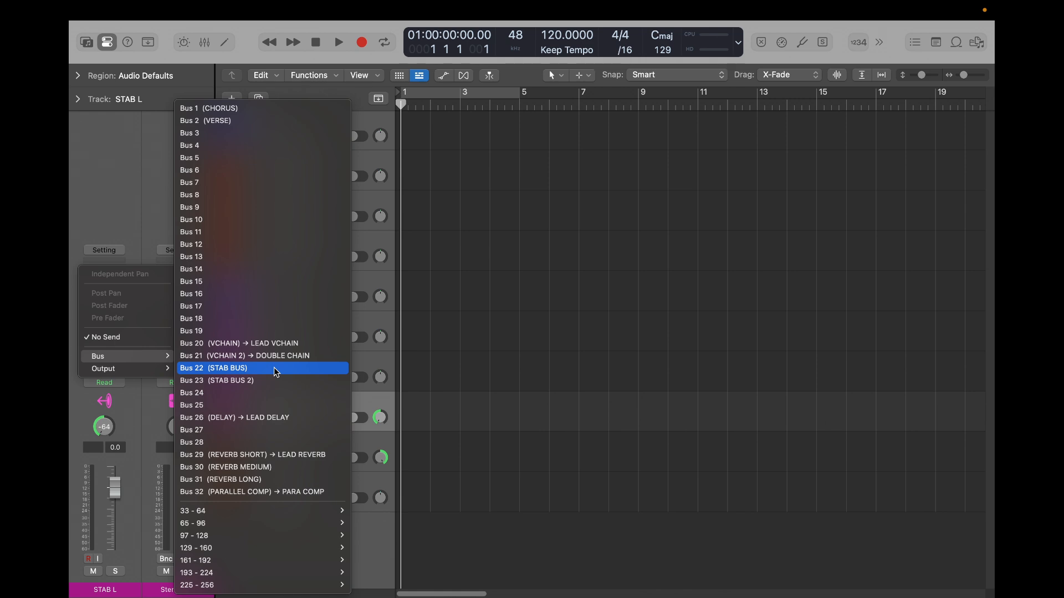
click(265, 469)
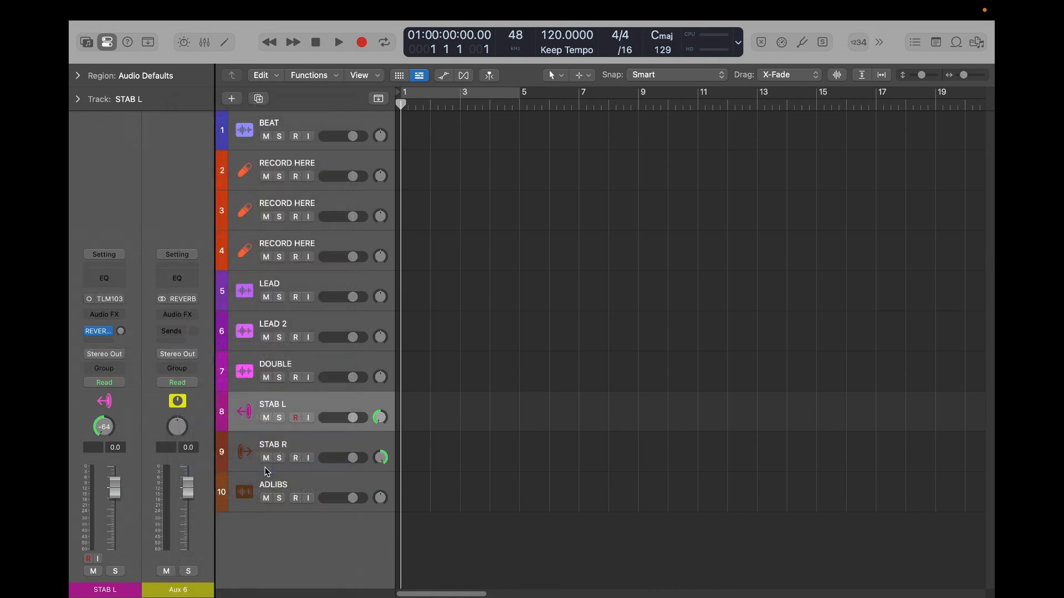
- Rename the aux channel fed by the REVERB MEDIUM bus as STAB REVERB
double_click(179, 590)
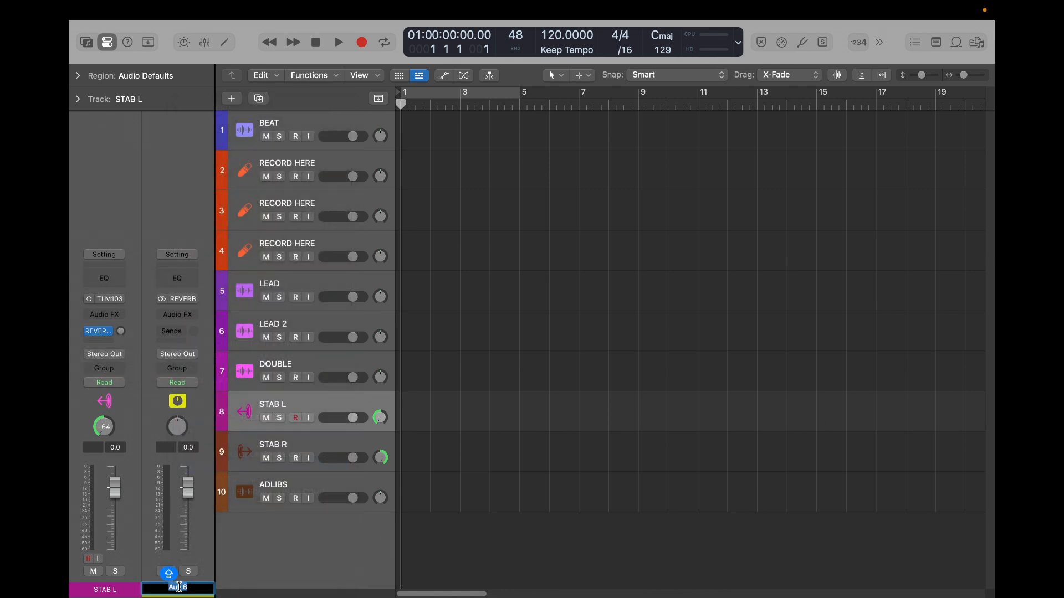
text(STAB REVERB)
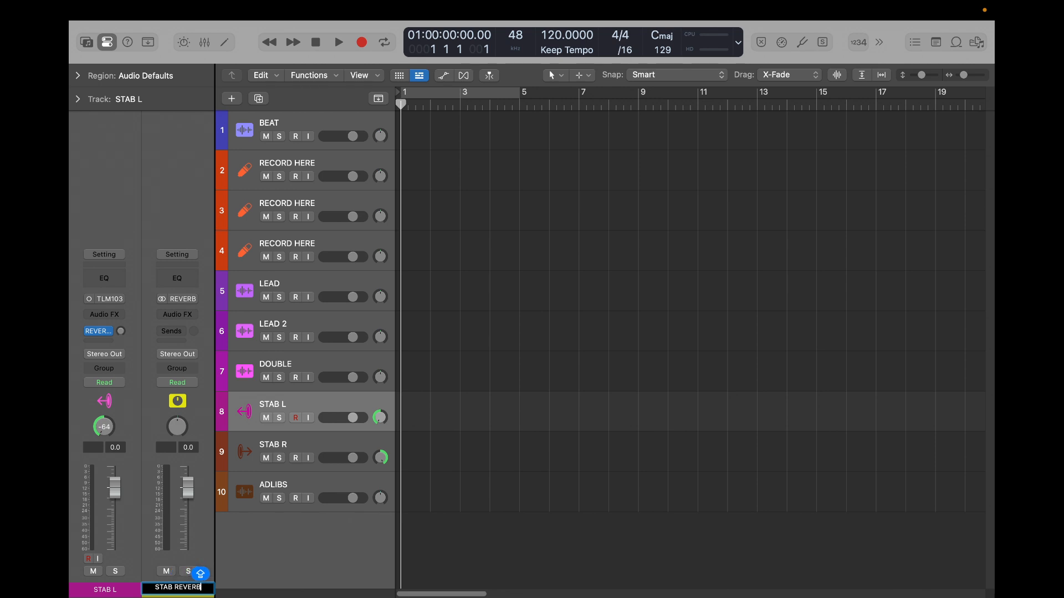
key(Return)
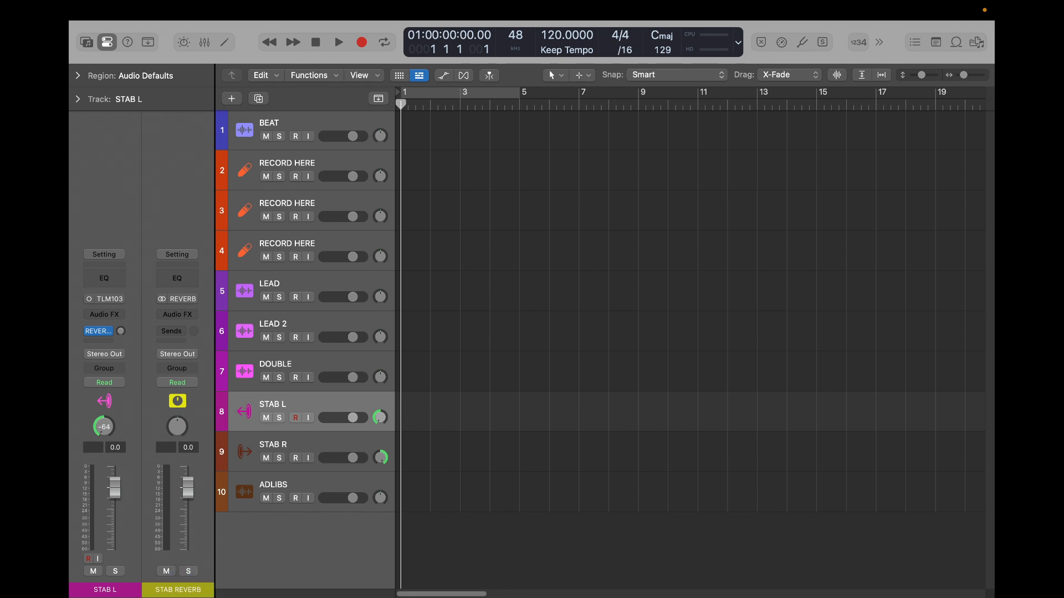
- Add a send on the STAB L track to Bus 27 and rename its aux channel as STAB DELAY
click(104, 341)
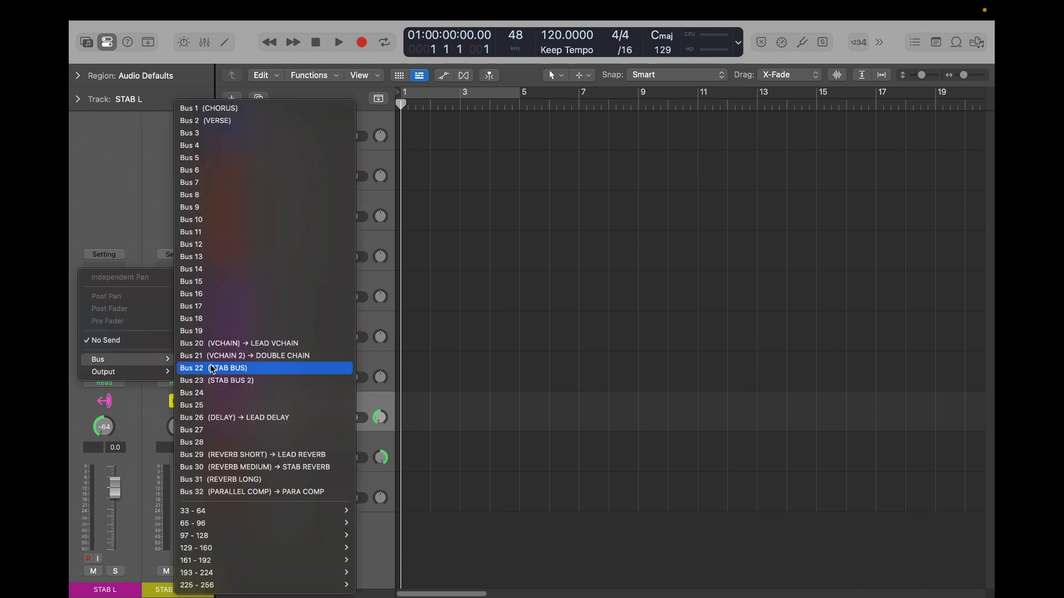
click(218, 429)
double_click(172, 589)
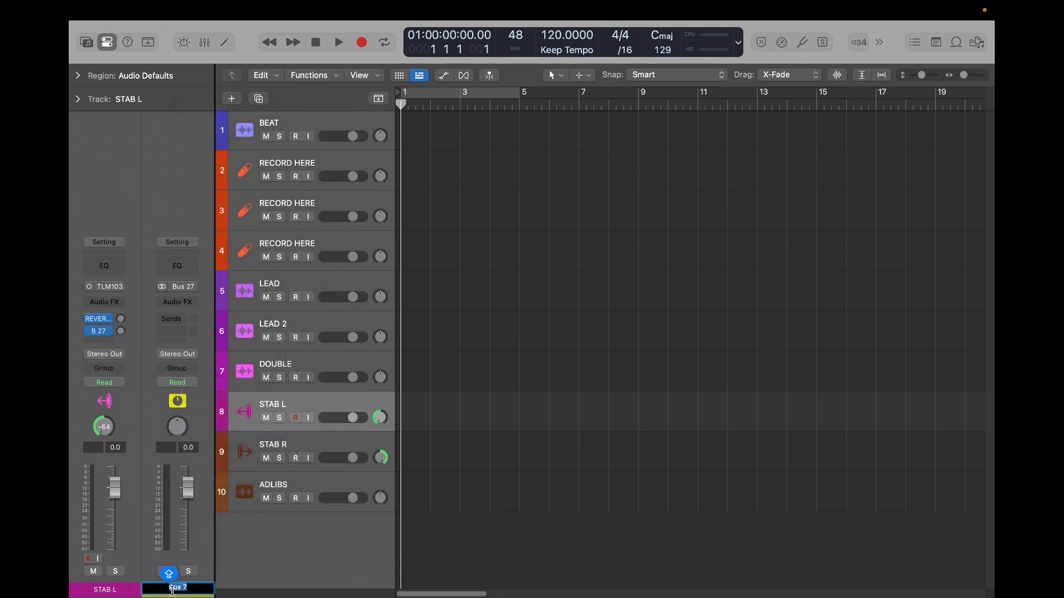
text(STAB DELAY)
key(Return)
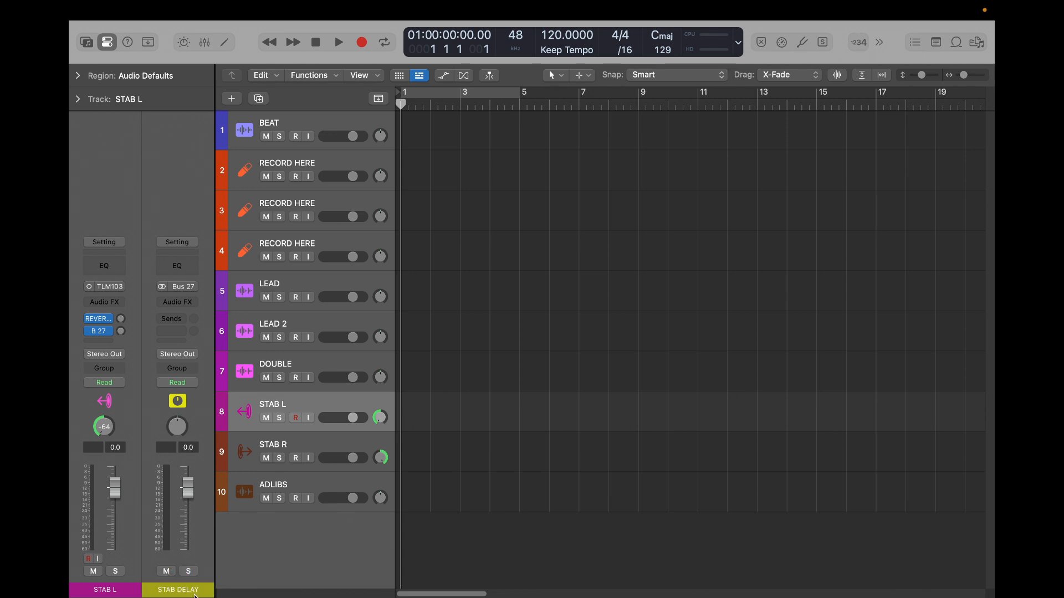
- Compare the LEAD, LEAD 2 and STAB L channel strips, and view the aux fed by STAB L's Bus 27 send
click(295, 288)
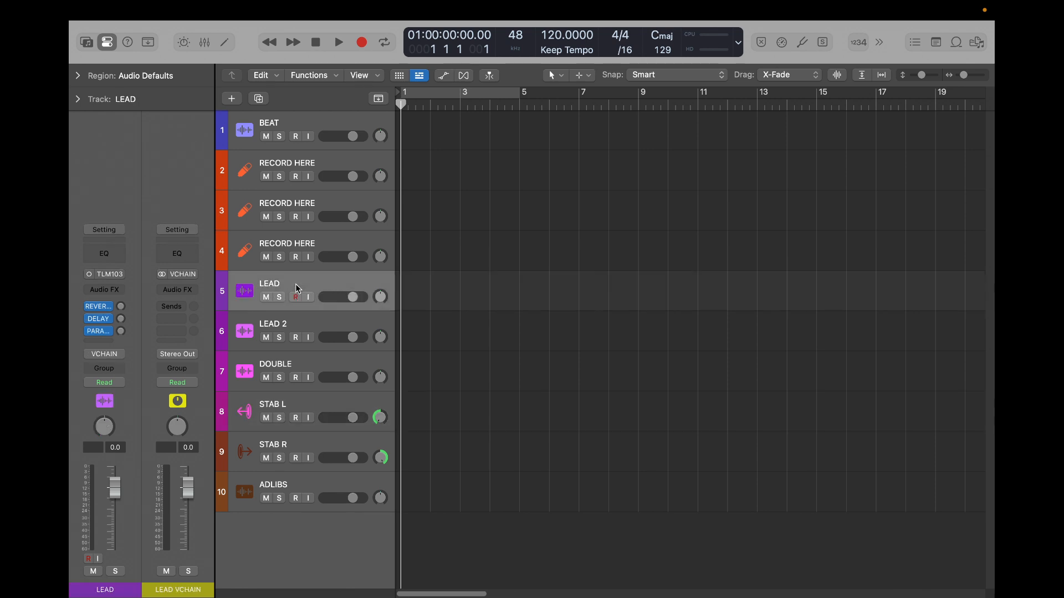
shift+click(298, 320)
click(292, 400)
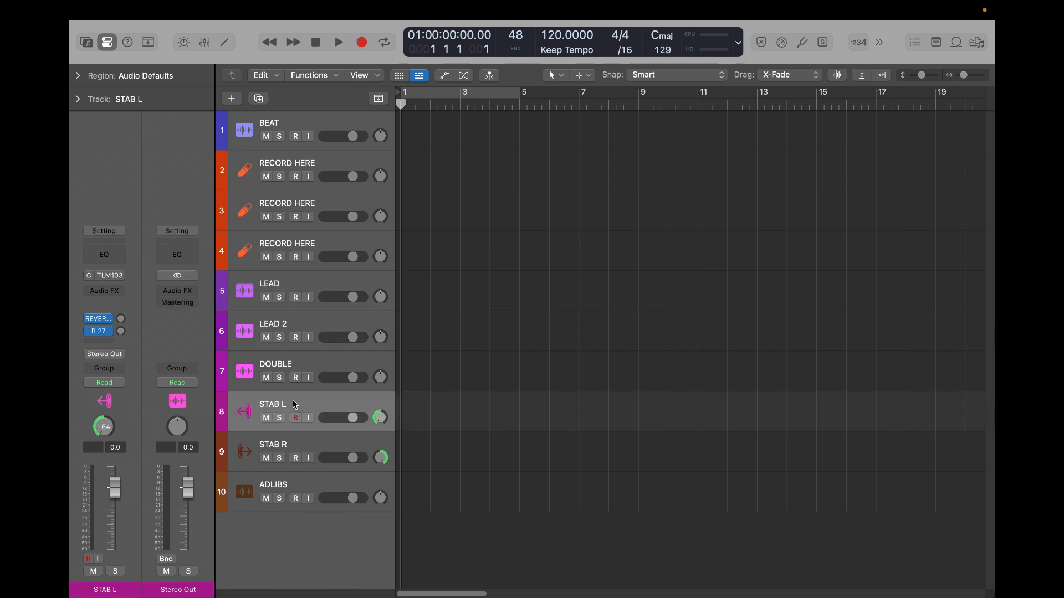
shift+click(293, 446)
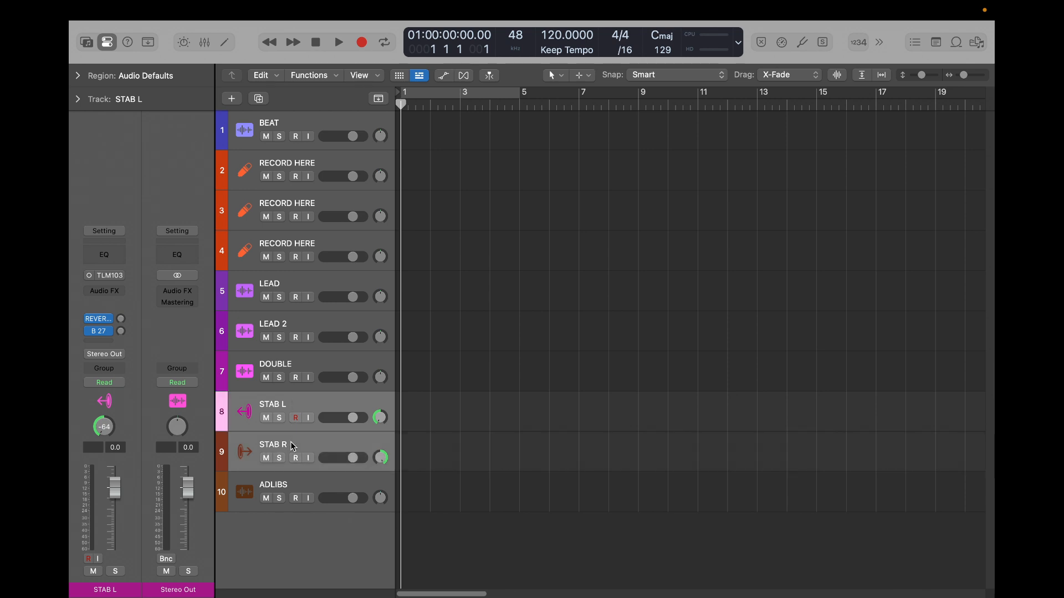
click(294, 401)
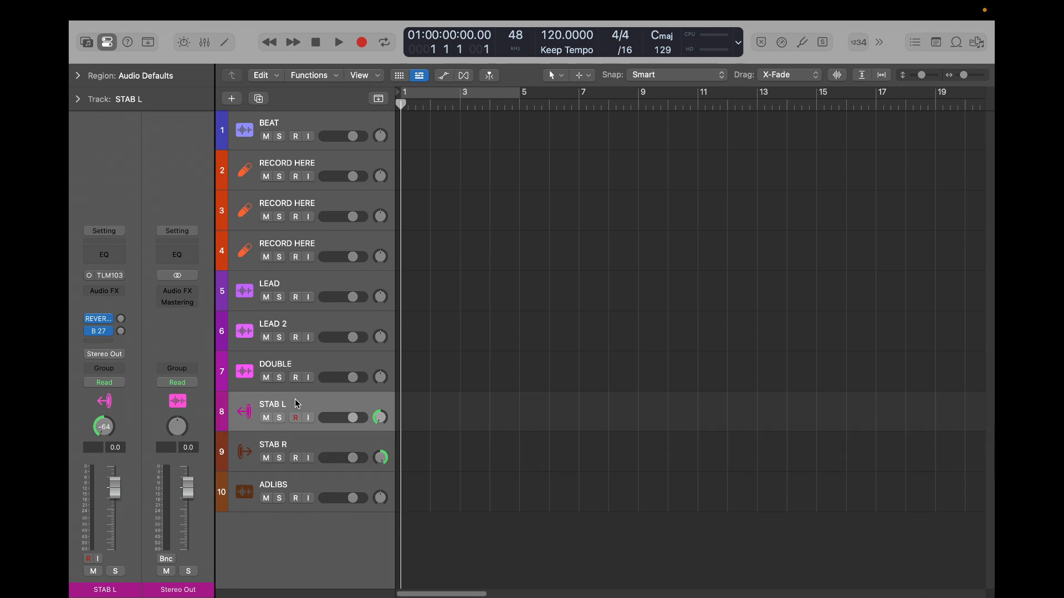
click(120, 332)
mouse_move(122, 334)
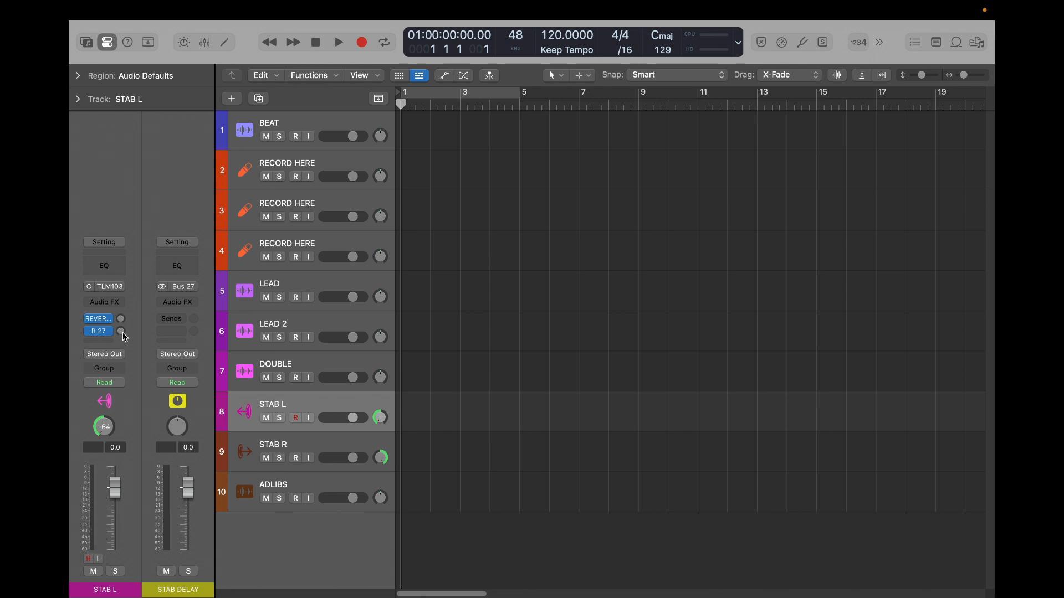
- Route the STAB L track's output to Bus 22 (STAB BUS)
click(301, 437)
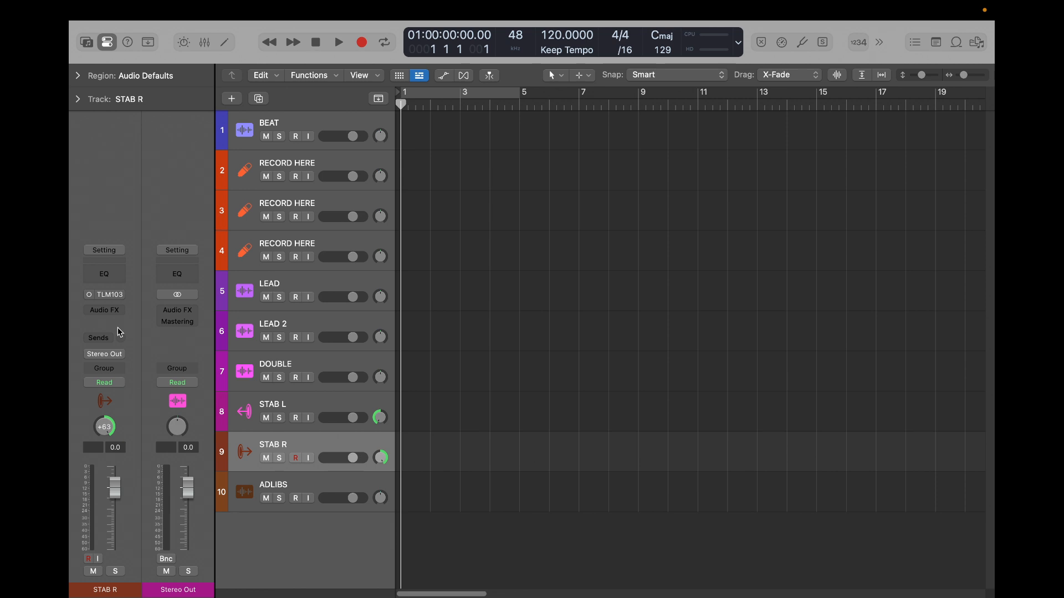
click(314, 407)
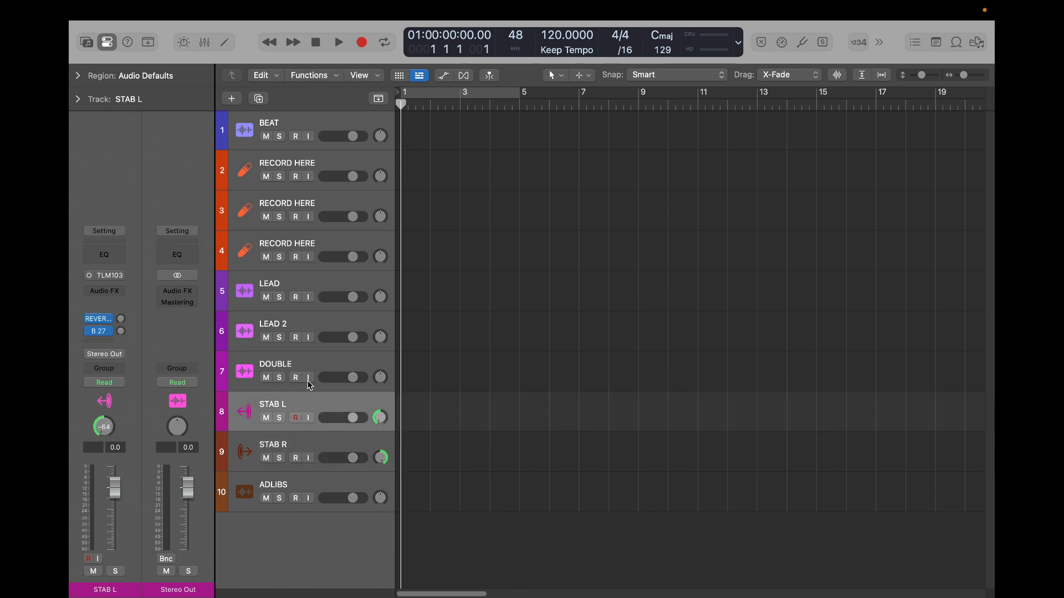
click(107, 354)
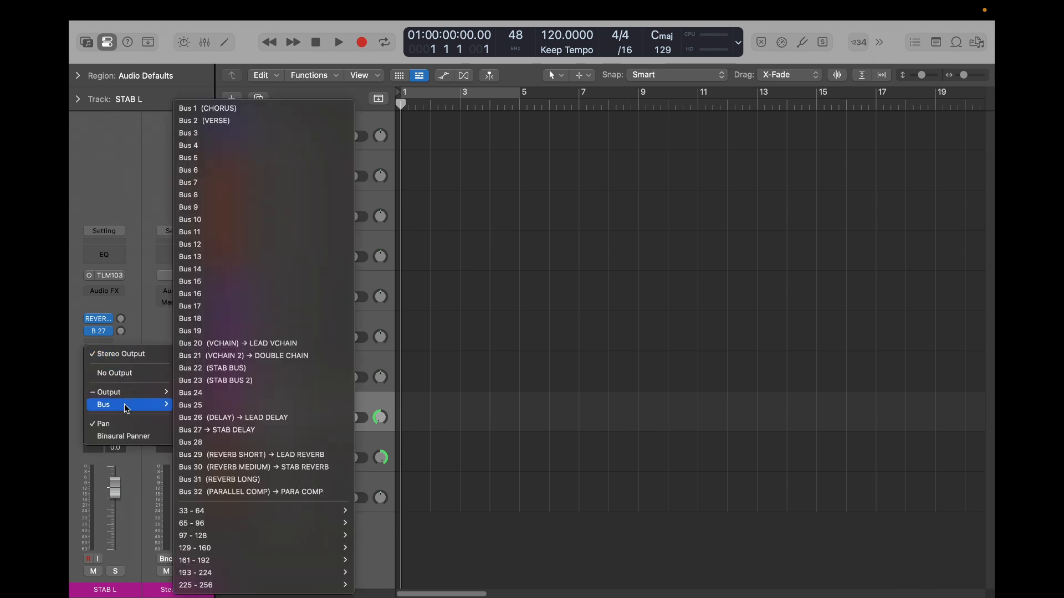
click(150, 248)
click(106, 354)
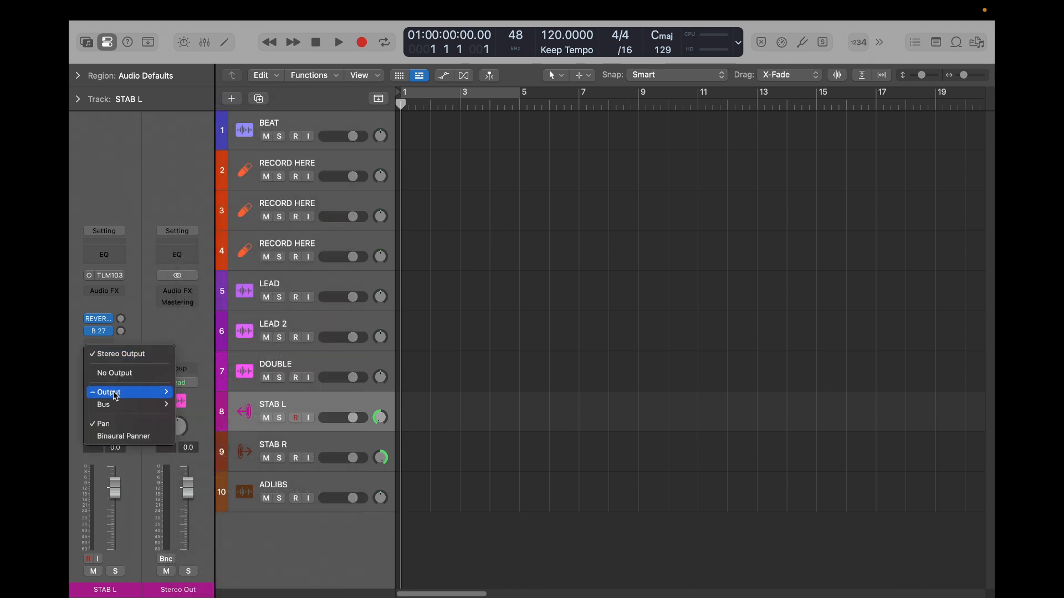
mouse_move(116, 405)
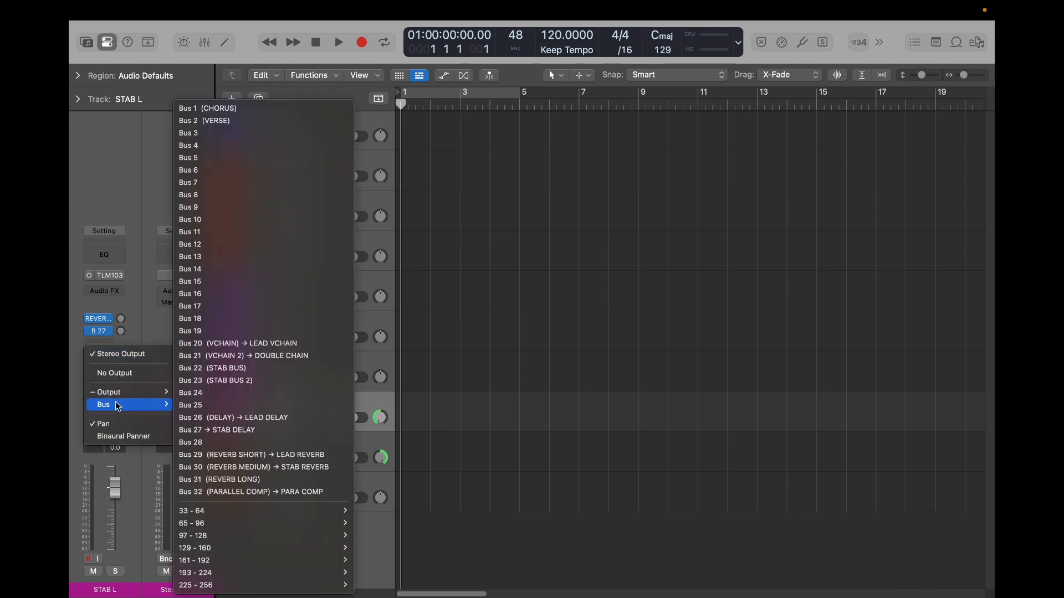
click(247, 371)
- Rename the aux channel that receives STAB L's output as STAB BUS
double_click(183, 590)
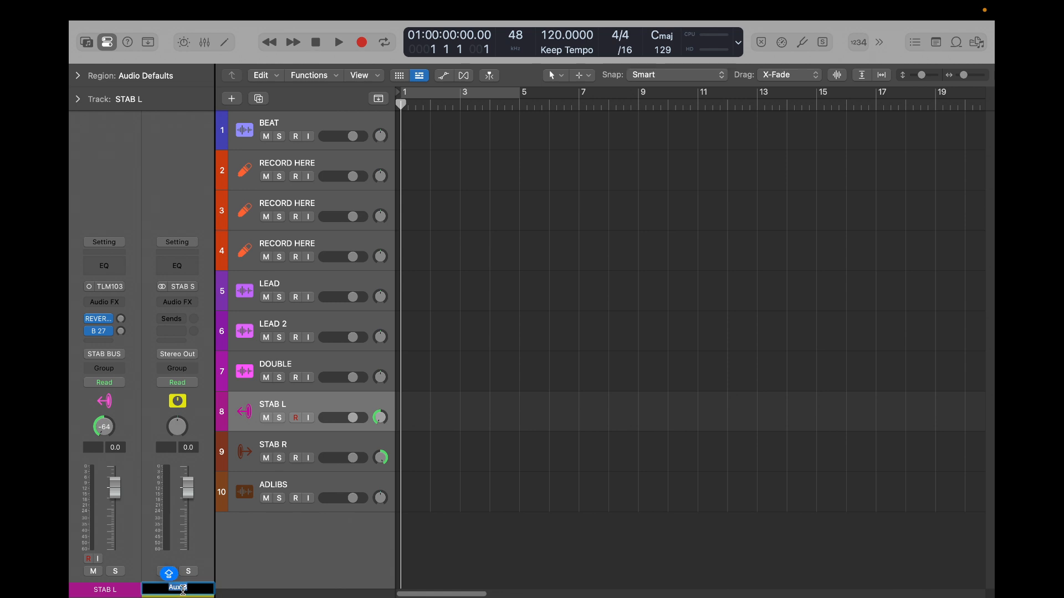
text(STAB BUS)
key(Return)
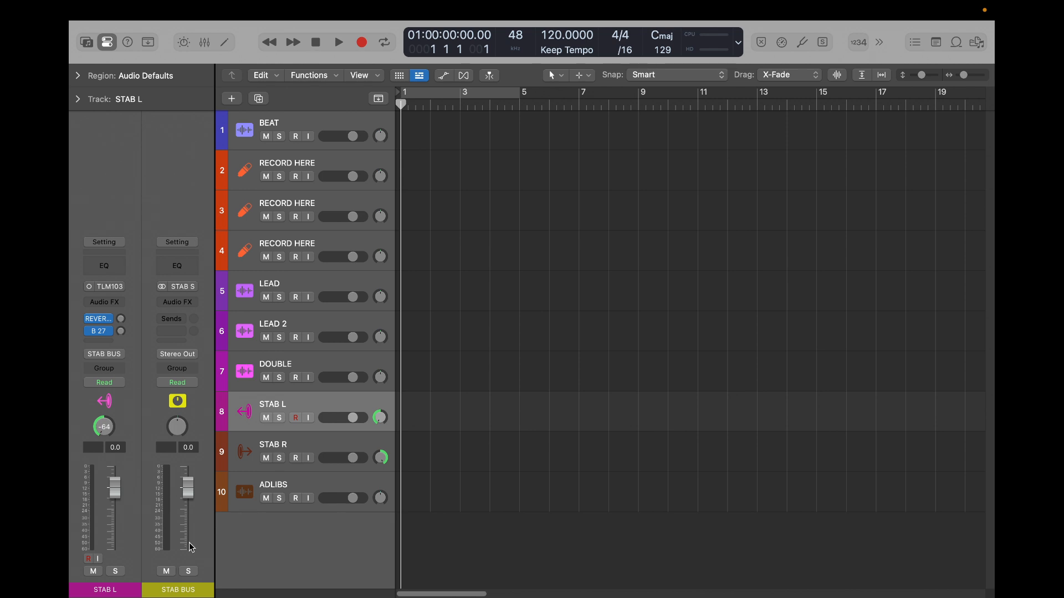
- Add sends on the STAB R track to Bus 30 (REVERB MEDIUM) and Bus 27 (STAB DELAY)
click(316, 447)
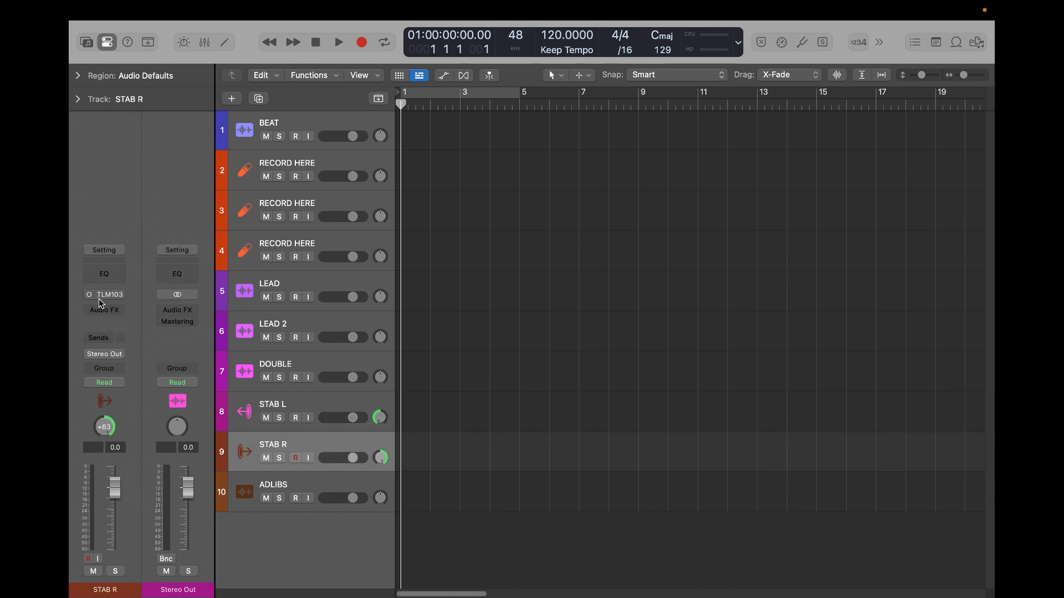
click(98, 339)
mouse_move(125, 359)
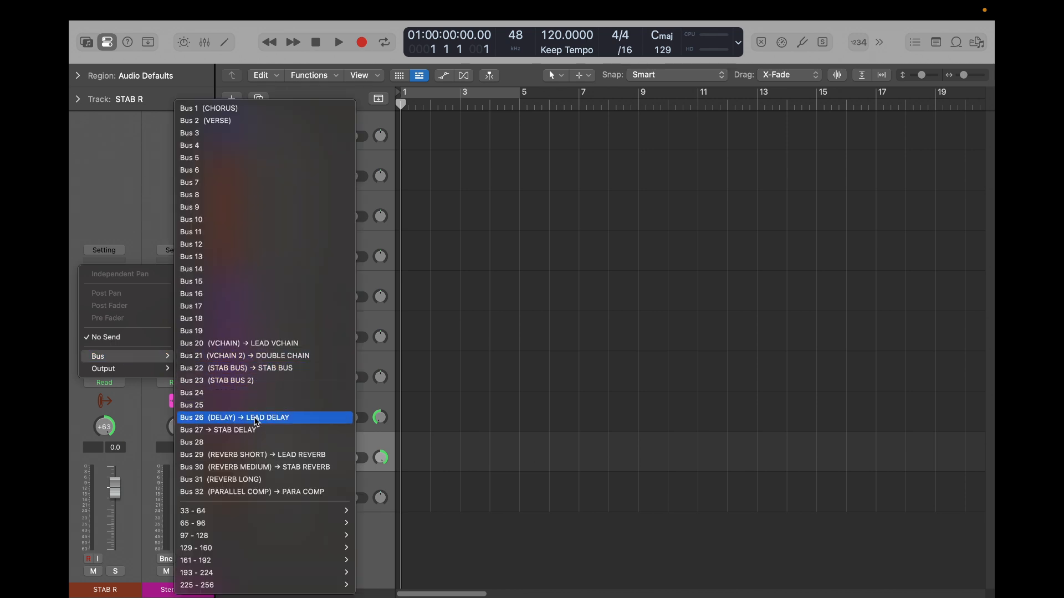
click(308, 472)
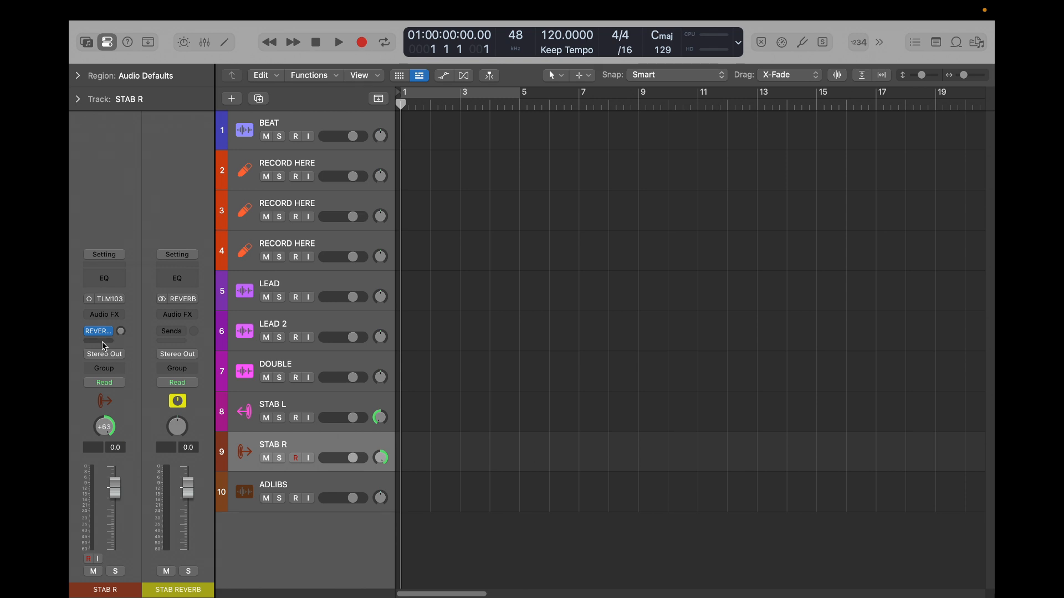
click(102, 342)
mouse_move(126, 362)
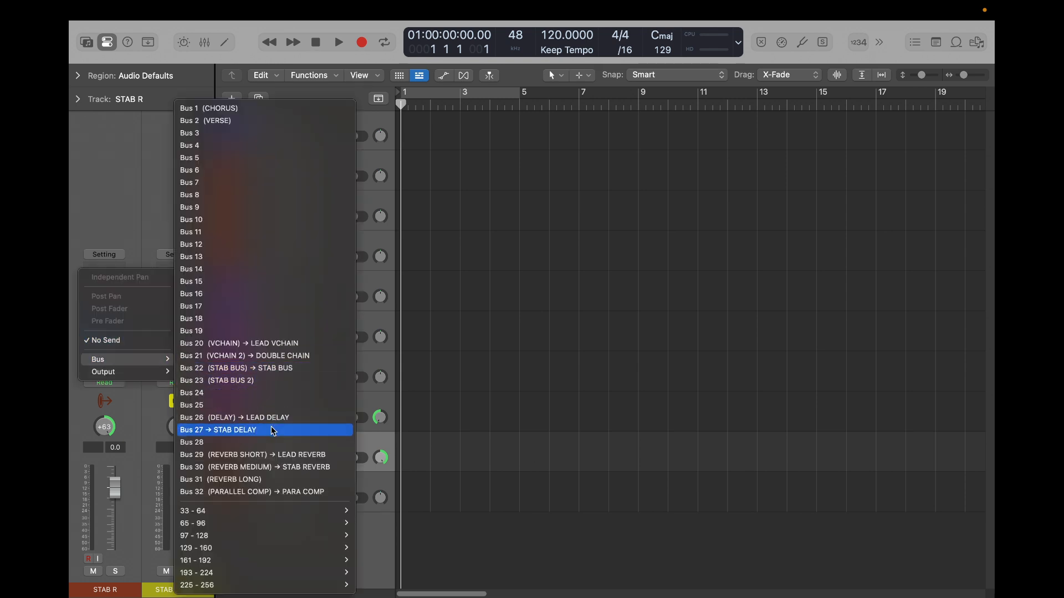
click(247, 431)
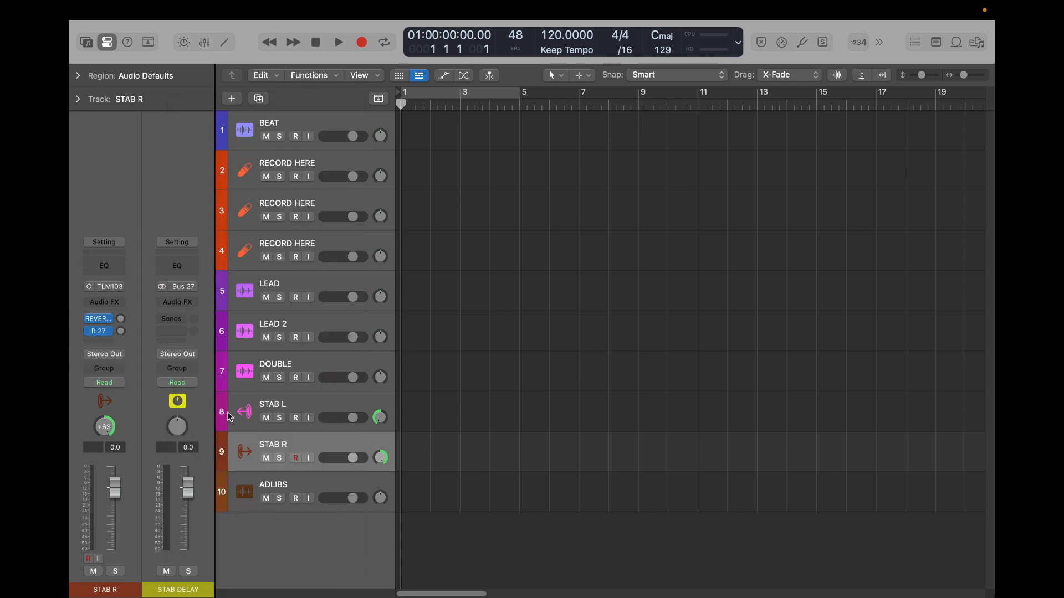
click(103, 342)
mouse_move(128, 359)
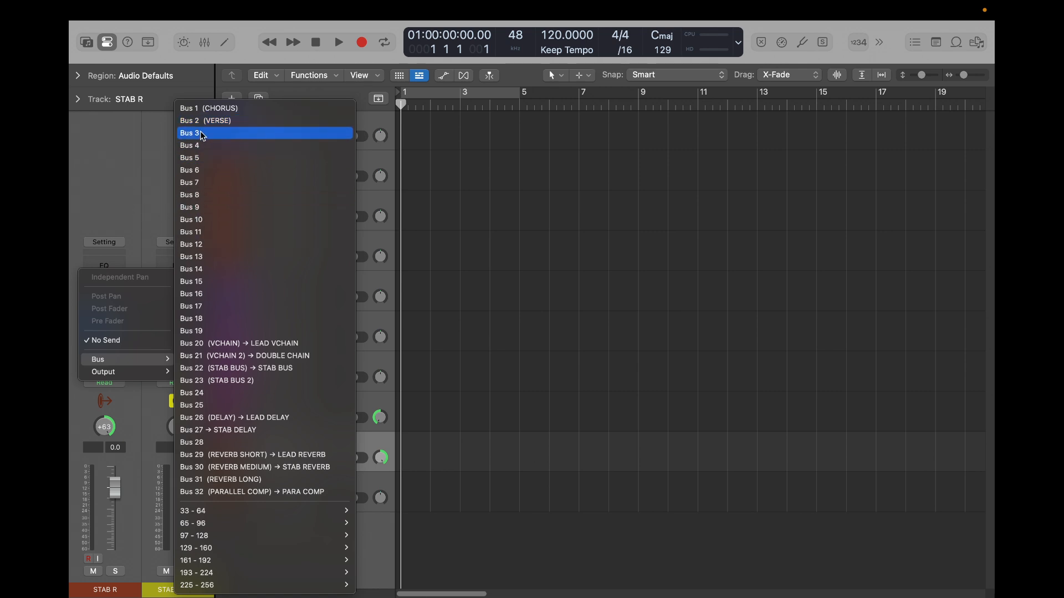
click(133, 181)
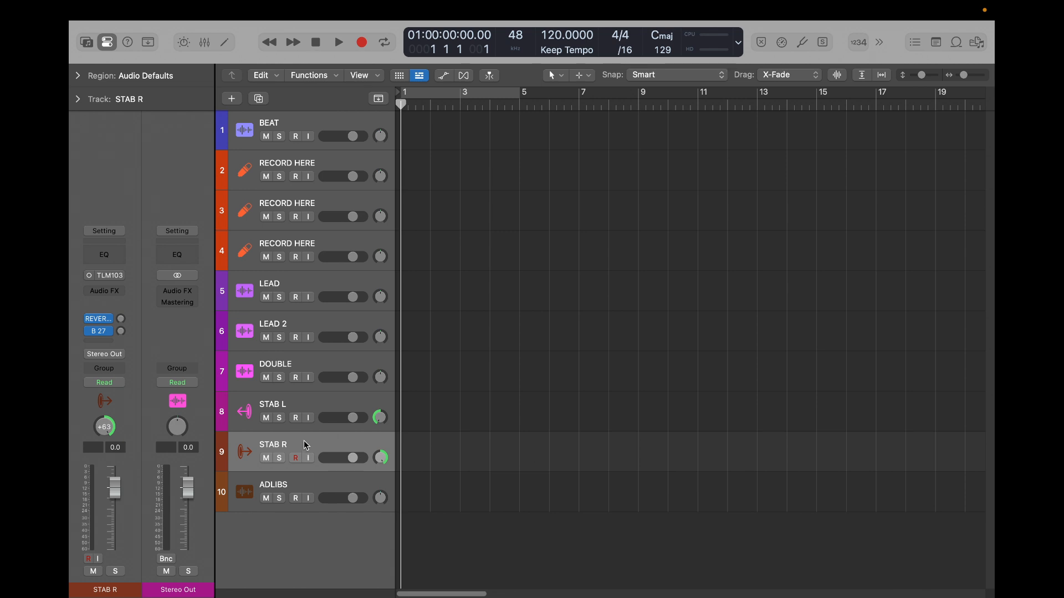
- Compare the sends on STAB L and STAB R, and route STAB R's output to Bus 22 (STAB BUS)
click(299, 401)
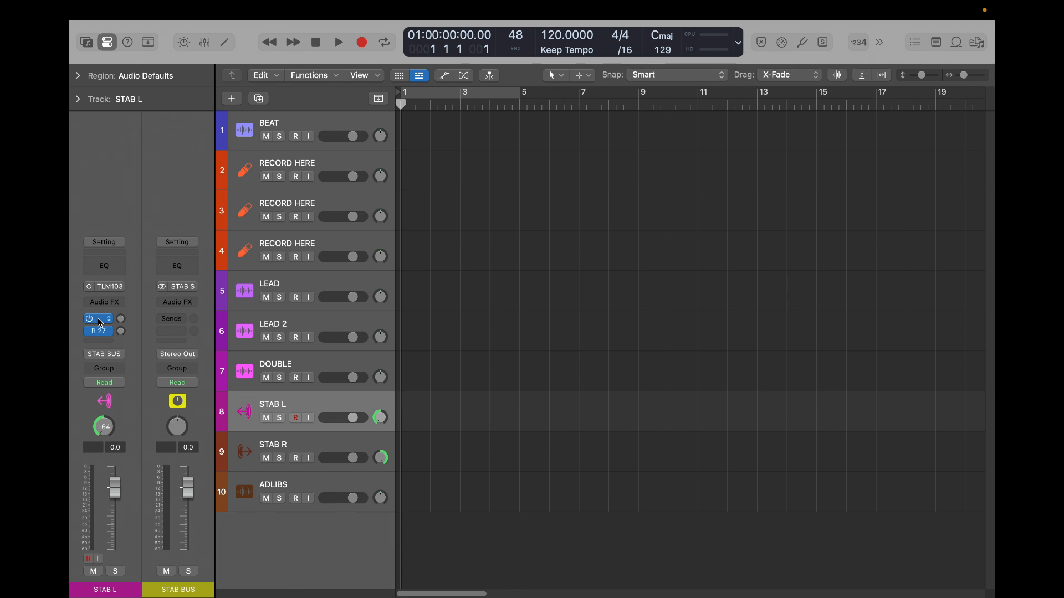
click(121, 324)
click(120, 331)
click(298, 448)
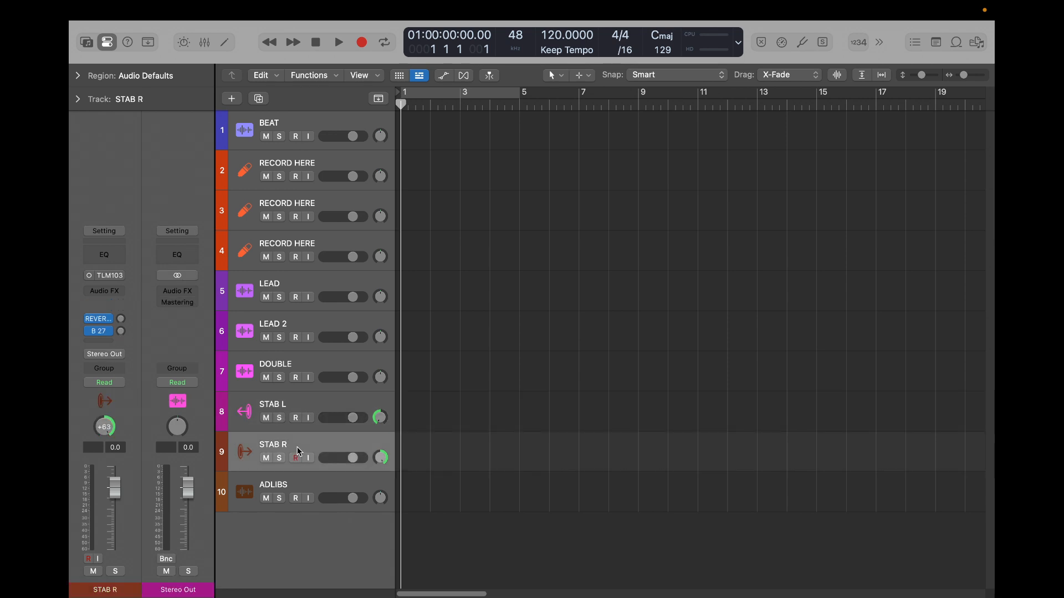
click(120, 330)
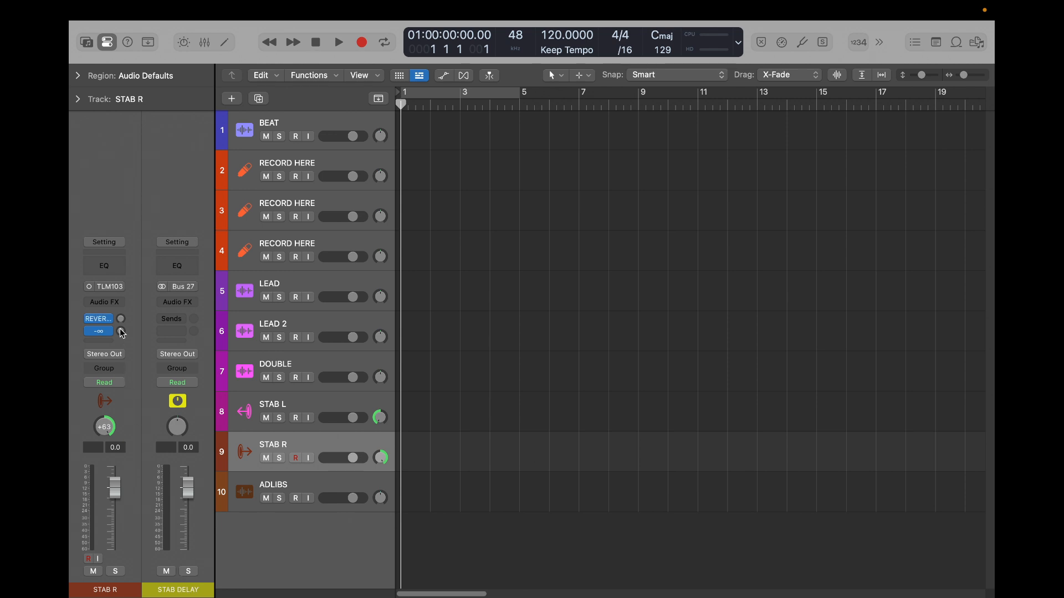
click(103, 356)
mouse_move(123, 409)
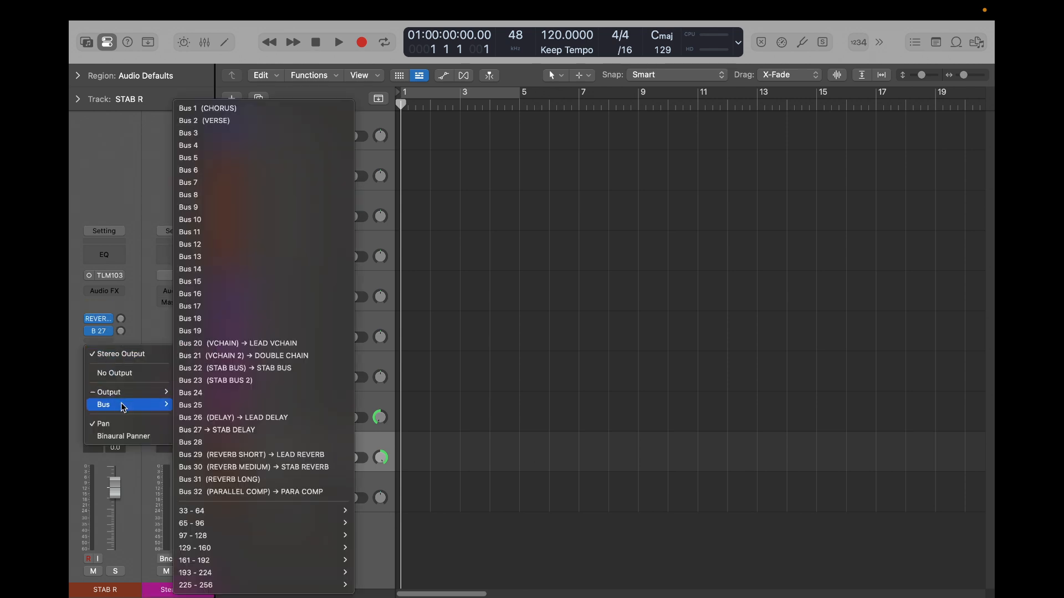
click(256, 369)
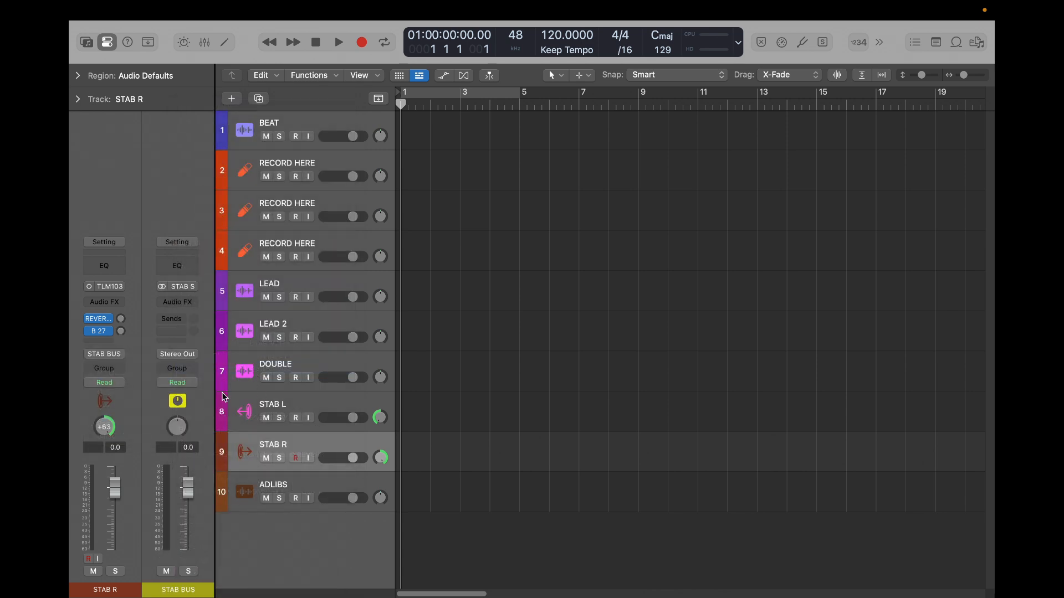
- Add sends on the ADLIBS track to Bus 30 (REVERB MEDIUM) and Bus 26 (DELAY)
click(298, 484)
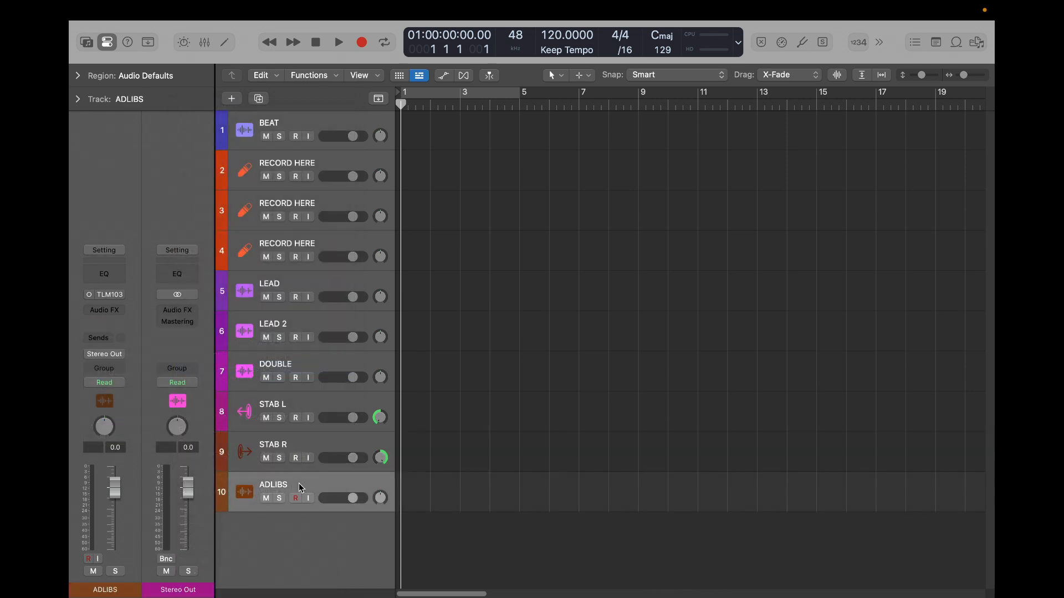
click(103, 343)
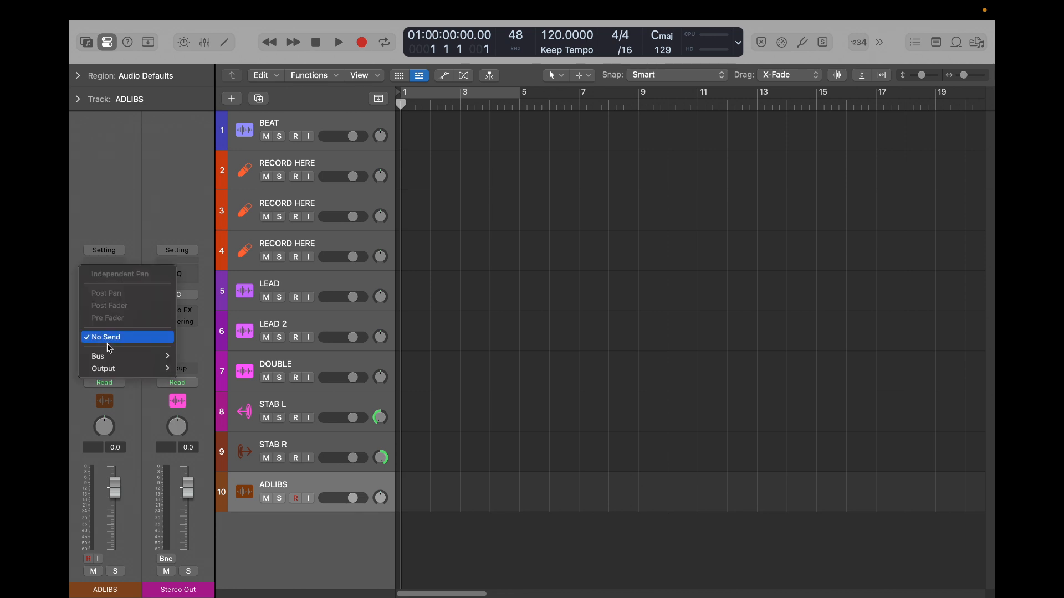
mouse_move(133, 356)
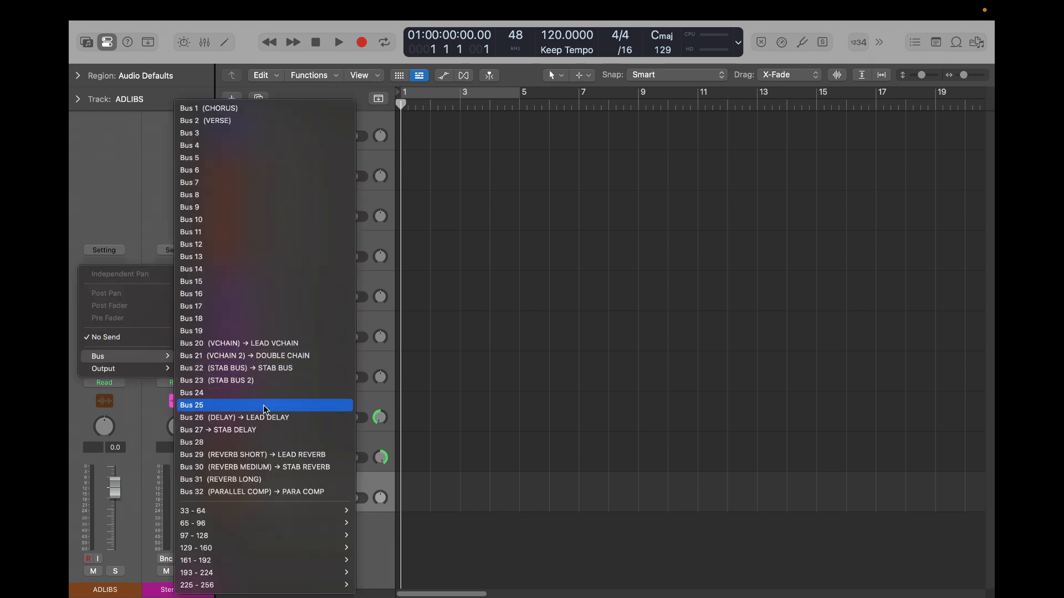
click(289, 468)
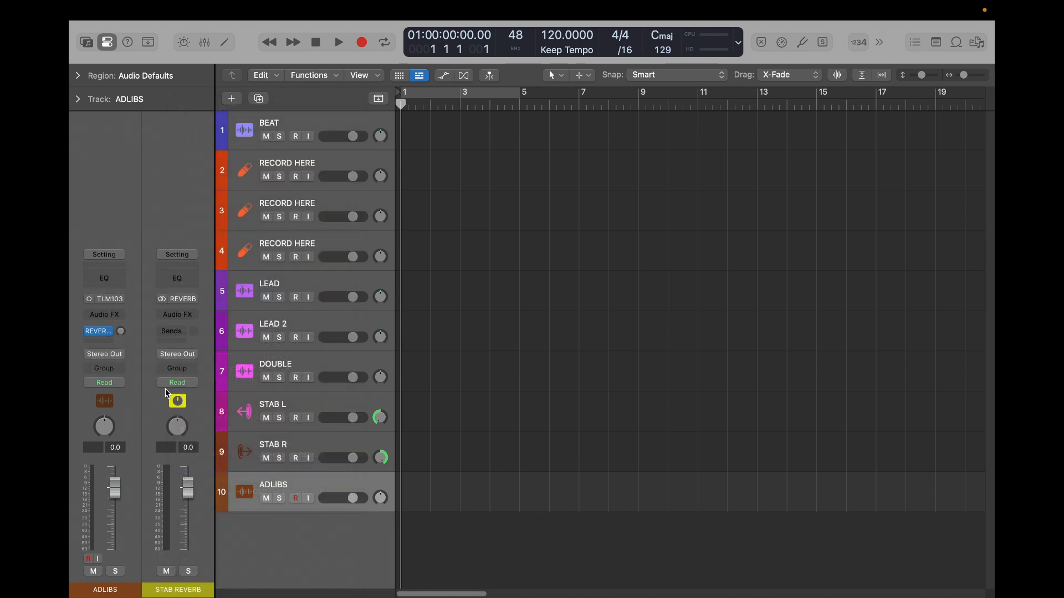
click(109, 341)
mouse_move(125, 359)
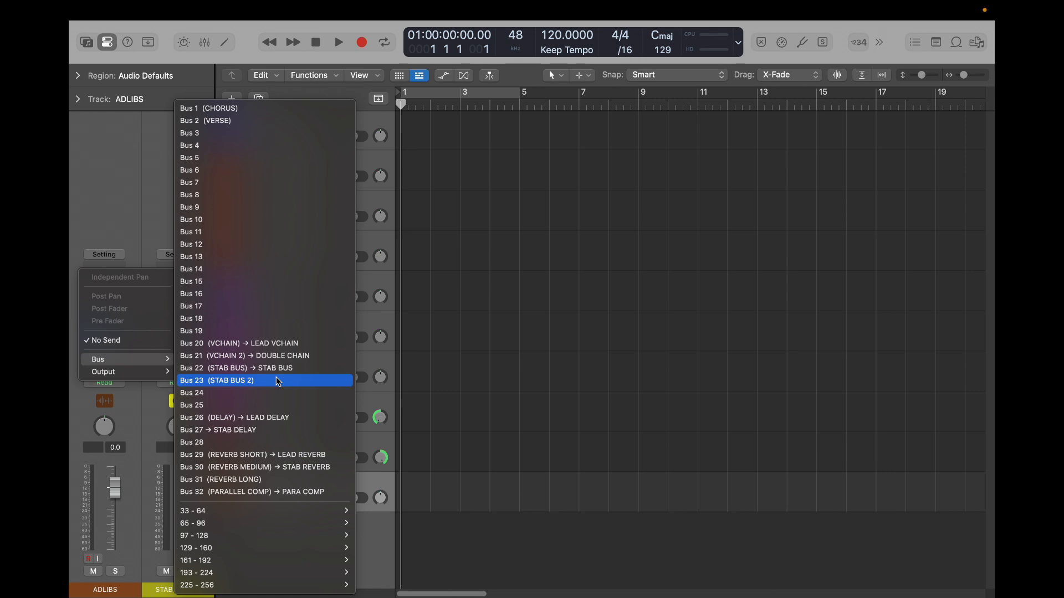
click(266, 418)
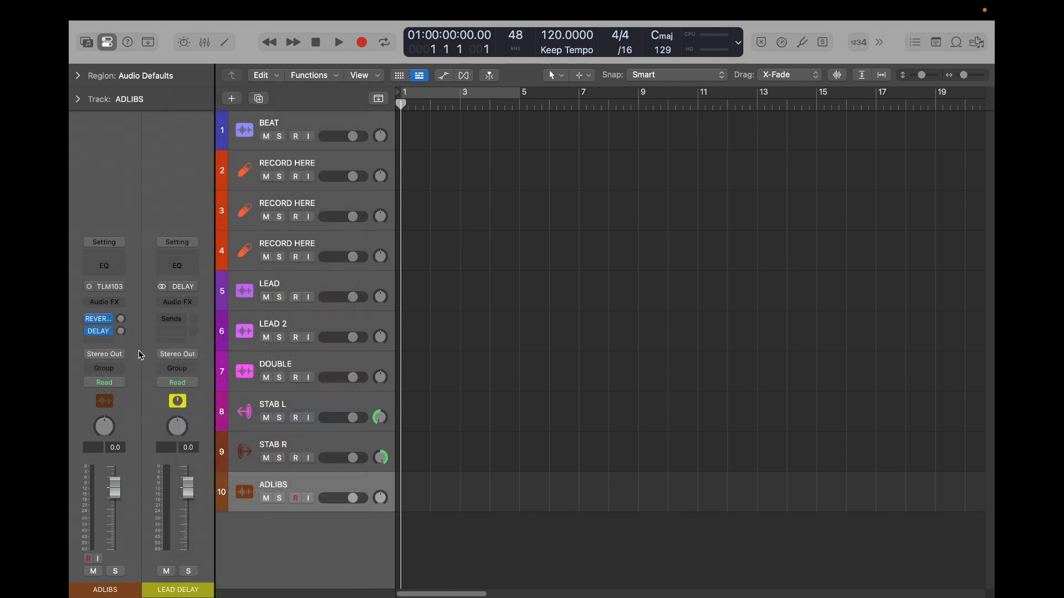
- Route the ADLIBS track's output to Bus 28
click(111, 355)
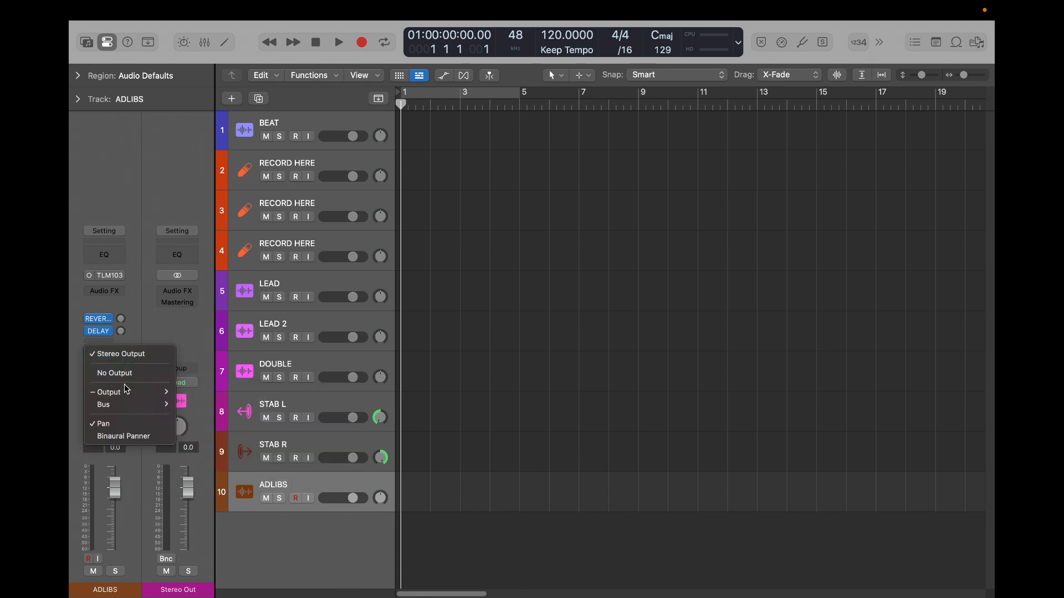
click(141, 257)
click(105, 353)
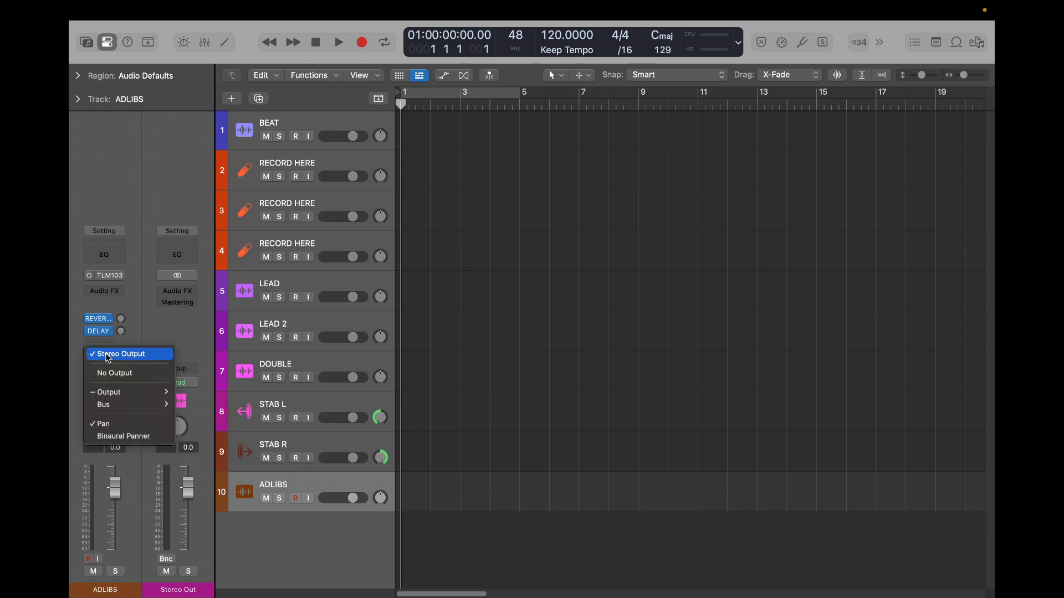
mouse_move(134, 400)
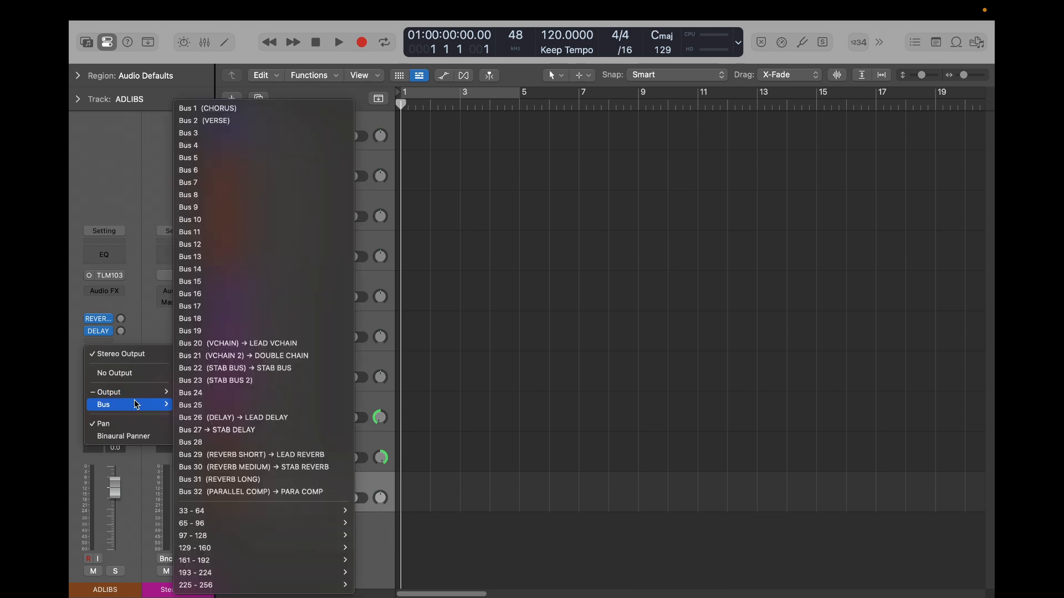
click(224, 441)
- Rename the aux channel fed by Bus 28 as ADLIB BUS
double_click(180, 587)
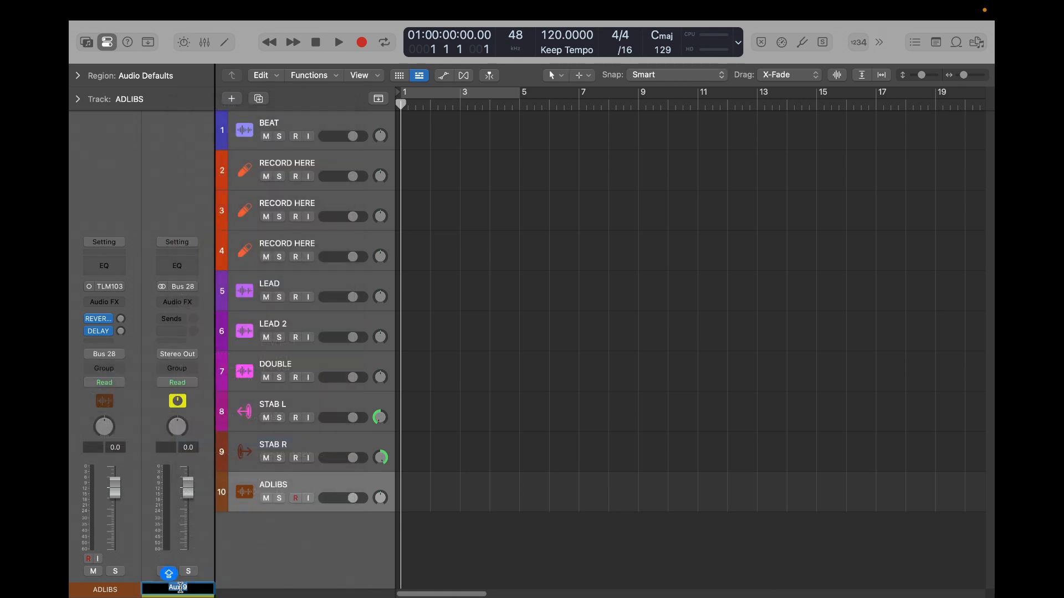
text(ADLIB BUS)
key(Return)
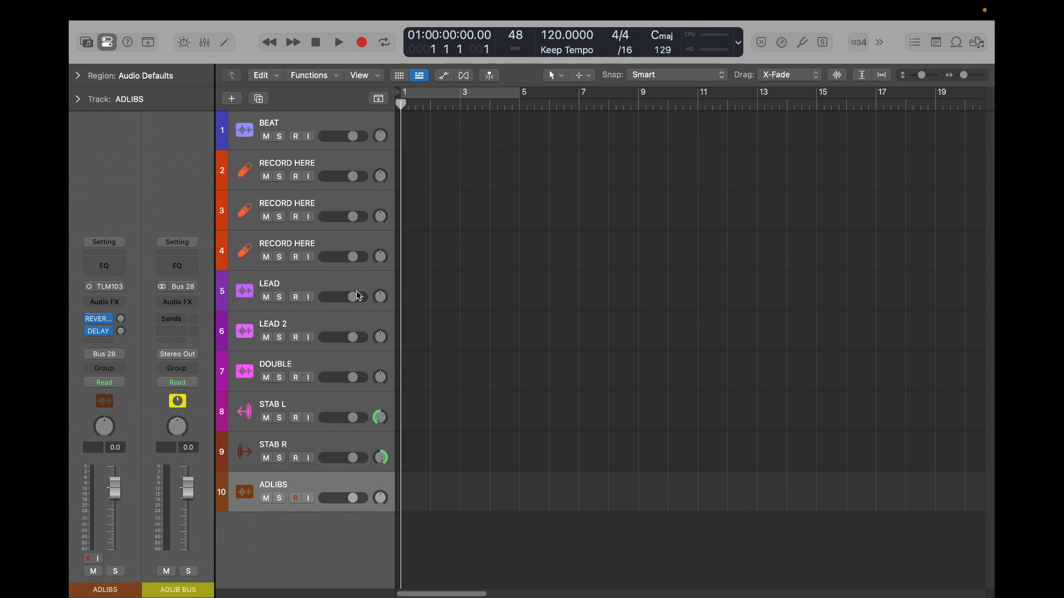
- Group the tracks from the third RECORD HERE through ADLIBS into a folder stack and duplicate that stack directly below
click(316, 240)
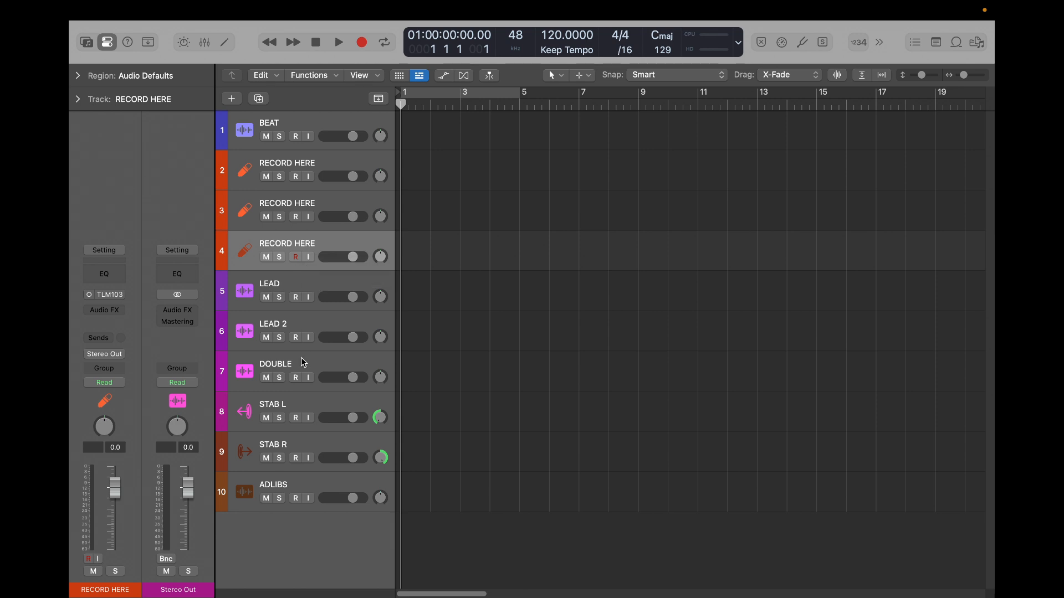
shift+click(302, 490)
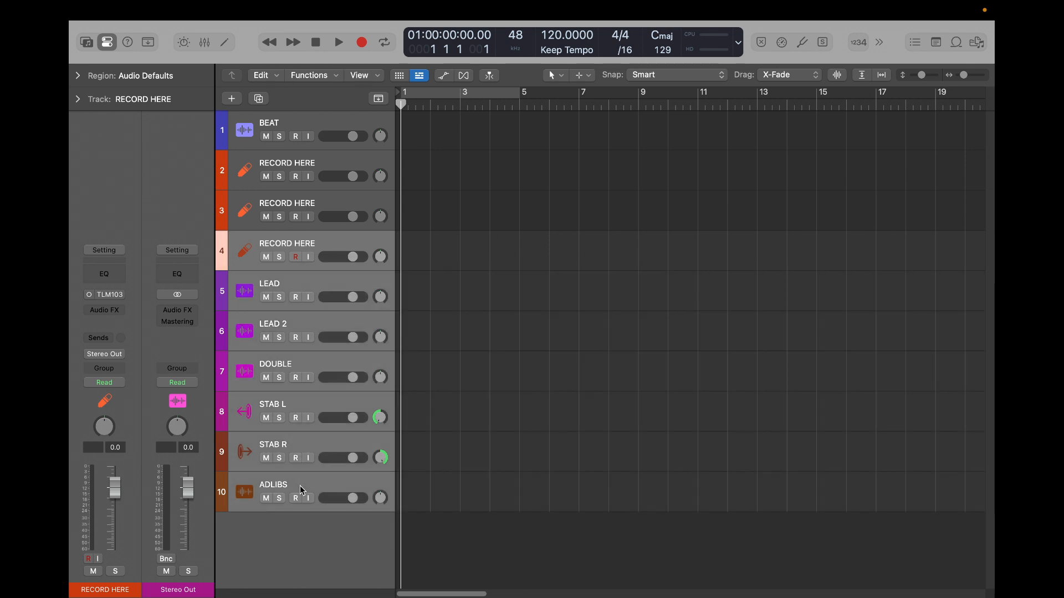
key(shift+super+d)
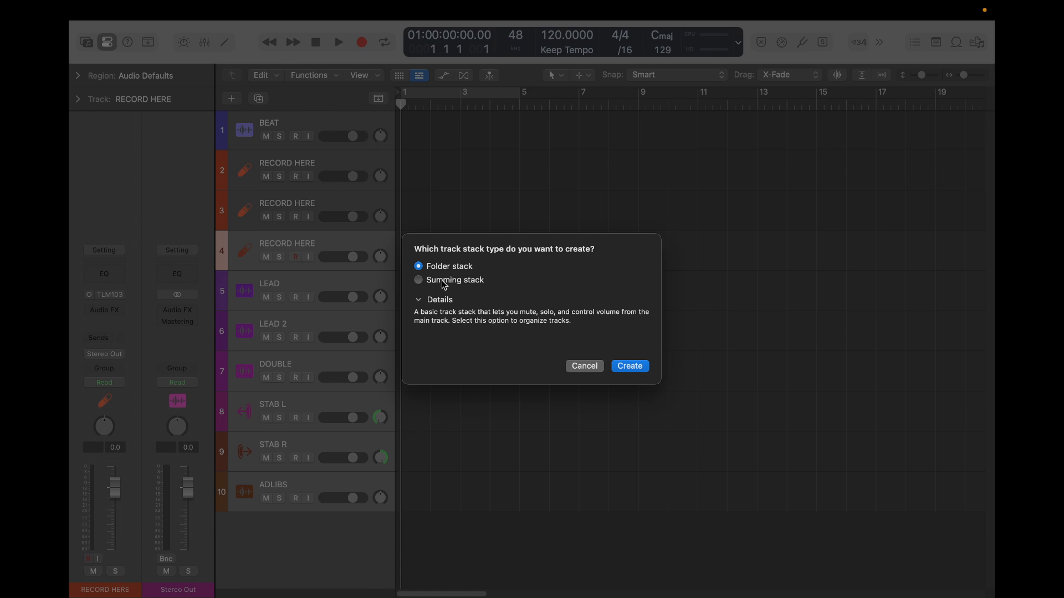
click(630, 367)
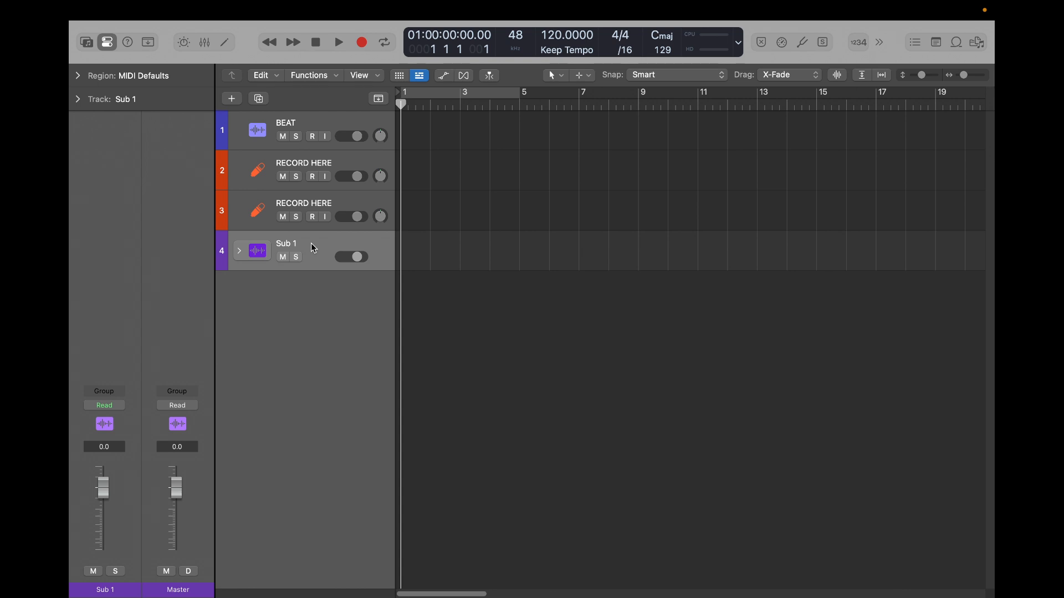
drag(311, 243, 310, 283)
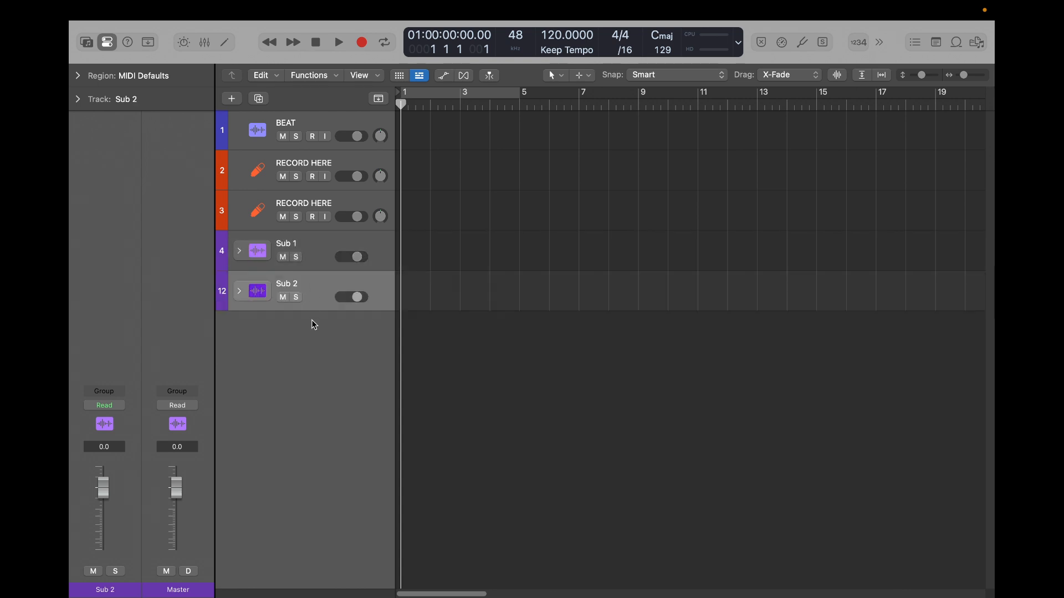
- Rename the first folder stack as VERSE and the duplicated stack as CHORUS
double_click(290, 249)
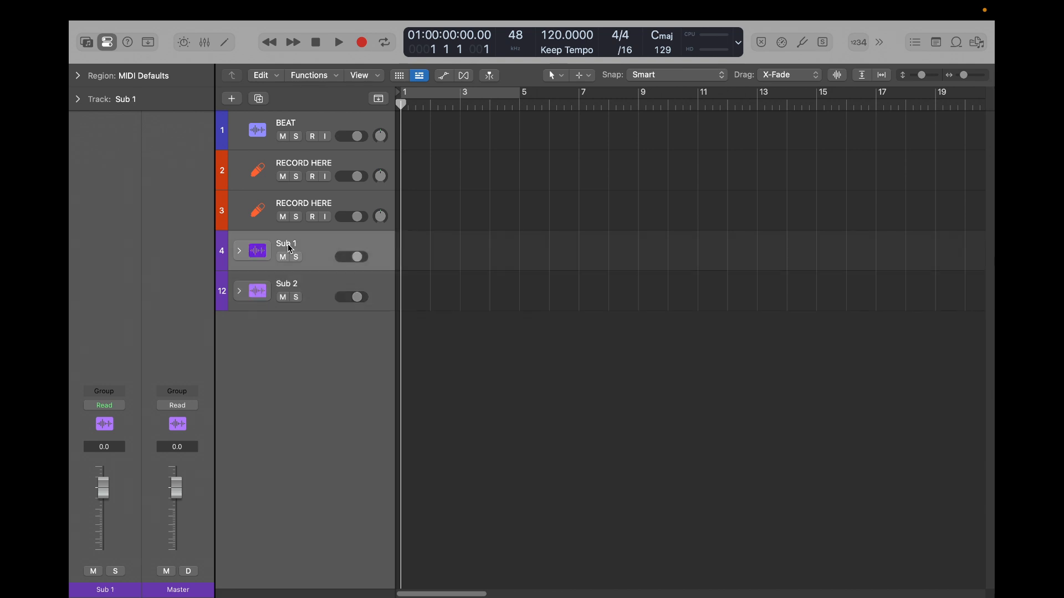
key(BackSpace)
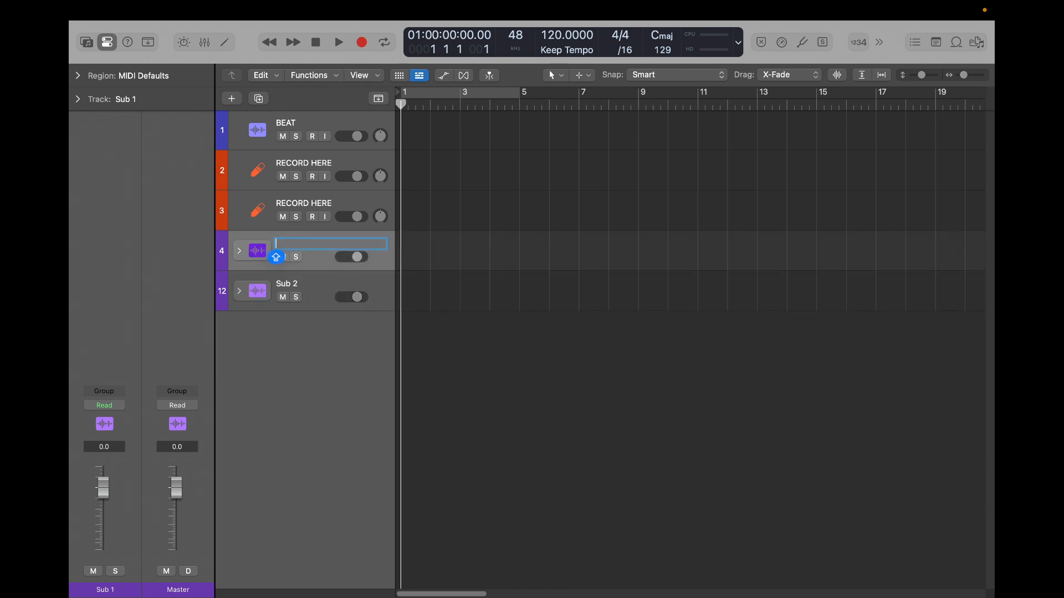
text(VERSE)
key(Return)
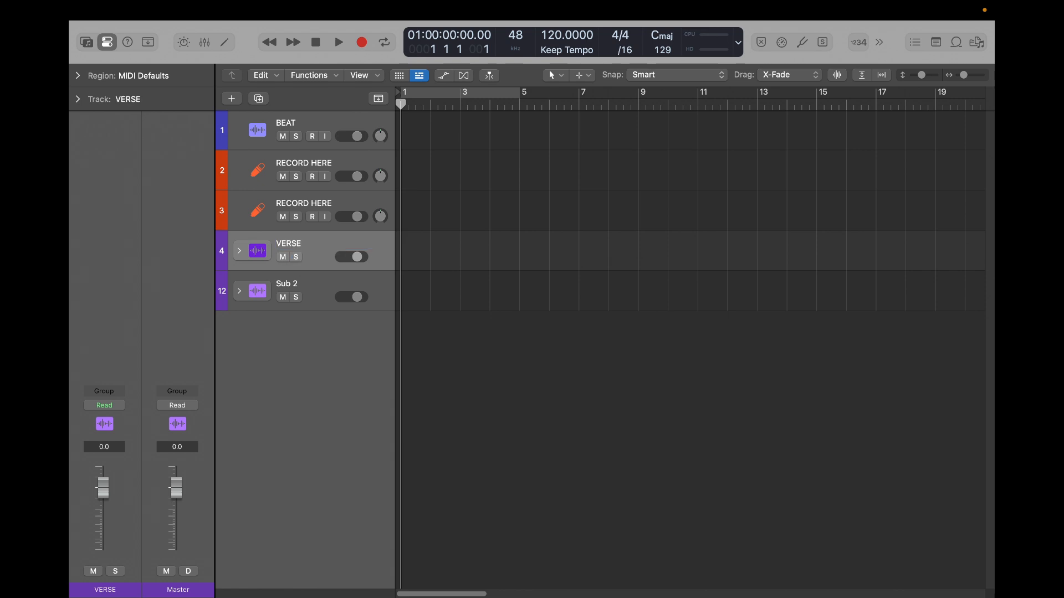
double_click(295, 285)
text(CHORUS)
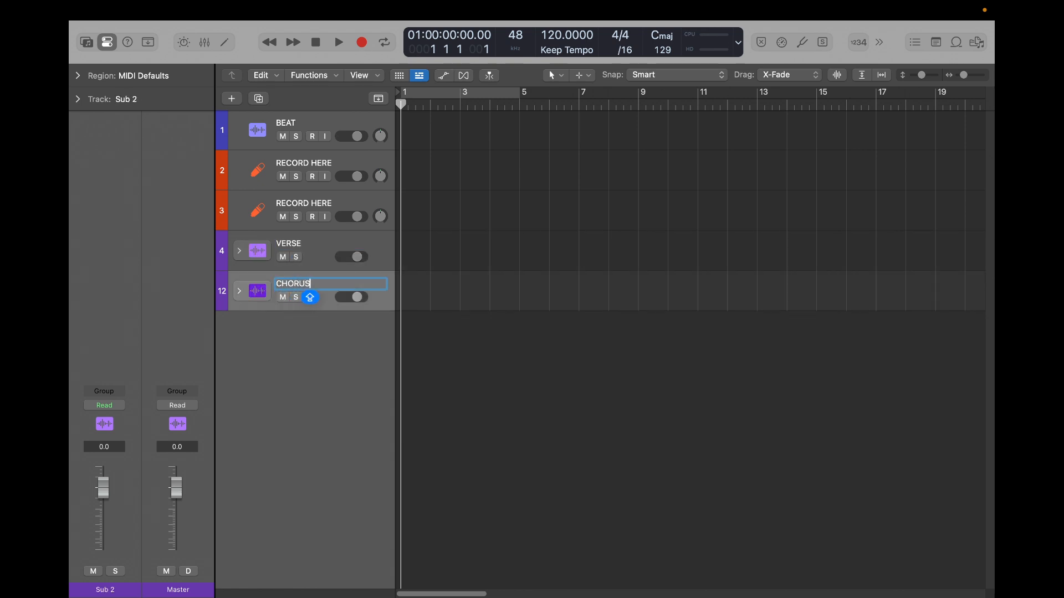
key(Return)
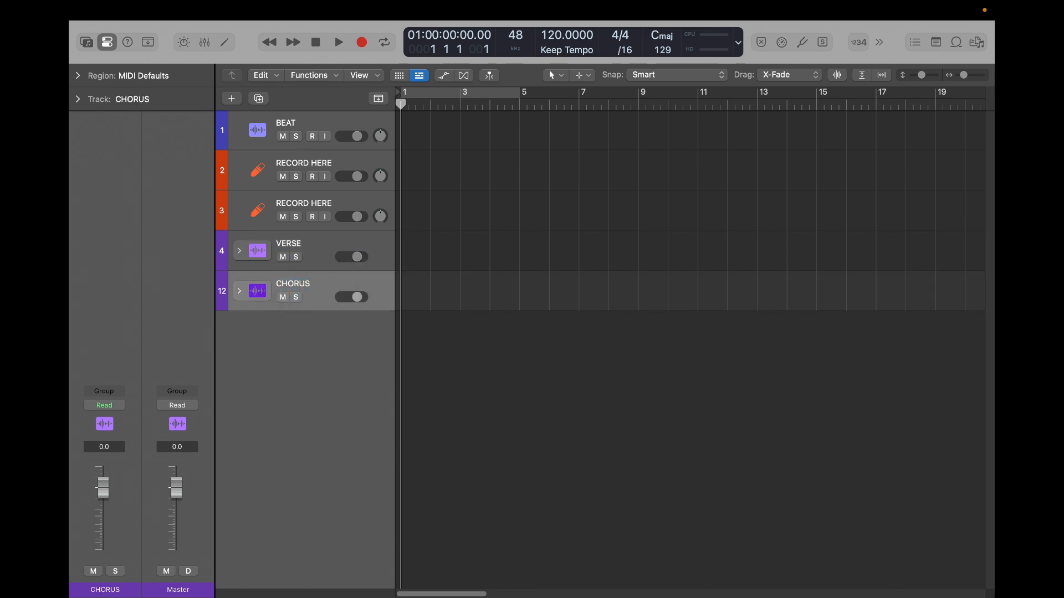
- Color the VERSE stack cyan and the CHORUS stack magenta
key(alt+c)
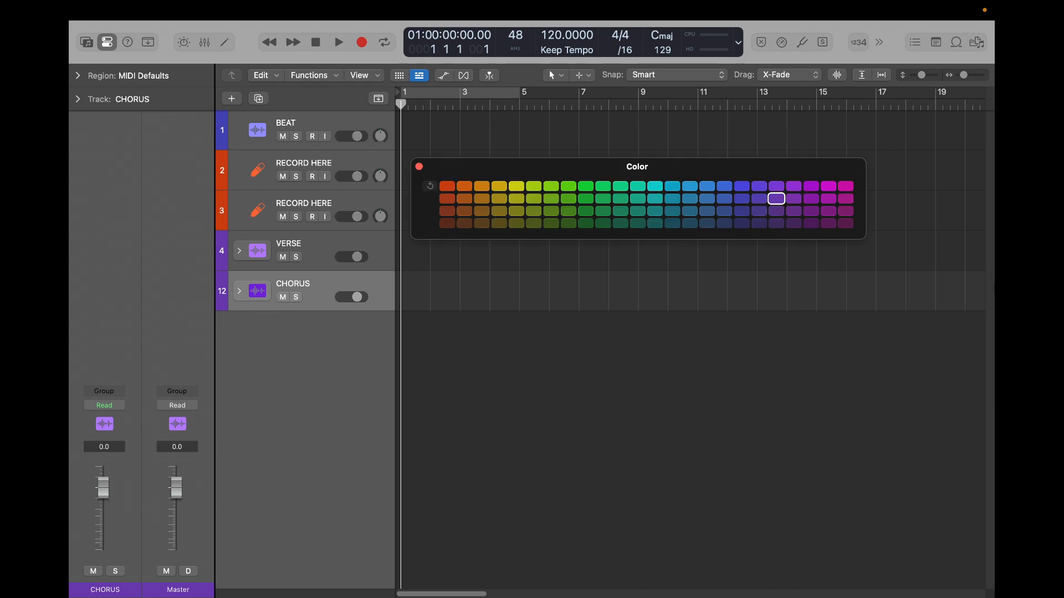
click(310, 243)
click(653, 188)
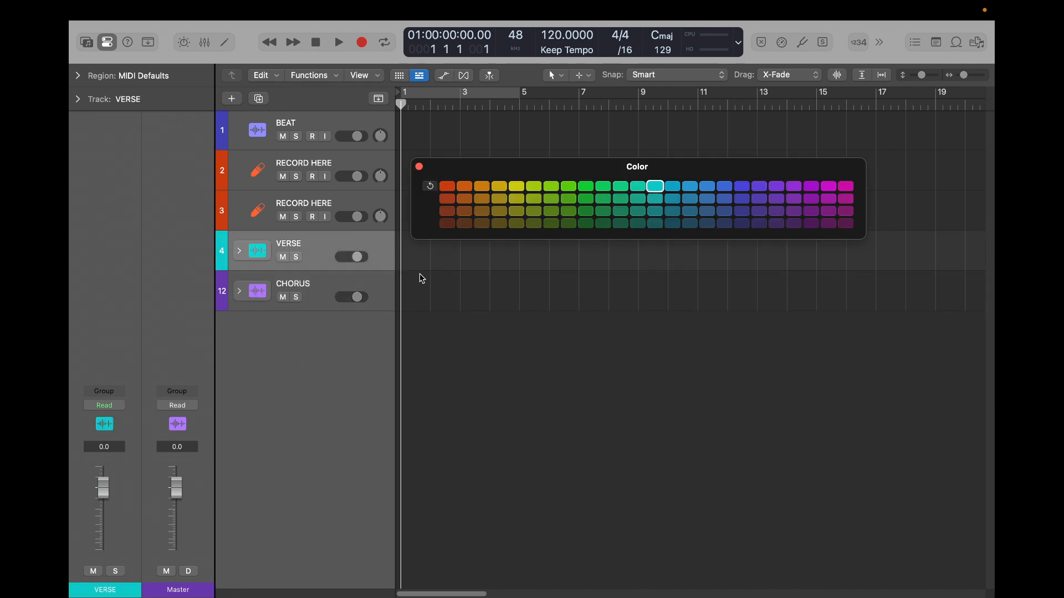
click(320, 280)
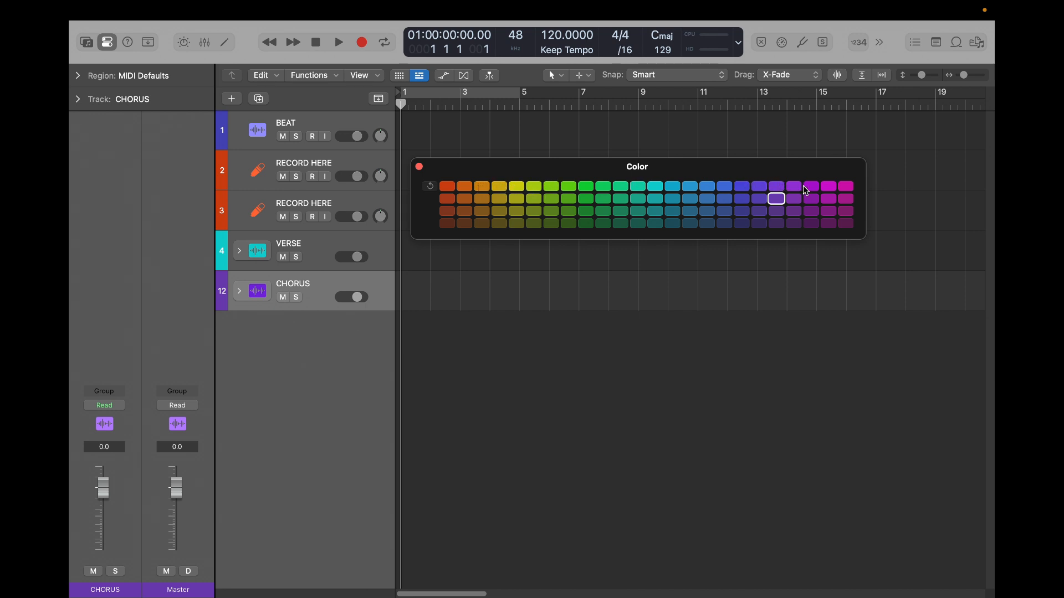
click(829, 186)
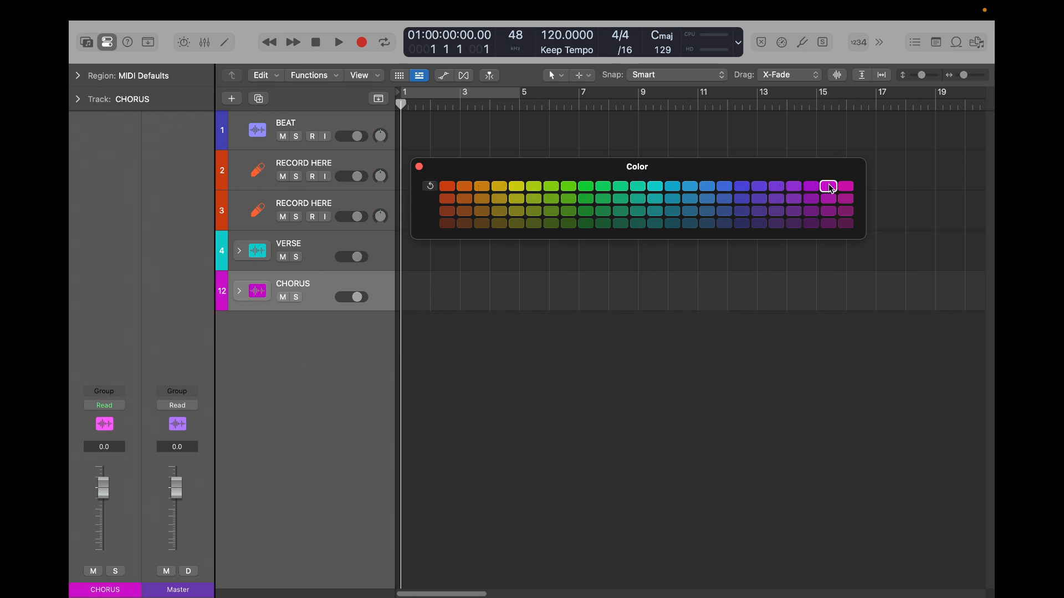
click(419, 167)
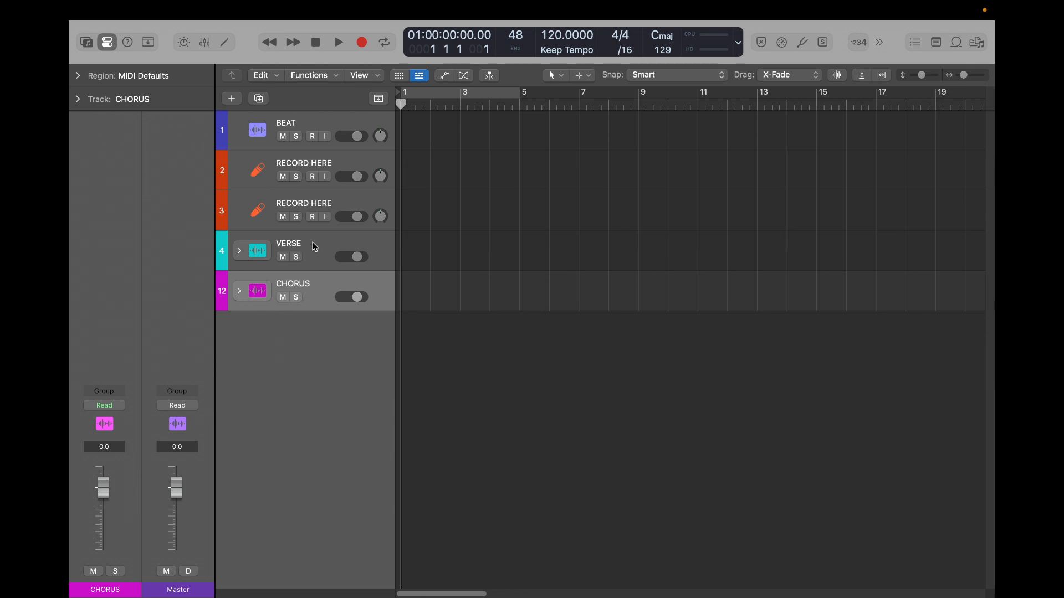
- Examine the tracks inside the VERSE and CHORUS stacks and the BEAT and RECORD HERE tracks above them, leaving both stacks collapsed
click(239, 251)
scroll(317, 338, down, 4)
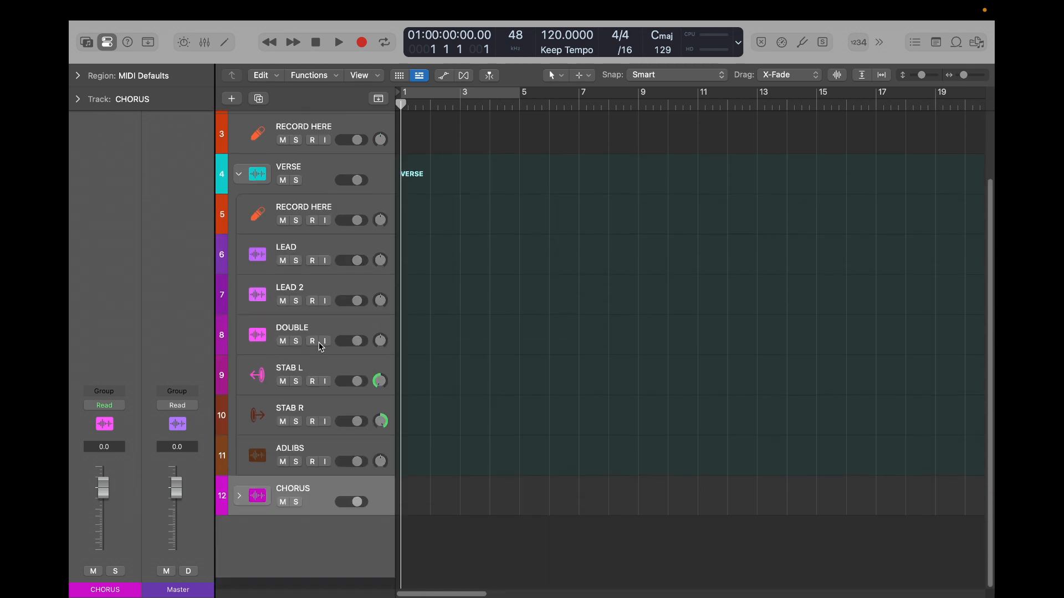
click(329, 264)
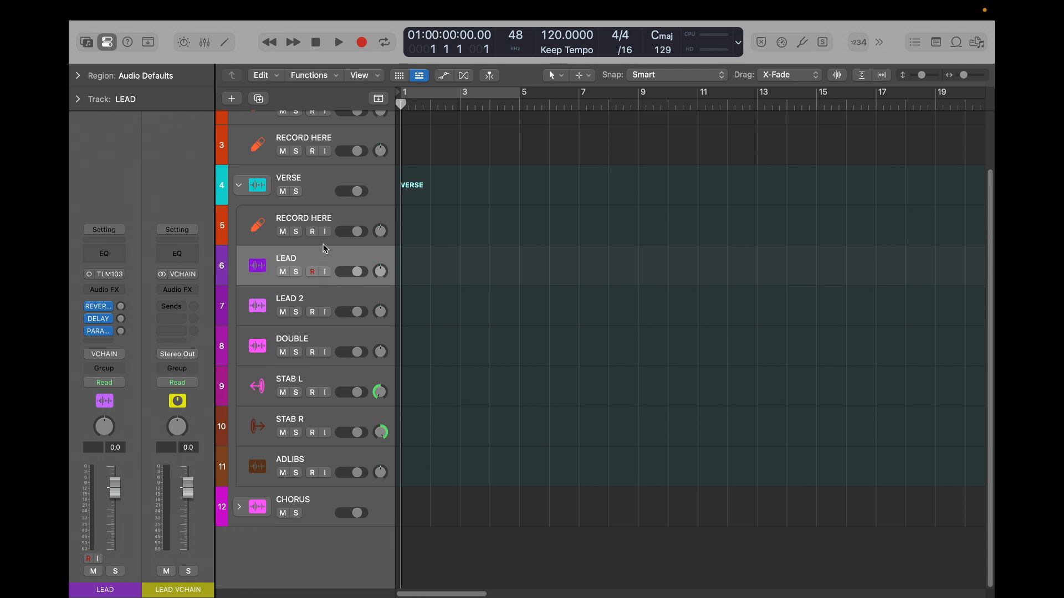
click(240, 193)
click(239, 289)
scroll(330, 341, down, 4)
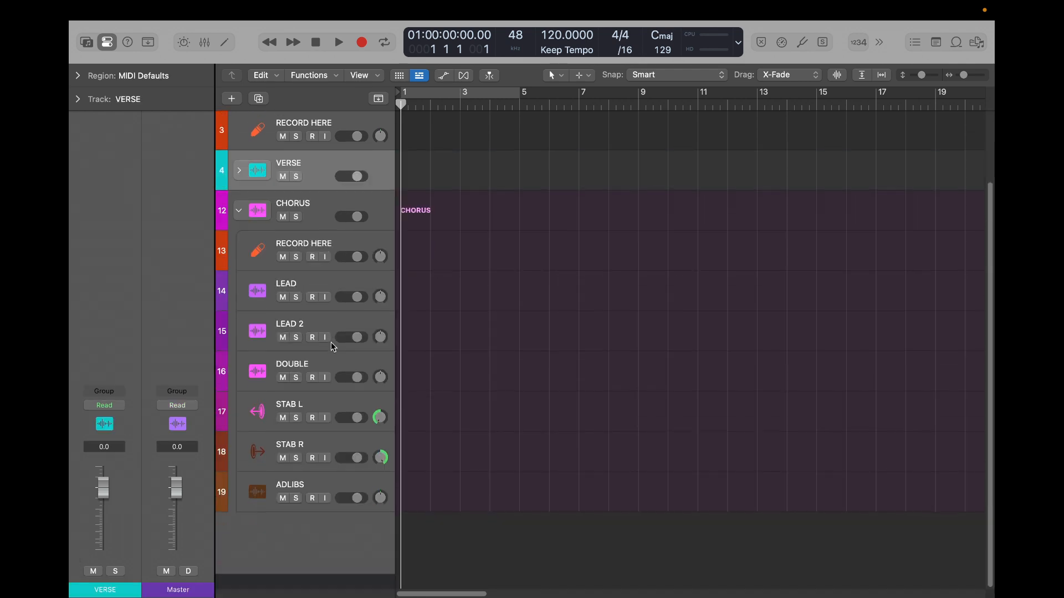
click(239, 223)
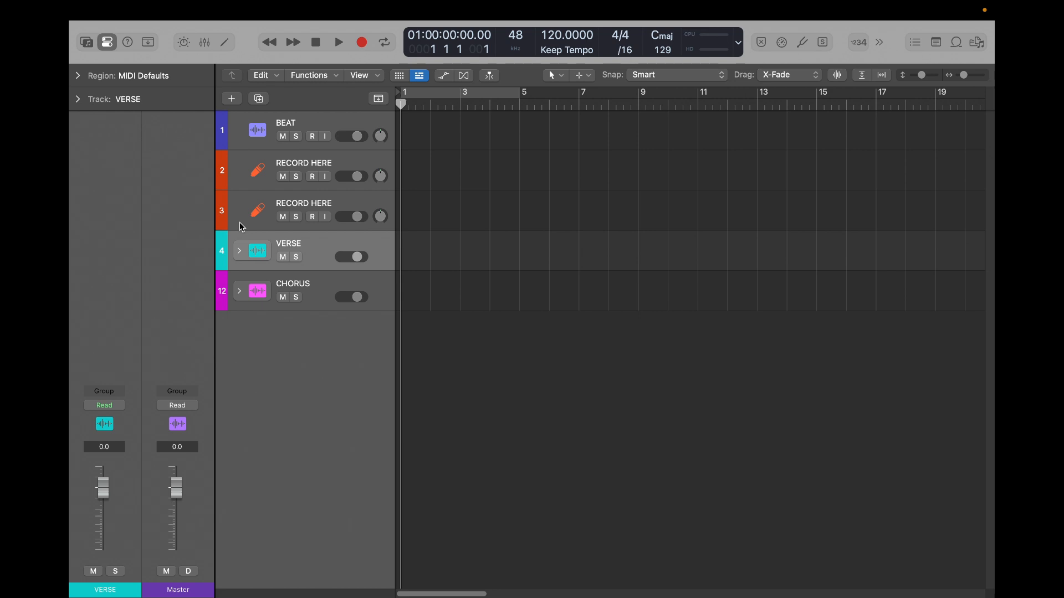
click(325, 119)
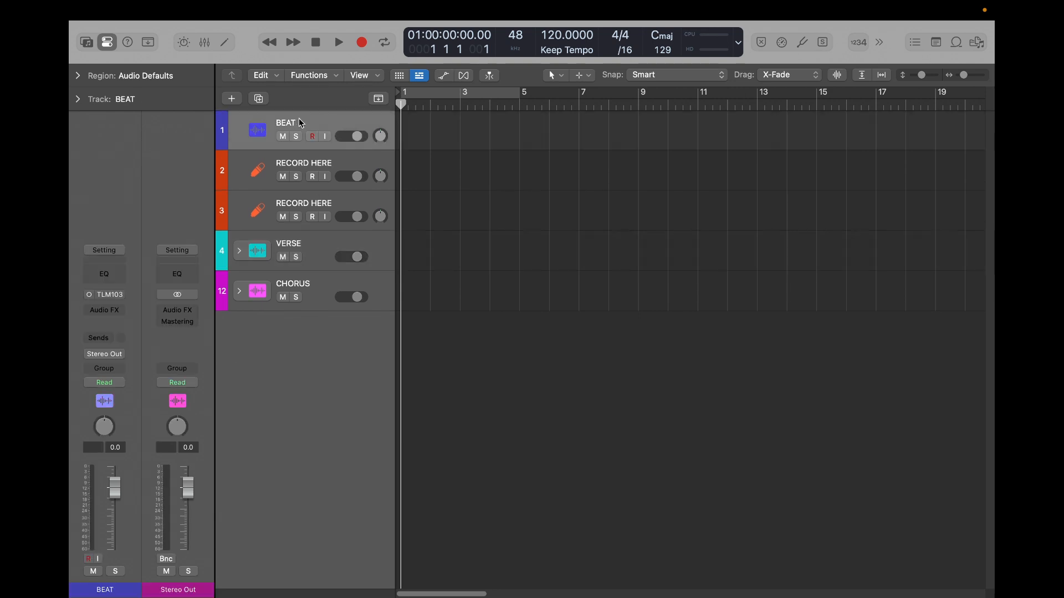
click(331, 165)
click(239, 250)
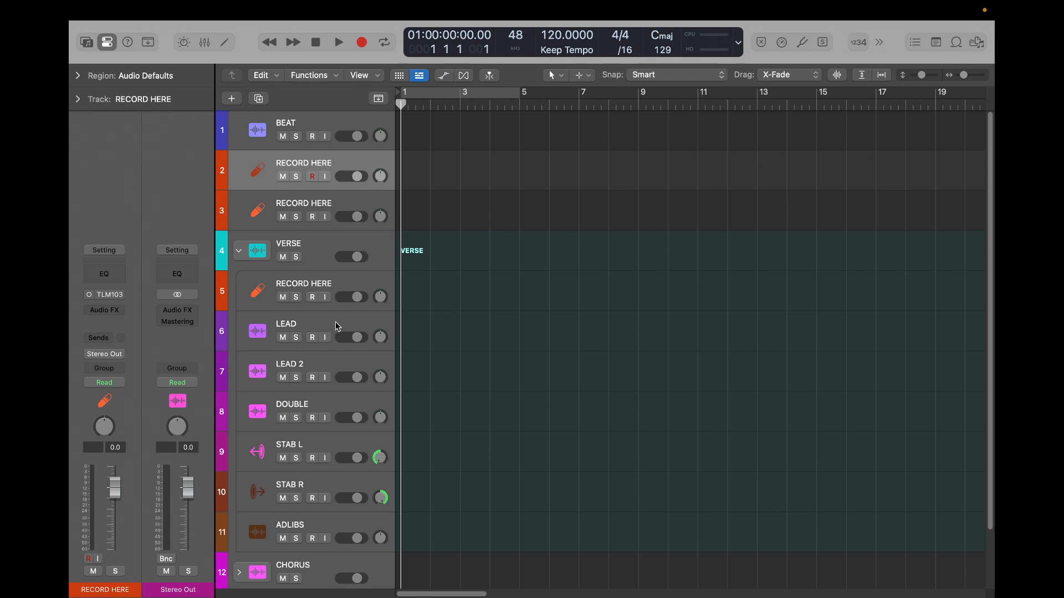
scroll(468, 332, down, 3)
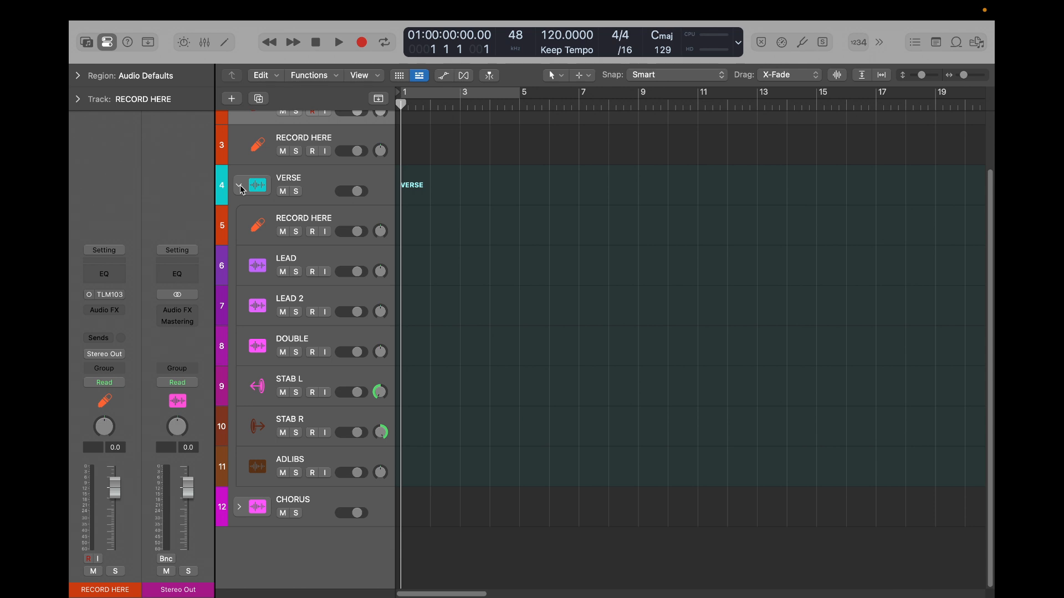
click(239, 186)
click(320, 255)
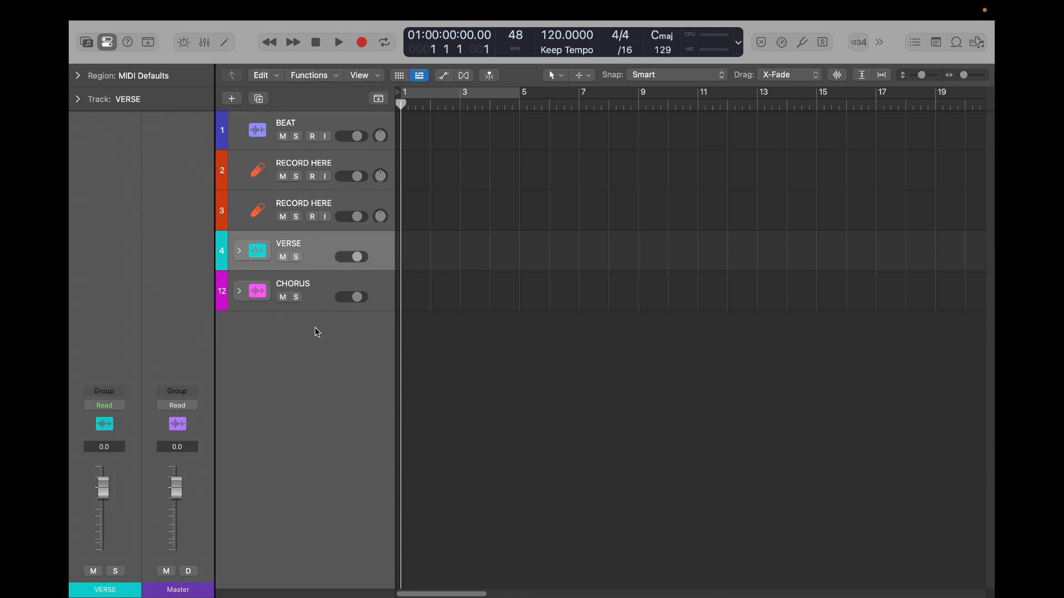
- Show all channel strips in the mixer and examine the aux channels from LEAD REVERB through ADLIB BUS
key(x)
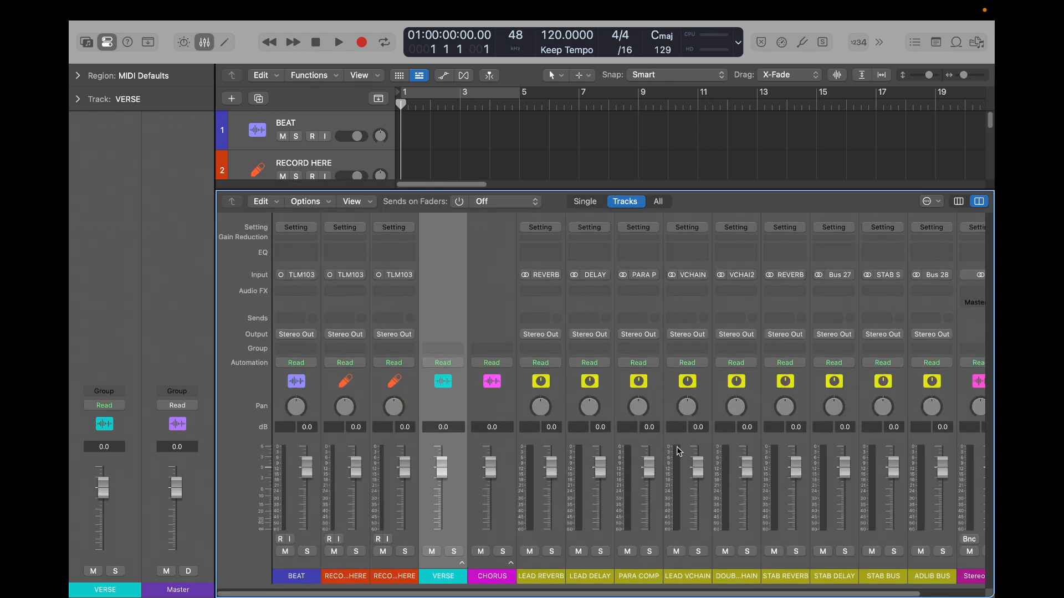
click(658, 202)
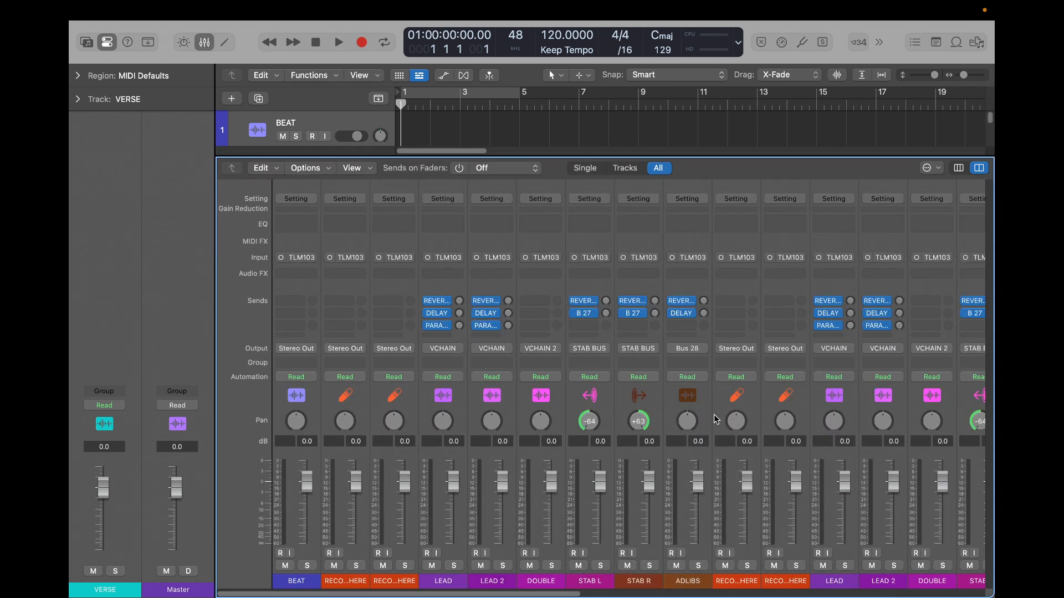
scroll(714, 420, right, 10)
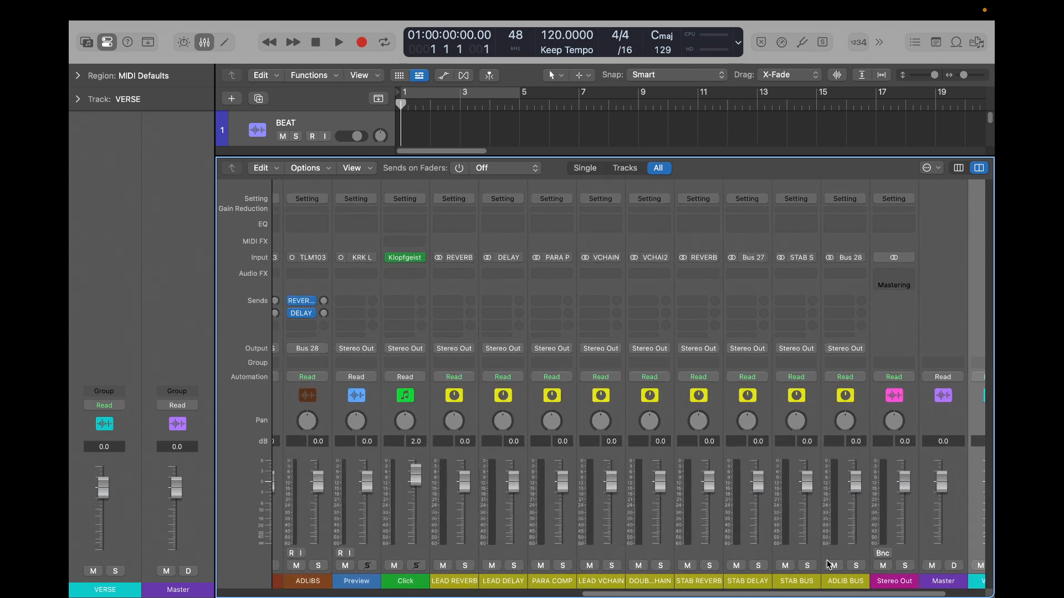
click(743, 555)
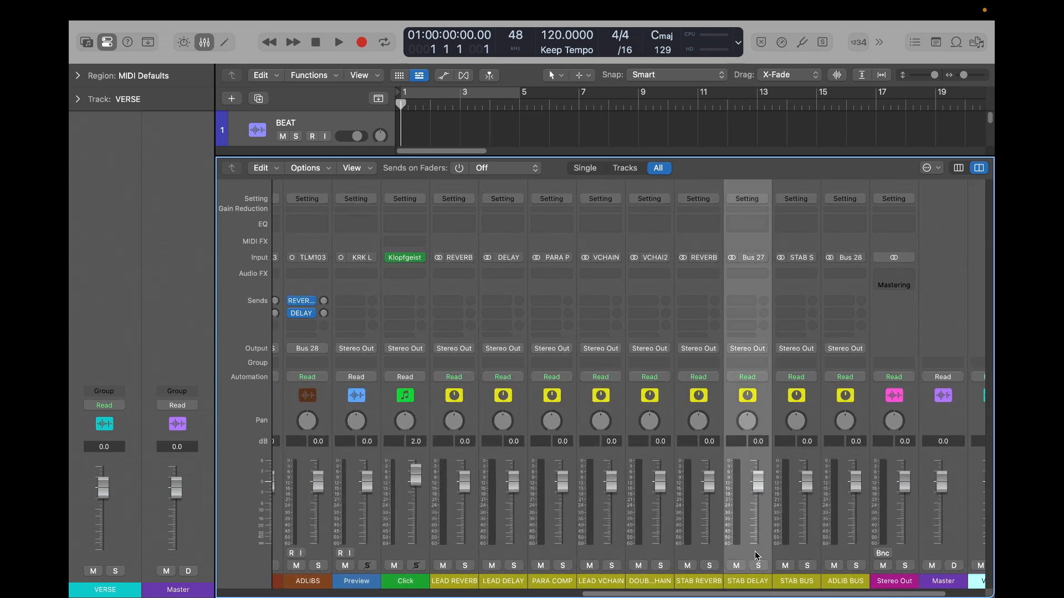
click(713, 551)
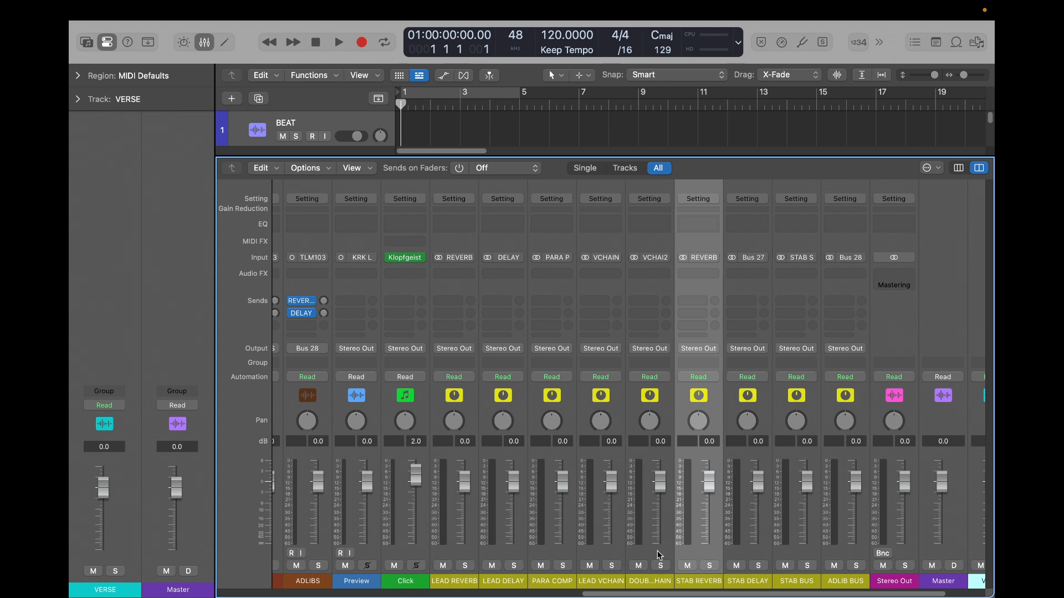
click(603, 547)
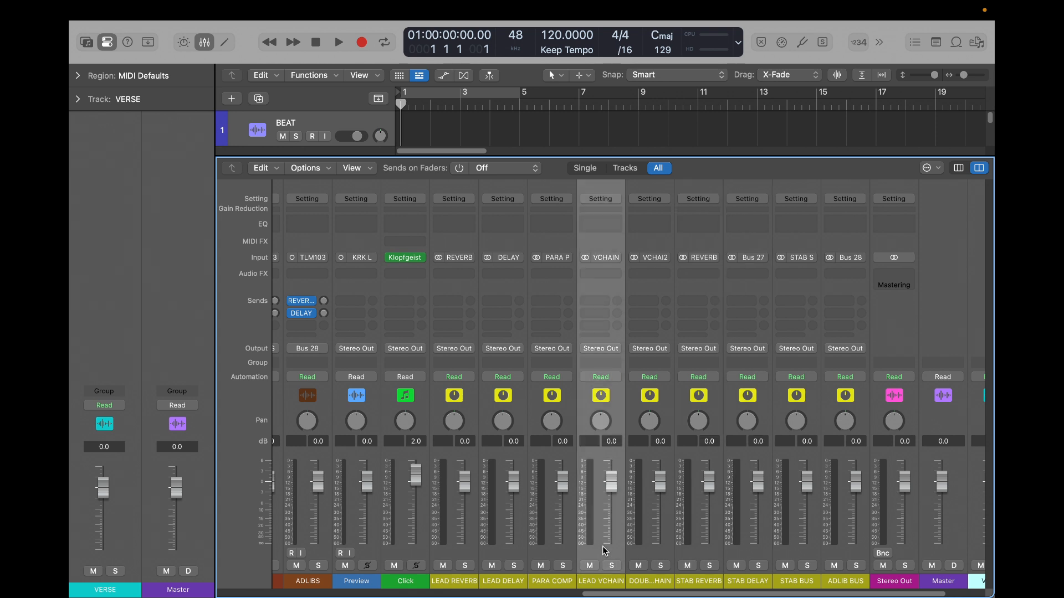
click(708, 553)
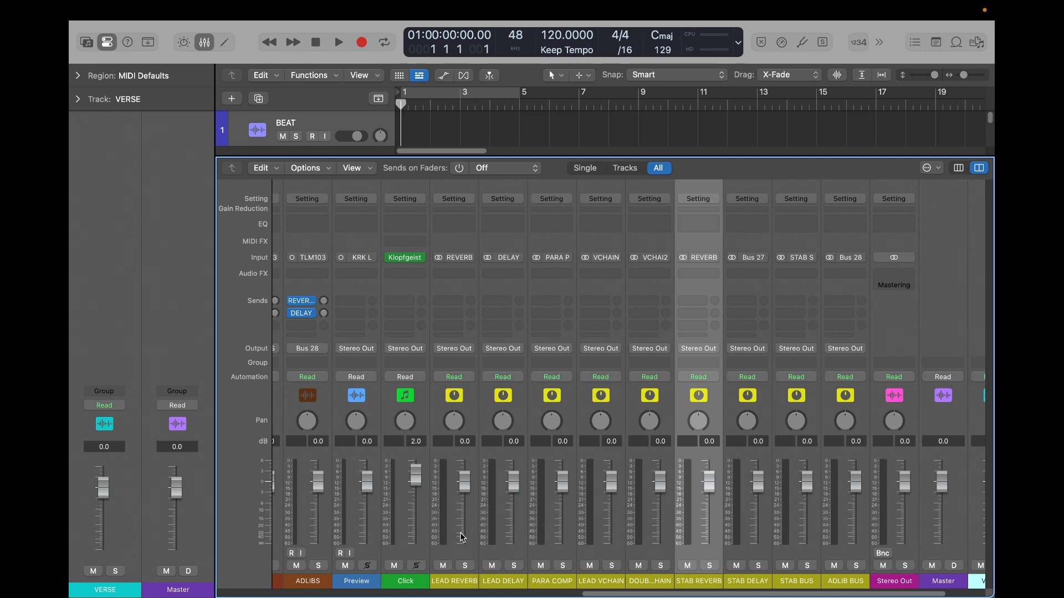
key(x)
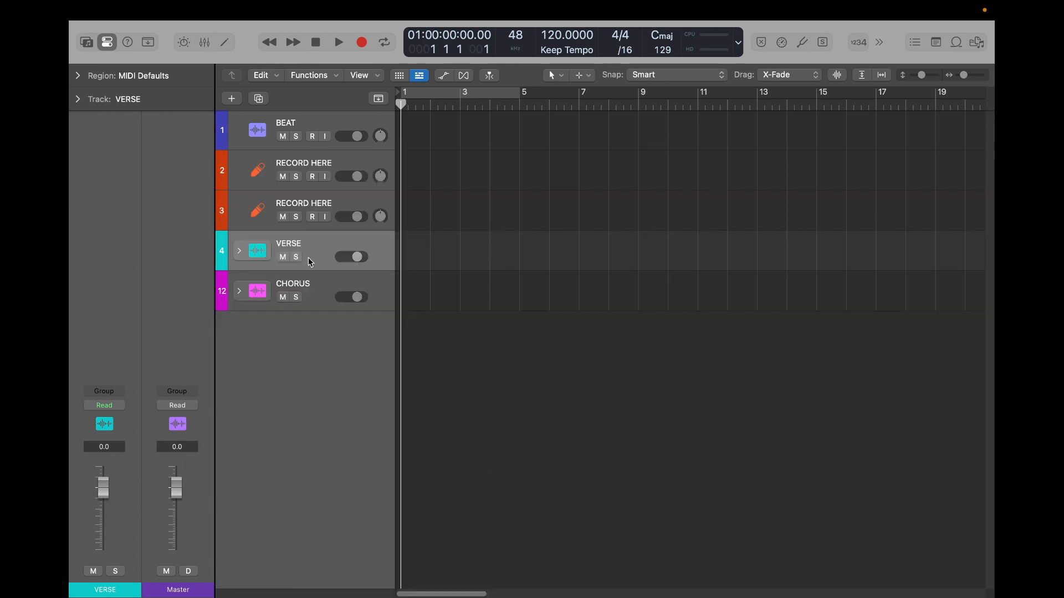
- Create arrangement tracks for the aux channels from LEAD REVERB through ADLIB BUS
key(x)
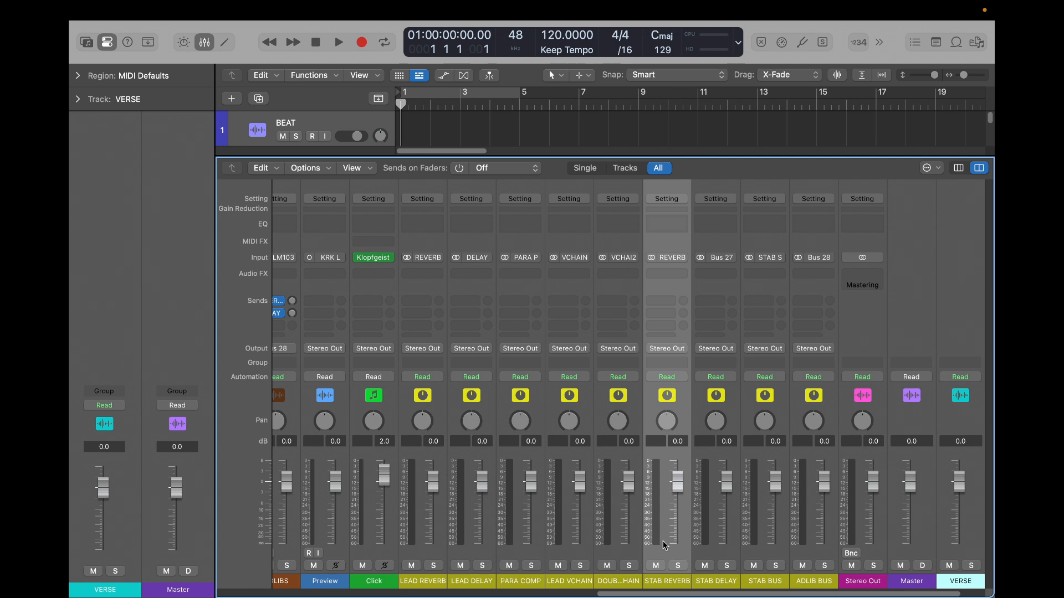
click(813, 544)
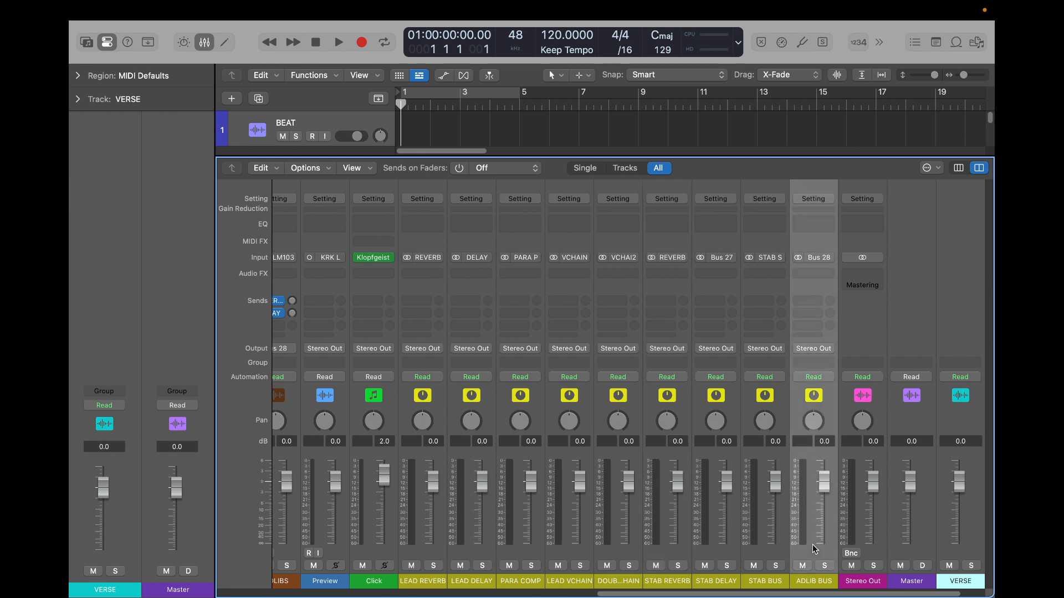
shift+click(416, 552)
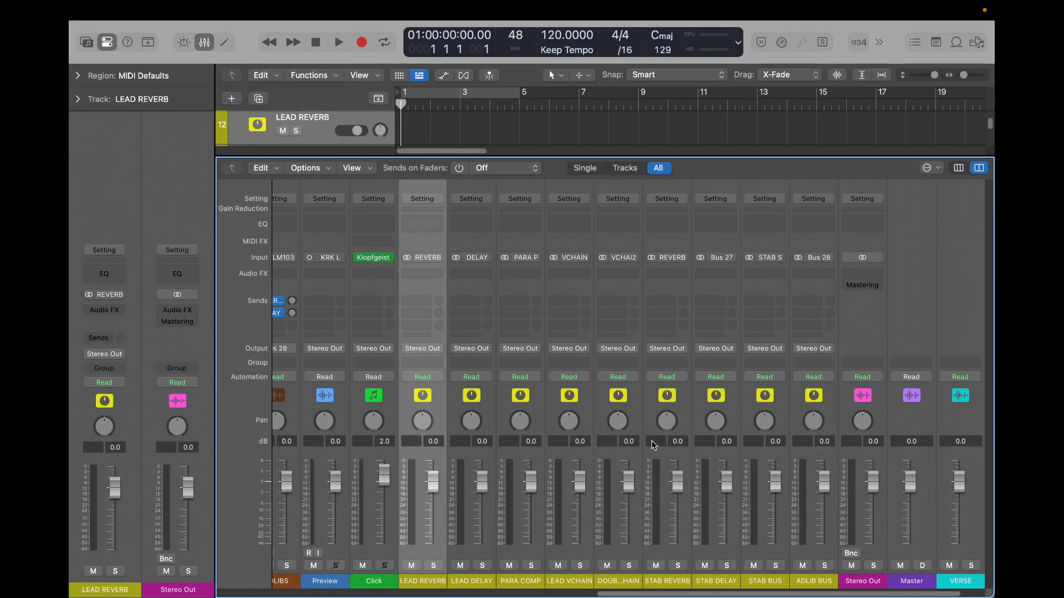
key(x)
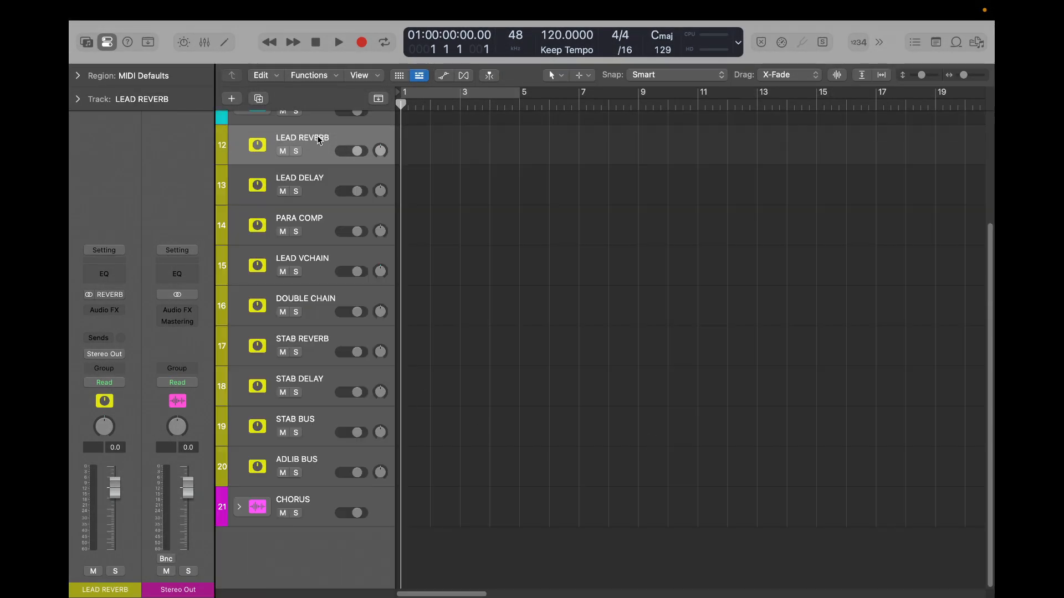
- Move the CHORUS stack directly below the VERSE stack, above the LEAD REVERB track
scroll(319, 139, up, 3)
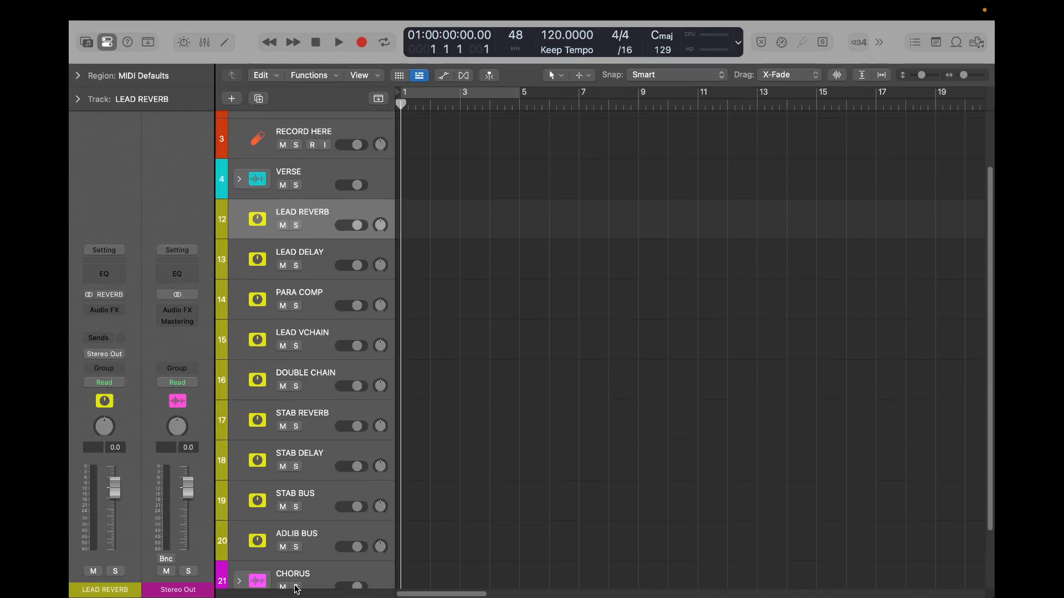
scroll(297, 589, down, 2)
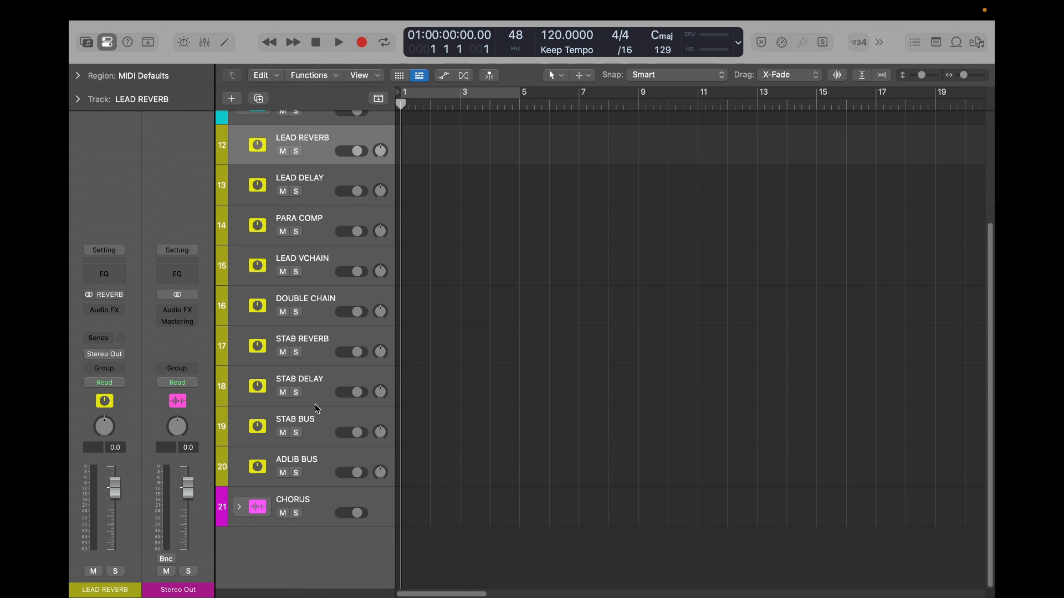
click(327, 462)
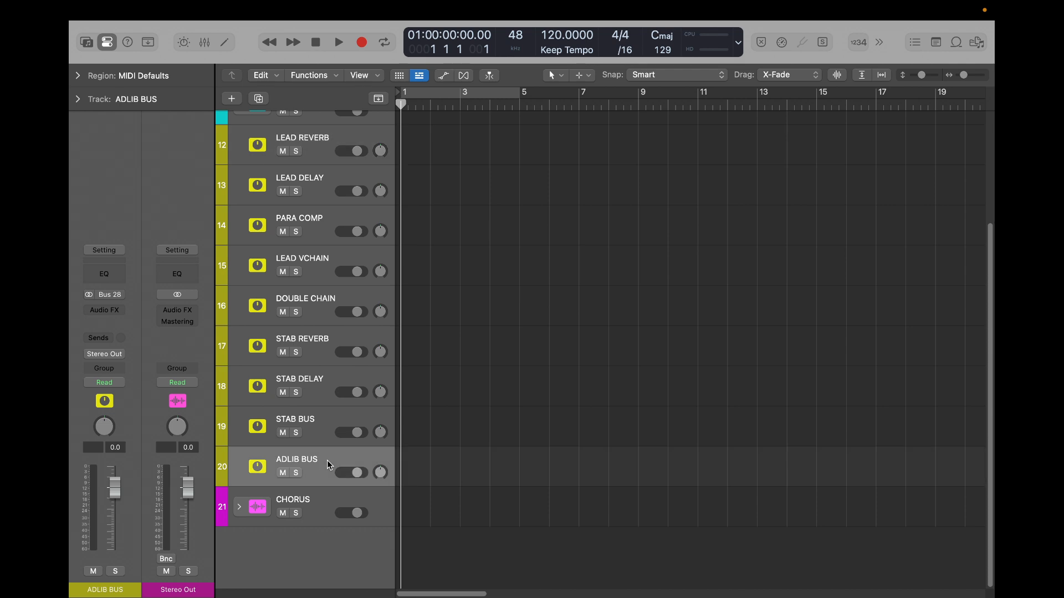
click(326, 141)
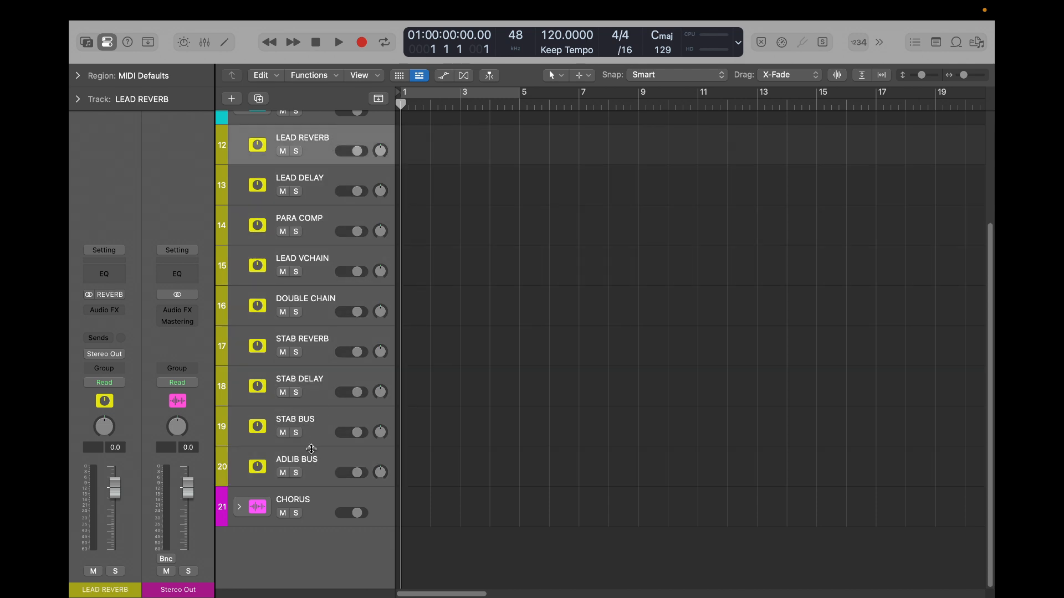
shift+click(312, 465)
drag(315, 133, 277, 463)
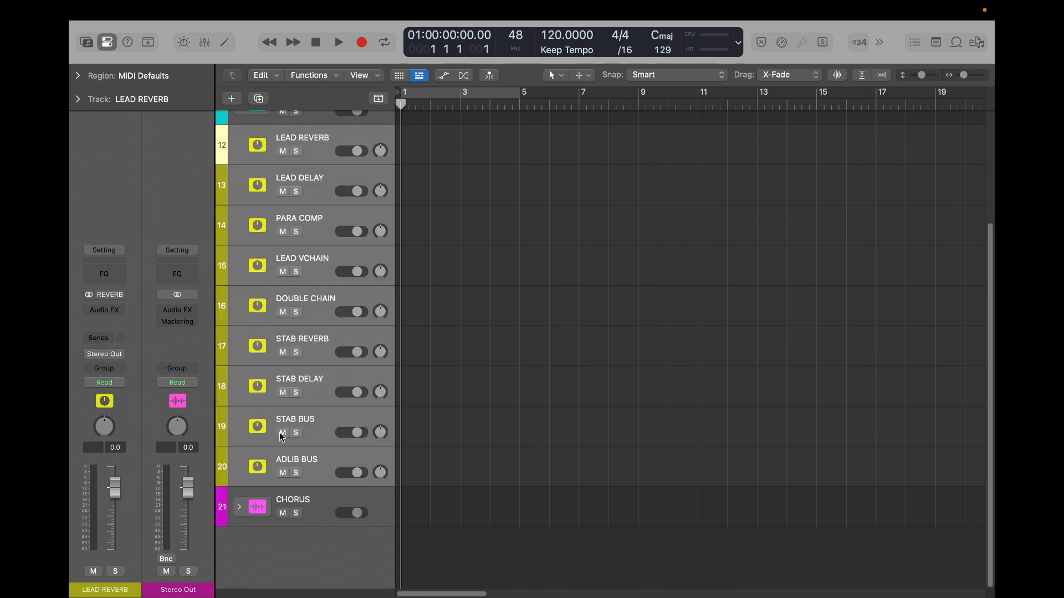
drag(311, 507, 288, 141)
- Group the aux tracks from LEAD REVERB through ADLIB BUS into a folder stack
click(314, 182)
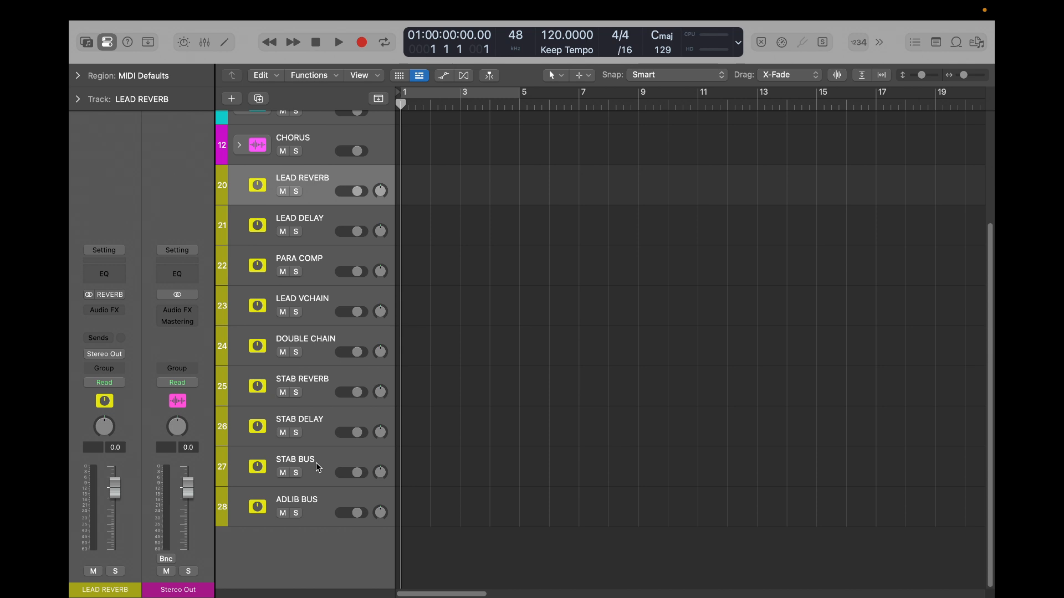
shift+click(314, 505)
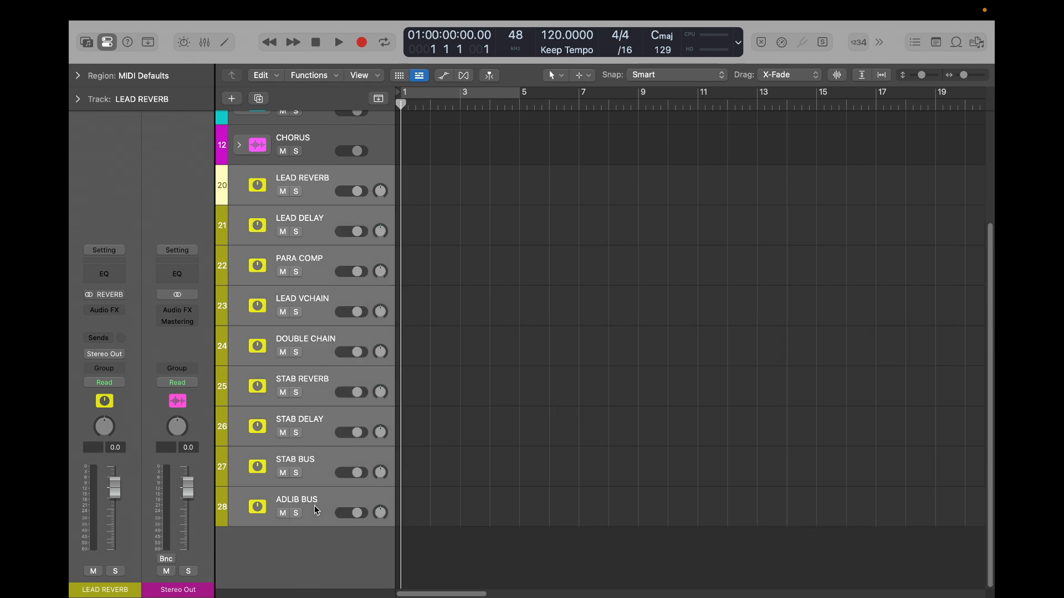
key(super+shift+d)
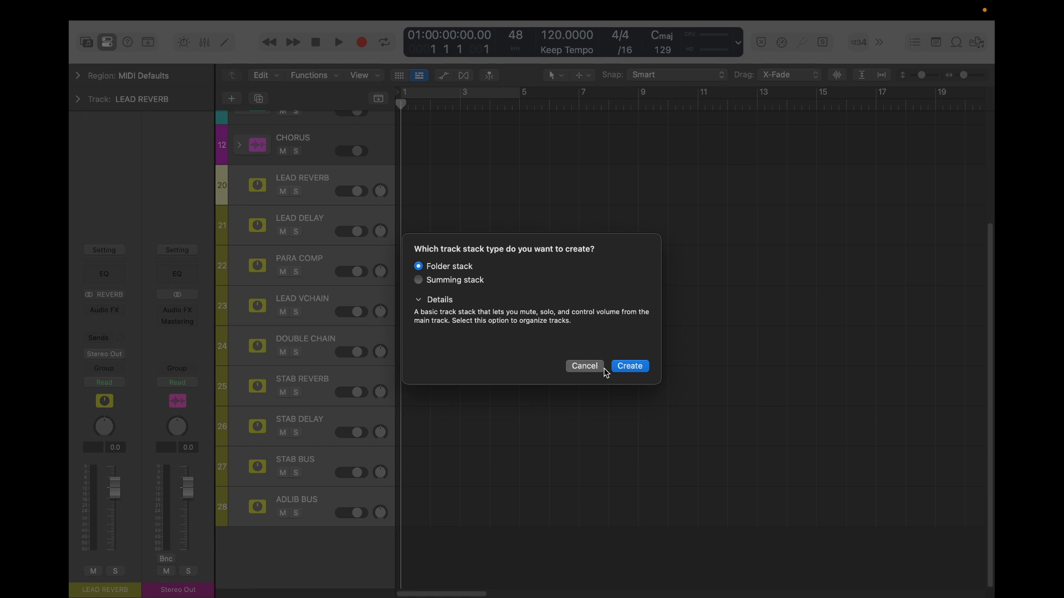
click(631, 366)
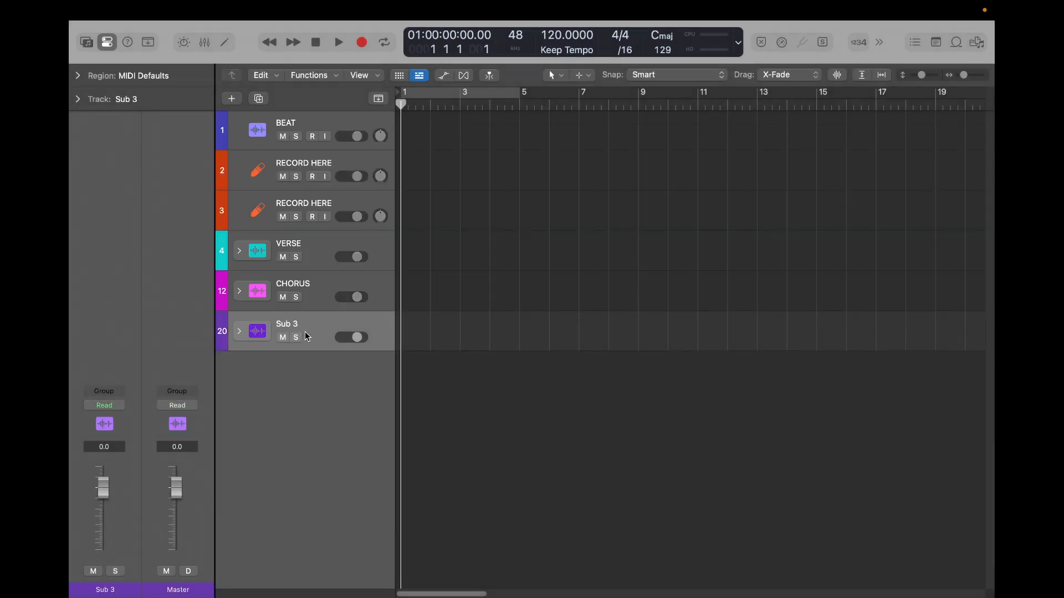
- Rename the new aux folder stack as AUX STRIPS
double_click(290, 326)
key(BackSpace)
text(AUX STRIPS)
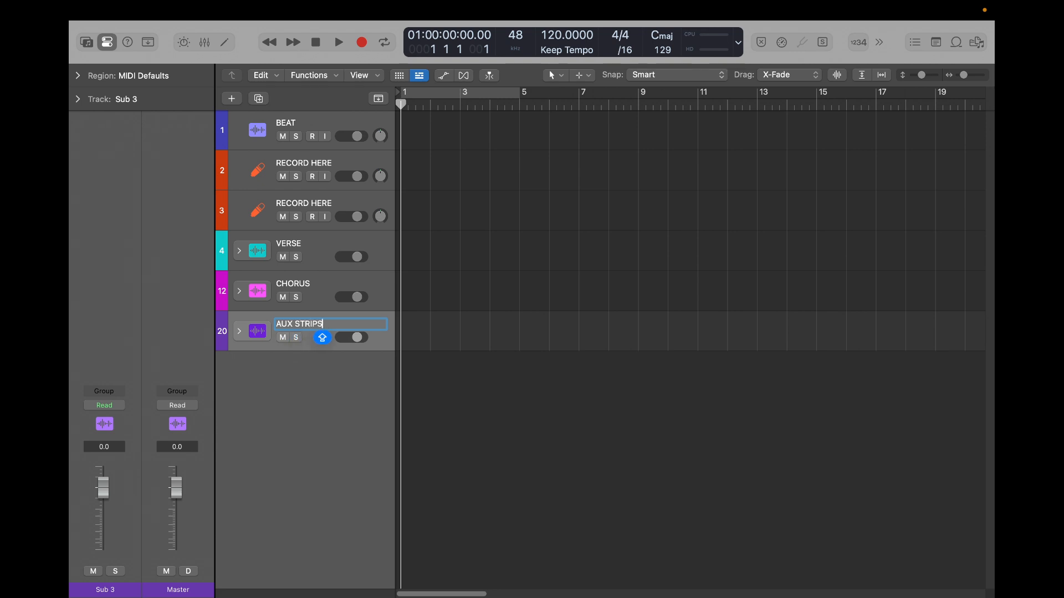
key(Return)
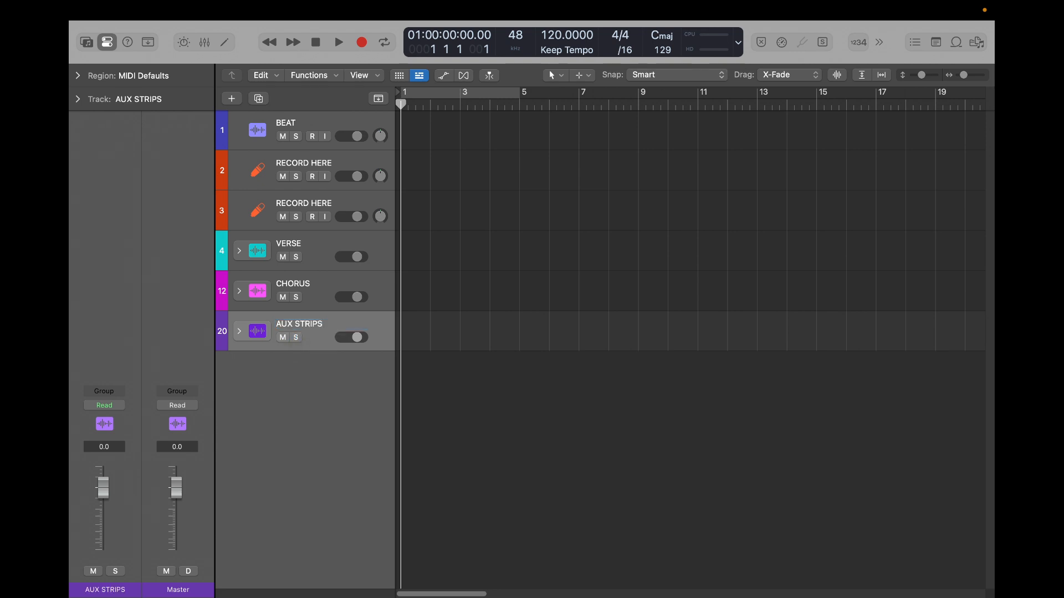
- Expand the AUX STRIPS stack, show the mixer and examine the order of the aux channel strips from LEAD REVERB through STAB BUS
click(240, 331)
scroll(362, 394, down, 3)
scroll(362, 394, down, 2)
key(x)
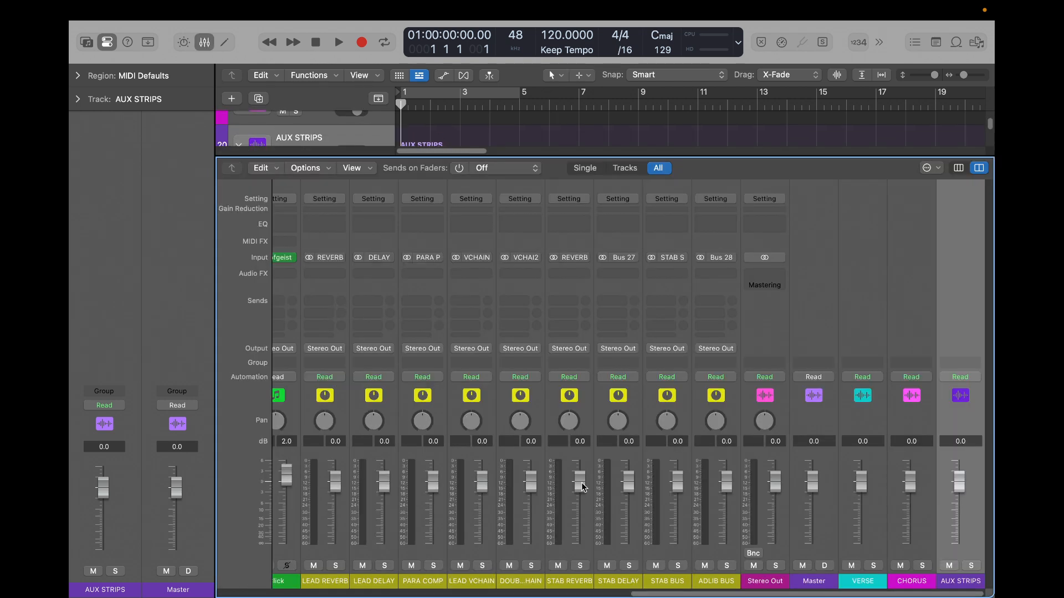
click(334, 553)
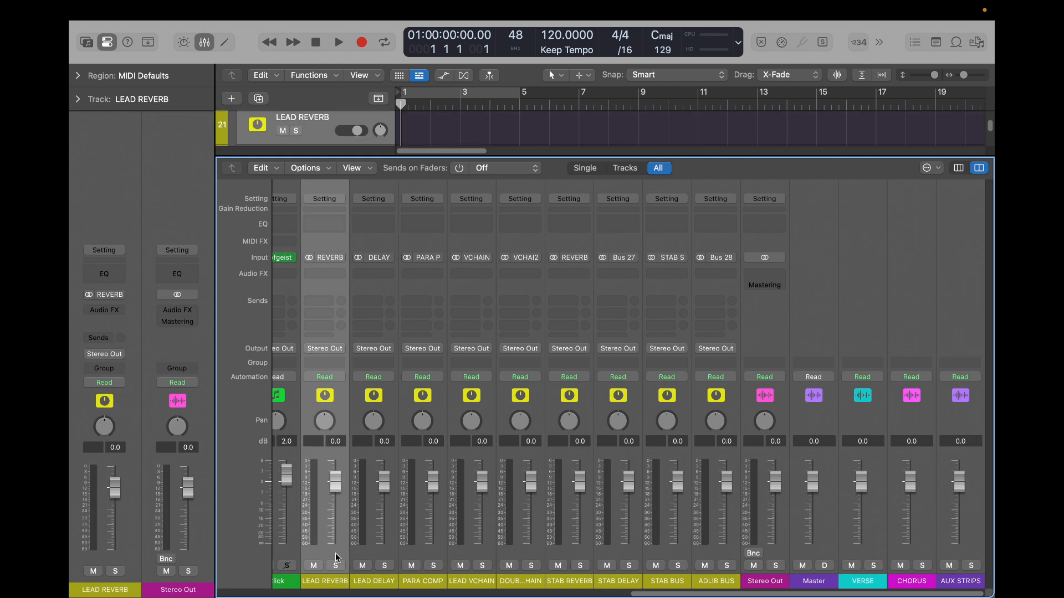
click(372, 550)
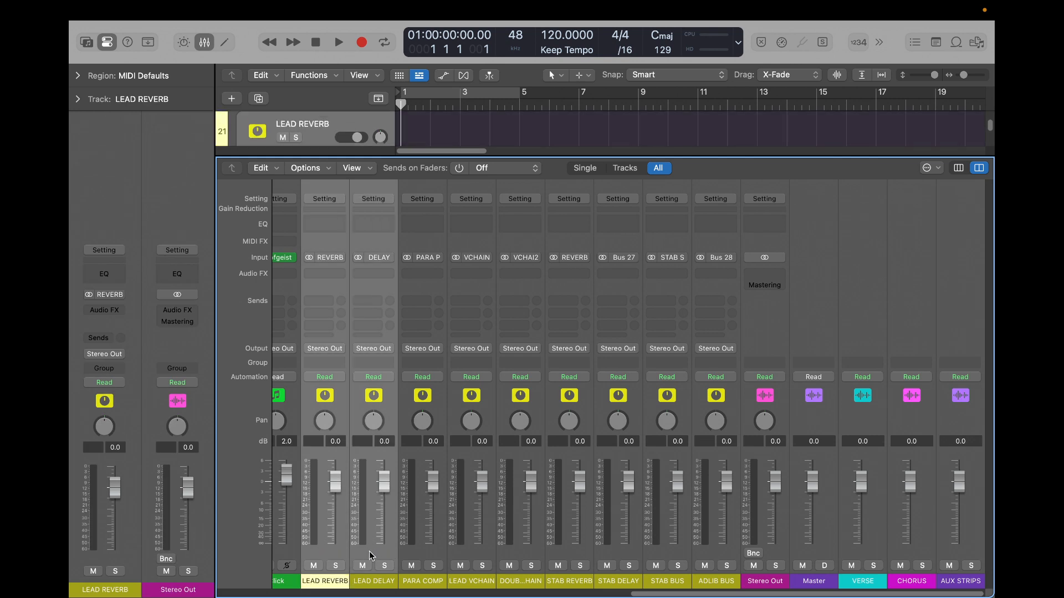
click(419, 554)
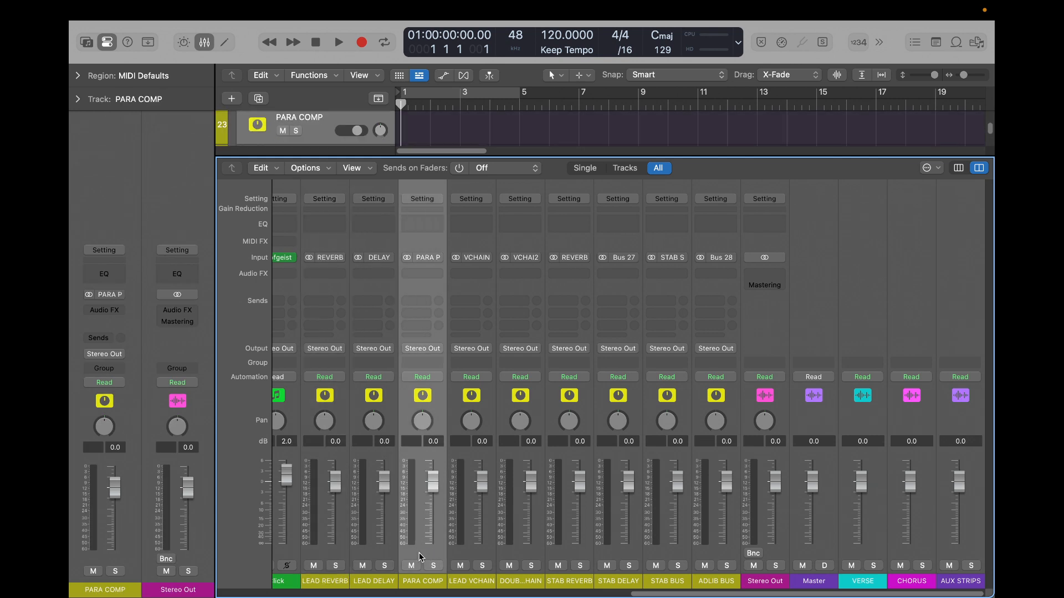
shift+click(453, 547)
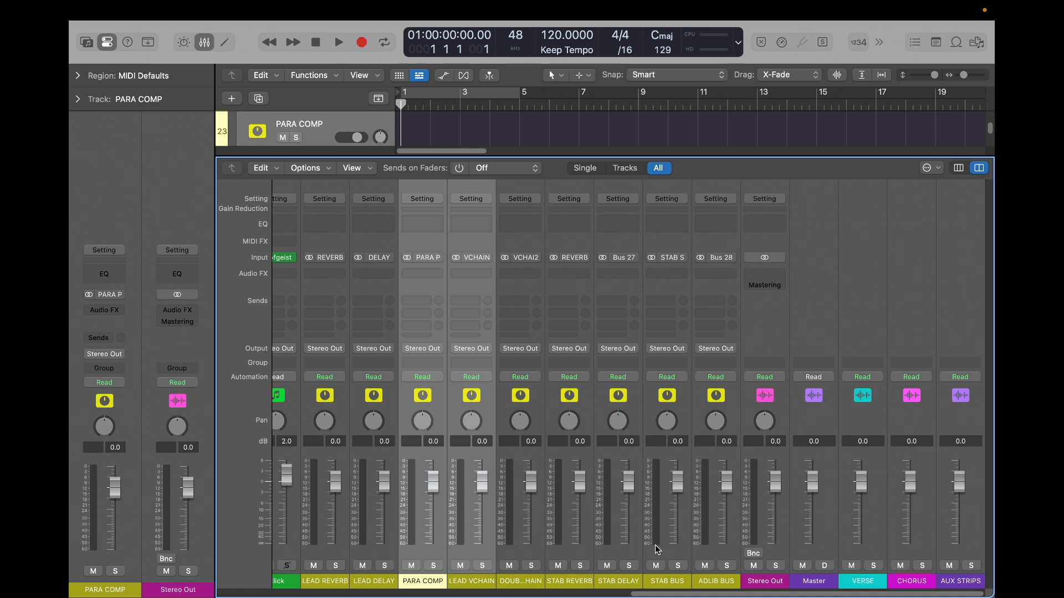
click(670, 543)
key(Up)
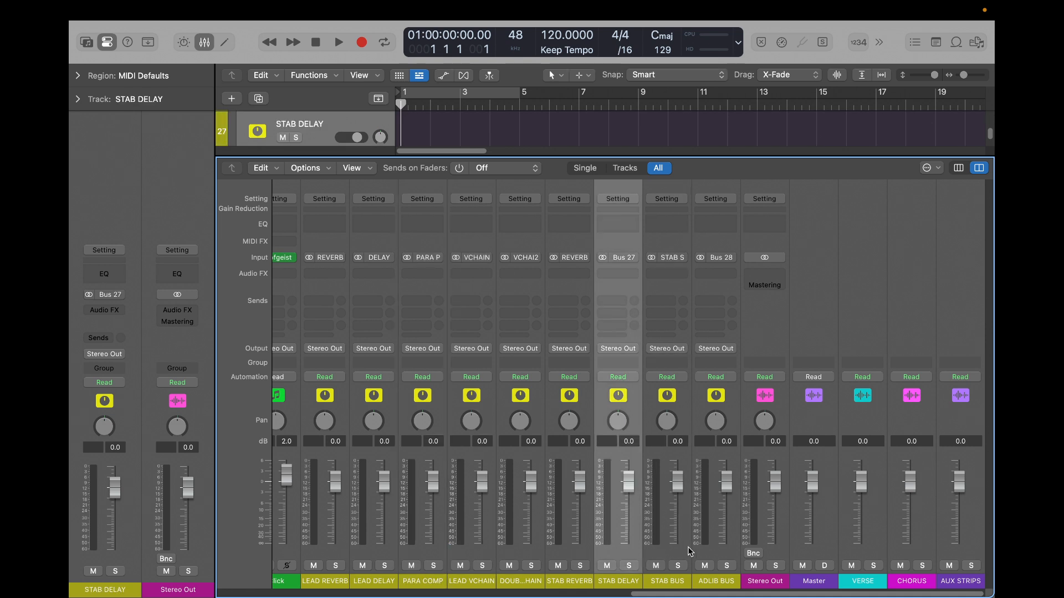
click(688, 549)
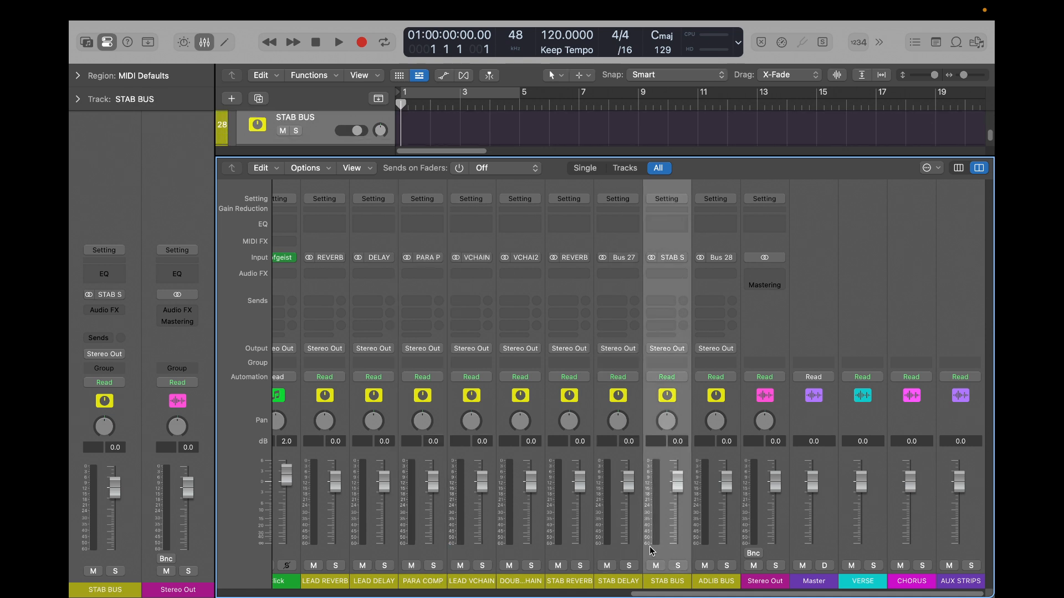
- Enlarge the track area above the mixer and move the LEAD VCHAIN track to the top of the AUX STRIPS stack
drag(490, 159, 474, 313)
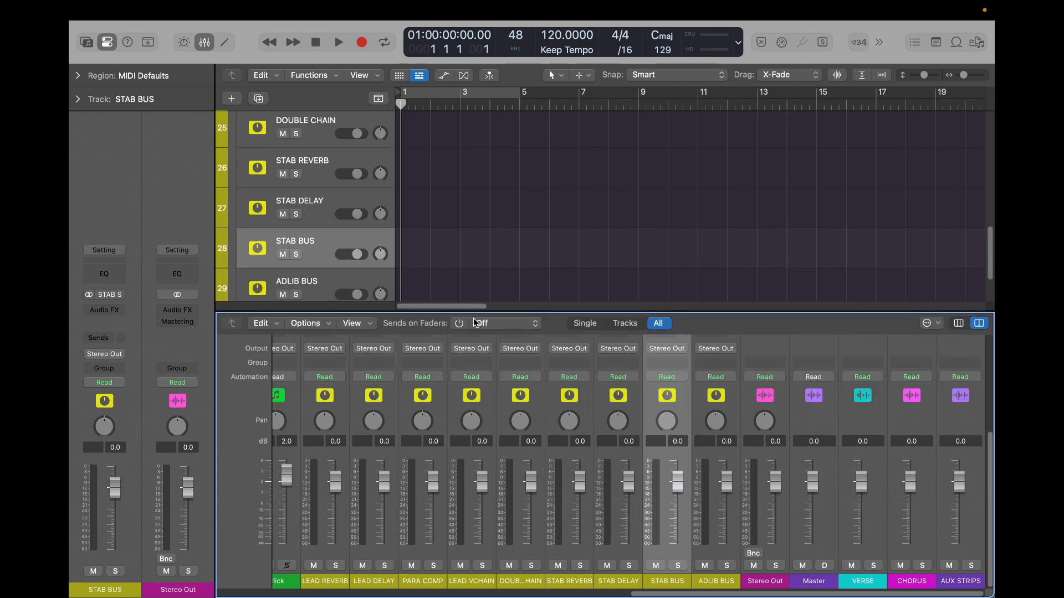
scroll(339, 294, down, 3)
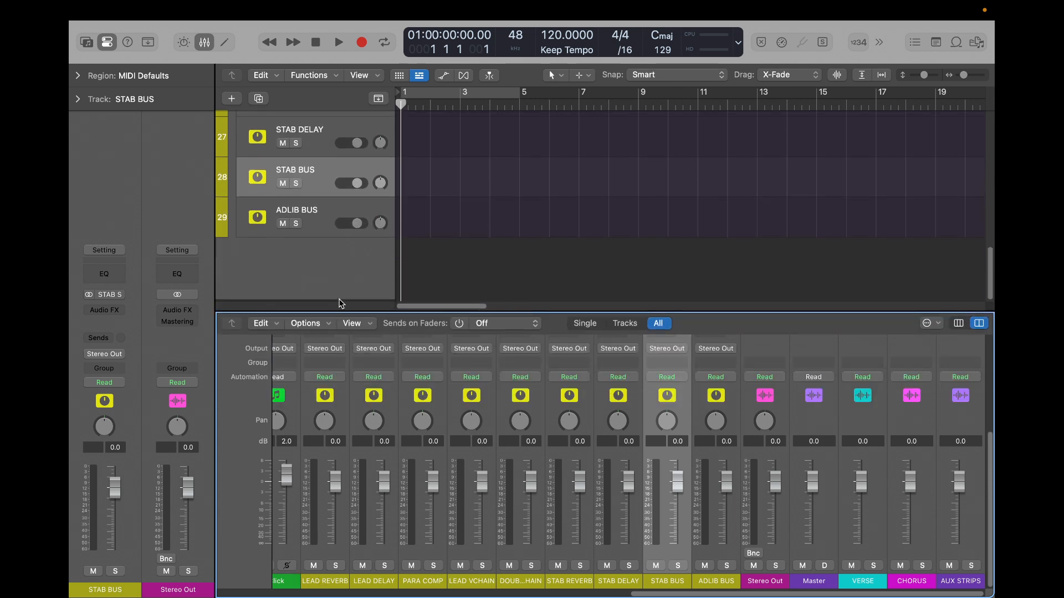
scroll(327, 222, up, 5)
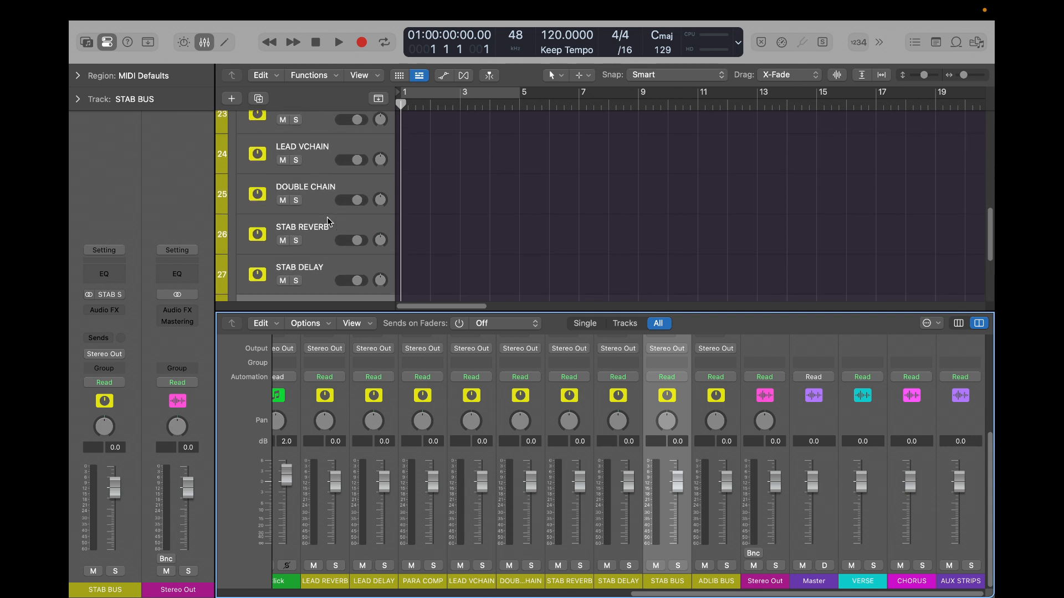
click(325, 154)
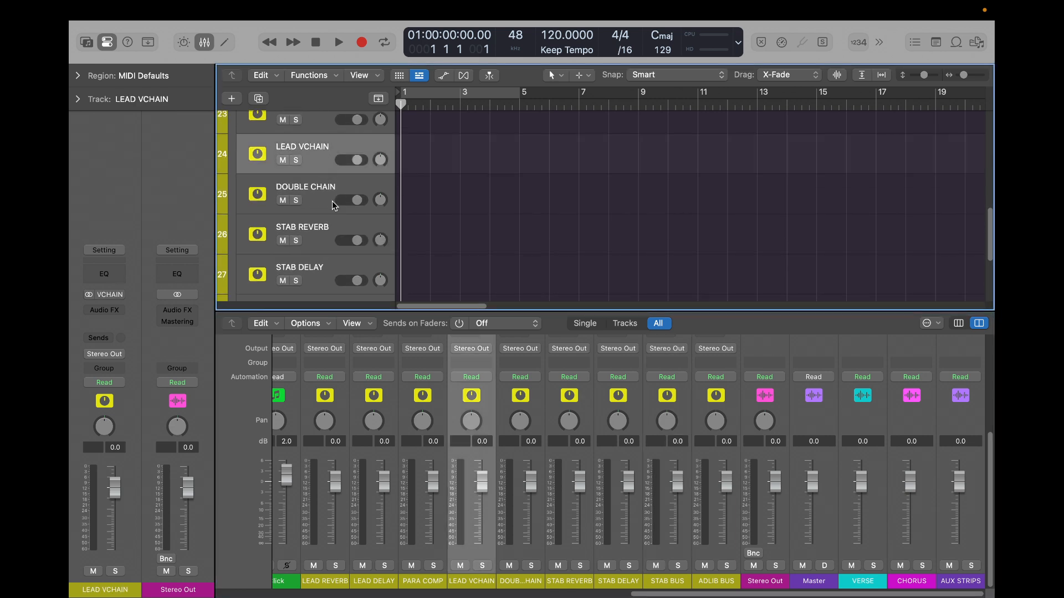
scroll(325, 302, up, 3)
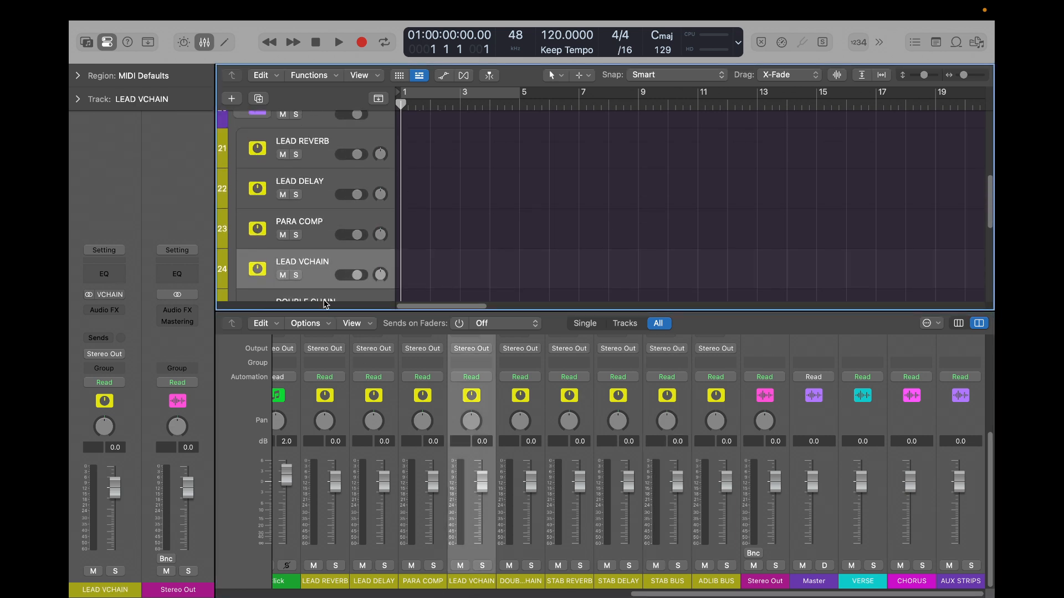
scroll(321, 257, up, 2)
drag(324, 277, 320, 165)
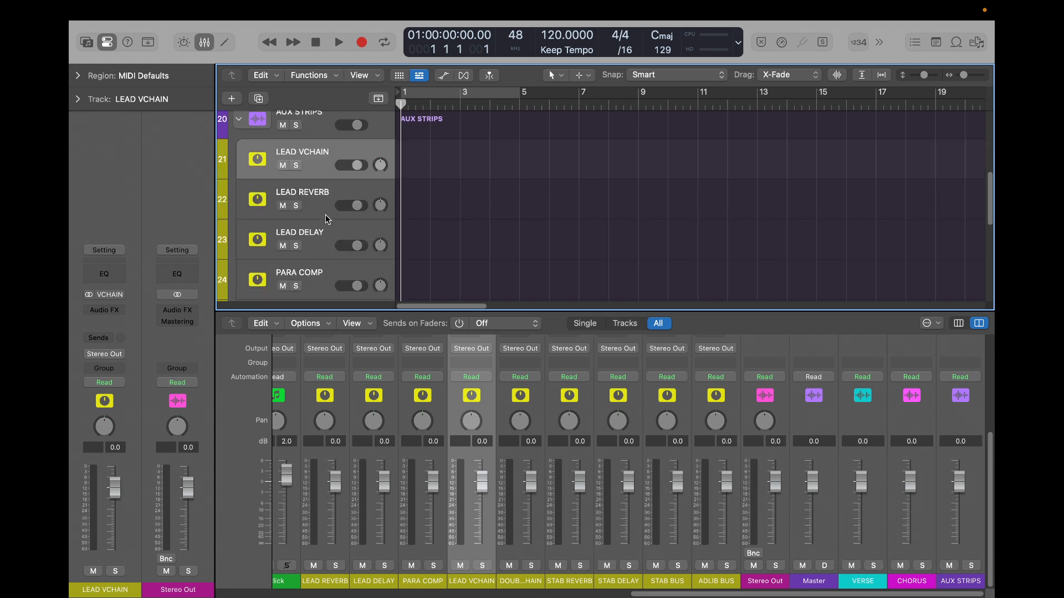
- Check the track order inside the VERSE stack, collapse it again, and move the DOUBLE CHAIN track directly below LEAD VCHAIN in AUX STRIPS
scroll(324, 201, up, 5)
click(238, 162)
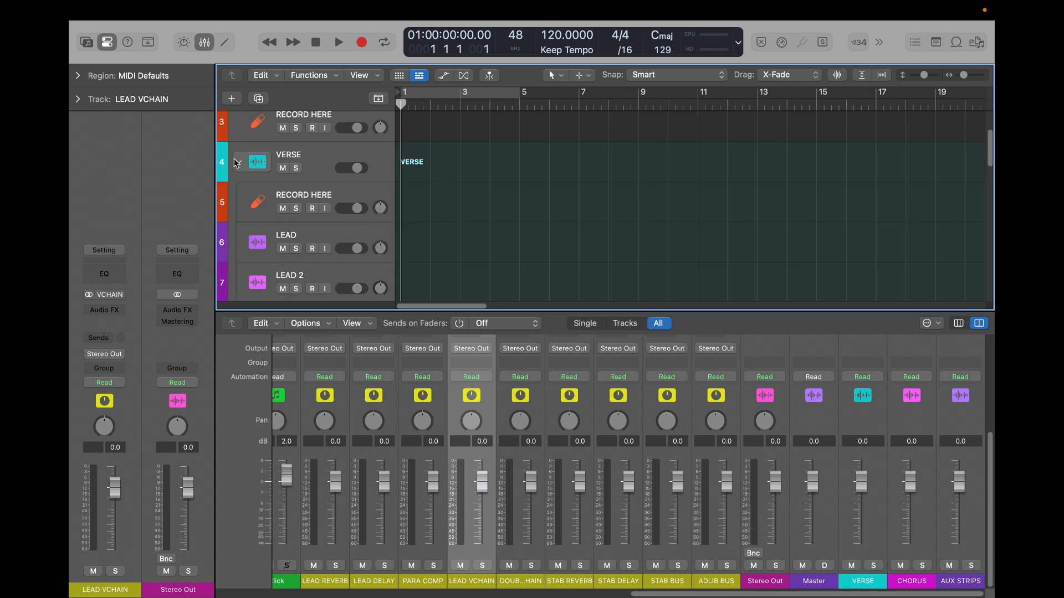
scroll(299, 209, down, 3)
scroll(308, 207, down, 3)
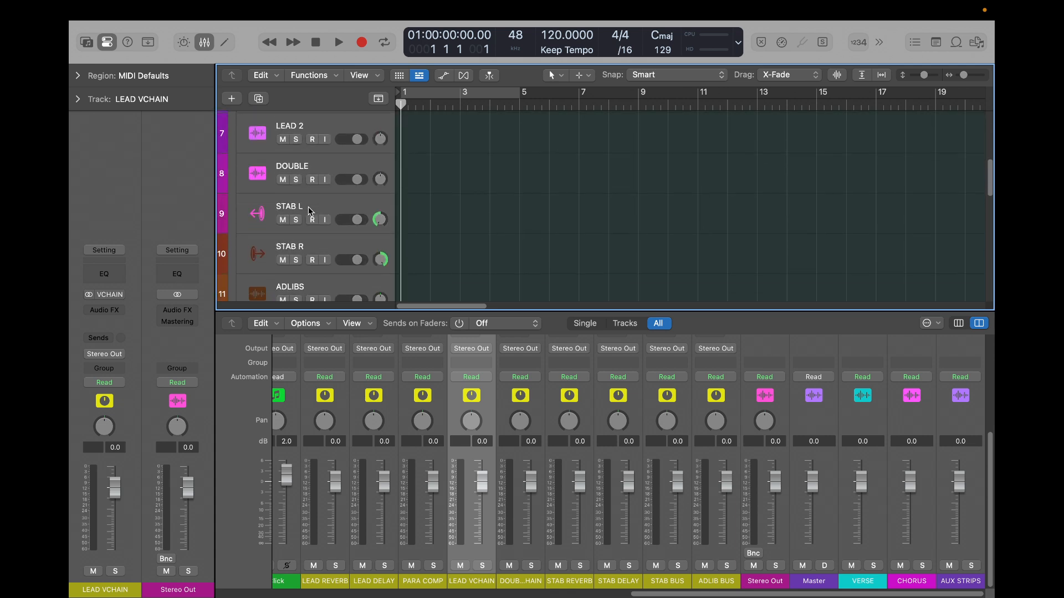
scroll(282, 166, up, 5)
click(240, 155)
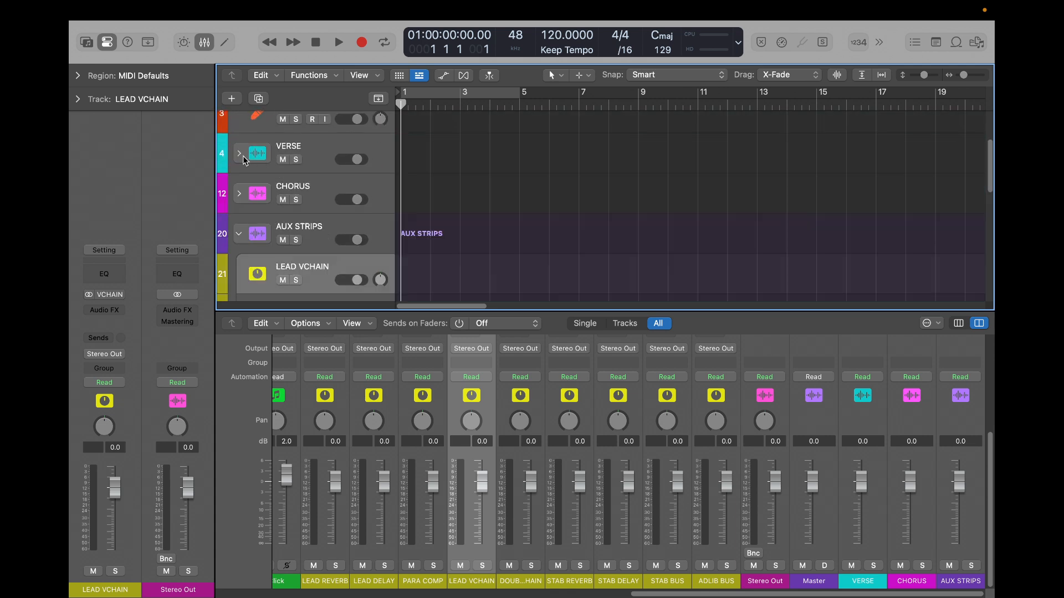
scroll(303, 219, down, 6)
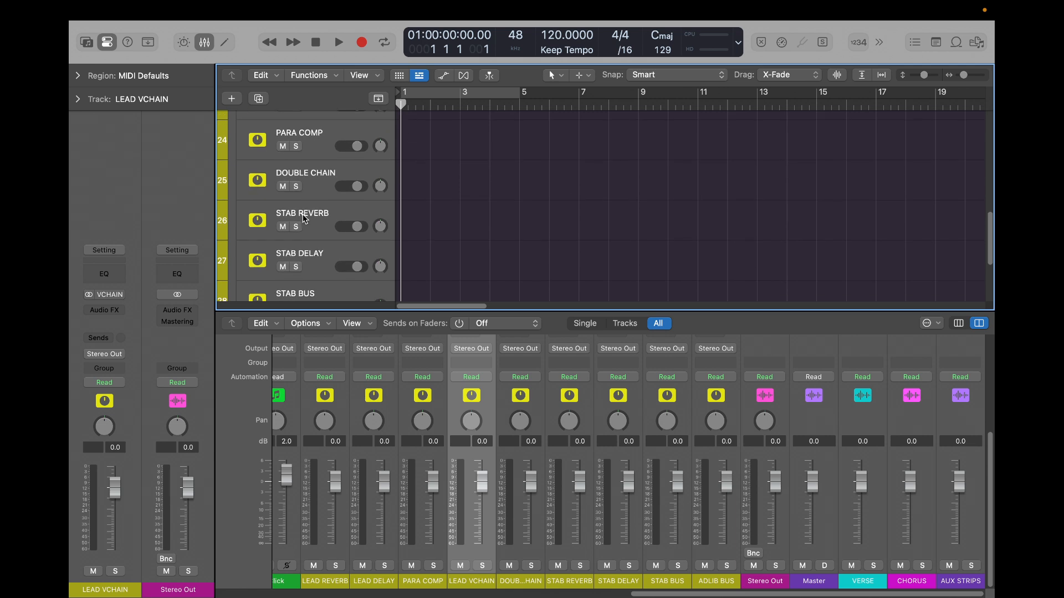
click(317, 177)
scroll(317, 191, up, 3)
scroll(319, 192, down, 1)
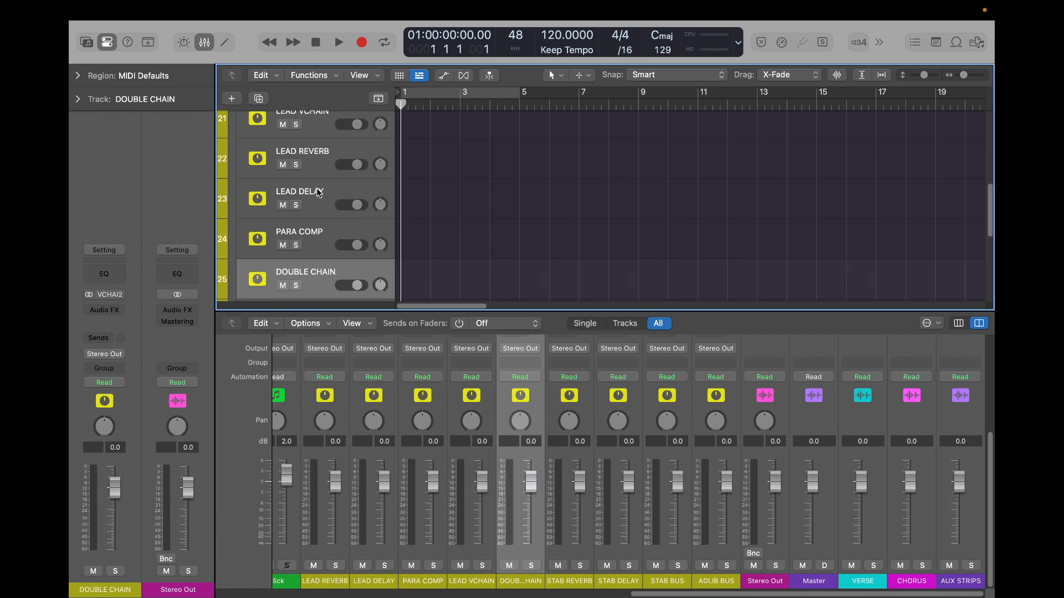
drag(320, 275, 313, 155)
scroll(313, 155, up, 2)
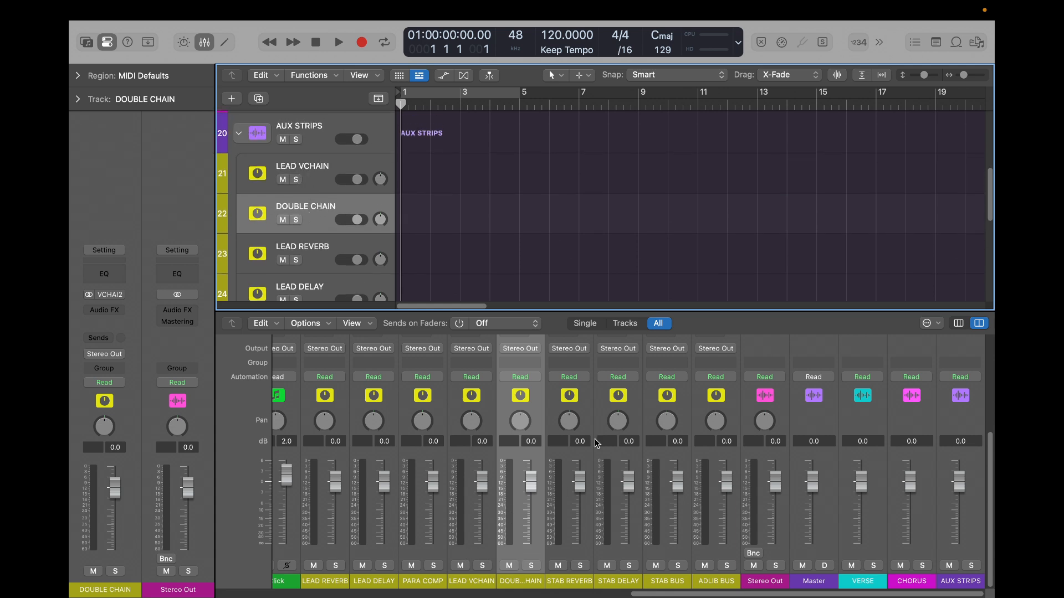
- Switch the mixer to show only the arrangement's tracks and check the LEAD VCHAIN and DOUBLE CHAIN channel strips
click(626, 324)
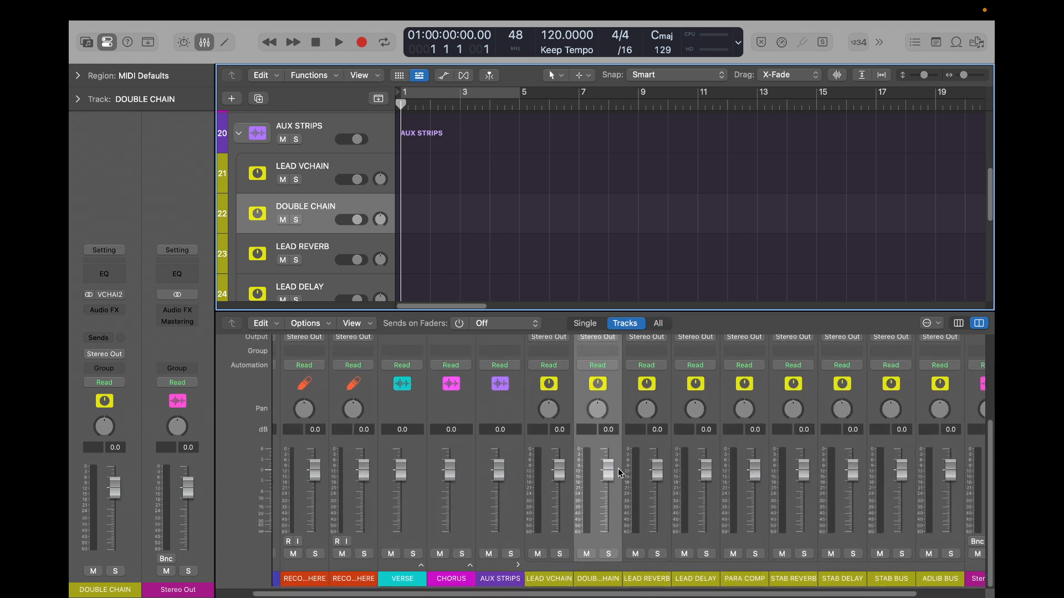
click(555, 546)
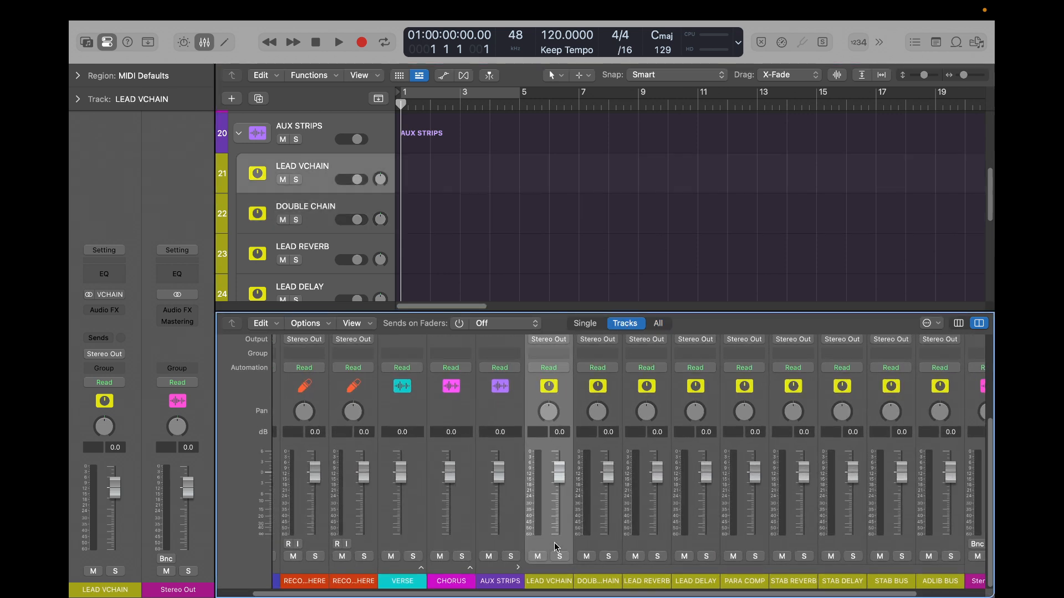
click(594, 543)
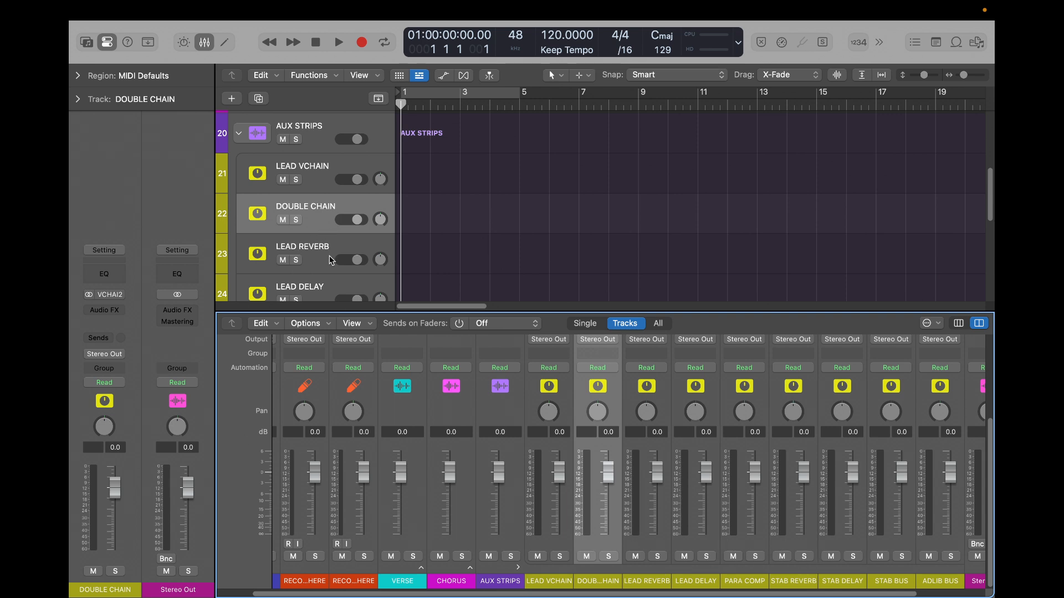
scroll(329, 259, down, 5)
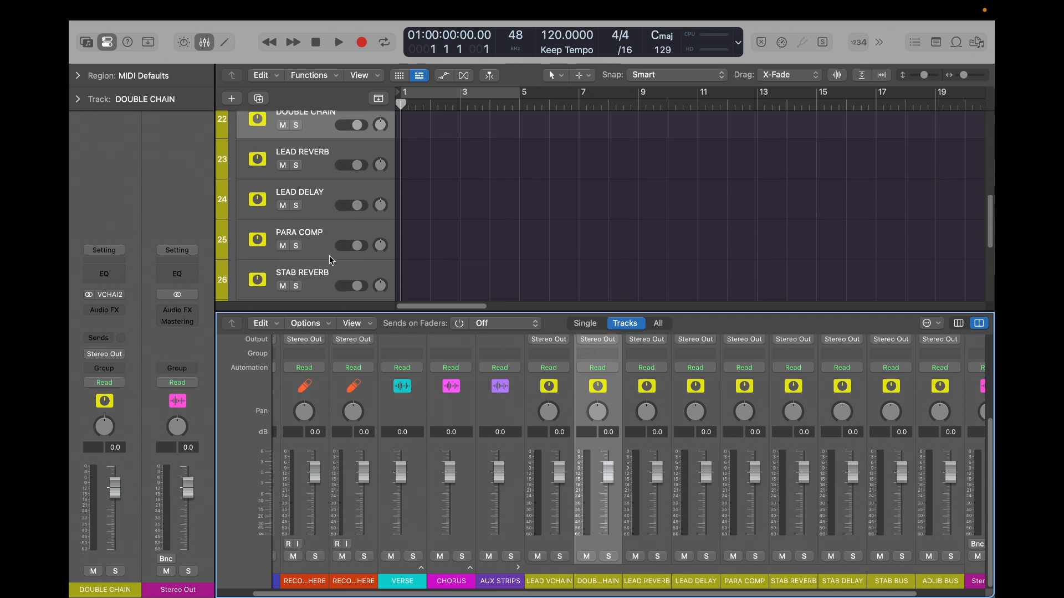
scroll(329, 254, up, 10)
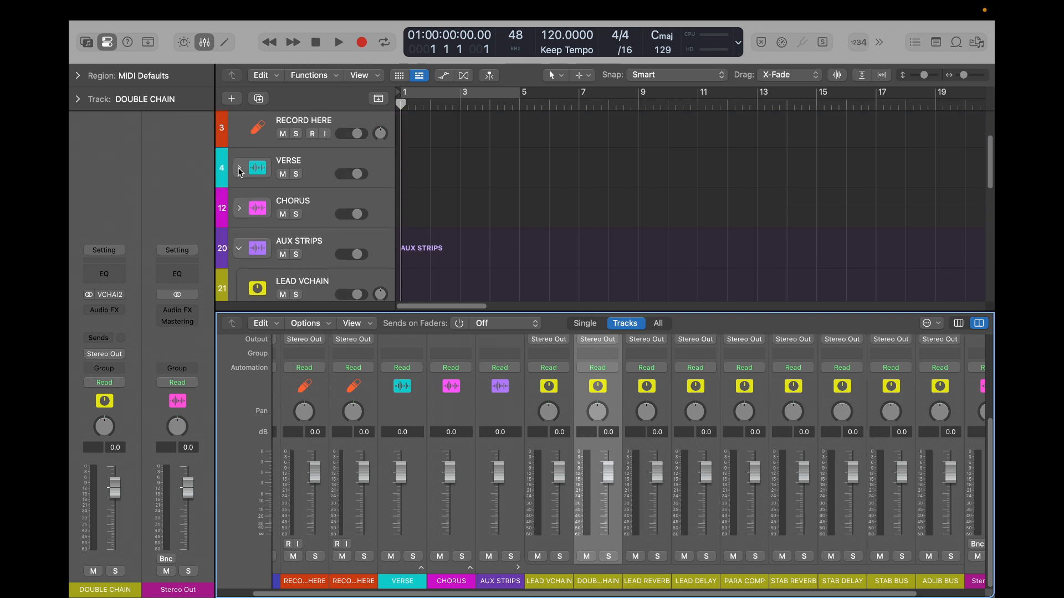
- Expand the VERSE stack to check the order of its vocal tracks, then collapse it again
click(239, 169)
scroll(310, 249, down, 5)
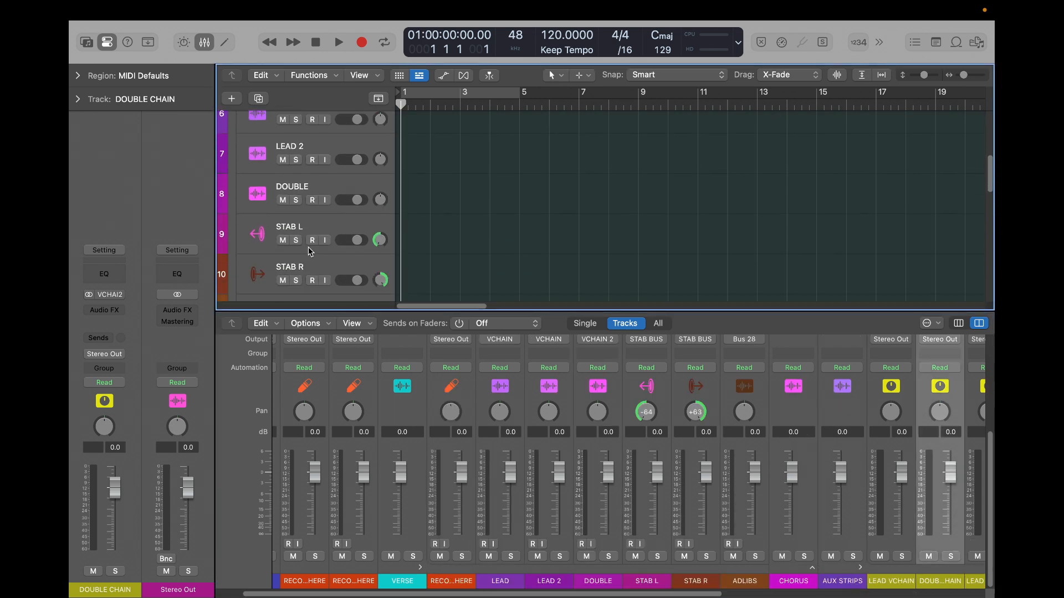
scroll(311, 218, up, 5)
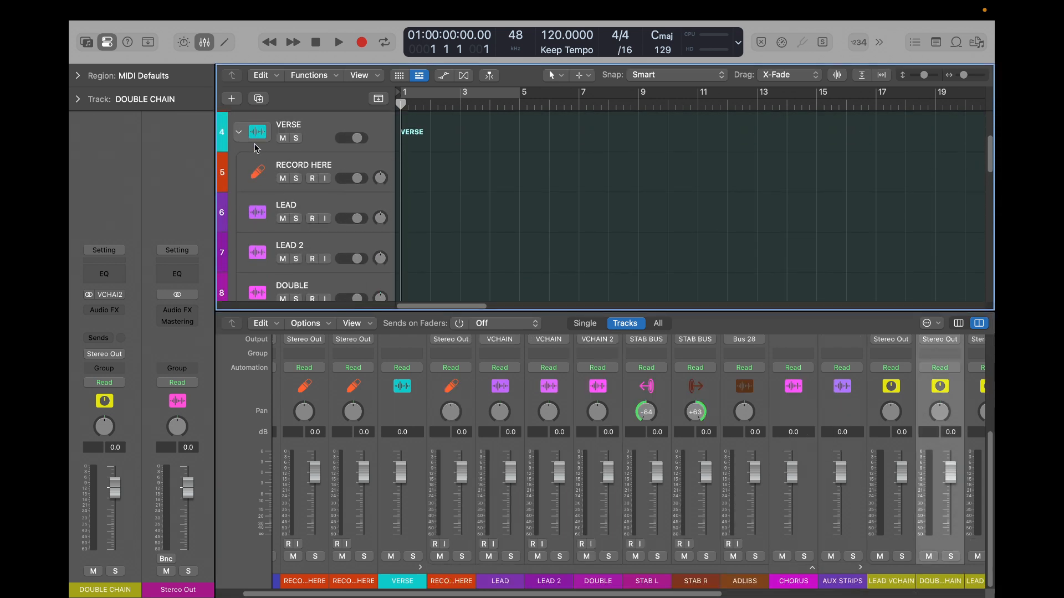
click(239, 131)
scroll(342, 251, down, 8)
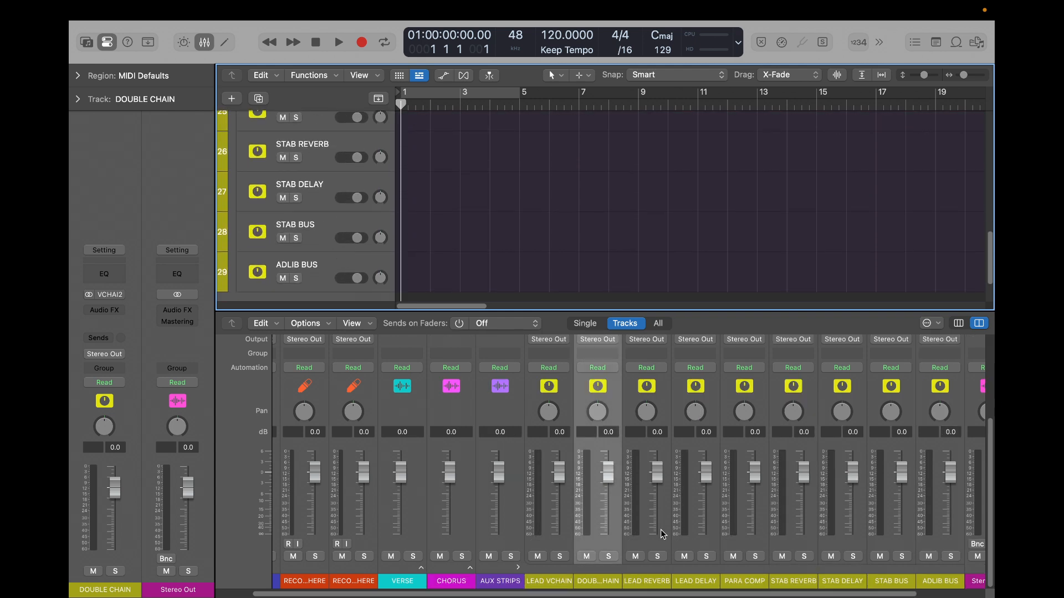
- Locate the STAB BUS channel among the aux strips and move its track directly below DOUBLE CHAIN in AUX STRIPS
scroll(789, 552, right, 2)
click(747, 549)
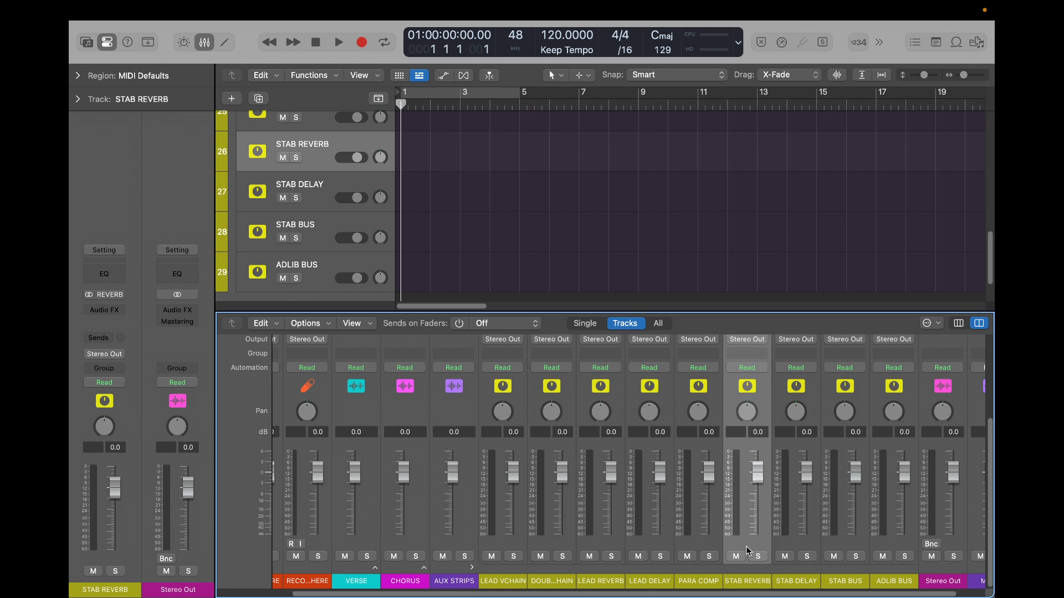
shift+click(721, 550)
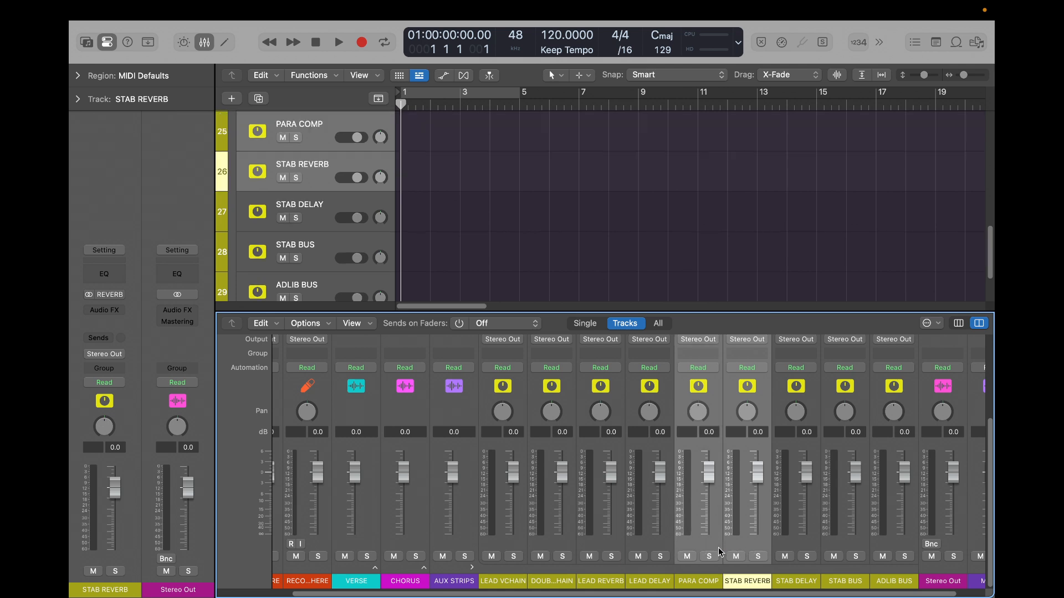
click(794, 538)
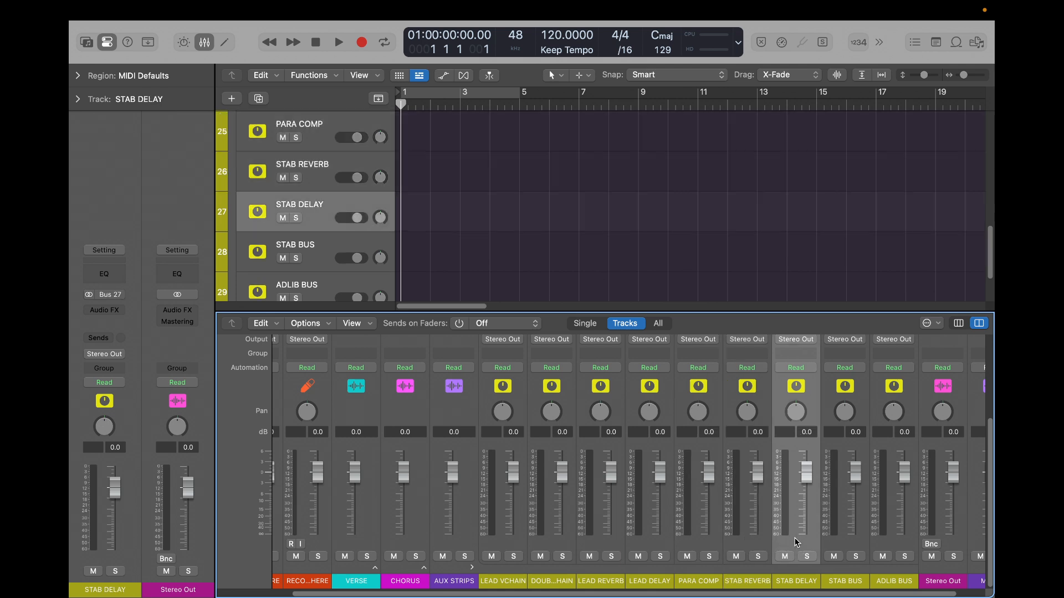
click(845, 542)
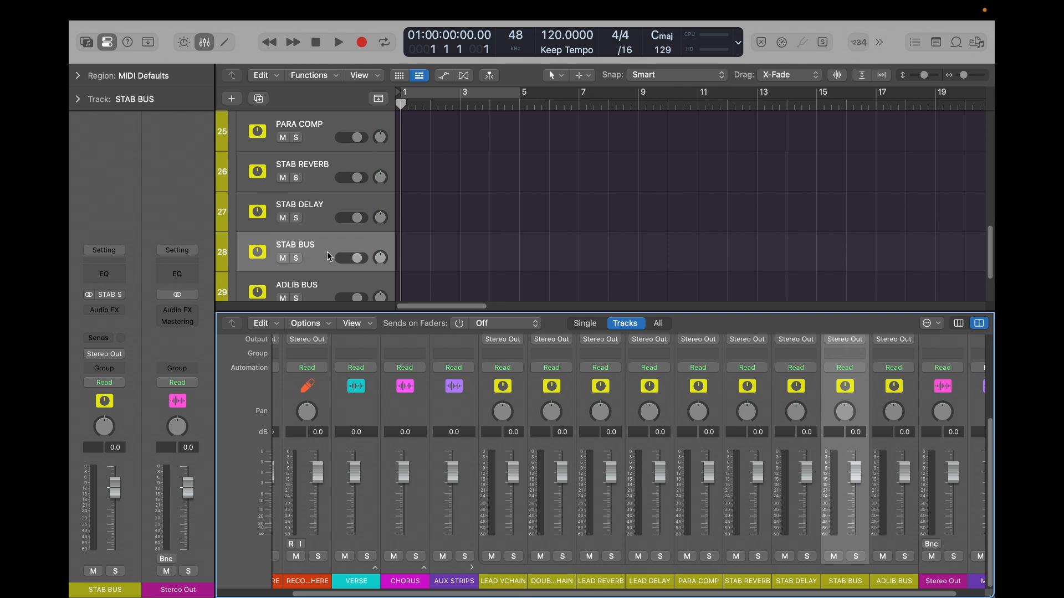
scroll(319, 232, up, 2)
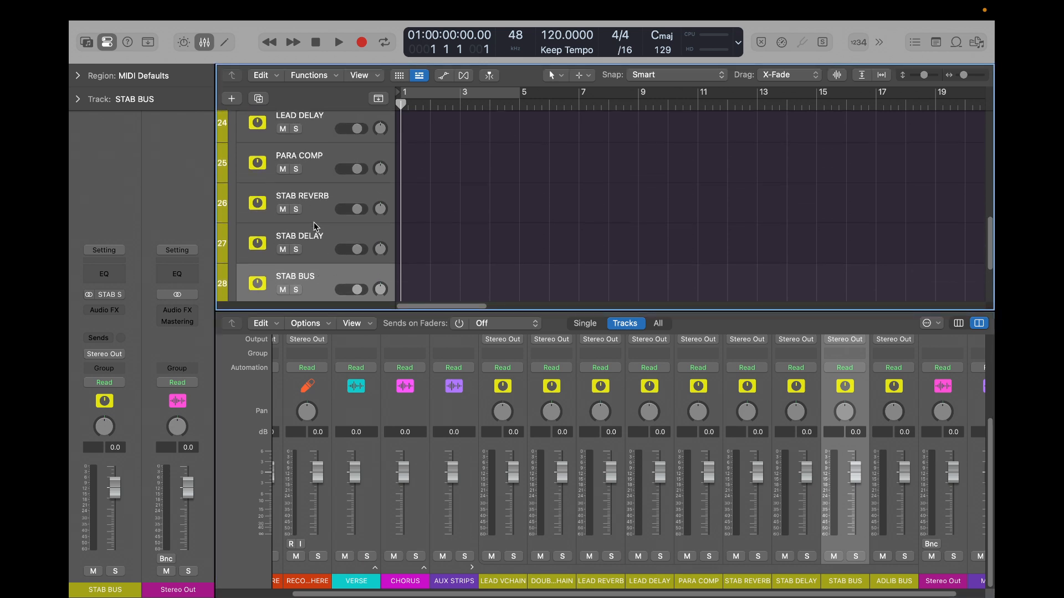
drag(316, 284, 331, 161)
scroll(329, 211, up, 3)
drag(330, 267, 323, 177)
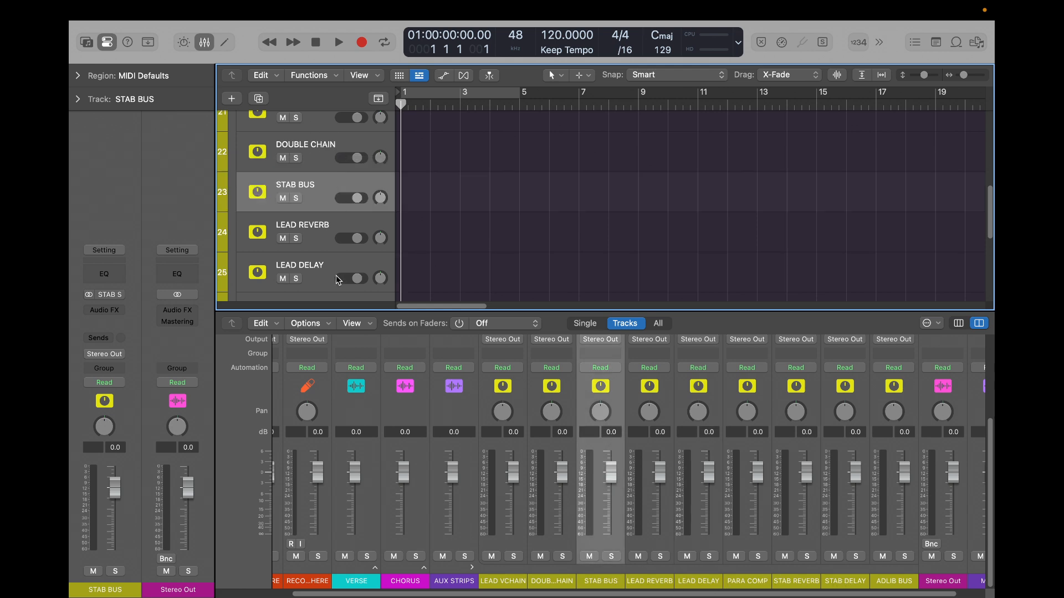
- Reopen the VERSE stack, examine its tracks from RECORD HERE through ADLIBS, and collapse the stack again
scroll(336, 274, down, 2)
scroll(336, 275, up, 8)
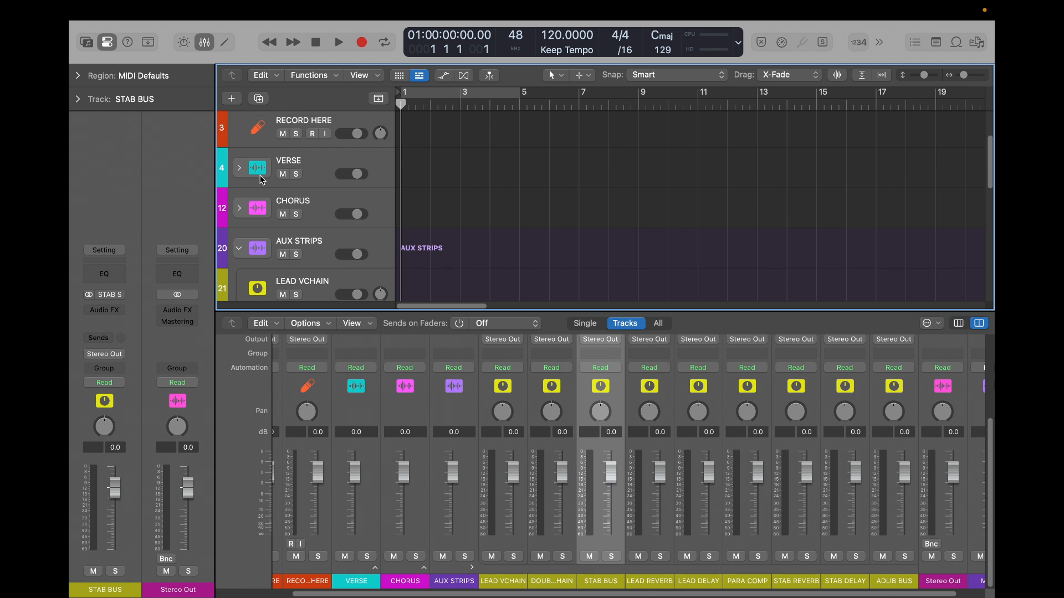
click(240, 168)
scroll(424, 234, down, 4)
scroll(334, 143, up, 2)
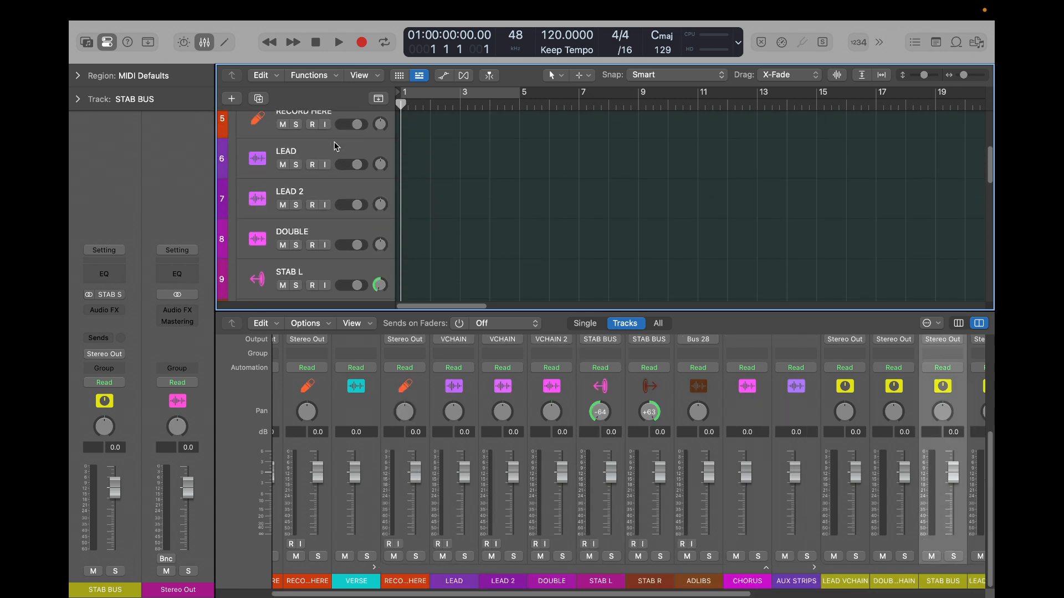
scroll(325, 186, down, 2)
scroll(327, 191, down, 1)
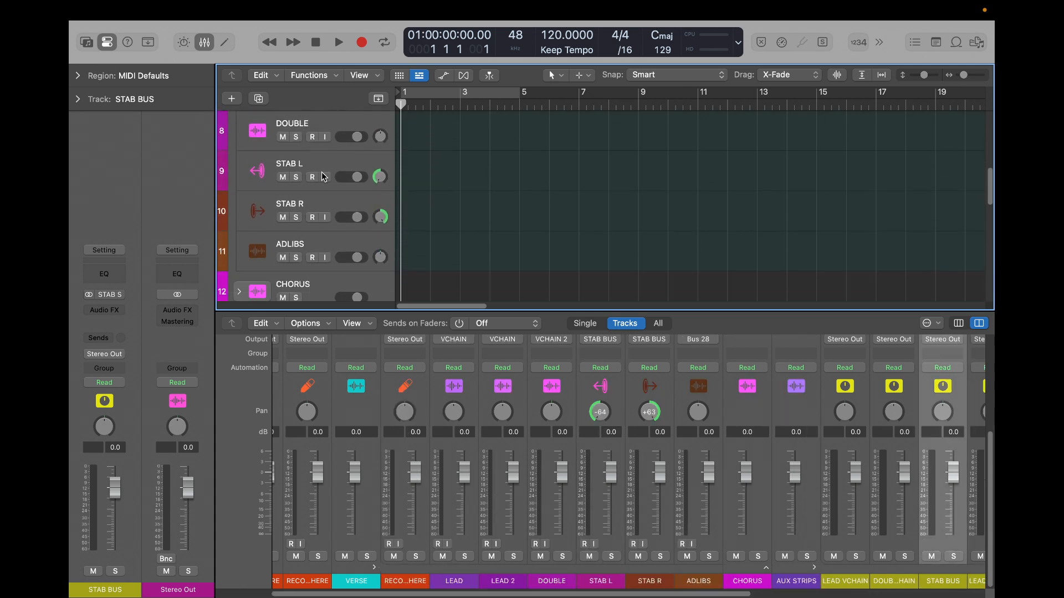
scroll(316, 187, down, 2)
scroll(299, 192, up, 8)
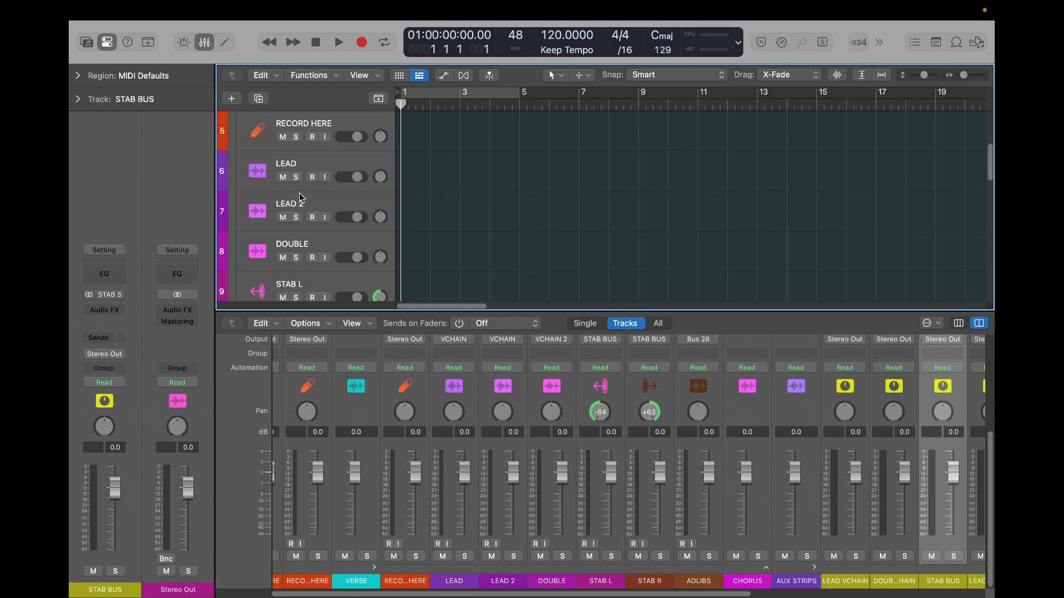
click(238, 193)
- Move the ADLIB BUS track directly below STAB BUS in the AUX STRIPS stack
scroll(304, 228, down, 5)
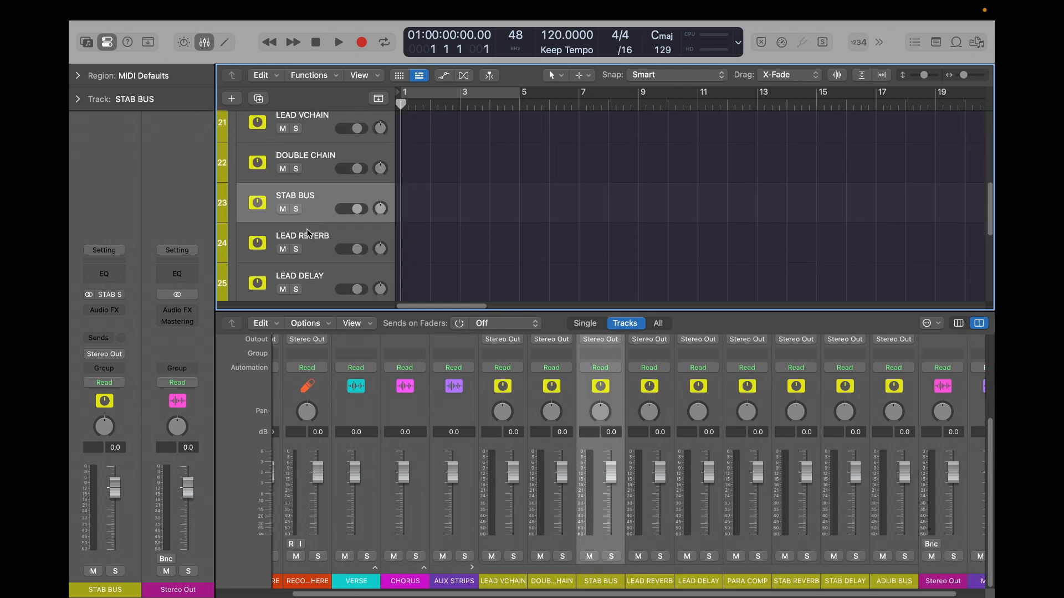
scroll(308, 232, down, 5)
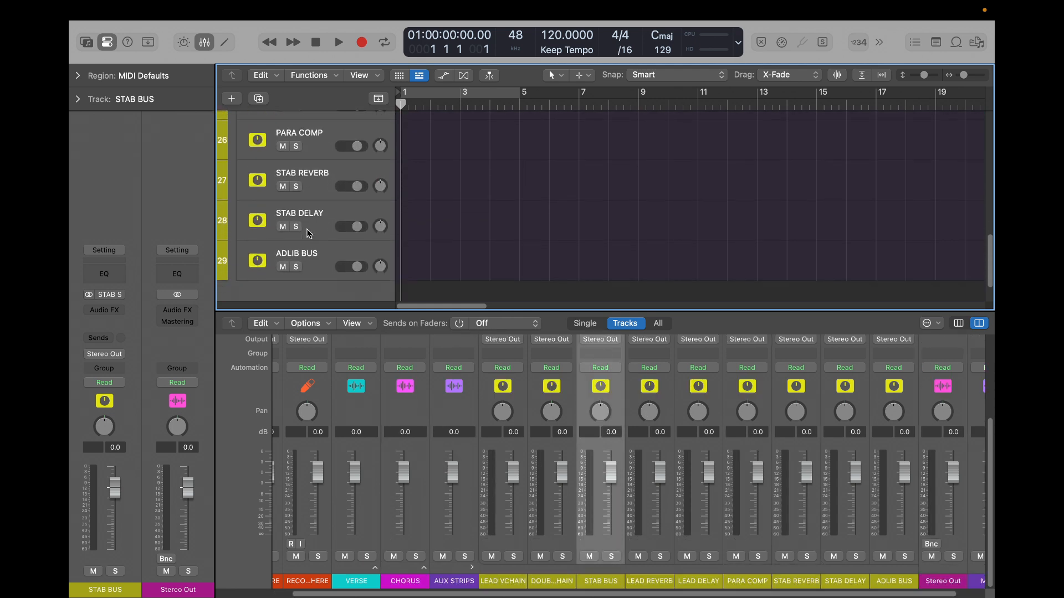
scroll(309, 233, up, 1)
click(319, 230)
scroll(337, 233, up, 2)
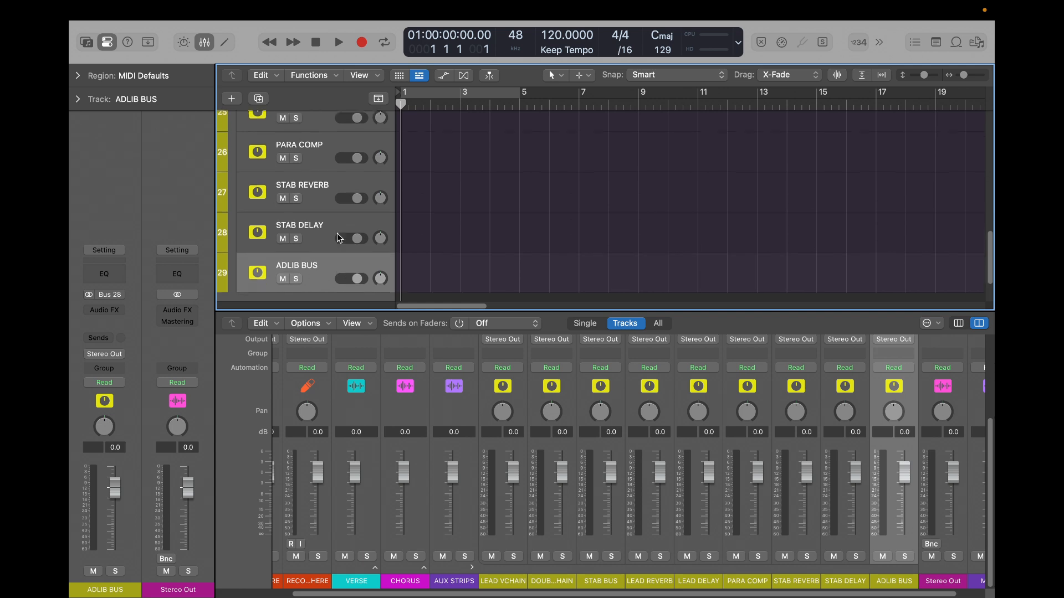
drag(327, 268, 329, 148)
scroll(329, 149, up, 4)
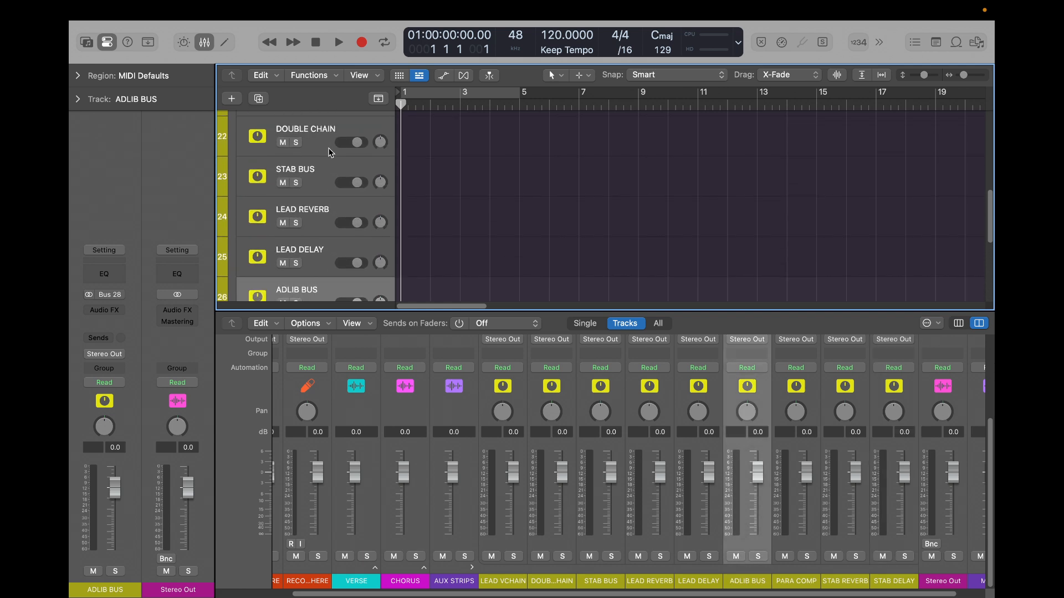
scroll(330, 239, down, 2)
drag(322, 243, 324, 153)
scroll(324, 153, up, 1)
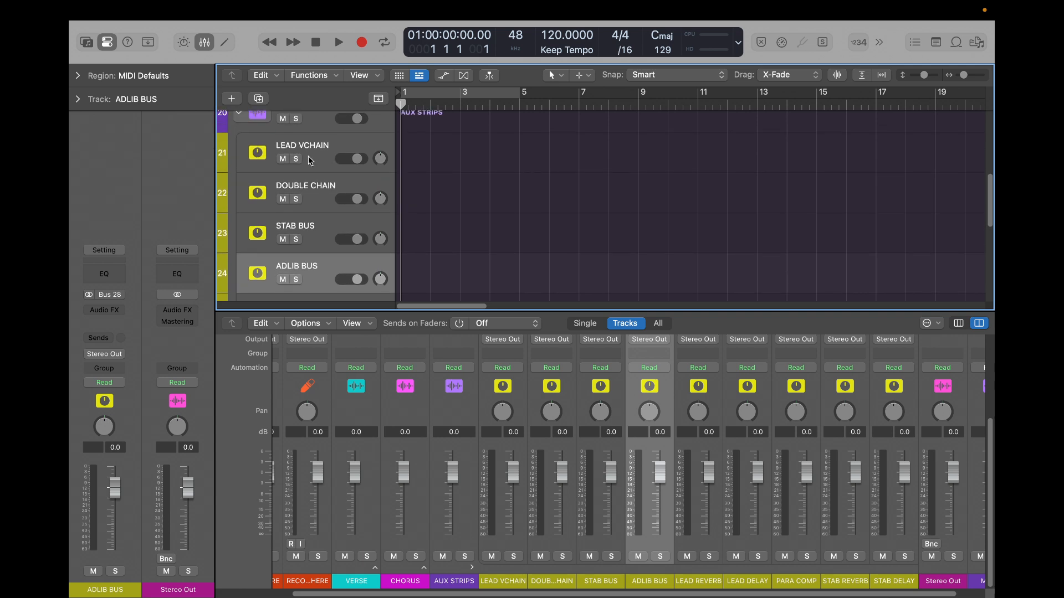
- Step through the LEAD VCHAIN, DOUBLE CHAIN, STAB BUS and ADLIB BUS channel strips to check their order in the mixer
click(513, 549)
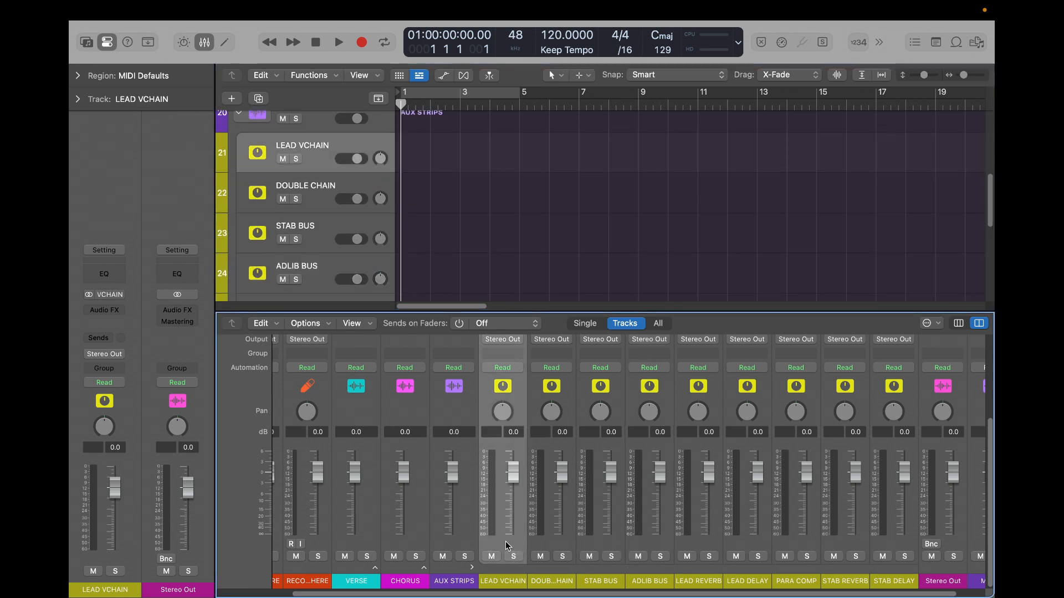
key(Right)
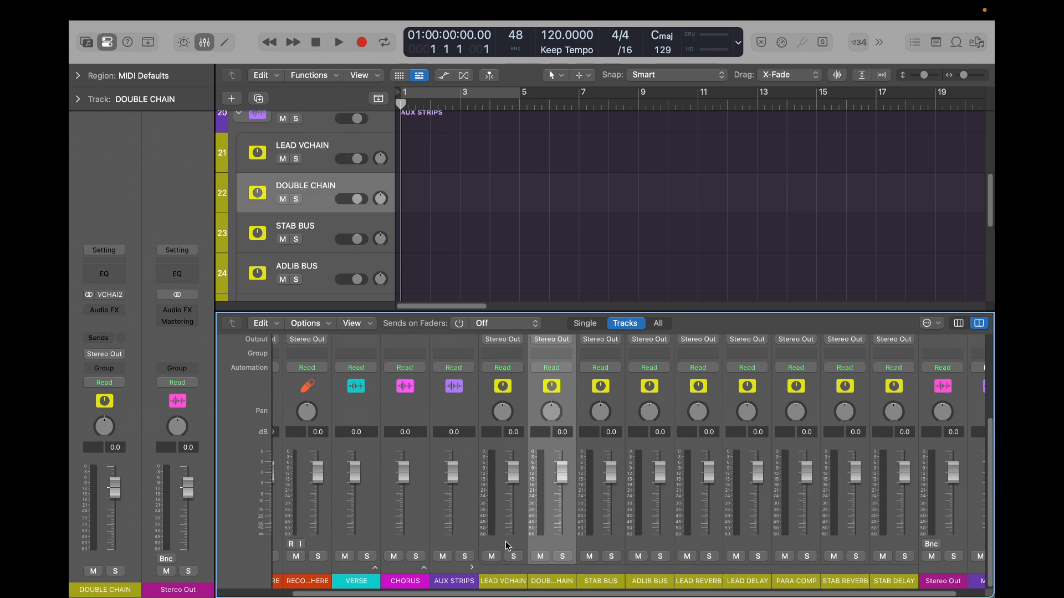
key(Right)
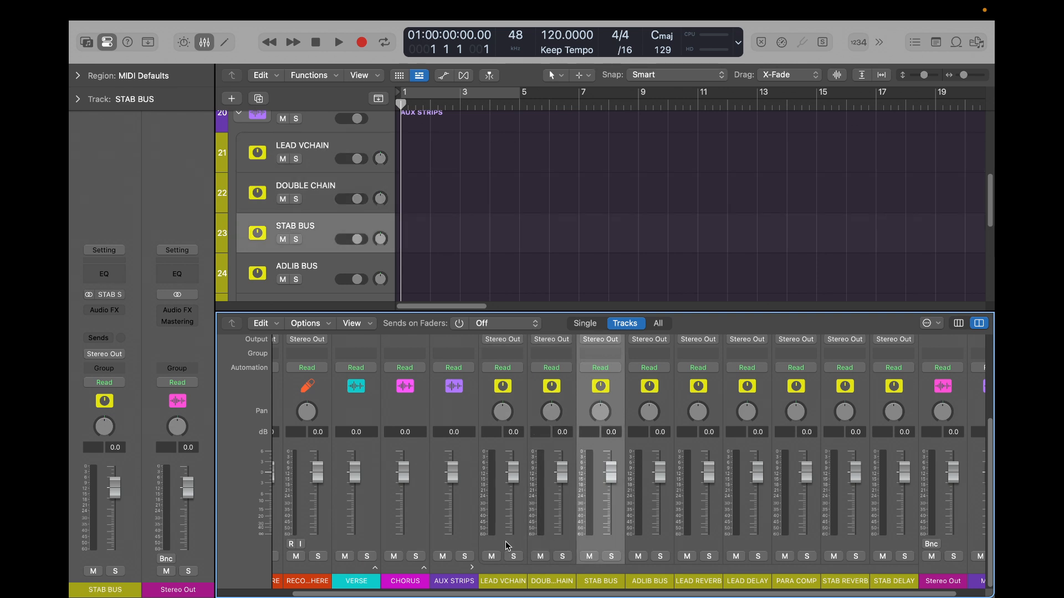
key(Right)
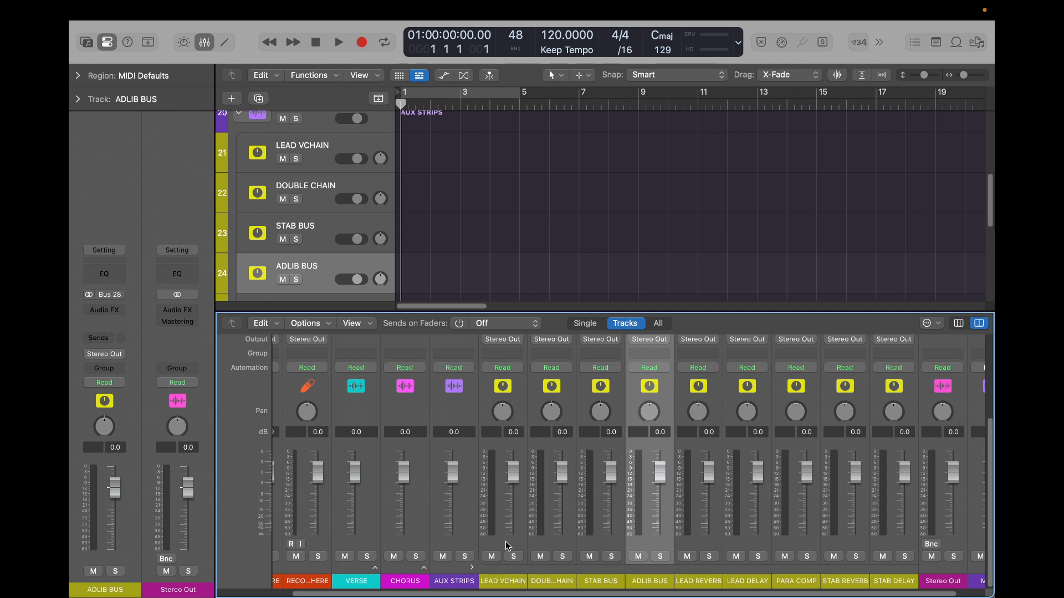
- Hide the mixer and check the LEAD VCHAIN and ADLIB BUS tracks in the AUX STRIPS stack
key(x)
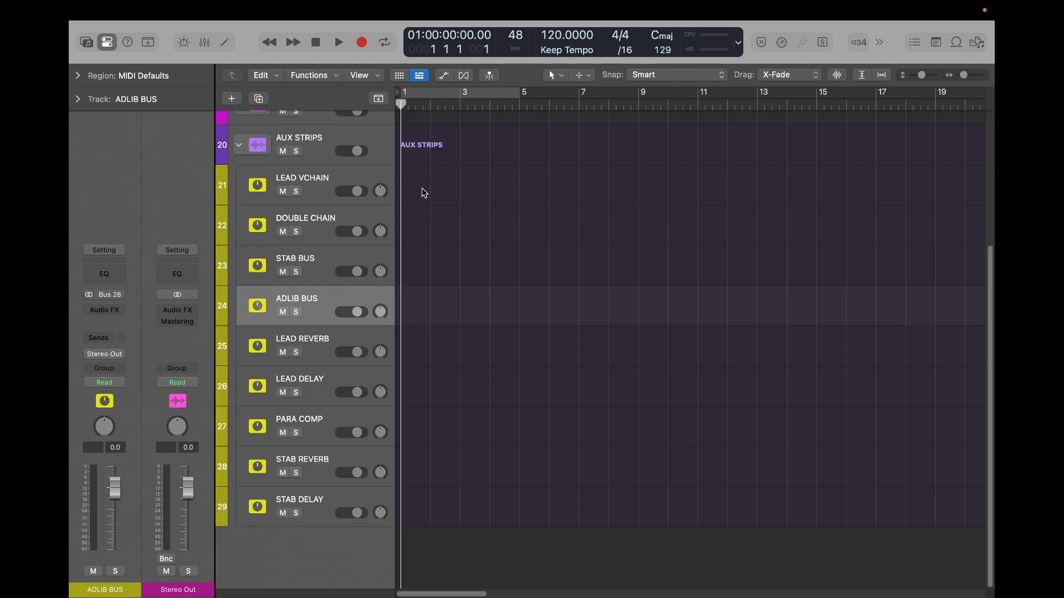
click(335, 188)
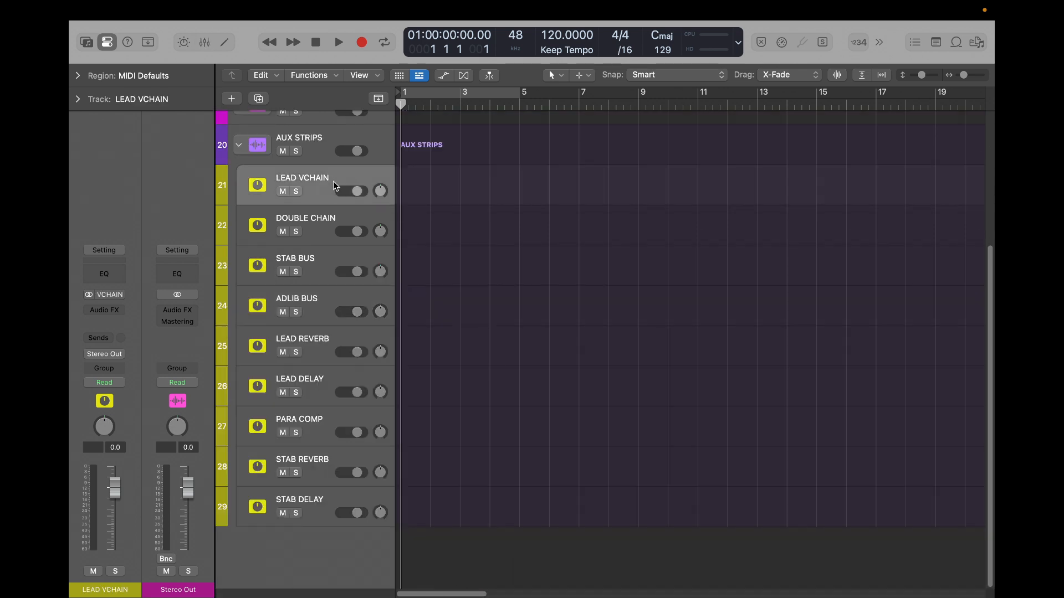
click(324, 318)
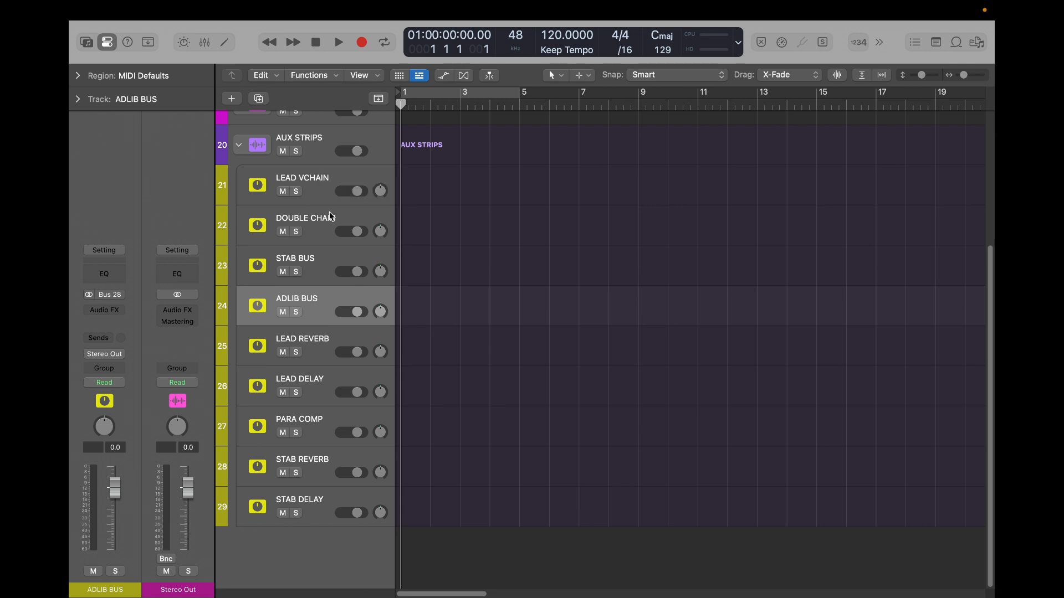
- Select the LEAD VCHAIN through ADLIB BUS tracks together and examine their channel strips and outputs in the mixer
key(x)
click(510, 545)
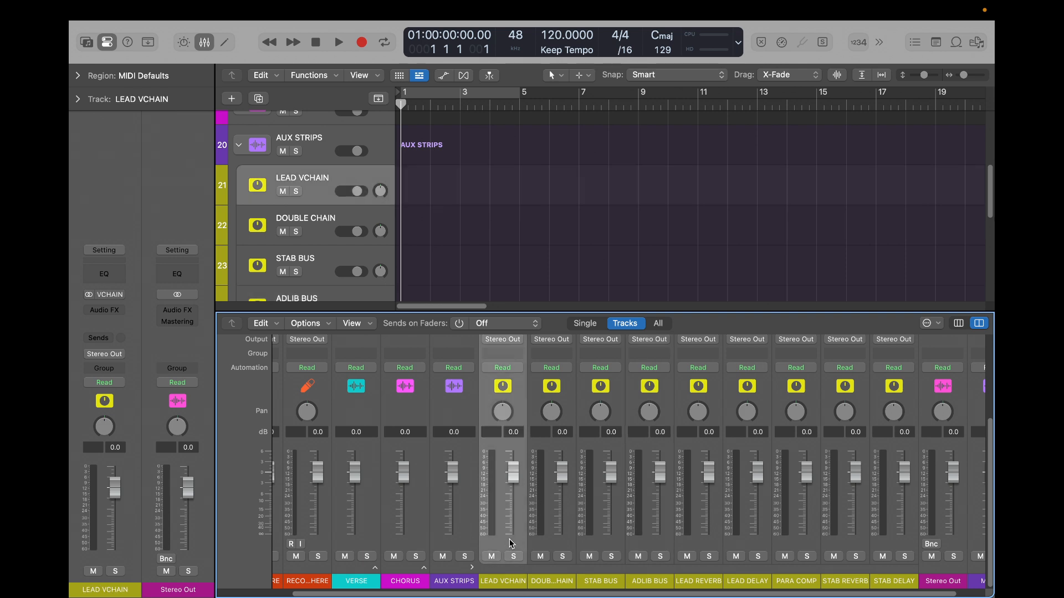
key(x)
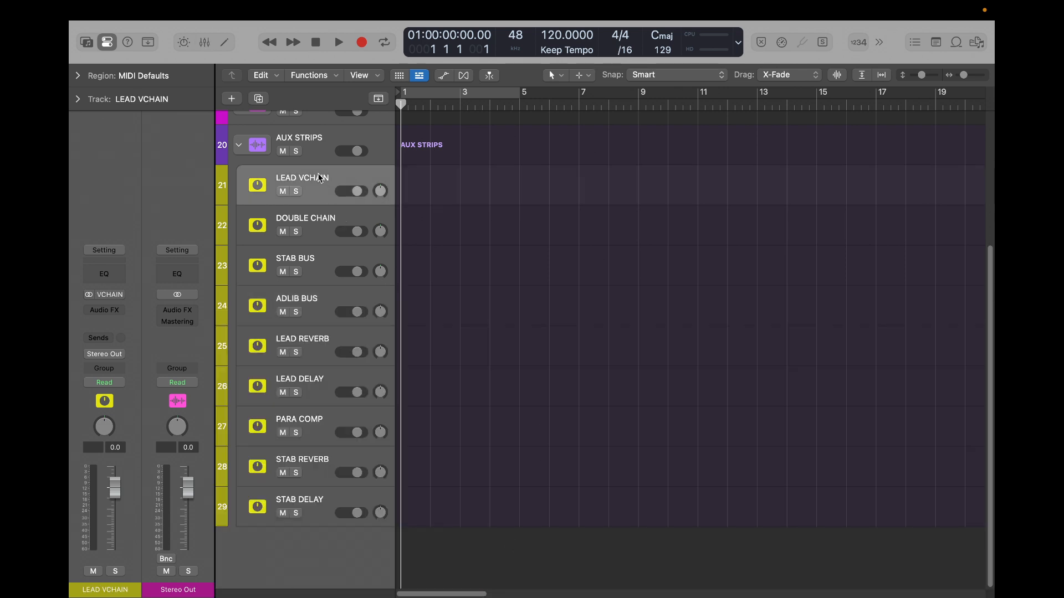
key(x)
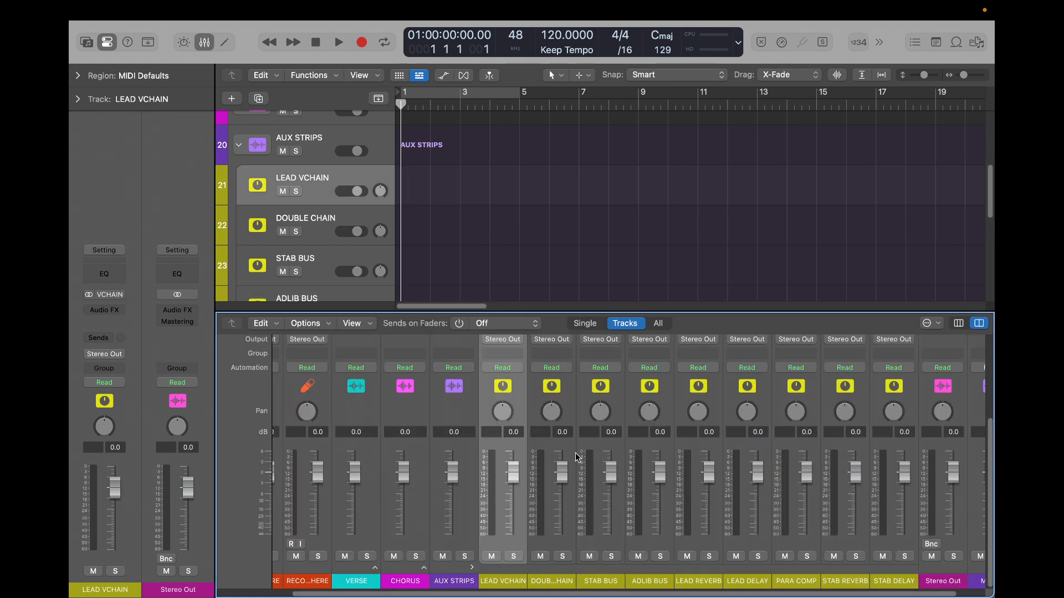
key(x)
click(313, 303)
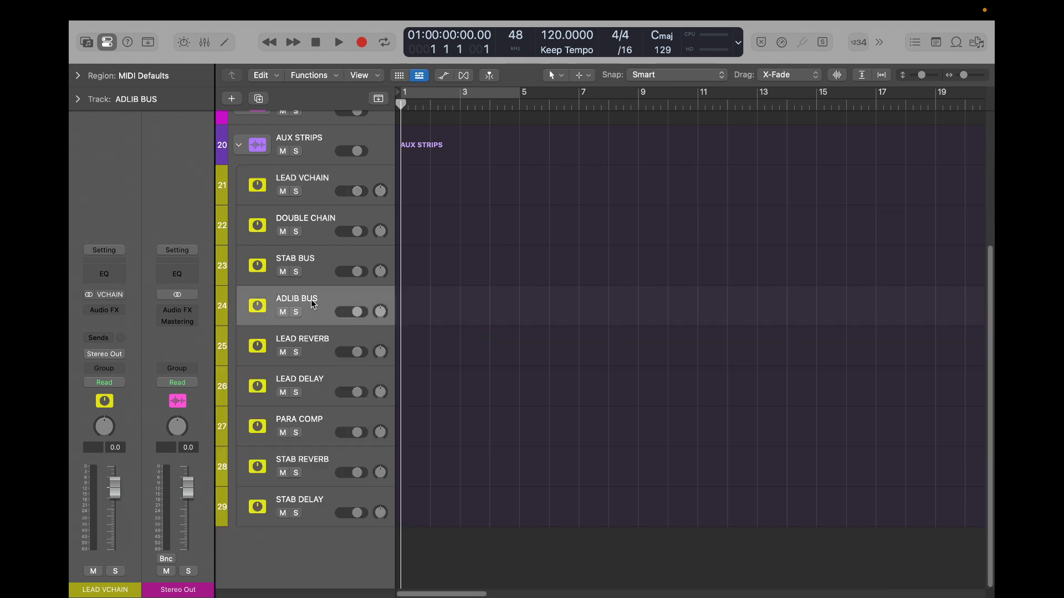
shift+click(320, 175)
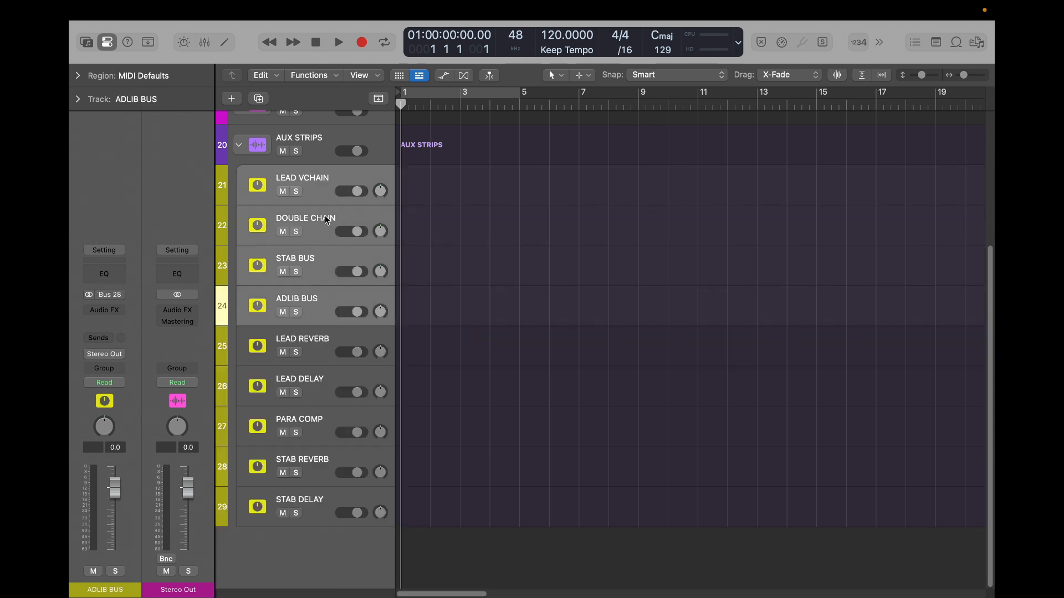
key(x)
scroll(558, 410, up, 3)
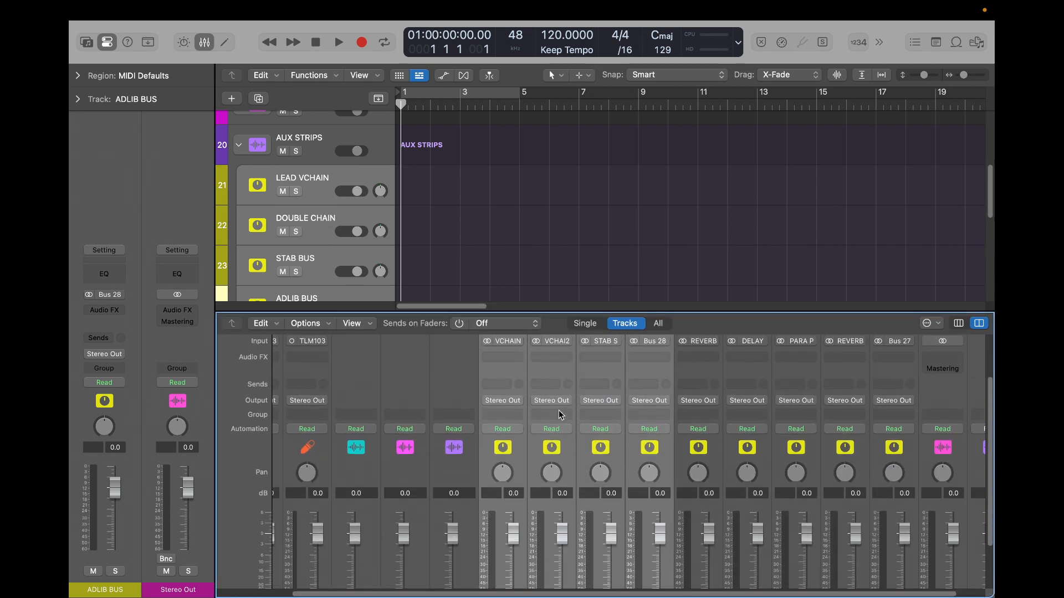
scroll(559, 411, down, 1)
scroll(558, 410, up, 2)
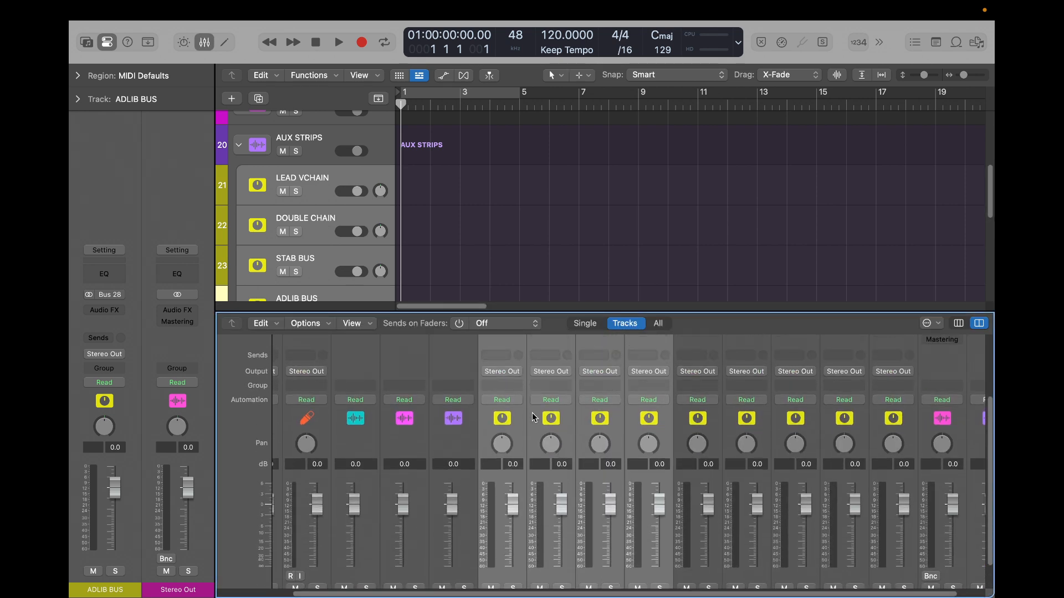
scroll(532, 413, down, 2)
- Route the output of the LEAD VCHAIN channel strip alone to Bus 12
click(511, 400)
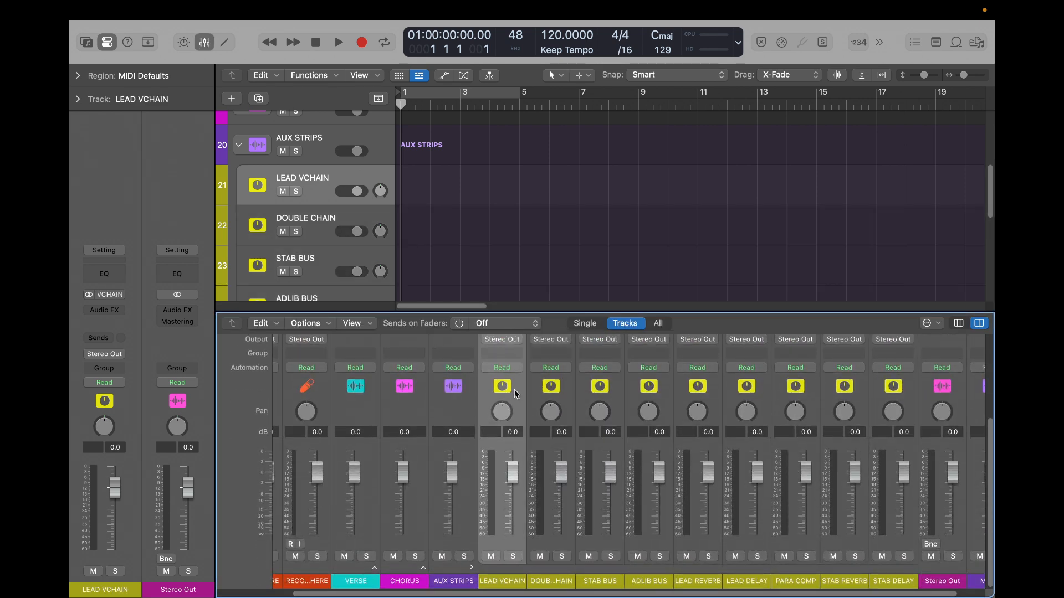
click(507, 339)
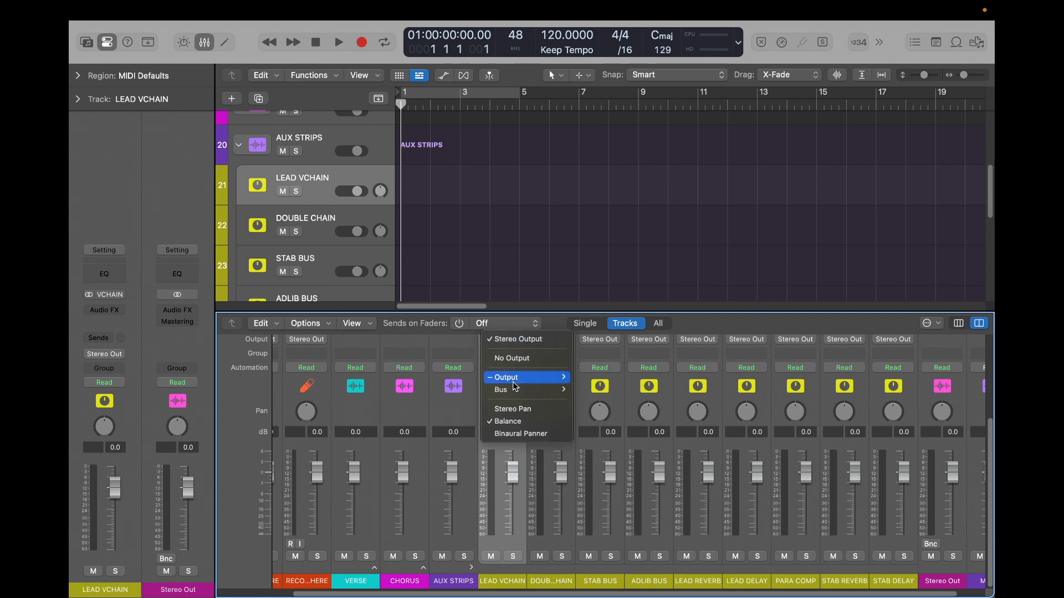
mouse_move(516, 391)
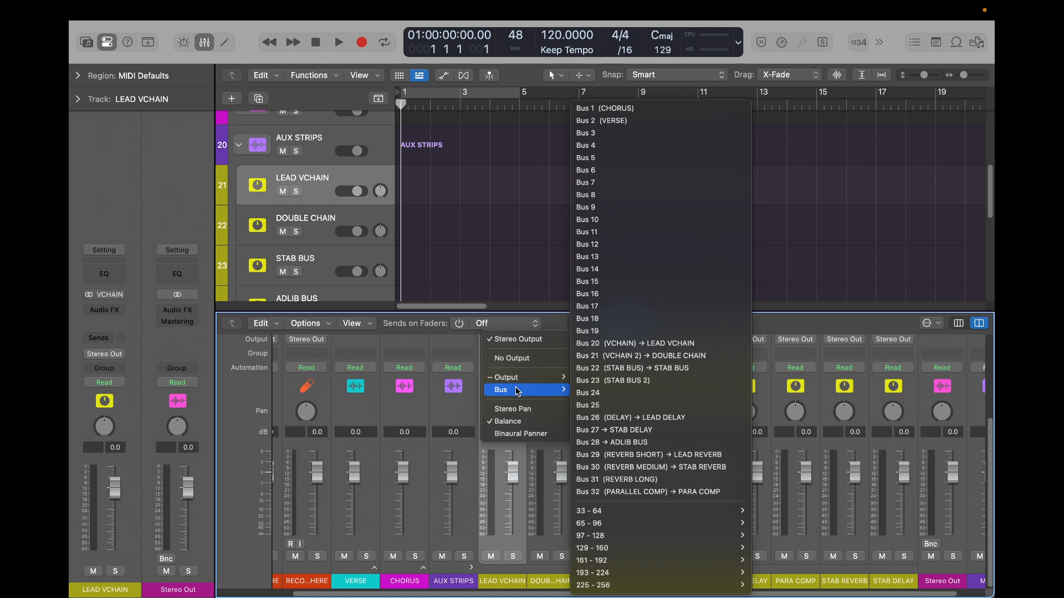
click(617, 247)
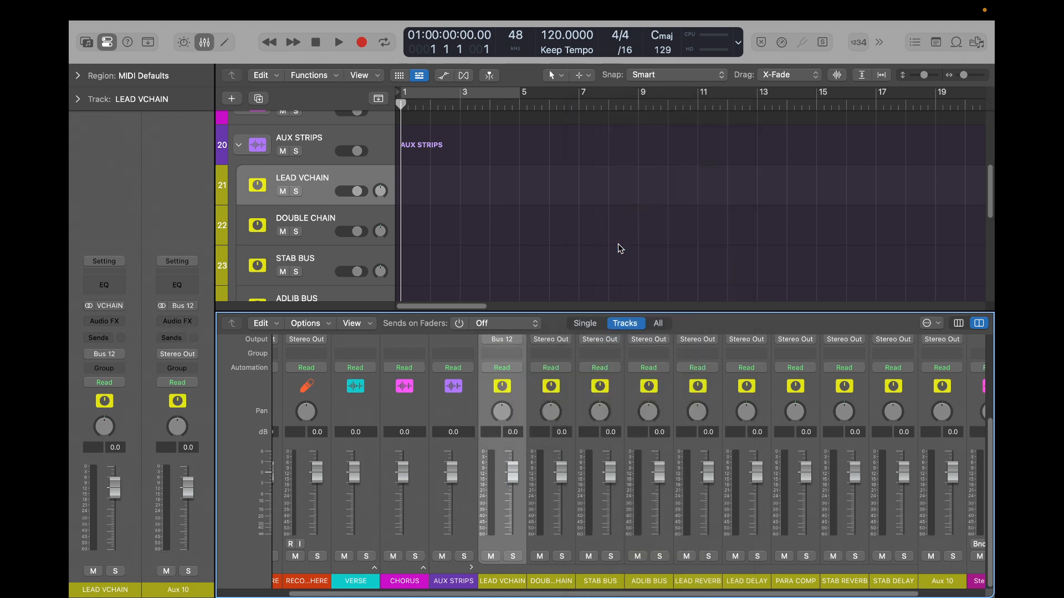
- Rename the new aux channel fed by Bus 12 as ALL VOX
double_click(941, 581)
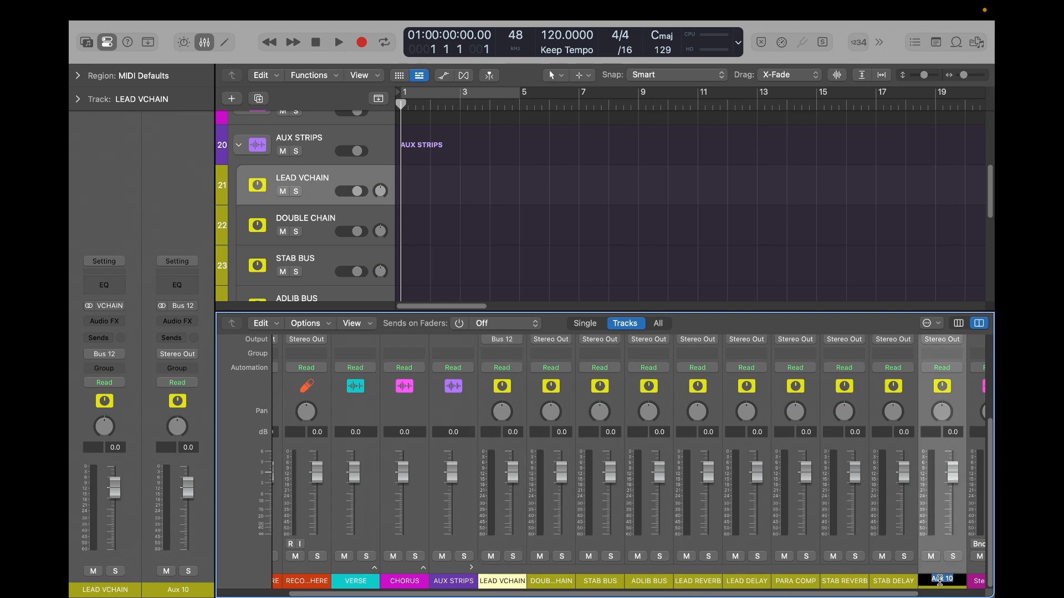
key(Caps_Lock)
text(ALL VOX)
key(Return)
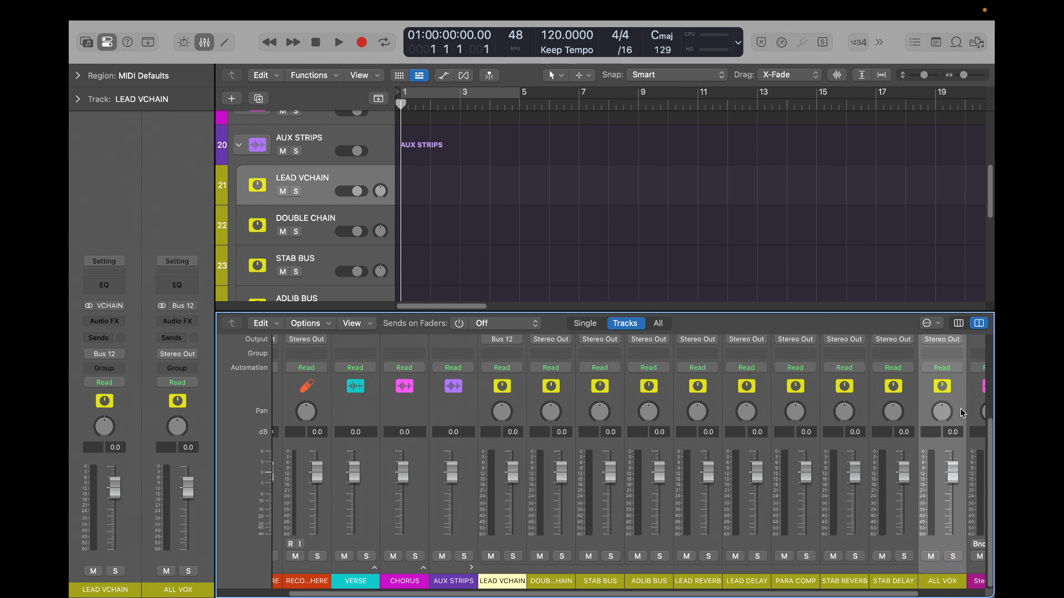
- Create an arrangement track for the ALL VOX channel and place it directly below ADLIB BUS in the AUX STRIPS stack
key(ctrl+t)
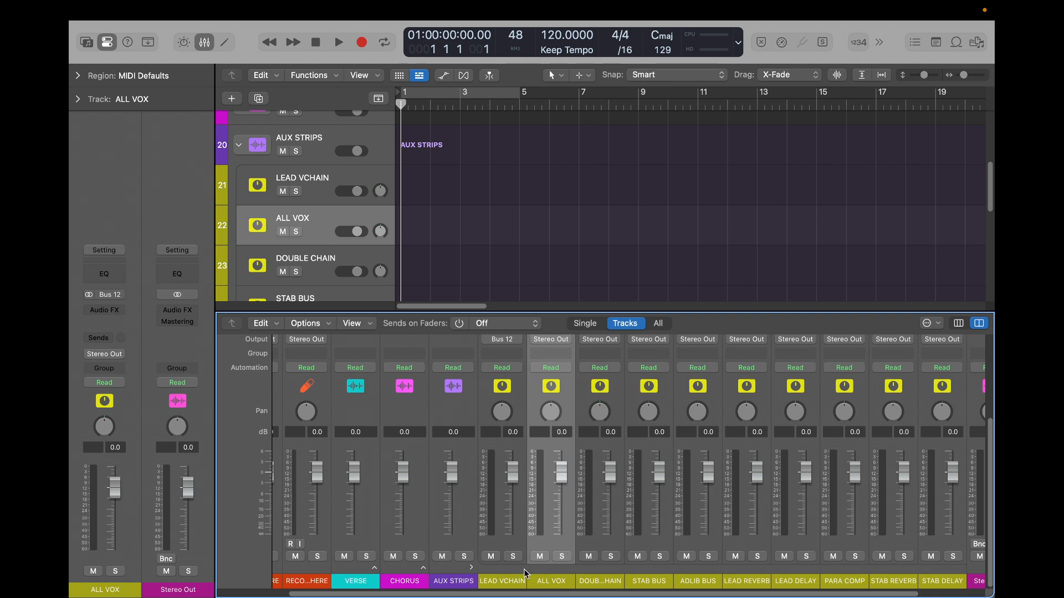
key(x)
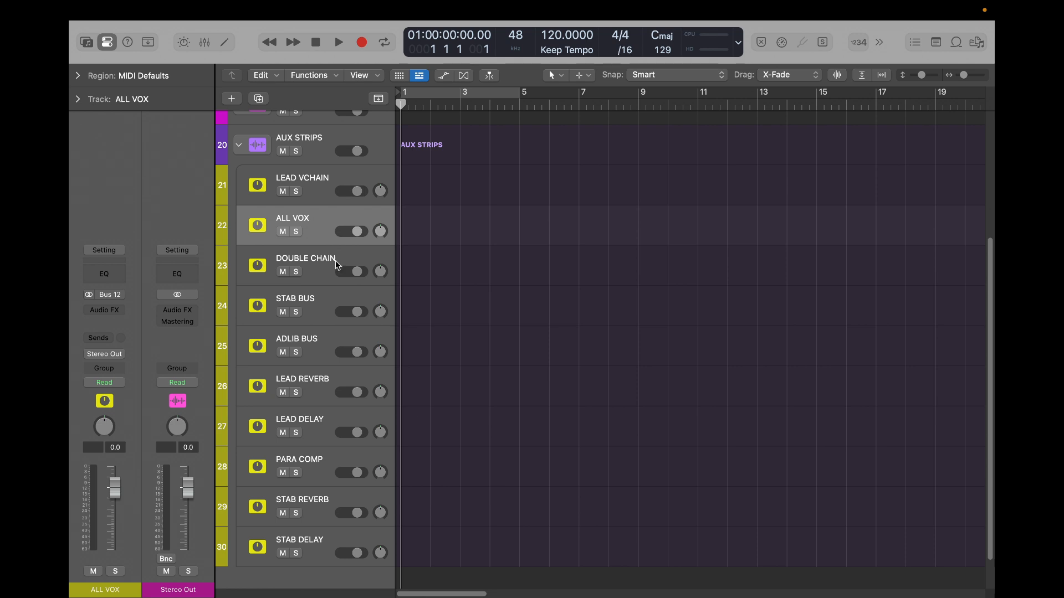
drag(318, 212, 306, 350)
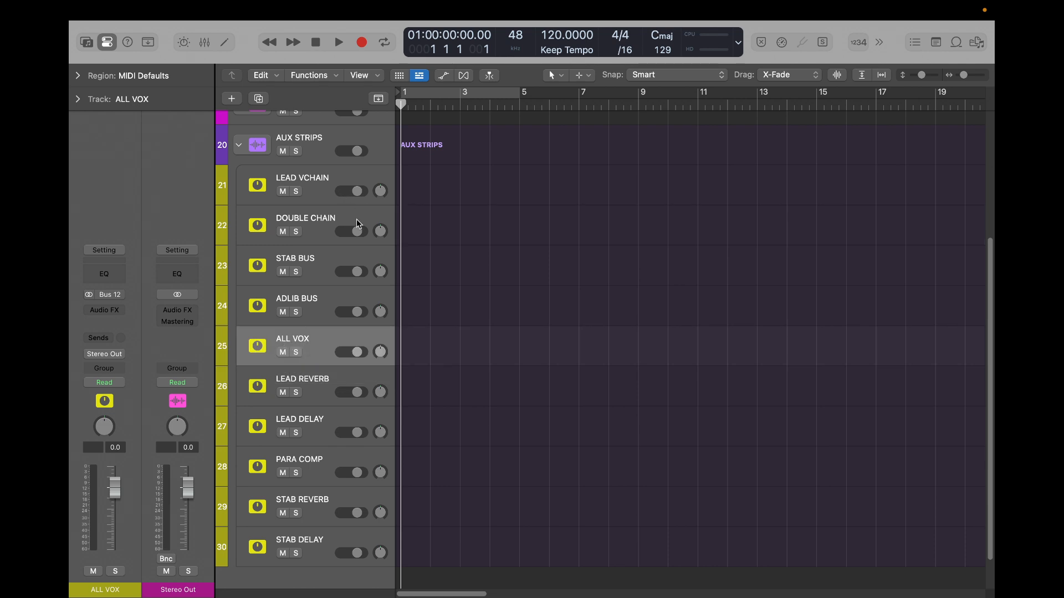
- Step through the channel strips from LEAD VCHAIN to ALL VOX in the mixer to check their order
key(x)
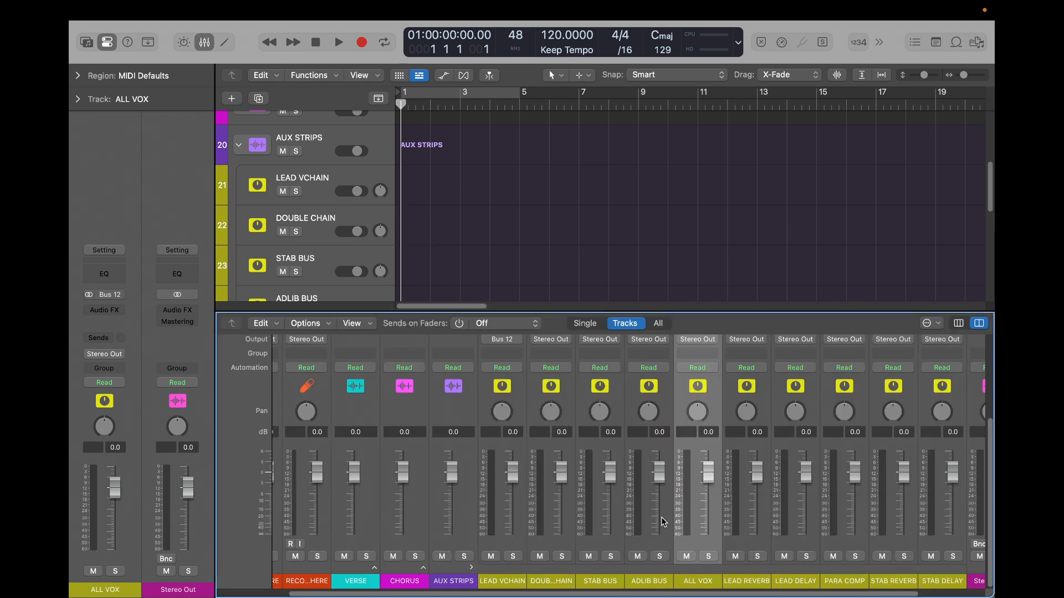
key(Left)
key(Left)
key(Left)
key(Left)
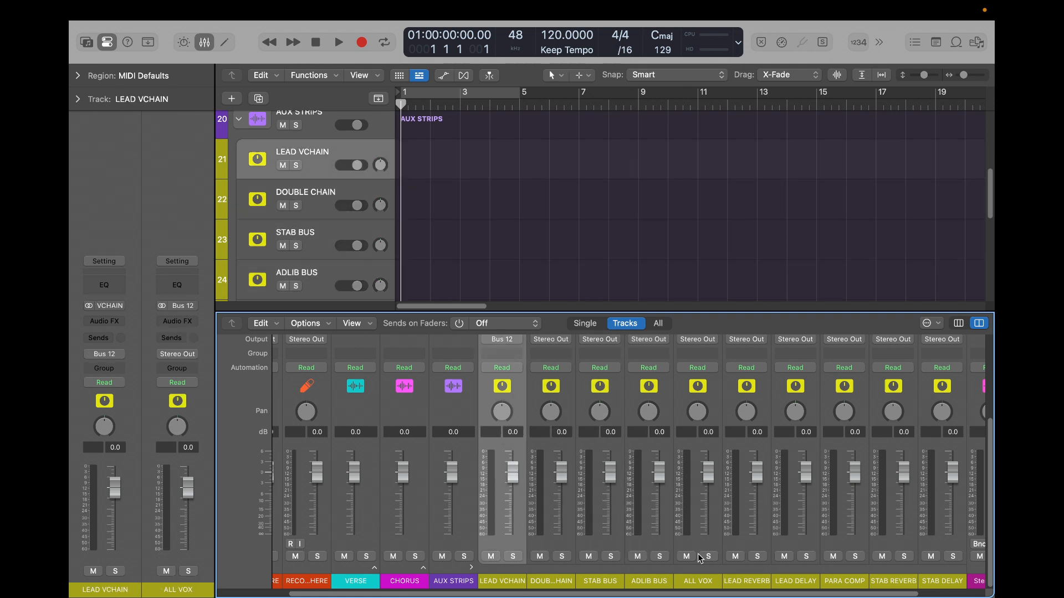
key(Right)
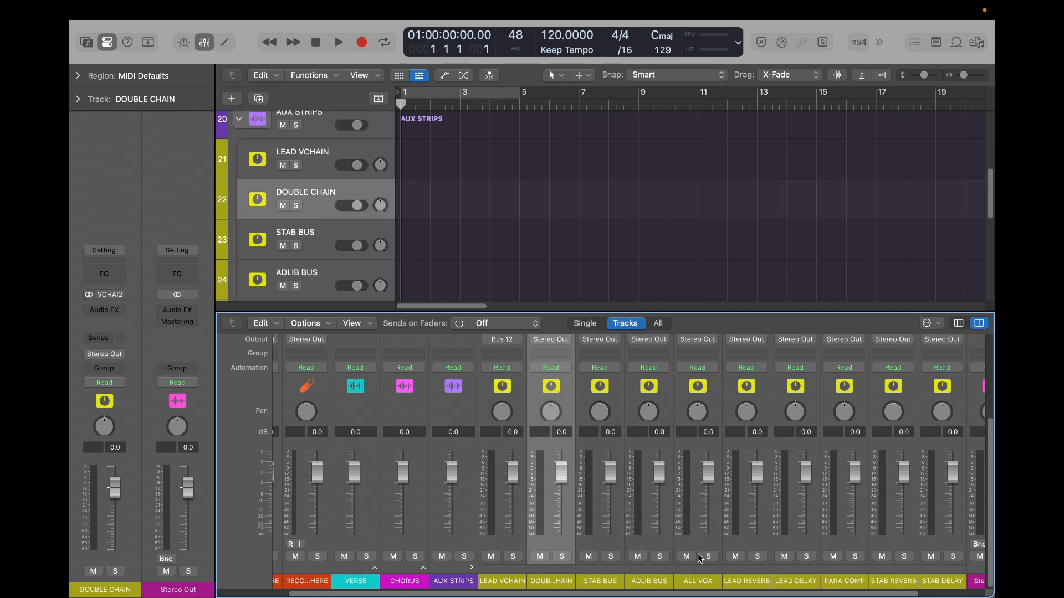
key(Right)
key(Right)
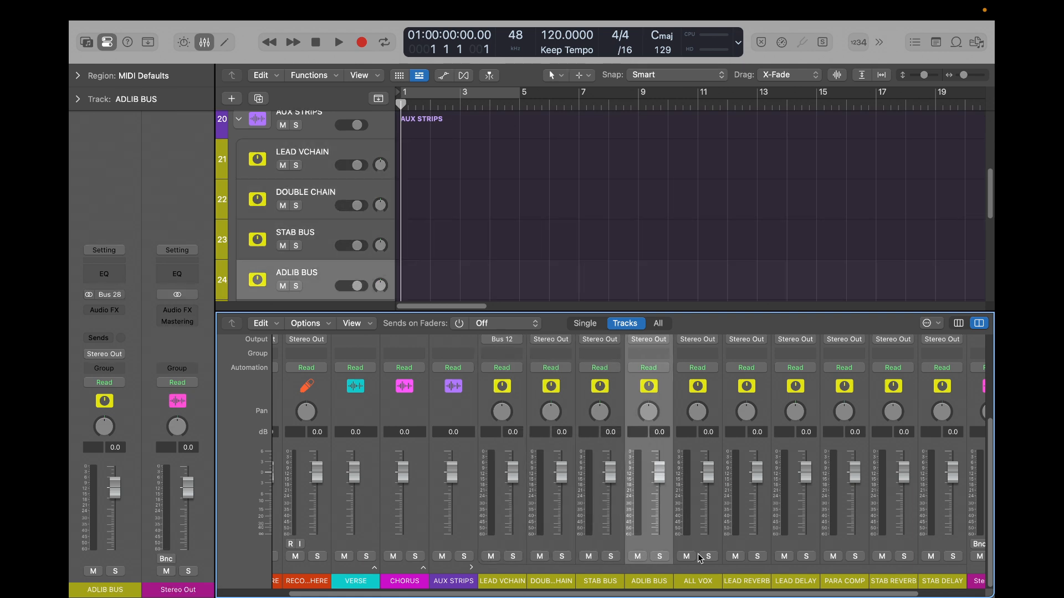
key(Right)
- Select the DOUBLE CHAIN strip and enlarge the mixer's height until whole channel strips fit, from Setting down to the track names
scroll(698, 556, up, 2)
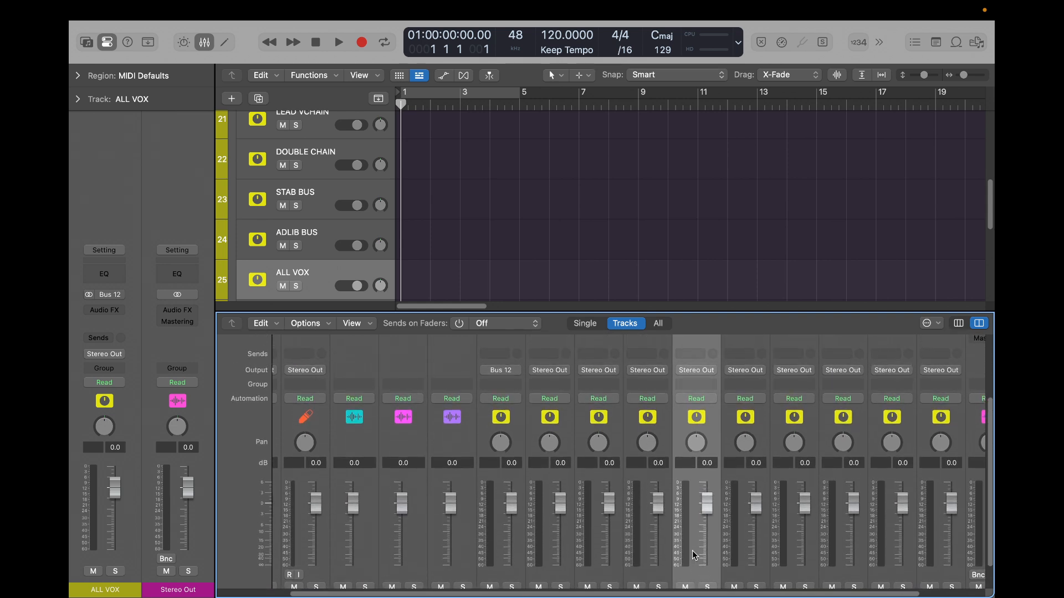
click(553, 345)
scroll(553, 345, down, 2)
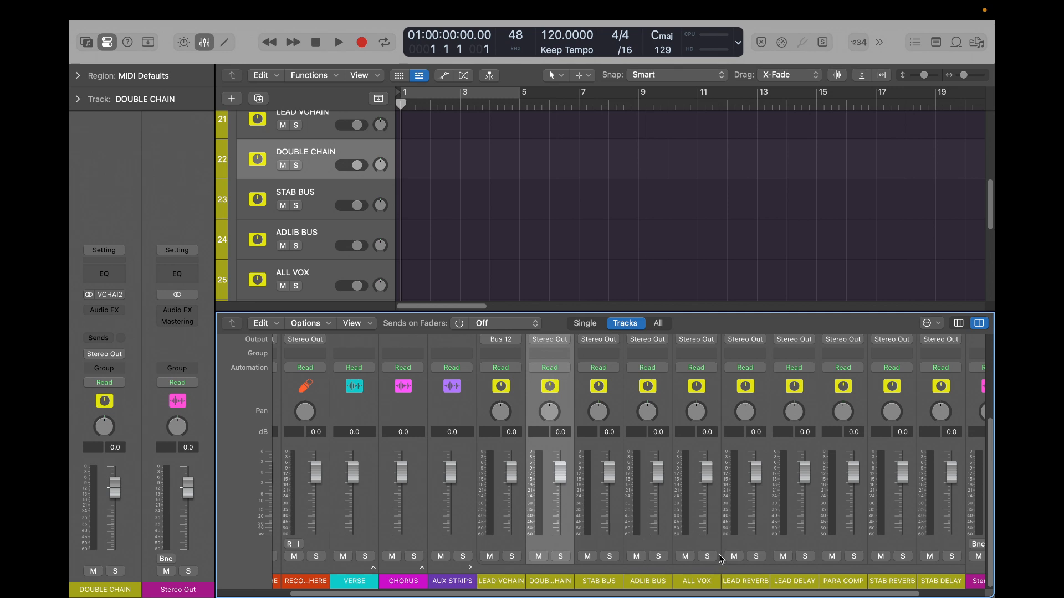
scroll(719, 557, up, 3)
scroll(719, 556, down, 3)
scroll(557, 390, up, 3)
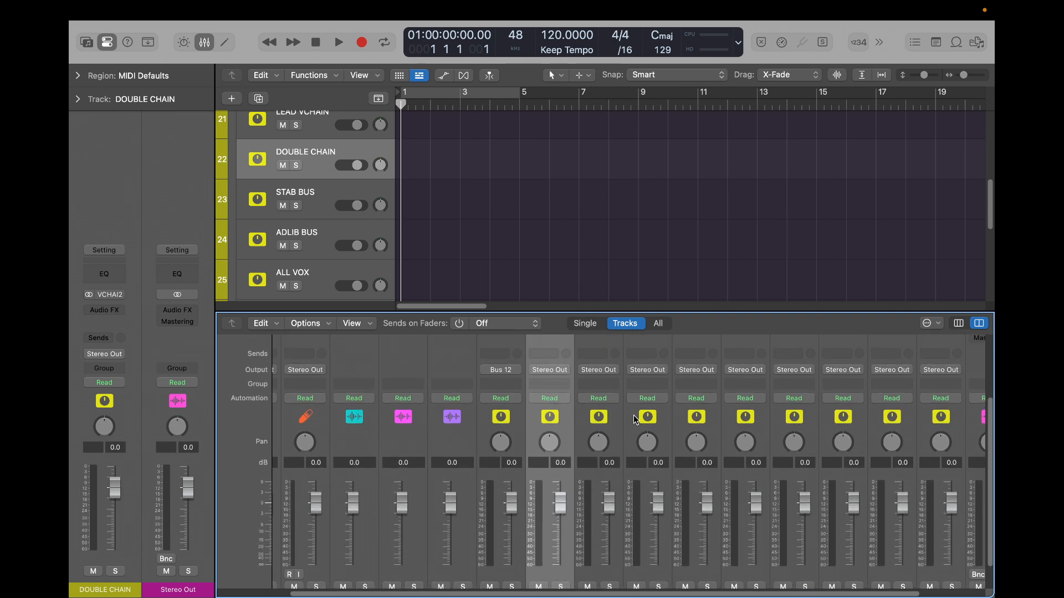
scroll(659, 420, up, 6)
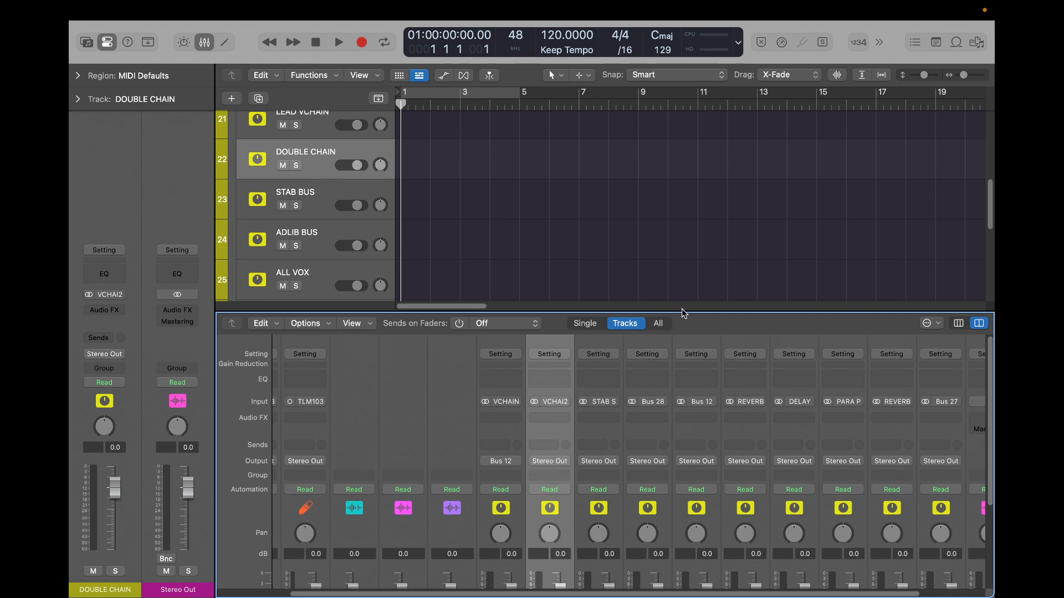
drag(682, 308, 682, 192)
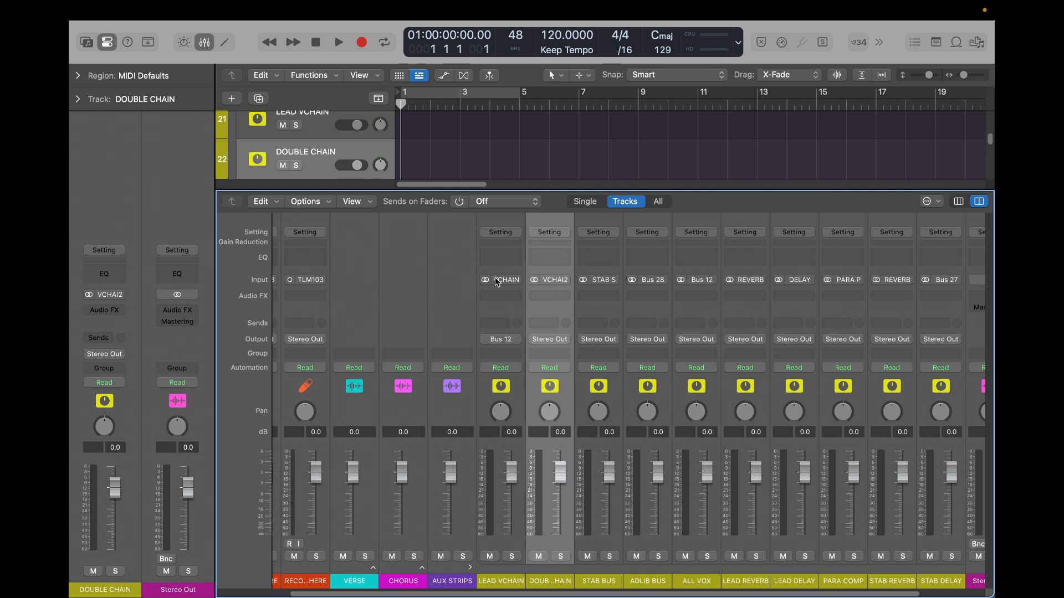
- Add STAB BUS and ADLIB BUS to the DOUBLE CHAIN selection and route all three outputs to Bus 12 (ALL VOX)
shift+click(601, 398)
shift+click(653, 402)
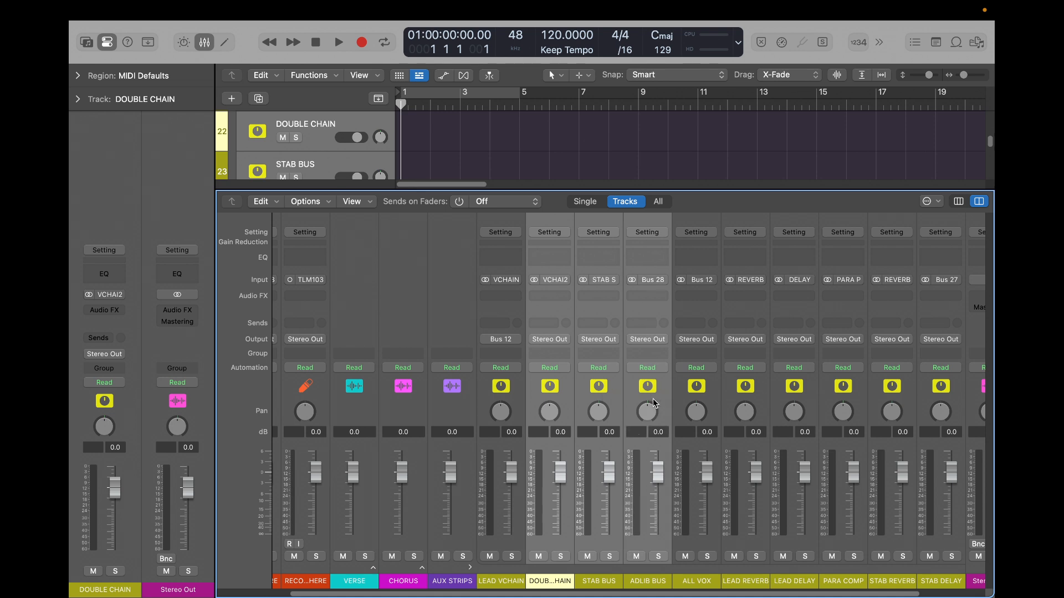
click(641, 341)
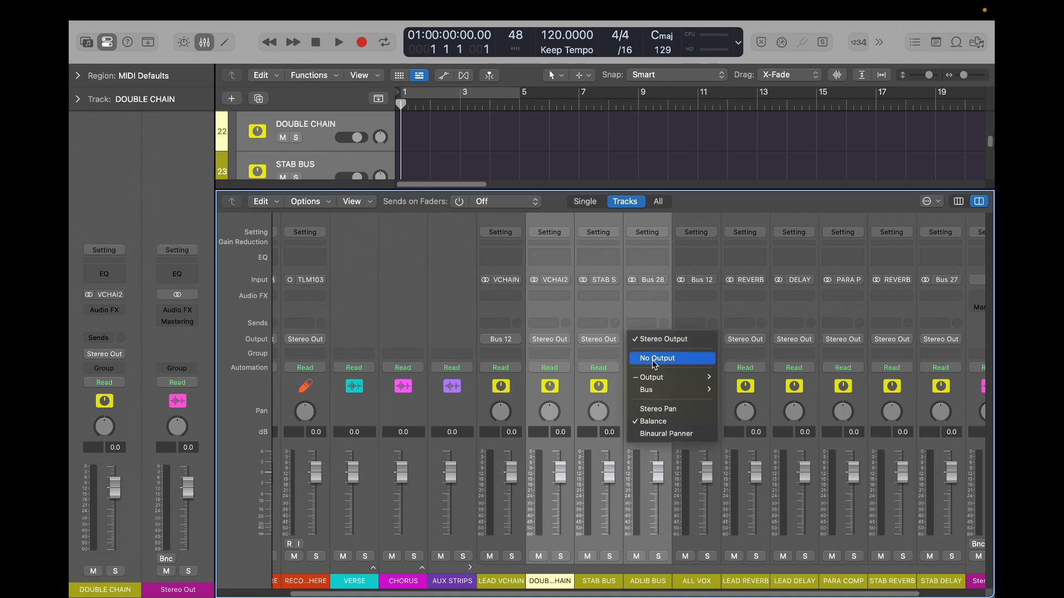
mouse_move(675, 391)
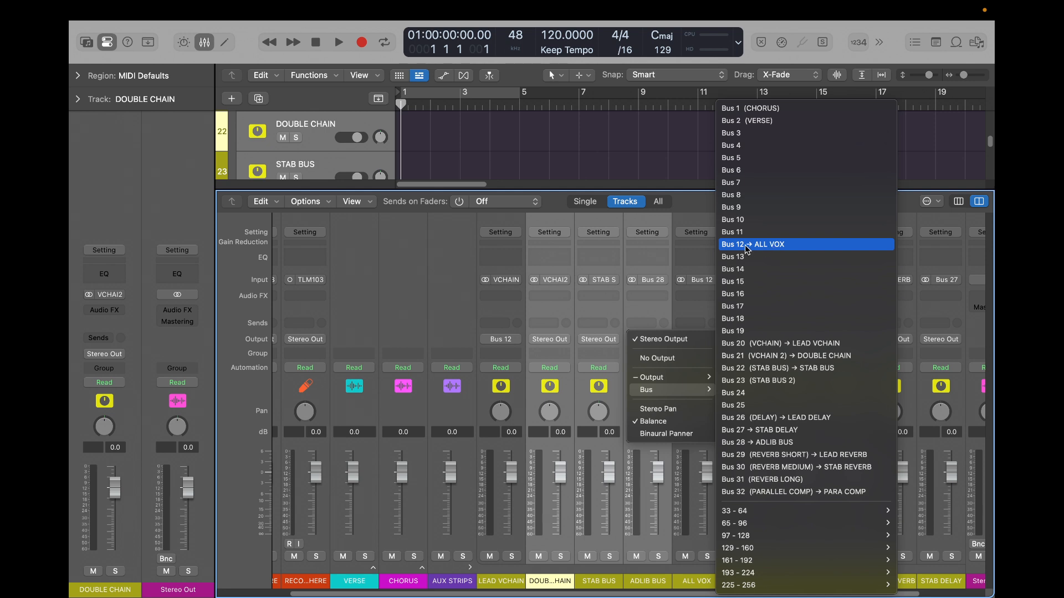
click(736, 248)
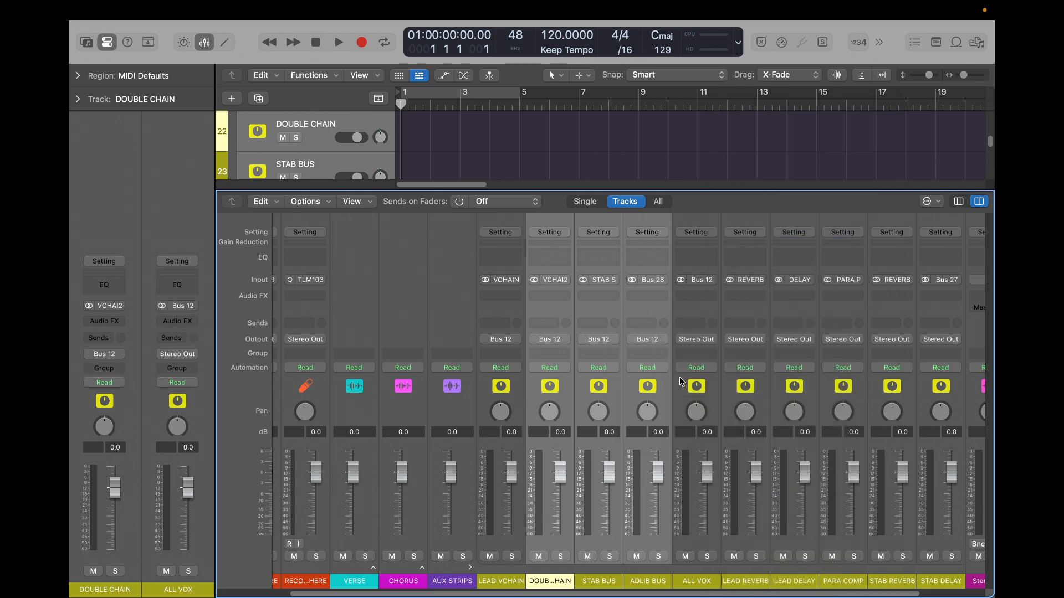
- Select the ALL VOX channel strip, then hide the mixer and collapse the AUX STRIPS stack
click(703, 384)
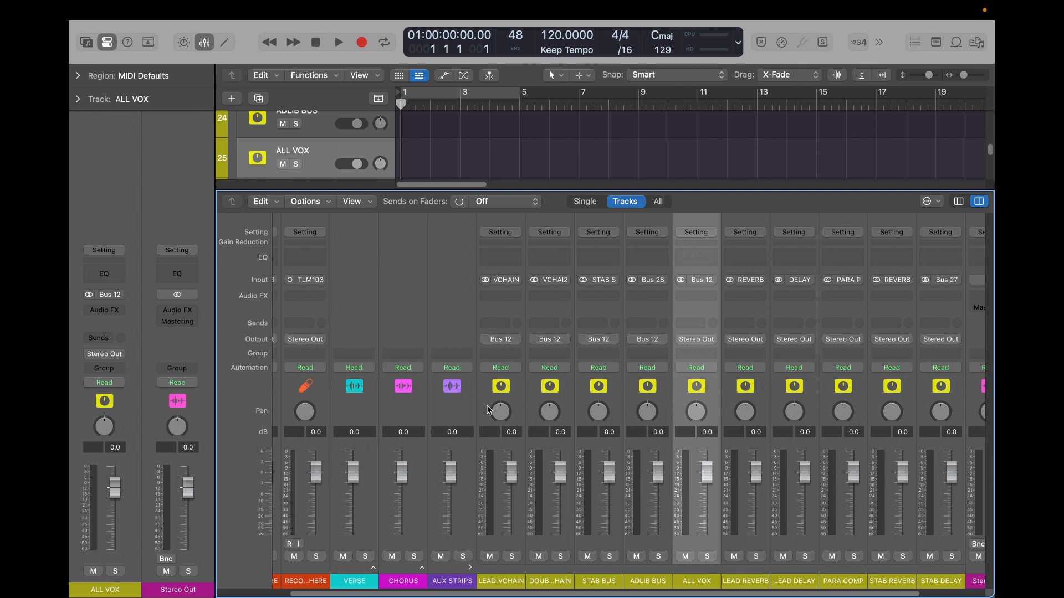
key(x)
scroll(276, 185, up, 4)
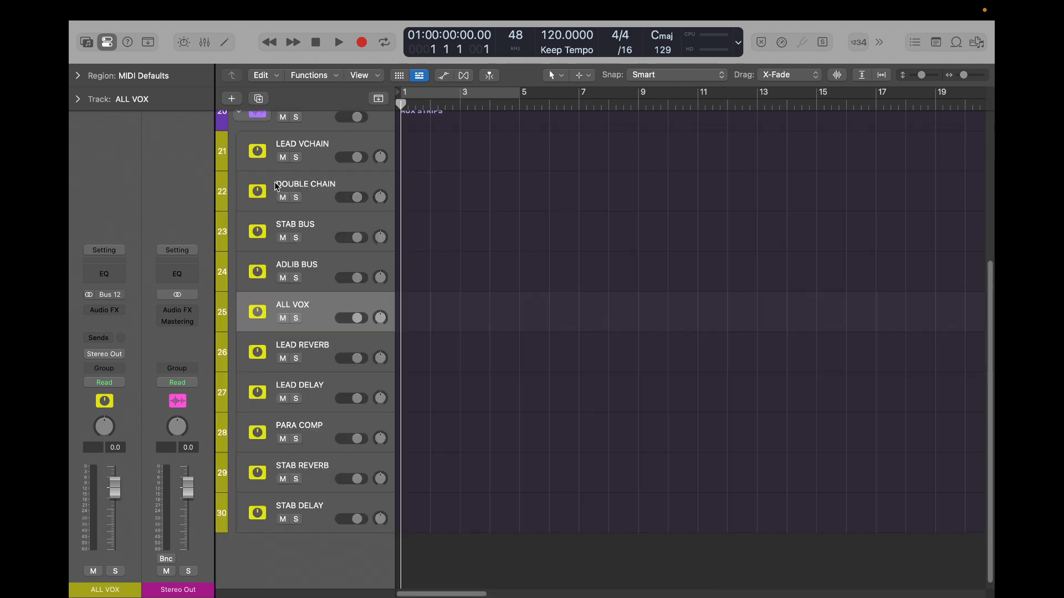
click(240, 220)
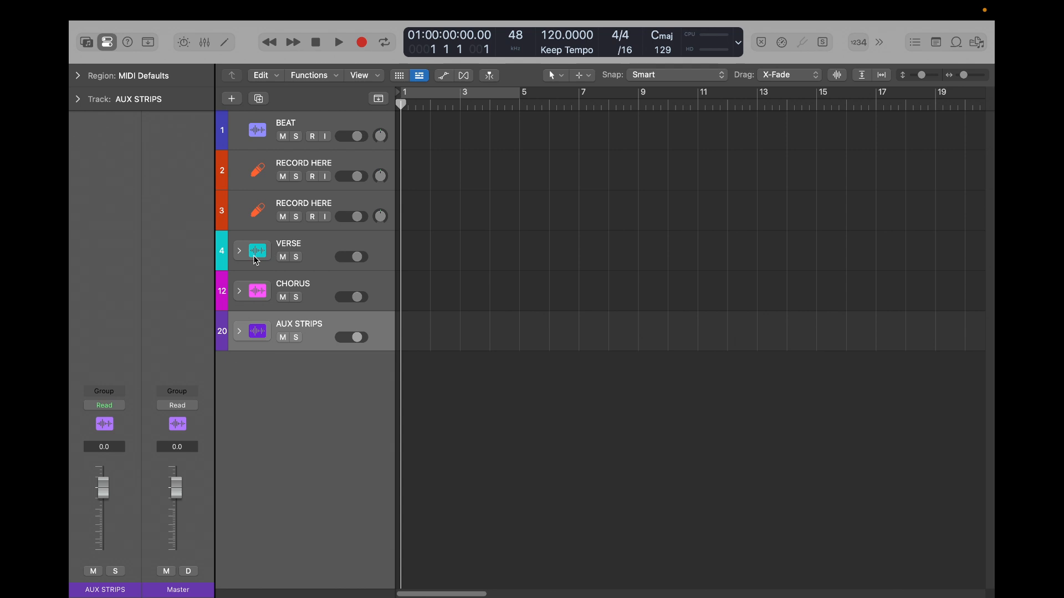
- Open and collapse the VERSE and CHORUS stacks to check their tracks, and show the mixer
click(238, 251)
scroll(373, 320, down, 1)
scroll(373, 322, down, 1)
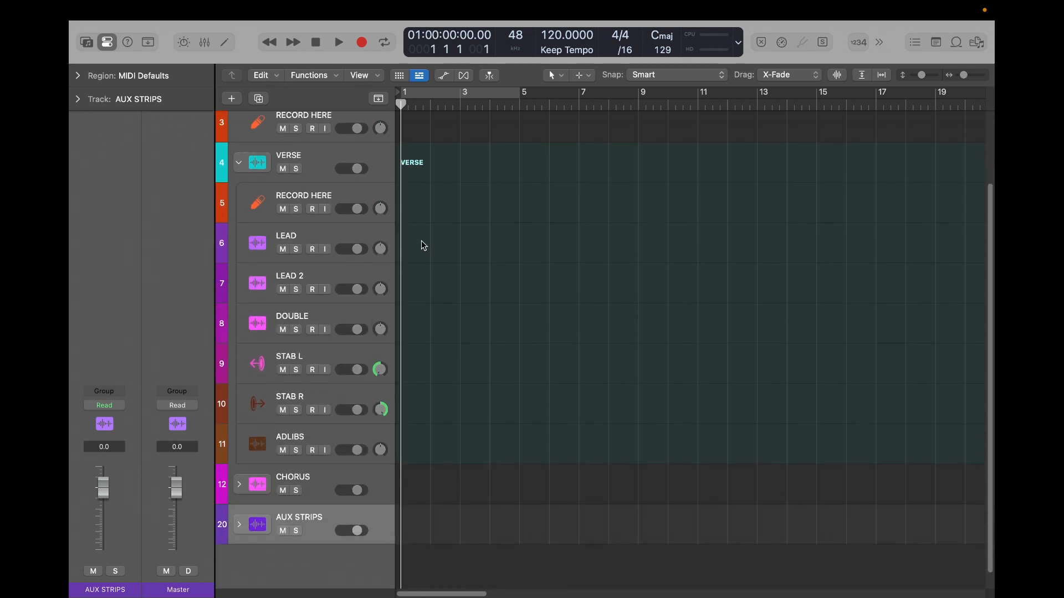
click(239, 164)
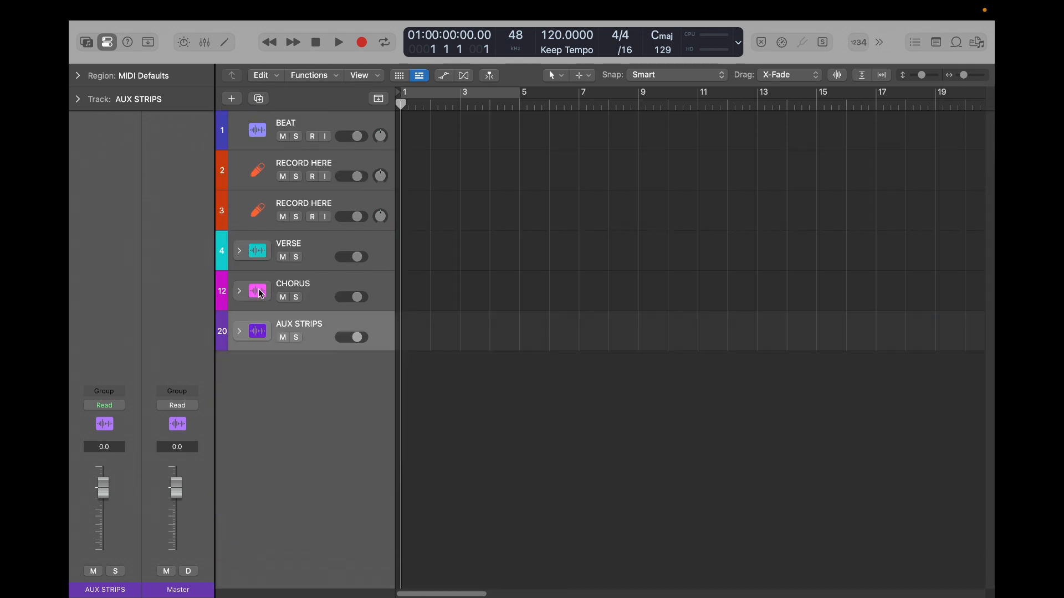
click(238, 290)
click(238, 291)
key(x)
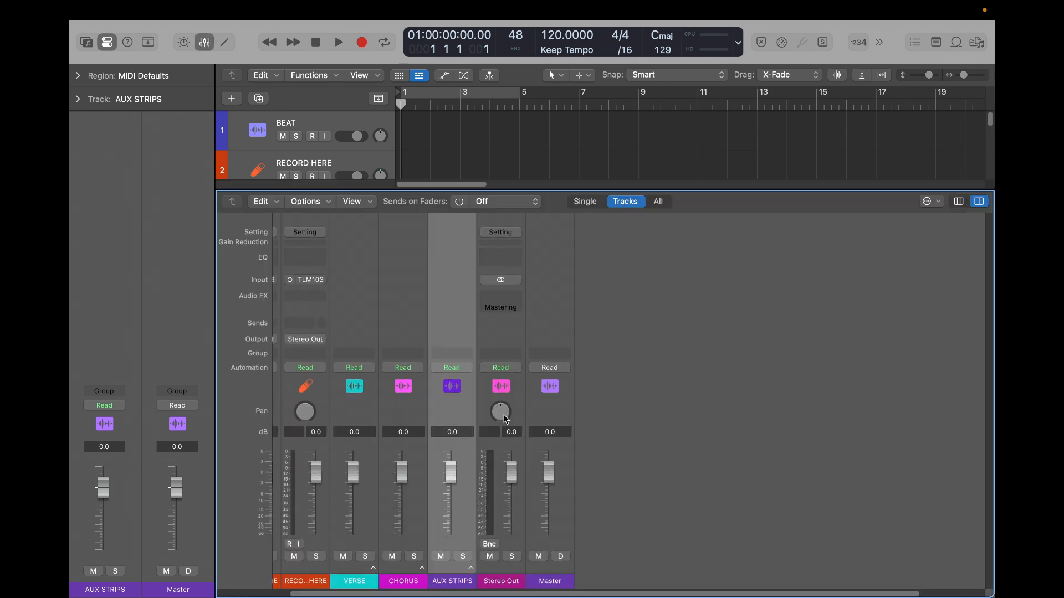
- Expand the AUX STRIPS stack and show its bus channel strips in the mixer
scroll(370, 548, left, 3)
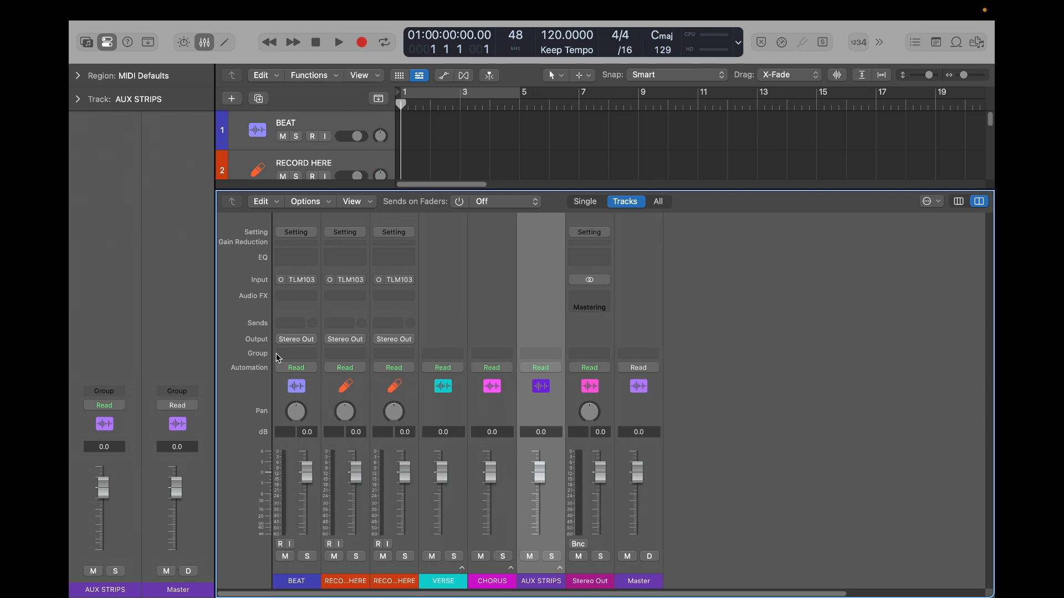
key(x)
click(239, 331)
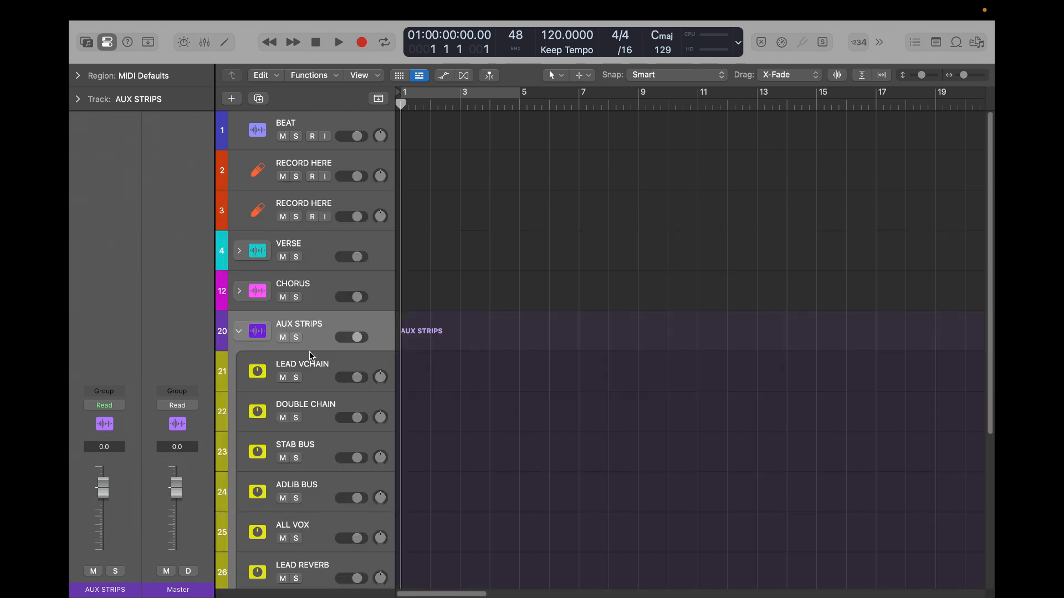
key(x)
scroll(687, 495, right, 2)
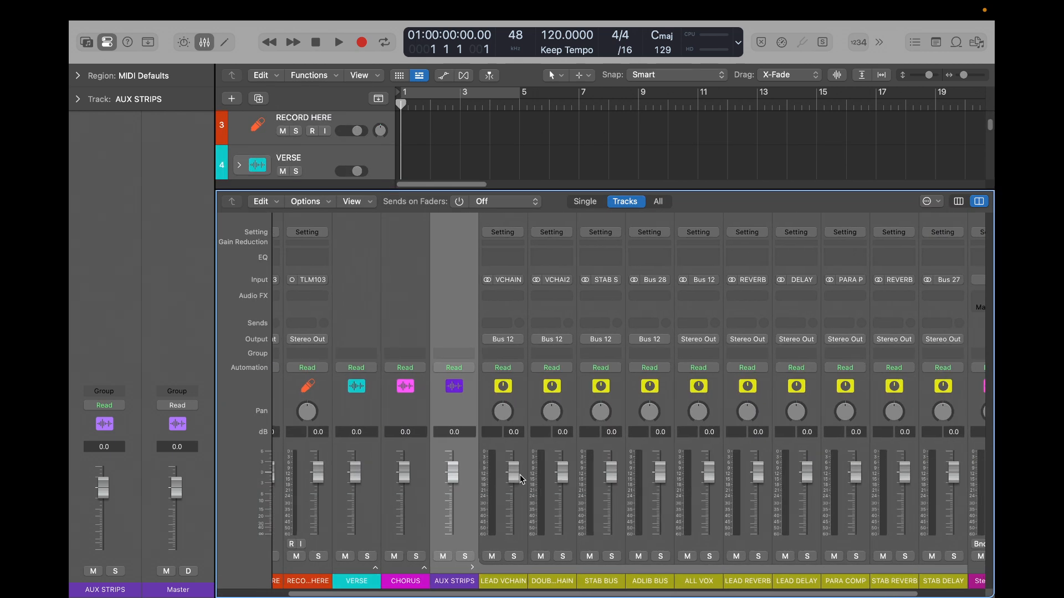
- Try lowering the LEAD VCHAIN, DOUBLE CHAIN, STAB BUS and ADLIB BUS faders one at a time, resetting each to 0.0 dB
drag(514, 472, 519, 510)
alt+click(514, 490)
drag(562, 472, 563, 512)
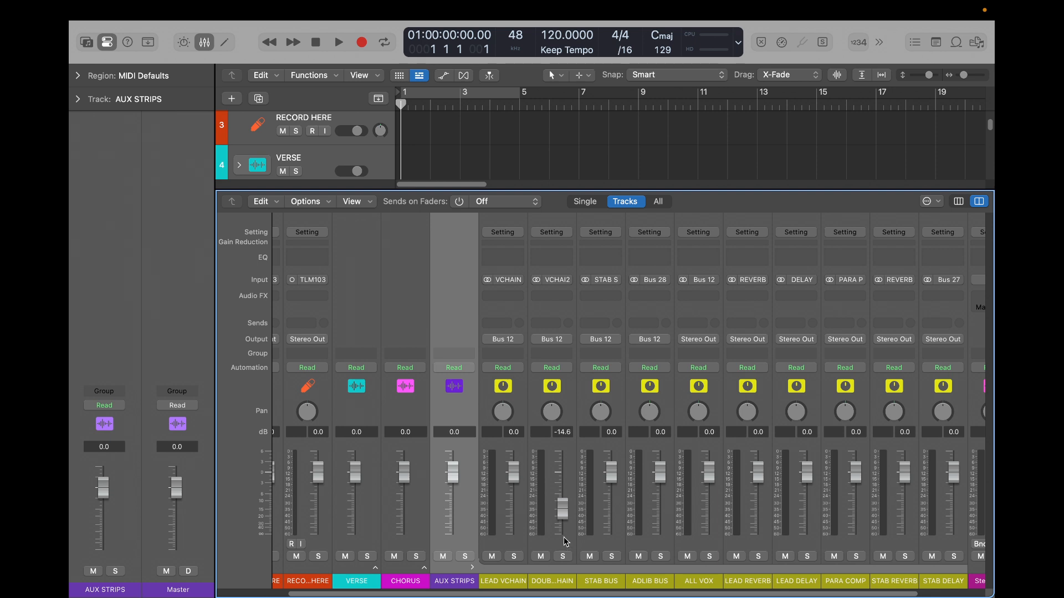
alt+click(564, 507)
mouse_move(562, 472)
mouse_down()
mouse_move(562, 498)
mouse_move(563, 457)
mouse_move(562, 492)
mouse_up()
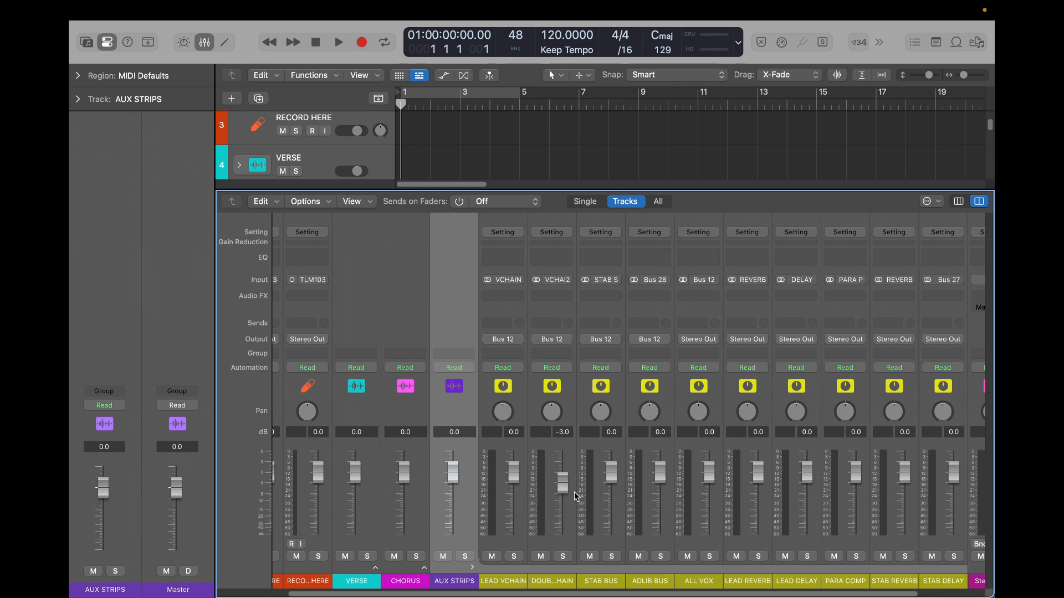
alt+click(565, 487)
drag(612, 473, 612, 513)
alt+click(611, 514)
drag(660, 472, 660, 508)
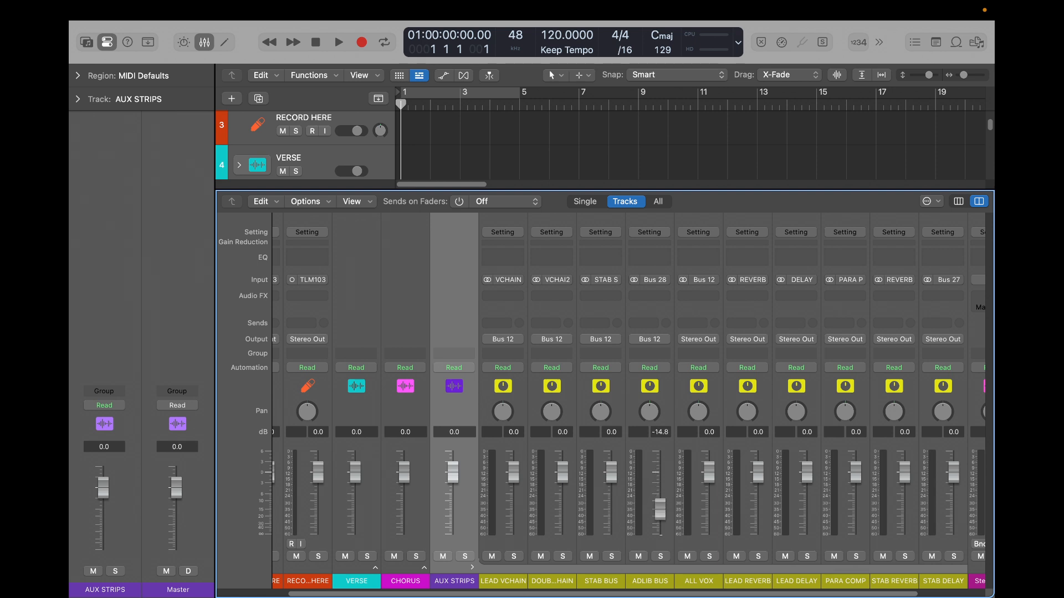
alt+click(664, 515)
- Lower the faders of ADLIB BUS to -4.4, STAB BUS to -8.2, DOUBLE CHAIN to -4.9 and LEAD VCHAIN to -5.8 dB
drag(660, 472, 664, 501)
drag(613, 477, 612, 503)
drag(562, 472, 565, 505)
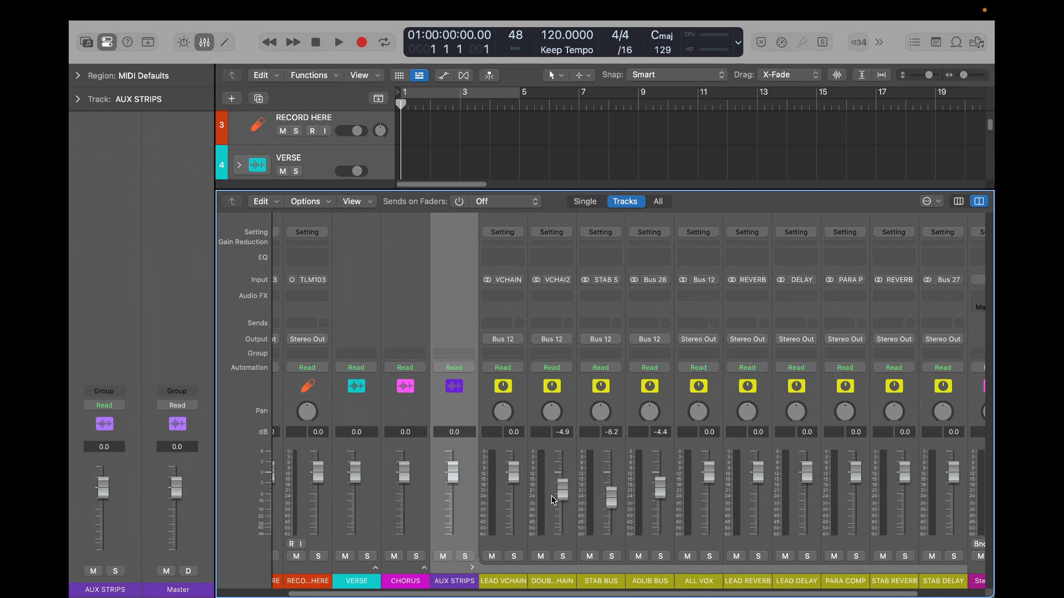
drag(514, 472, 513, 491)
- Select the ALL VOX channel strip and pull its volume fader all the way down to -∞
click(696, 538)
mouse_move(708, 472)
mouse_down()
mouse_move(708, 533)
mouse_move(709, 467)
mouse_move(709, 502)
mouse_move(710, 478)
mouse_up()
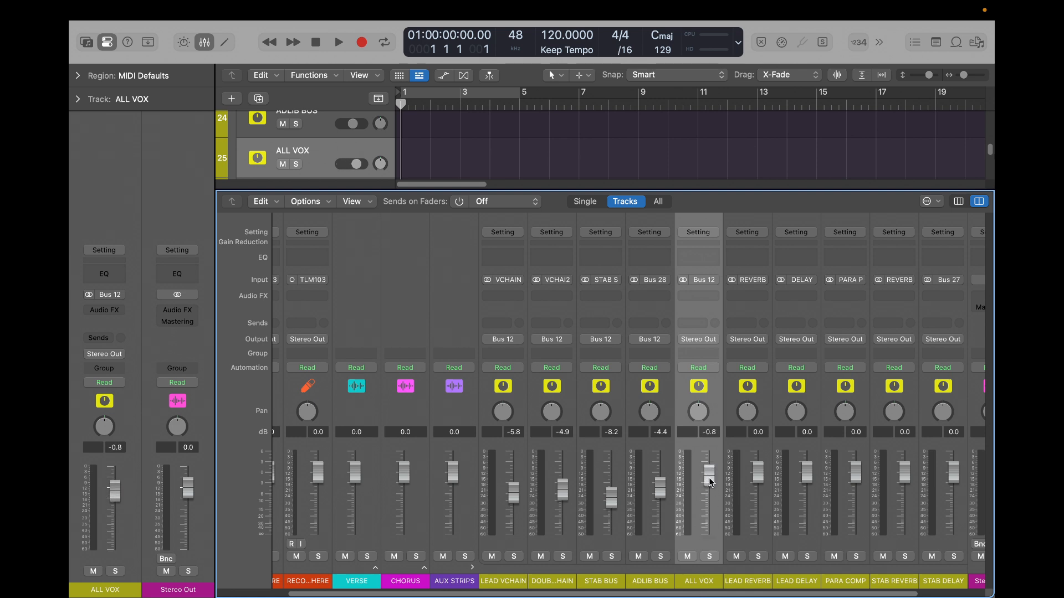
drag(710, 478, 709, 535)
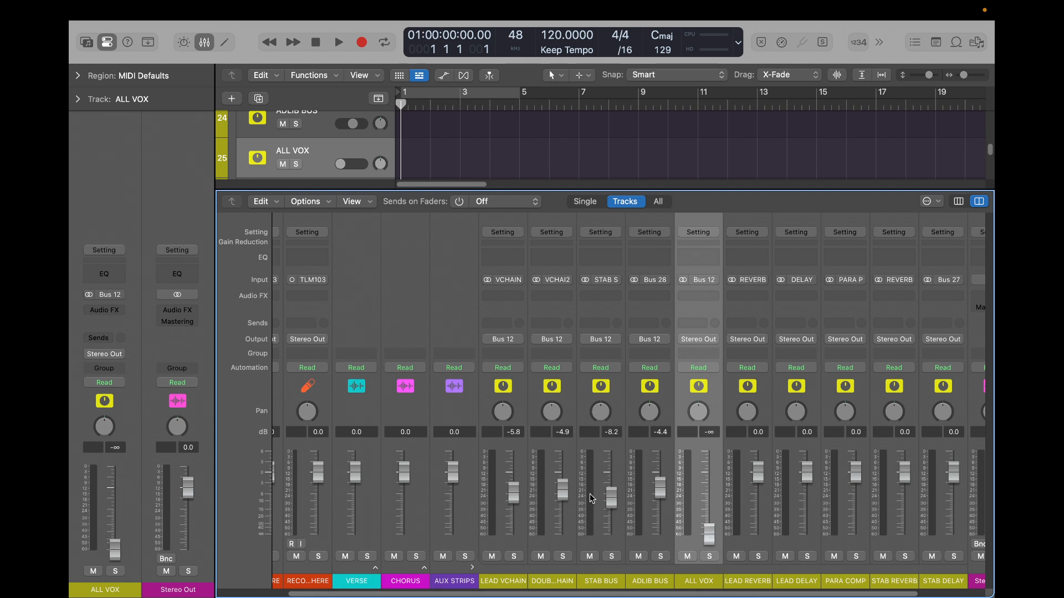
- Select the LEAD VCHAIN to ADLIB BUS strips together and reset their faders and the ALL VOX fader to 0.0 dB
click(655, 464)
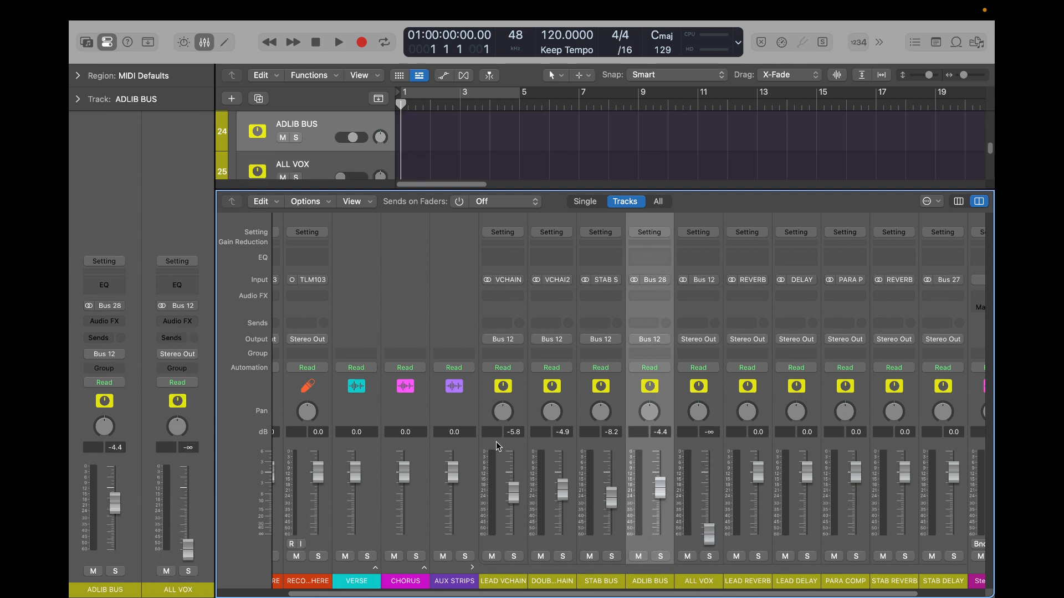
shift+click(498, 446)
alt+click(512, 495)
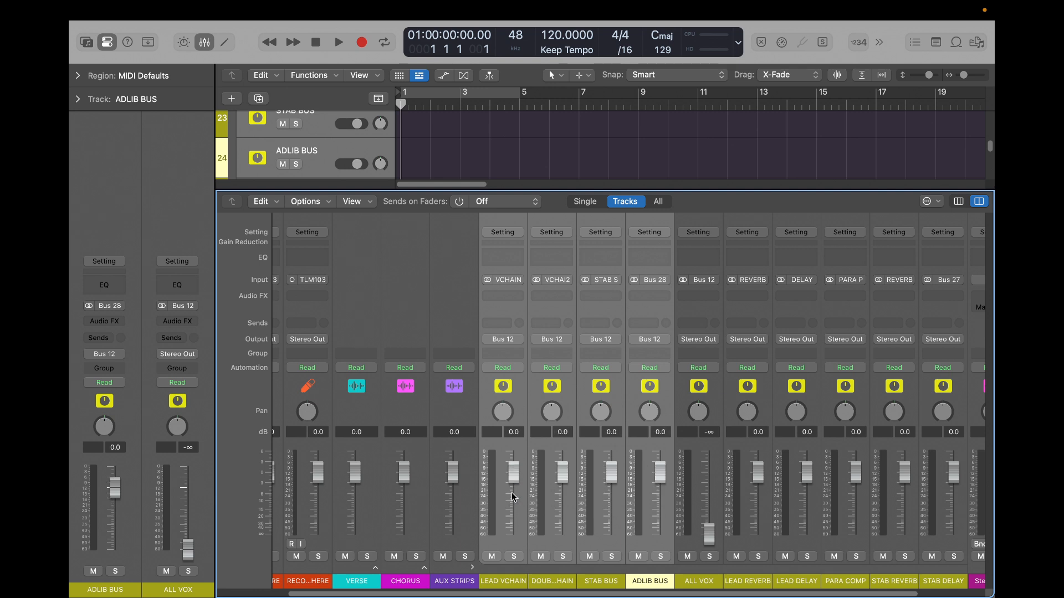
alt+click(712, 539)
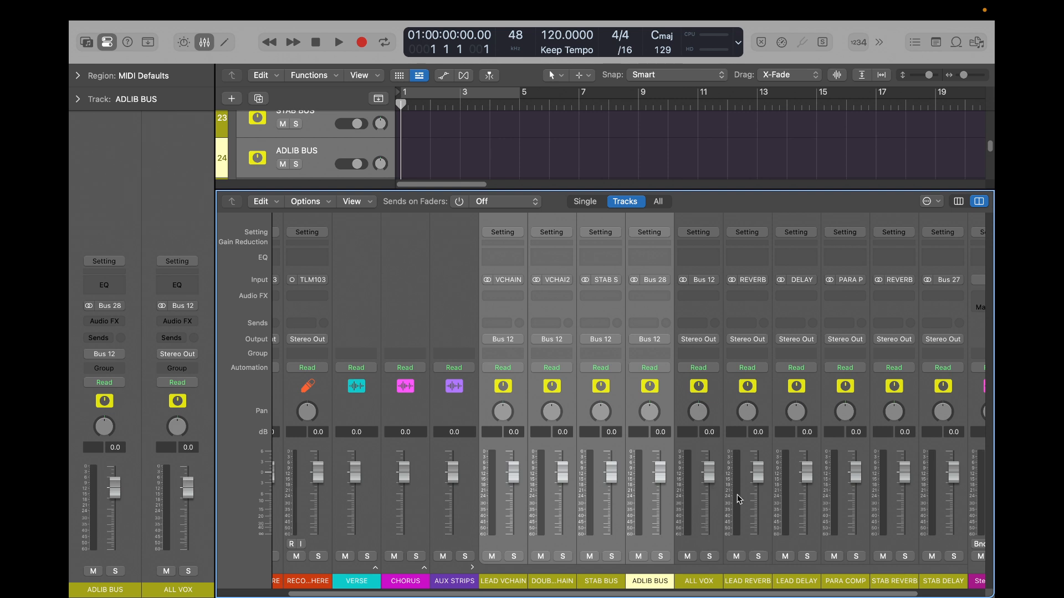
- Check the aux tracks with the mixer hidden and shown, selecting the ALL VOX and LEAD REVERB channel strips
key(x)
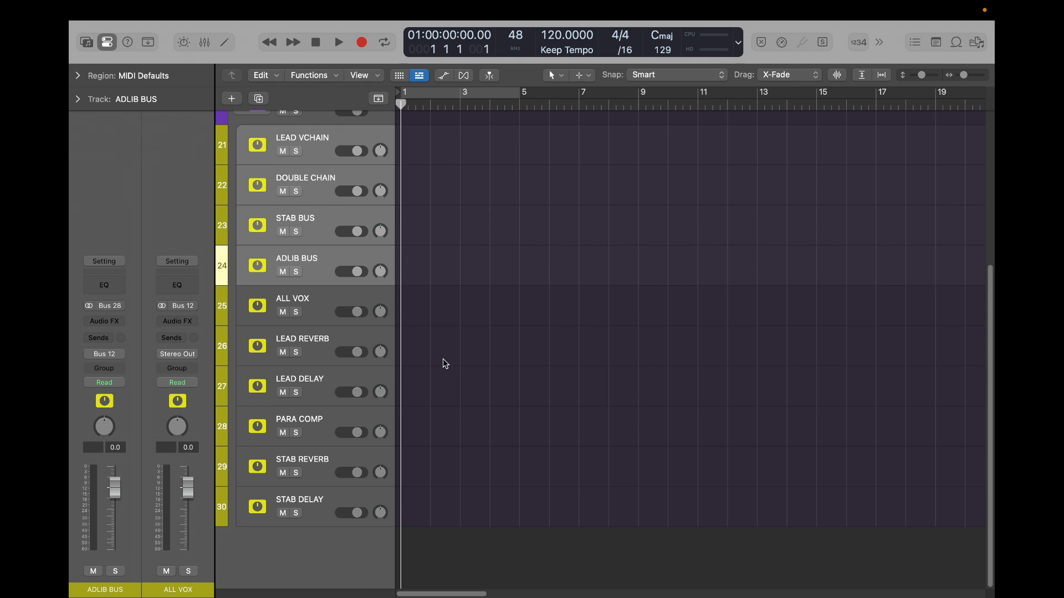
key(x)
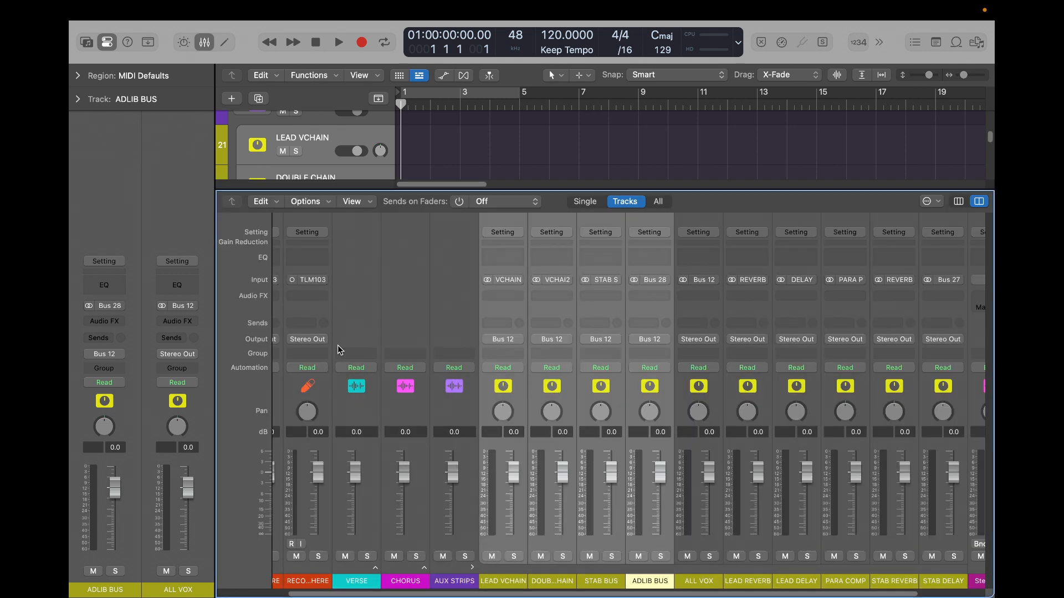
click(687, 529)
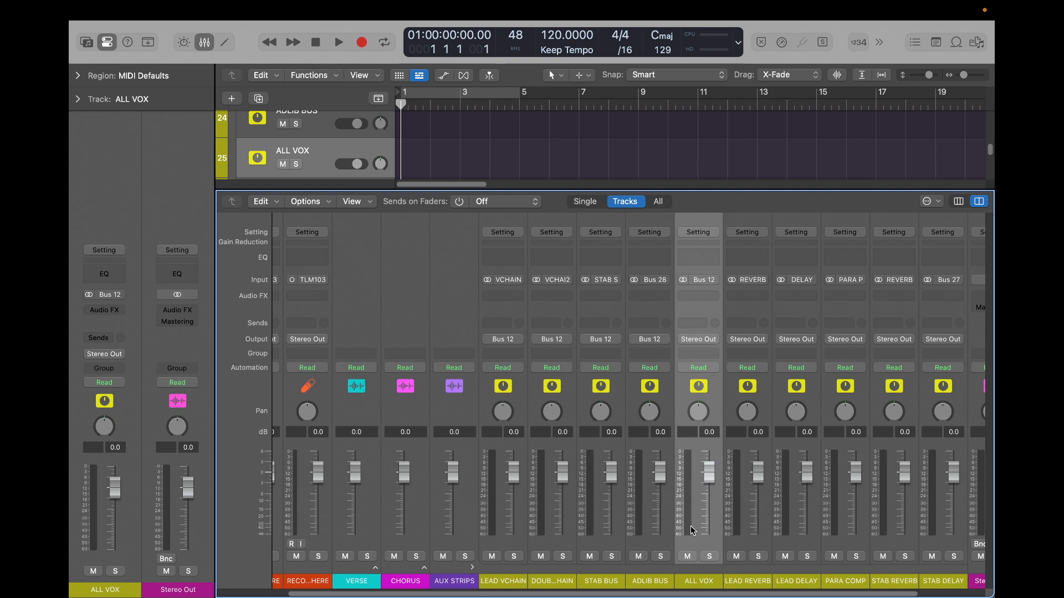
scroll(721, 526, right, 3)
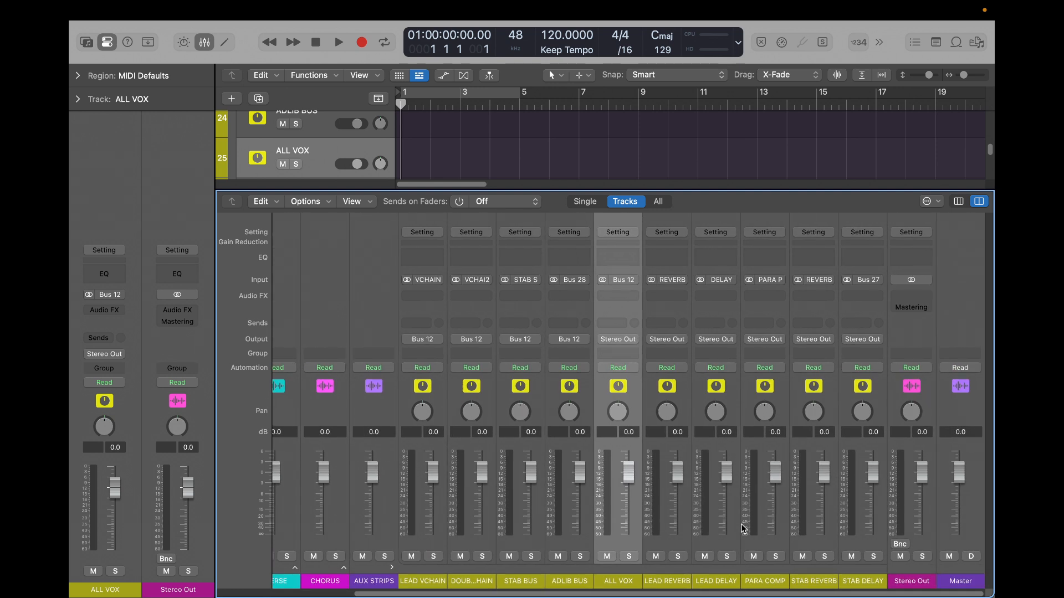
click(667, 543)
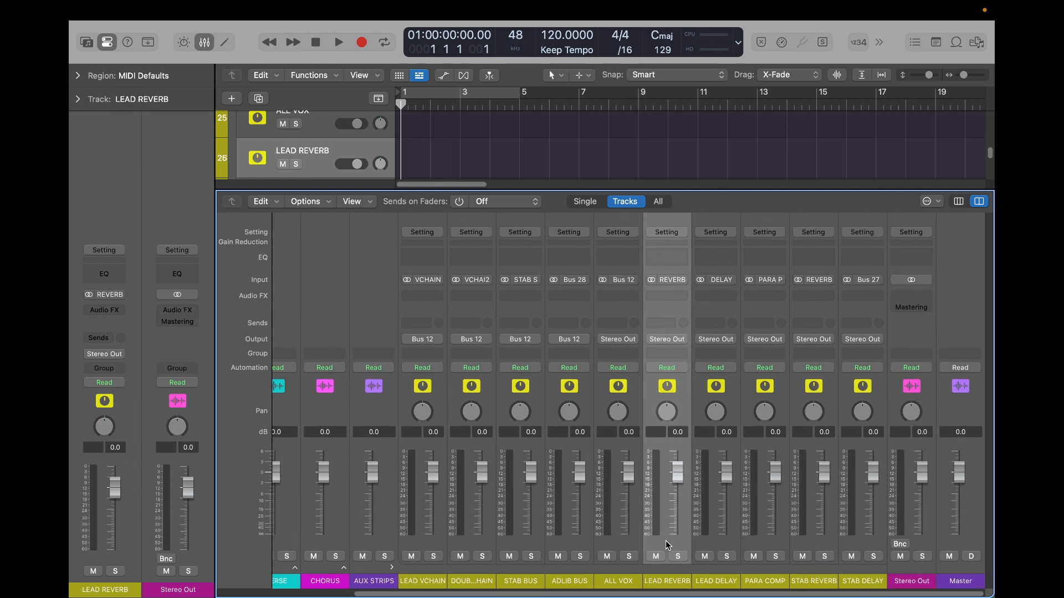
- Hide the mixer and move the STAB REVERB track directly below LEAD REVERB and STAB DELAY directly below LEAD DELAY
key(x)
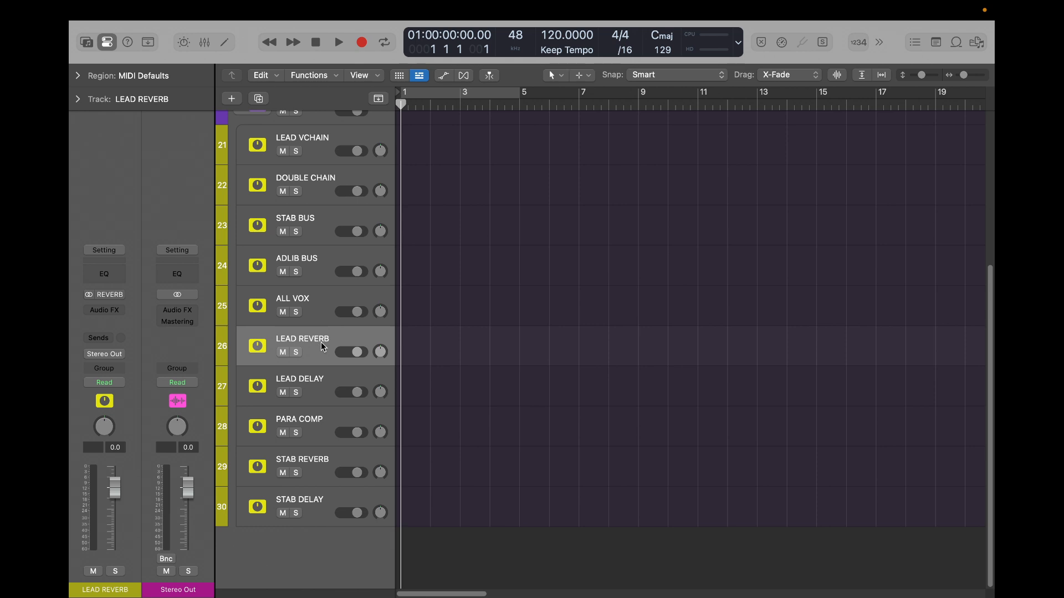
drag(320, 469, 325, 369)
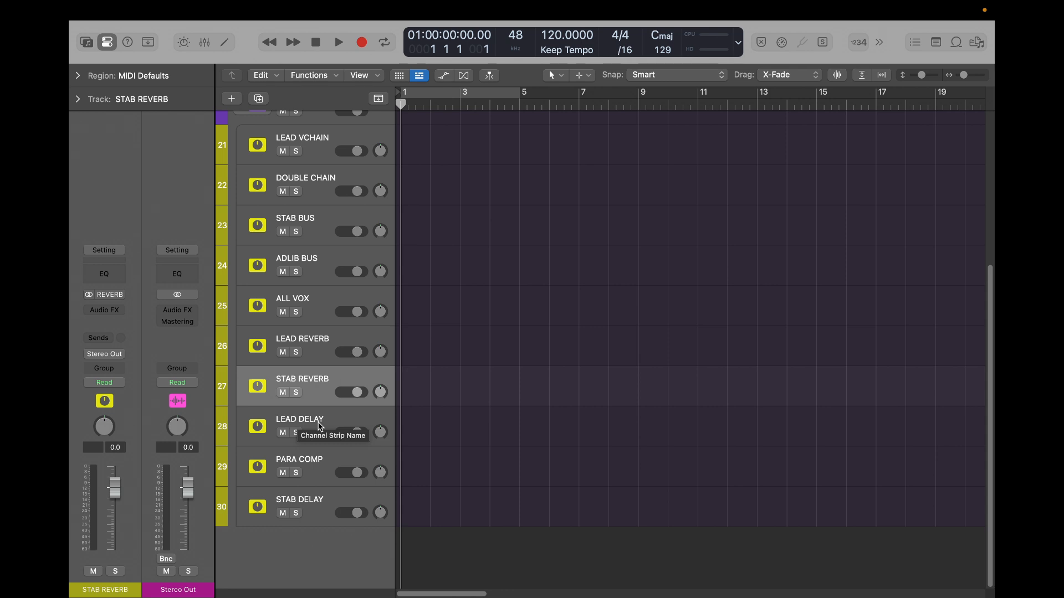
drag(313, 507, 311, 448)
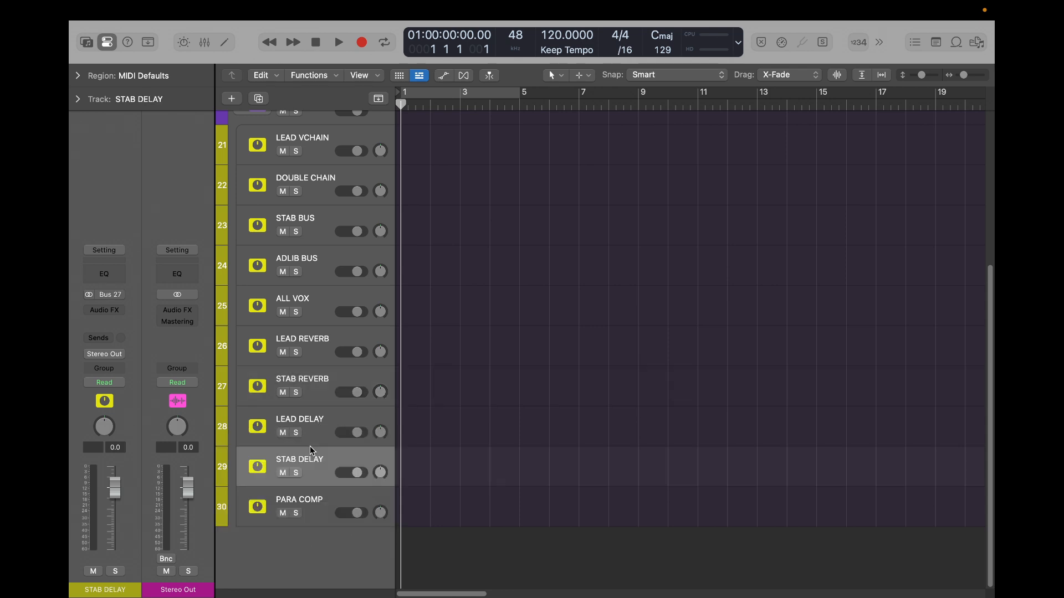
- Move the LEAD DELAY track directly below LEAD REVERB, and select the PARA COMP track
click(310, 420)
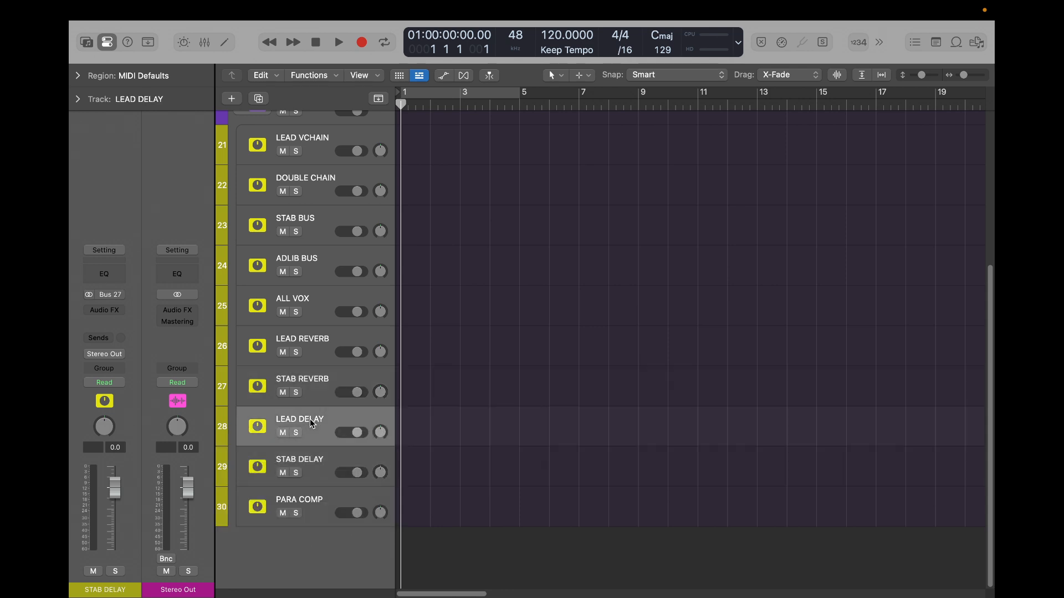
click(305, 338)
drag(310, 422, 309, 369)
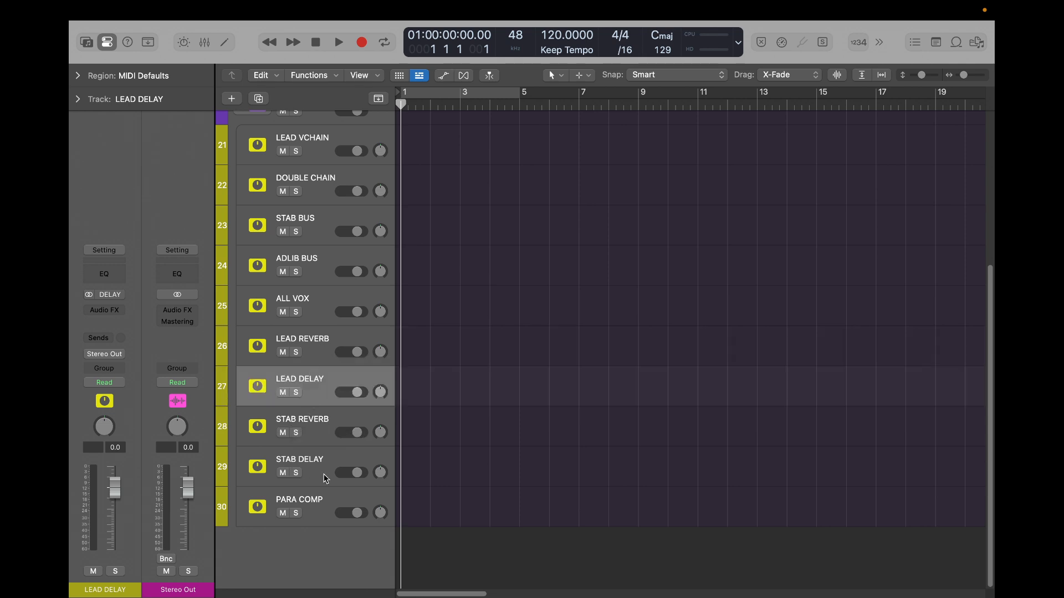
click(319, 502)
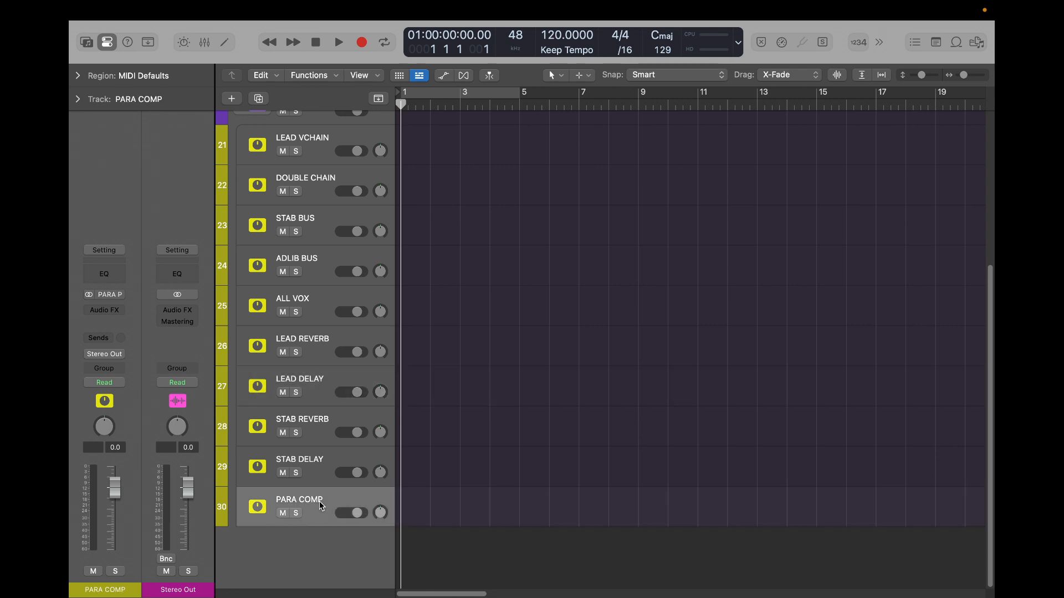
- Show the mixer and go through the LEAD VCHAIN, DOUBLE CHAIN, STAB BUS and ADLIB BUS channel strips to review the vocal buses
key(x)
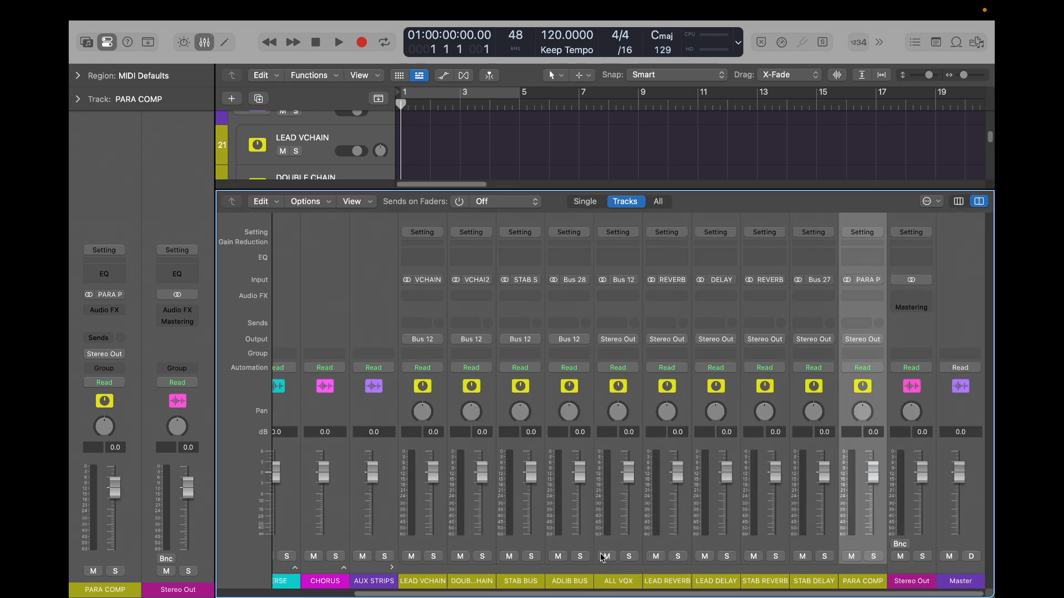
click(444, 552)
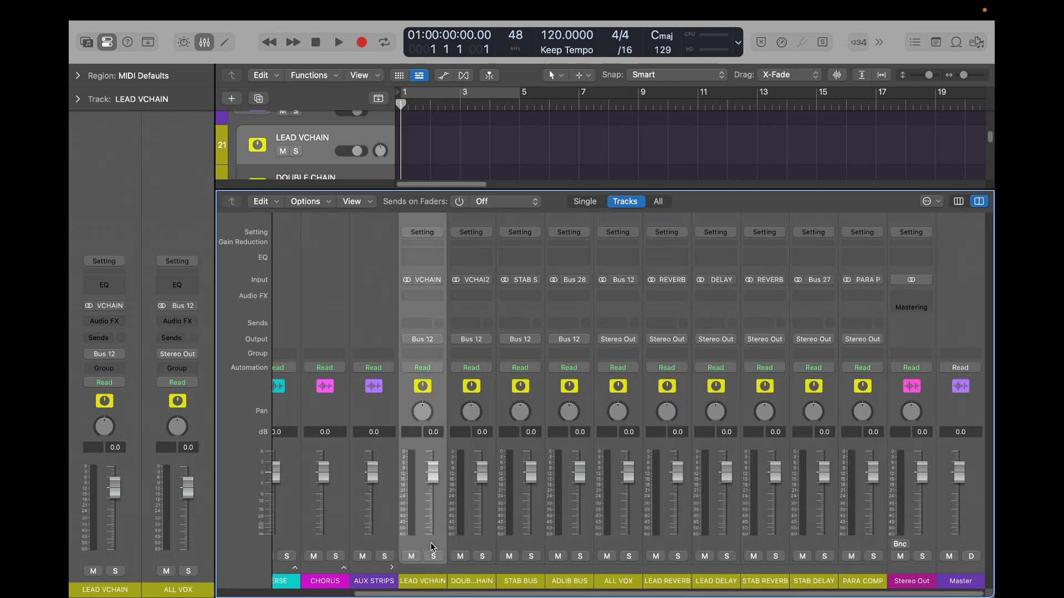
click(471, 548)
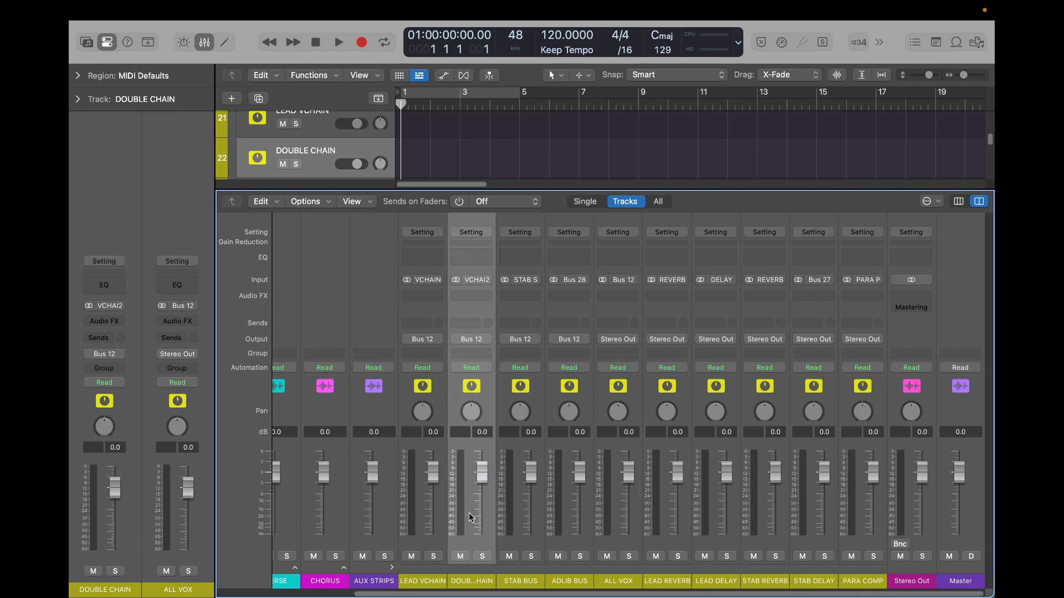
click(519, 536)
click(577, 546)
drag(549, 546, 544, 546)
click(570, 545)
click(524, 545)
click(571, 545)
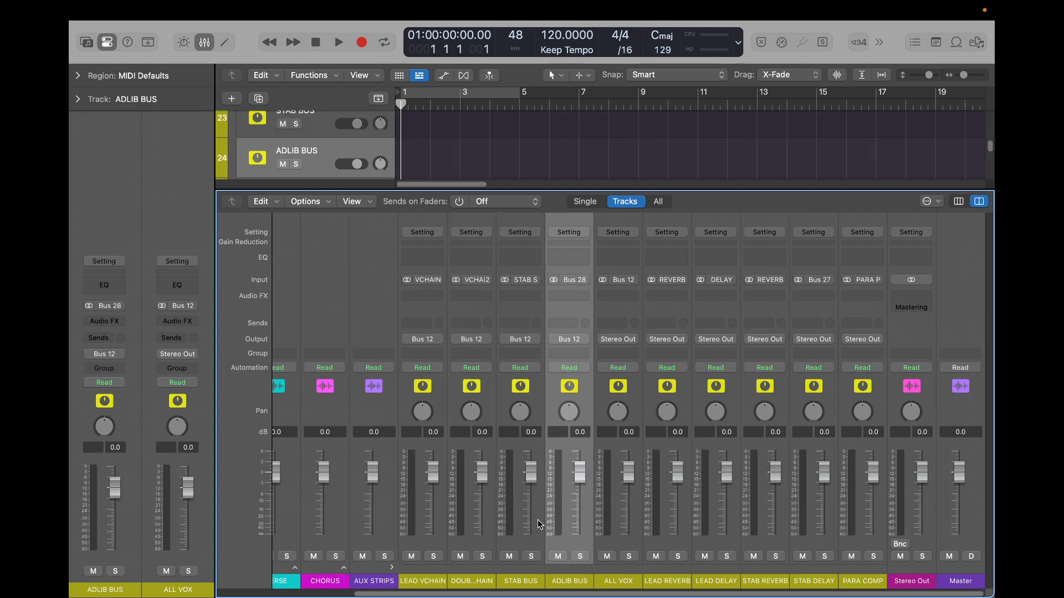
- Reduce the track height with the mixer hidden until every track fits, and collapse the AUX STRIPS stack
key(x)
scroll(346, 269, up, 5)
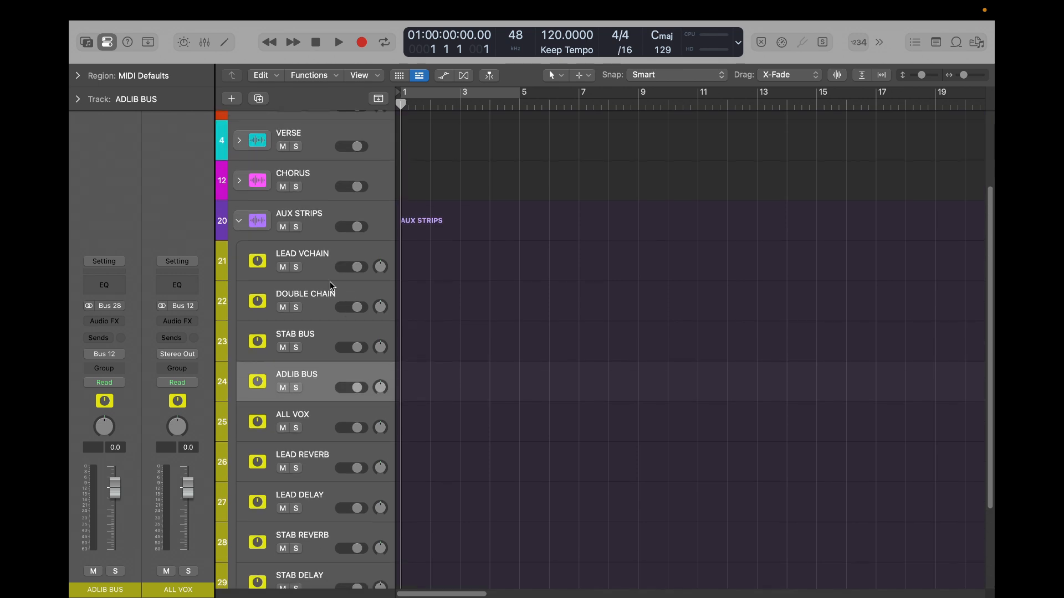
key(super+Up)
key(super+Up)
key(super+Up)
key(super+Up)
key(super+Up)
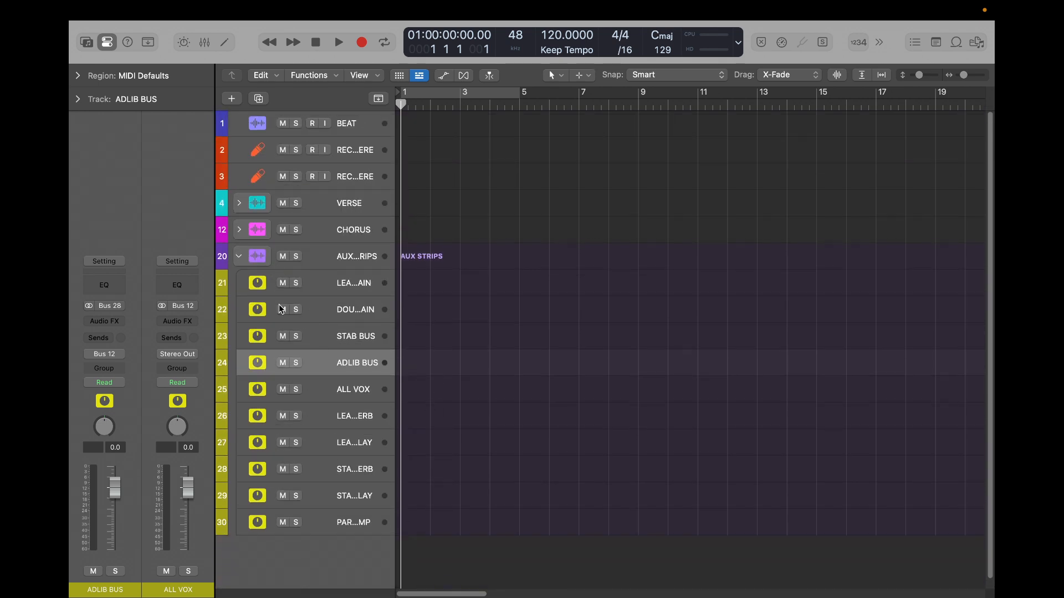
click(240, 257)
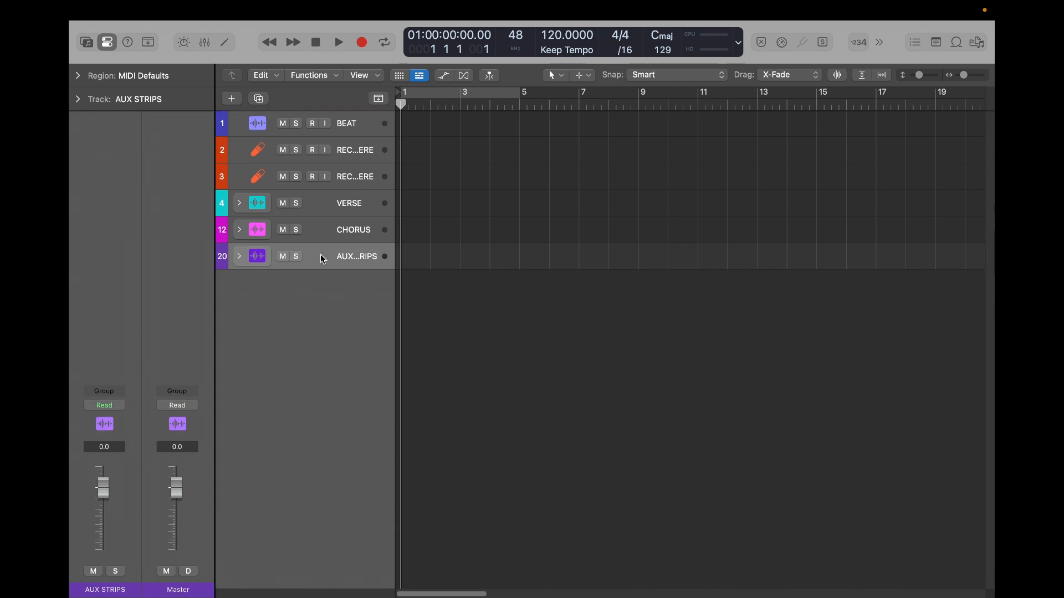
- Expand the VERSE and CHORUS stacks to review their tracks, select the CHORUS stack's record track, and collapse both stacks
click(239, 205)
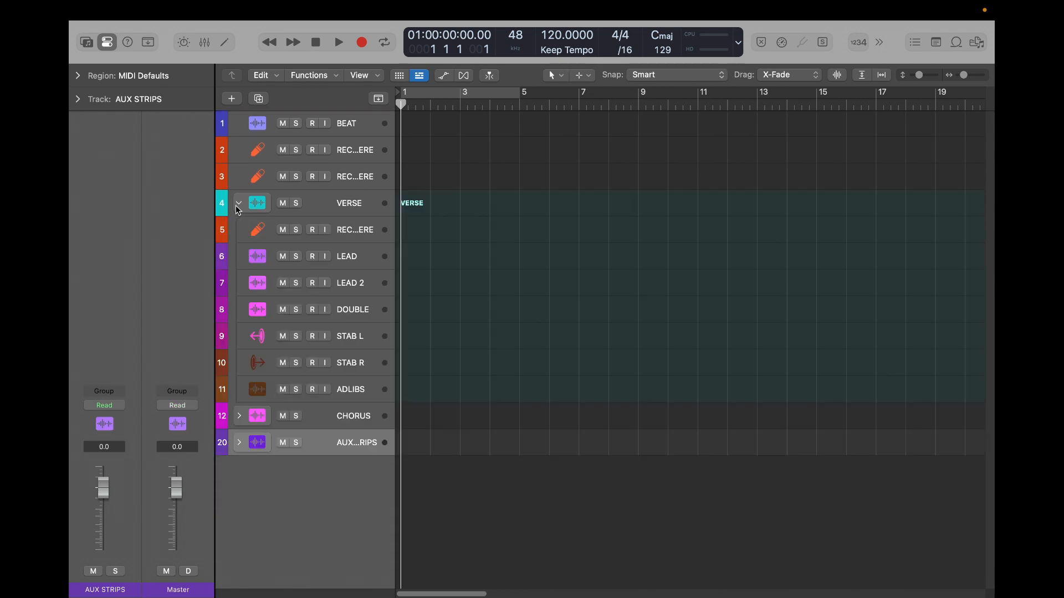
click(240, 416)
scroll(478, 387, down, 5)
scroll(443, 366, up, 5)
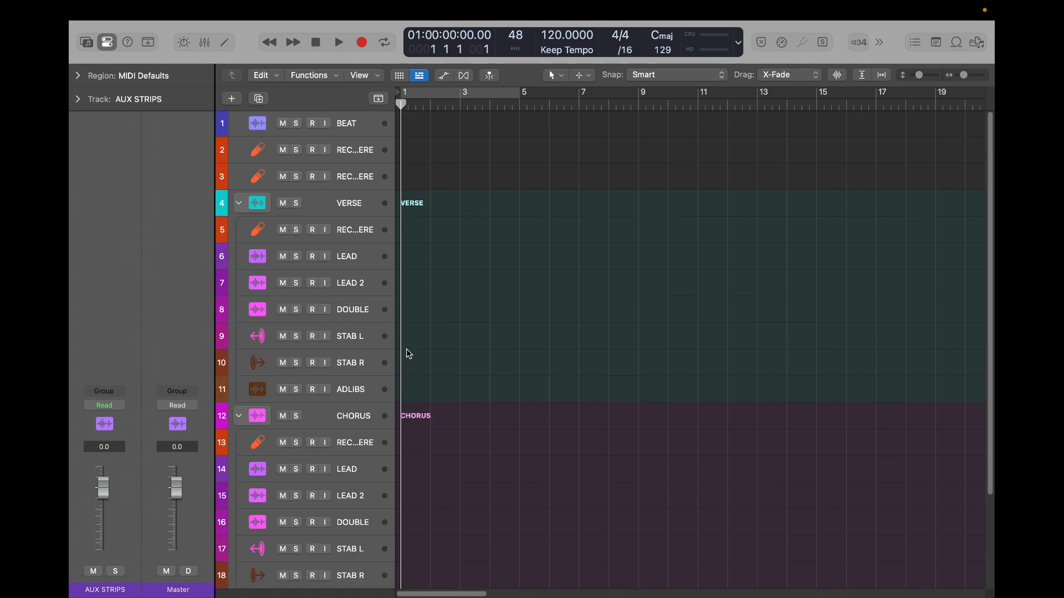
click(239, 203)
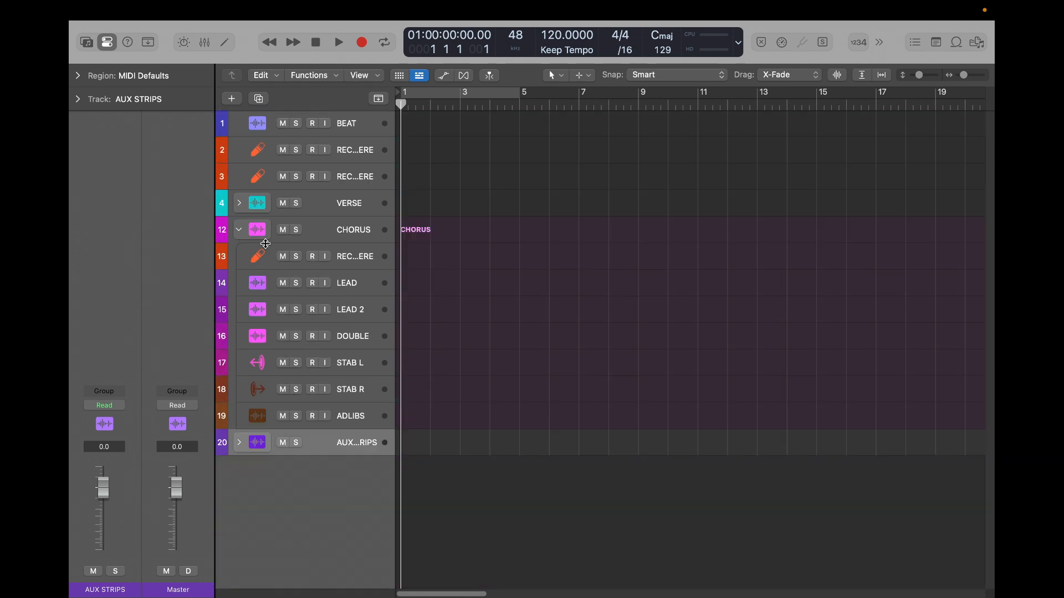
click(359, 262)
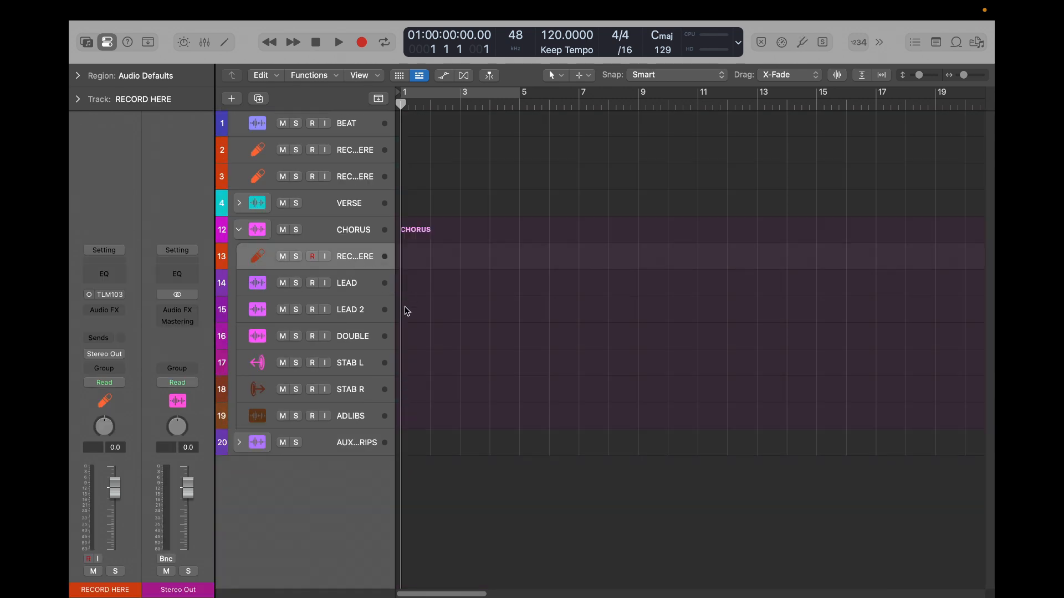
click(239, 230)
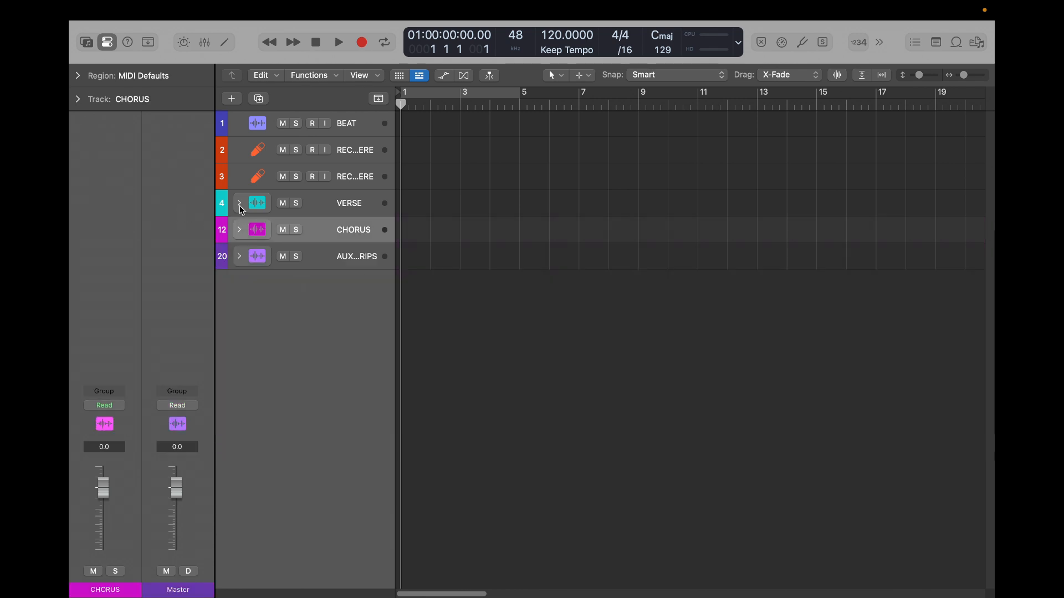
- Enlarge the track rows until their full controls show, and change the BEAT track's icon to the circled music note
key(super+Down)
key(super+Down)
key(super+Down)
key(super+Down)
key(super+Down)
key(super+Down)
key(super+Down)
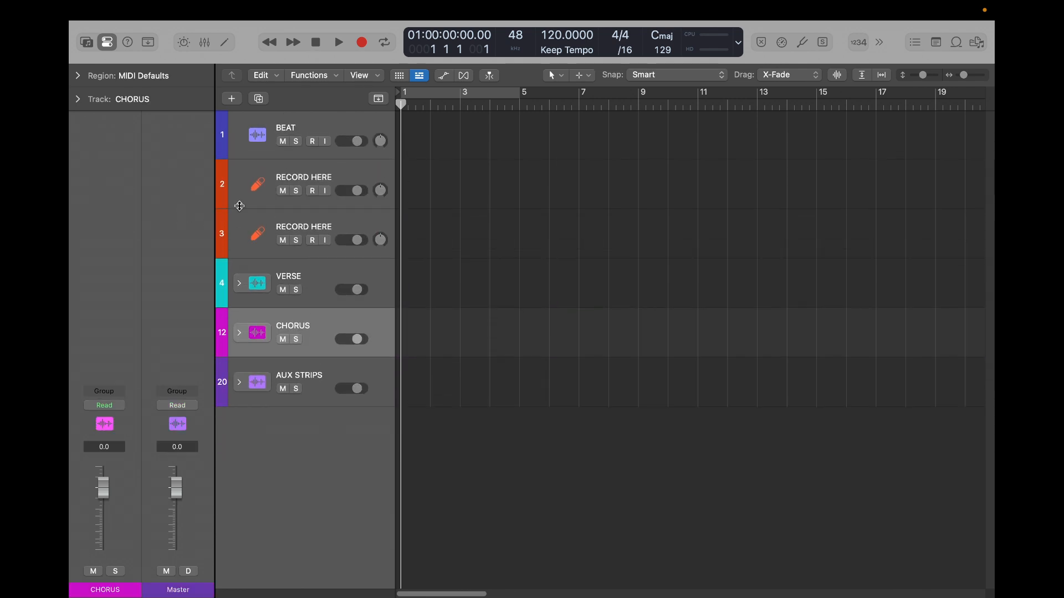
key(super+Down)
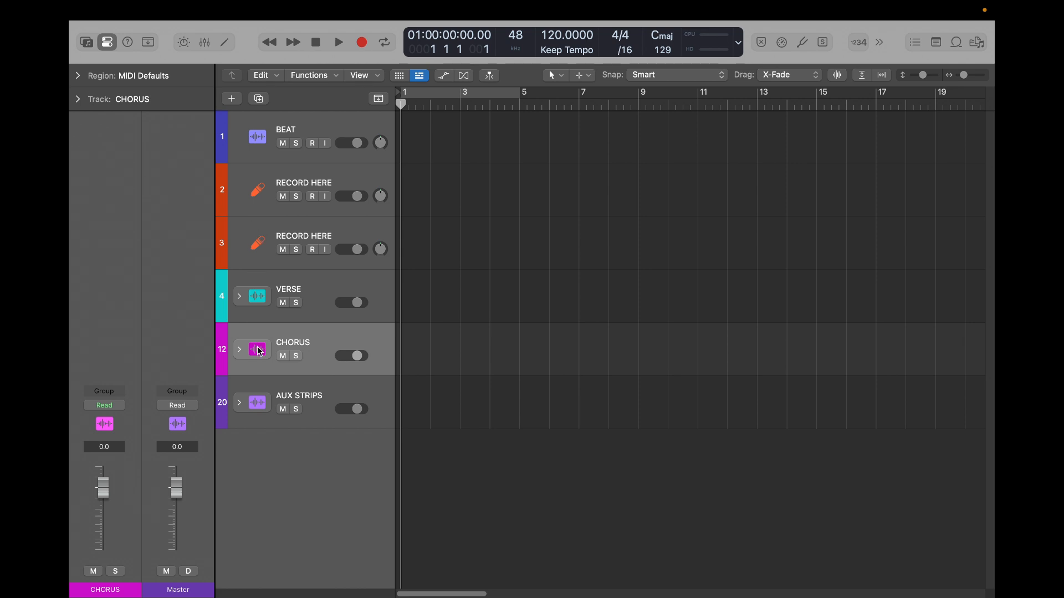
mouse_move(586, 2)
click(287, 130)
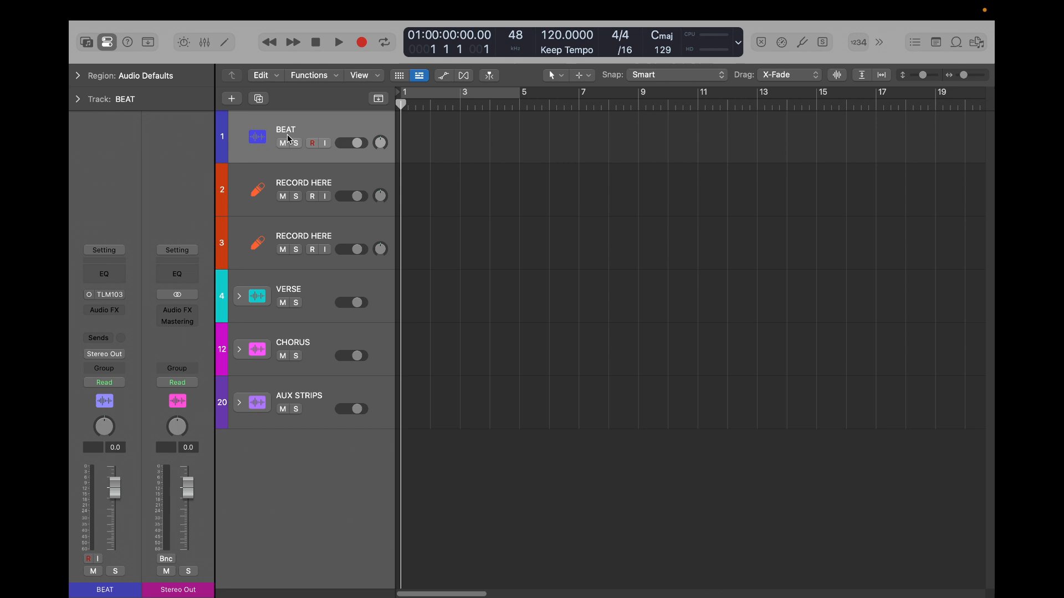
click(258, 145)
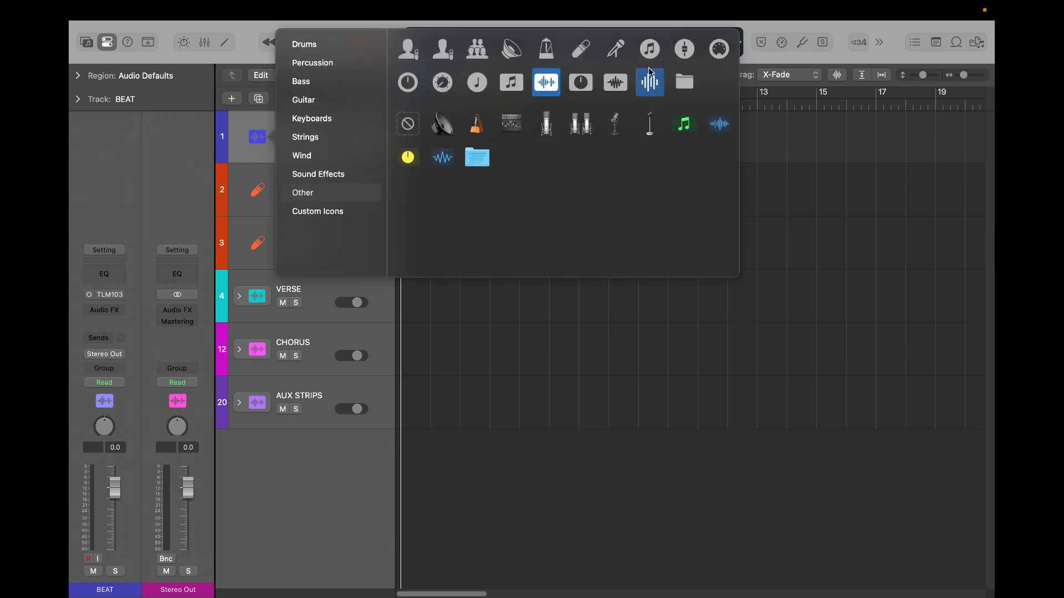
click(649, 49)
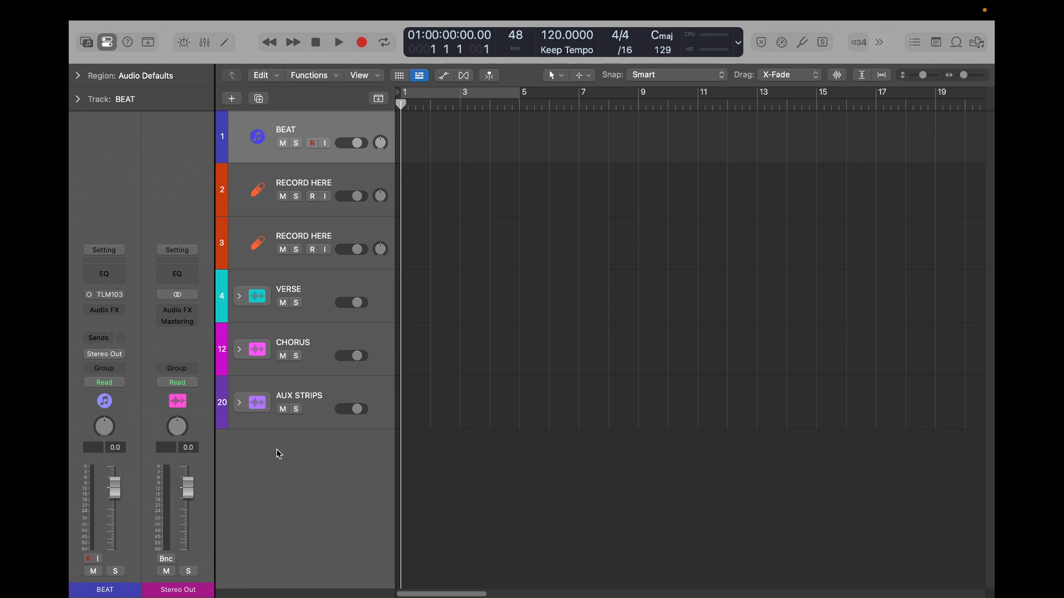
- In the VERSE stack, give LEAD and LEAD 2 the single-singer icon and DOUBLE the three-person group icon
click(239, 297)
scroll(297, 382, down, 4)
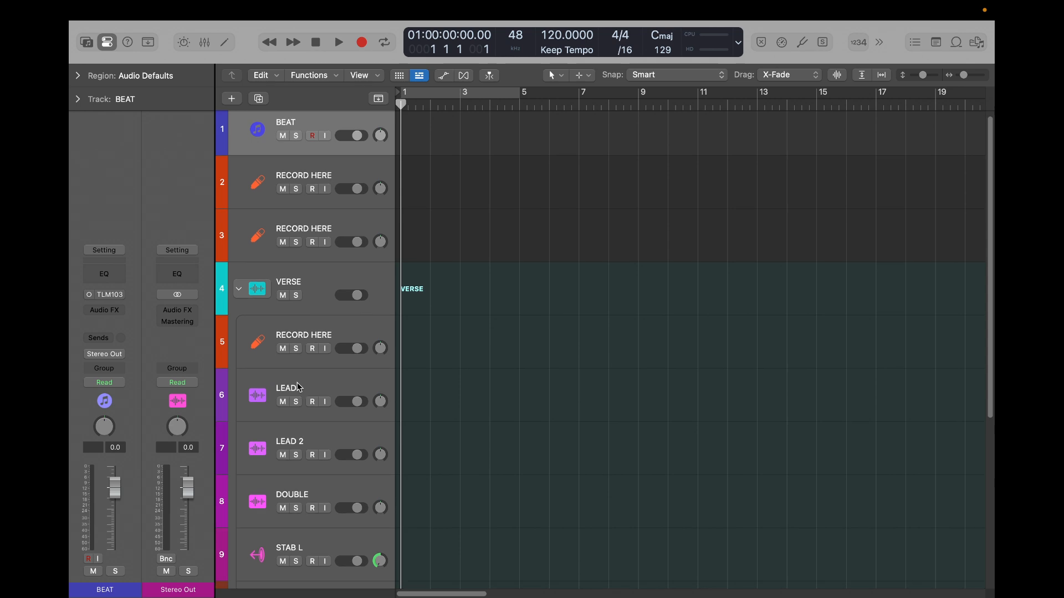
right_click(261, 304)
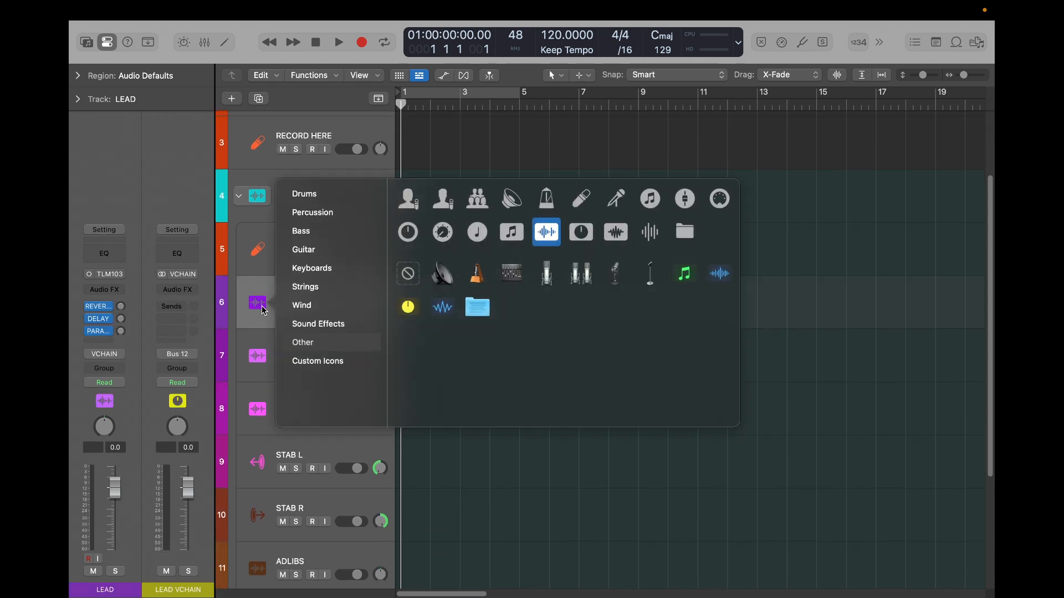
click(450, 203)
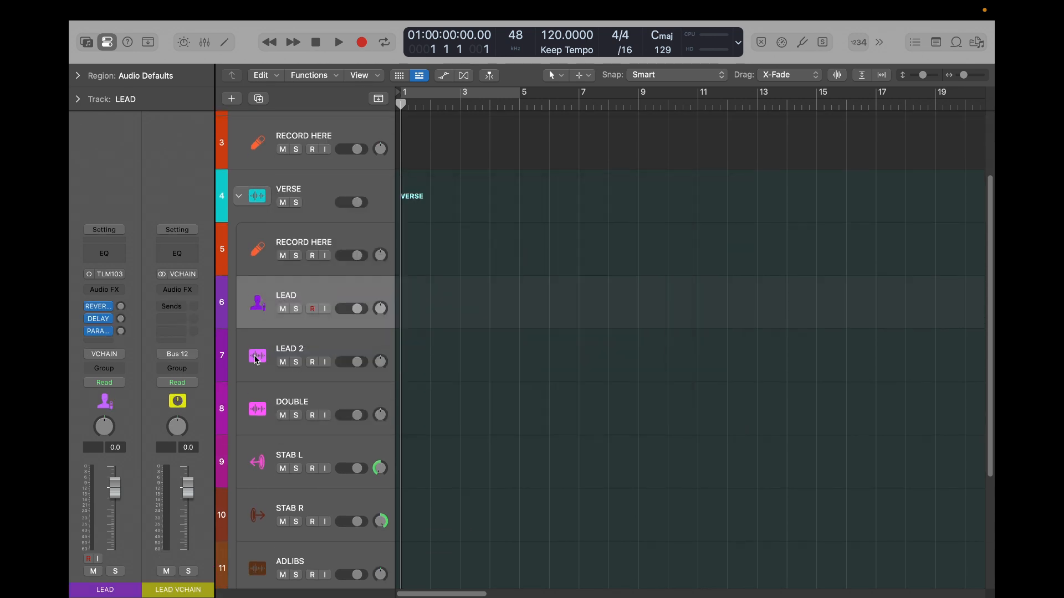
right_click(258, 358)
click(444, 256)
right_click(257, 410)
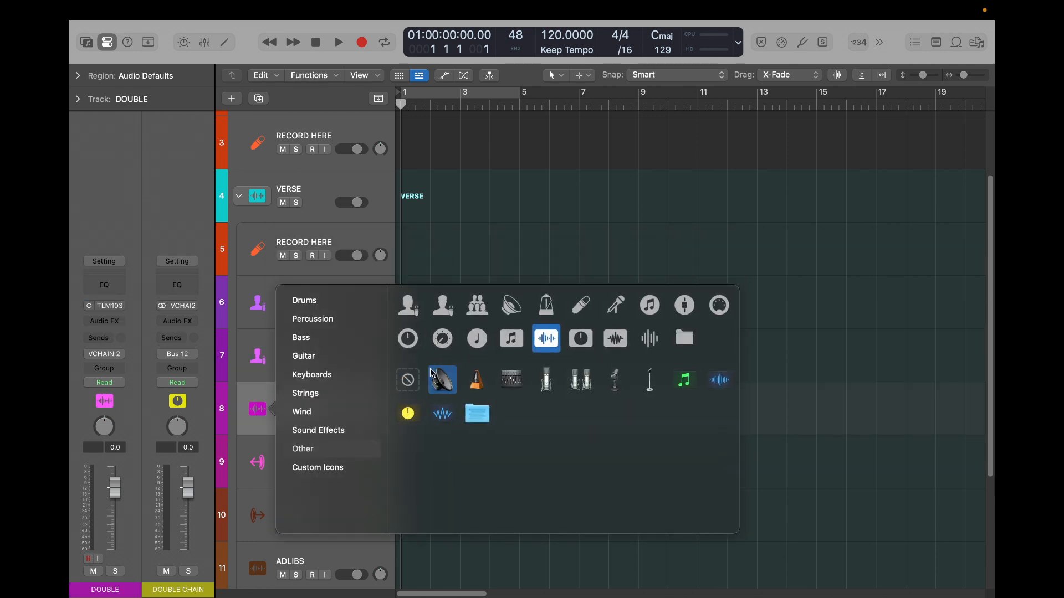
click(477, 306)
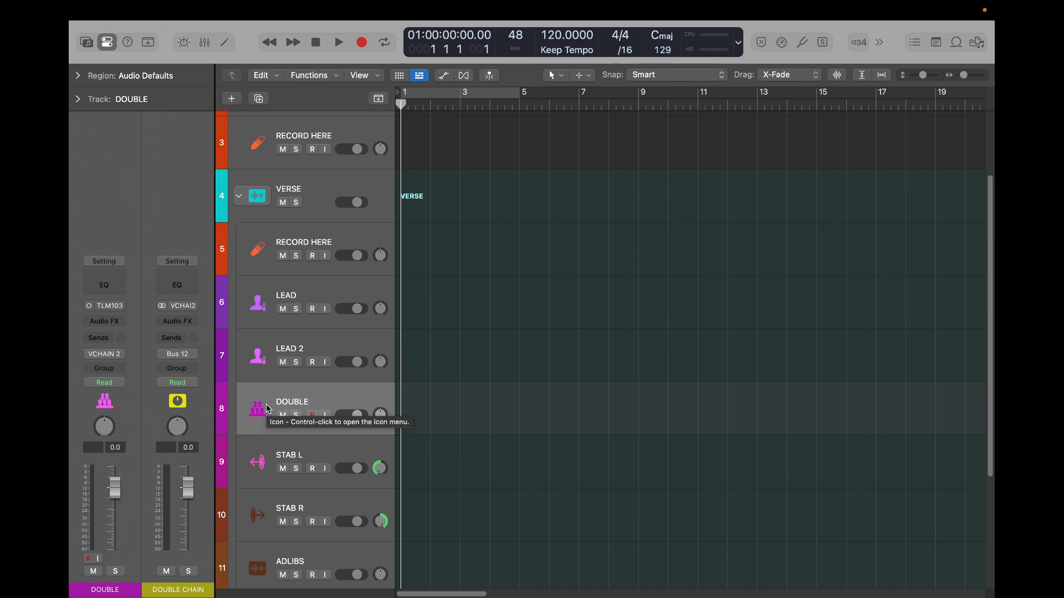
- Try the starburst icon from the Sound Effects category on the VERSE stack's ADLIBS track
scroll(266, 404, down, 4)
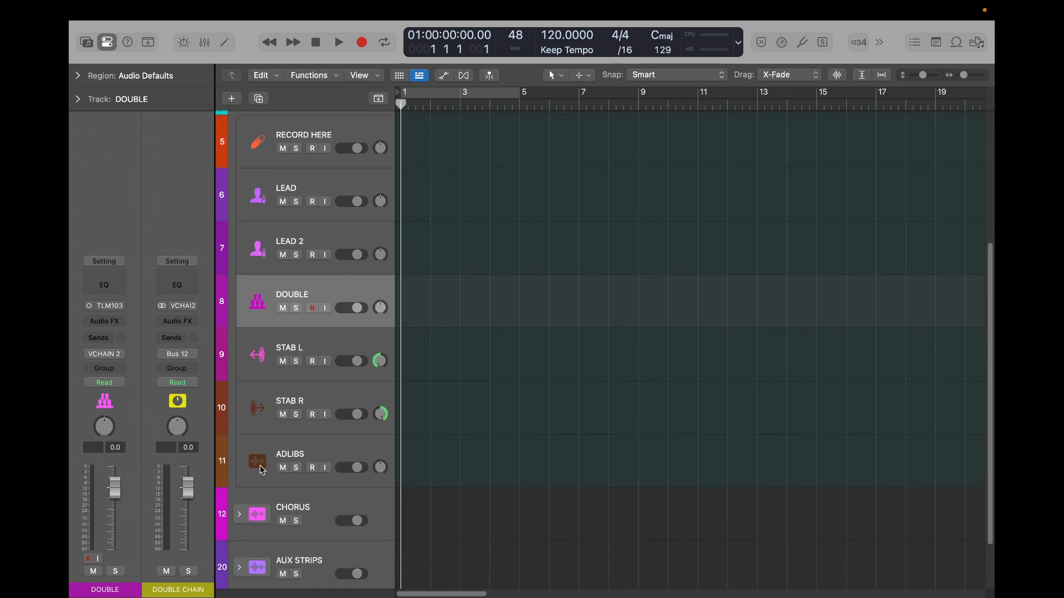
right_click(262, 470)
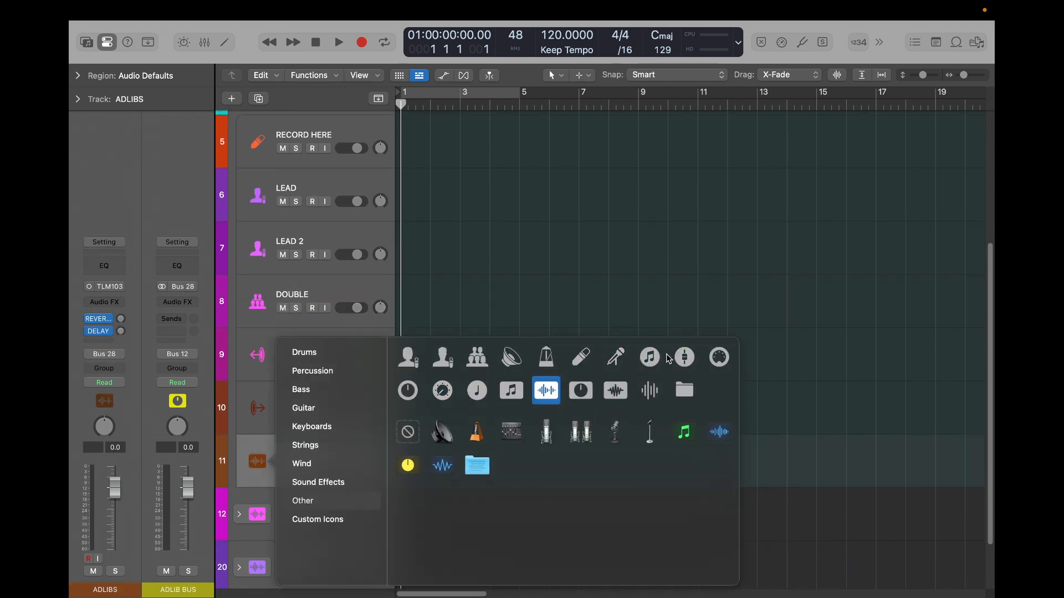
click(320, 484)
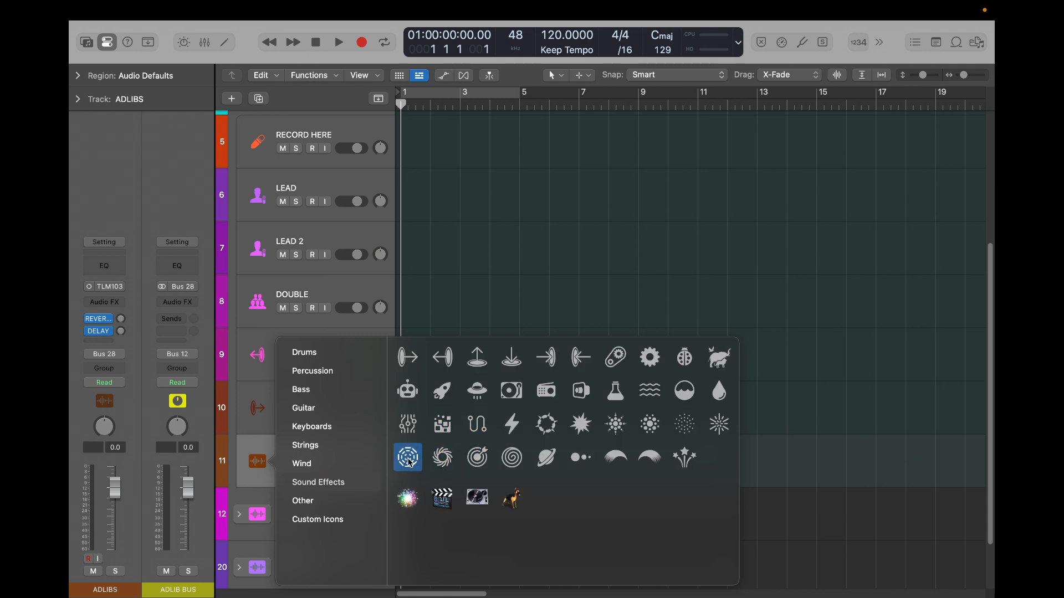
click(577, 423)
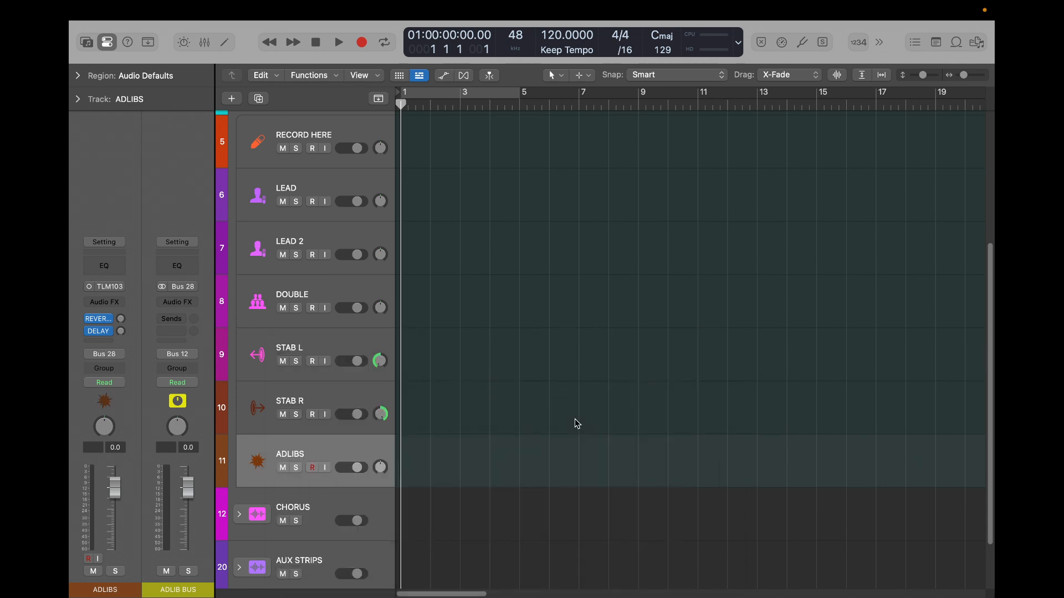
- Change the ADLIBS track's icon to the laboratory flask, and collapse the VERSE stack
click(264, 466)
click(616, 398)
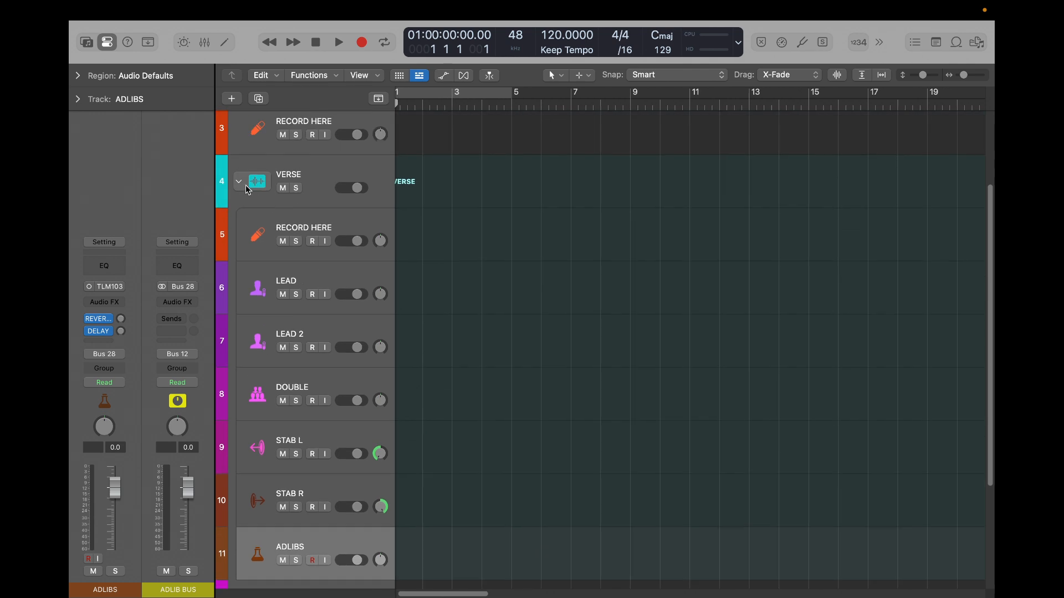
click(240, 182)
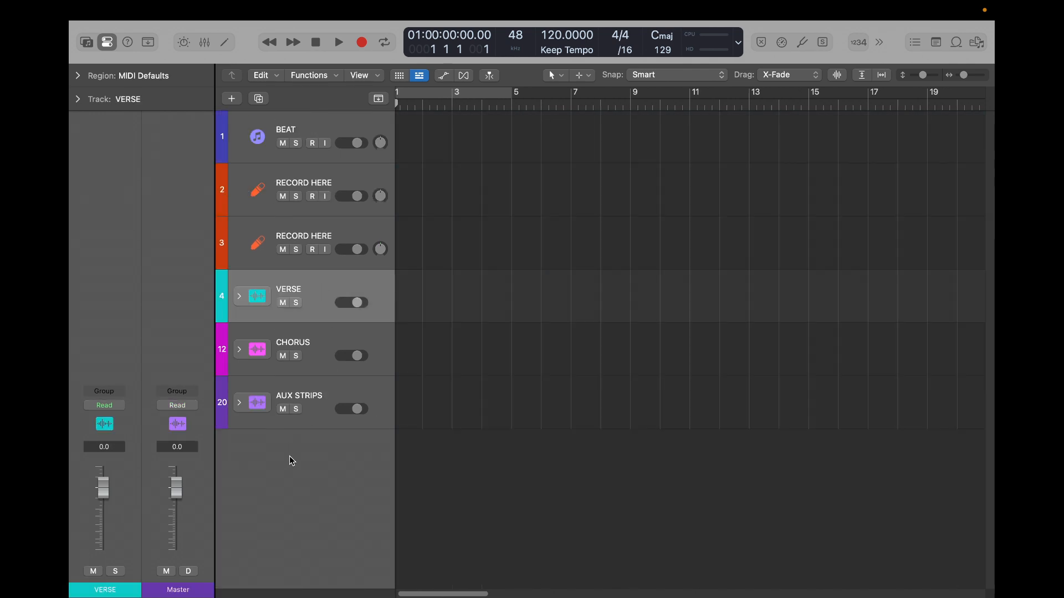
- Expand the AUX STRIPS stack in the mixer to review its channel strips, and collapse it with the mixer hidden
key(x)
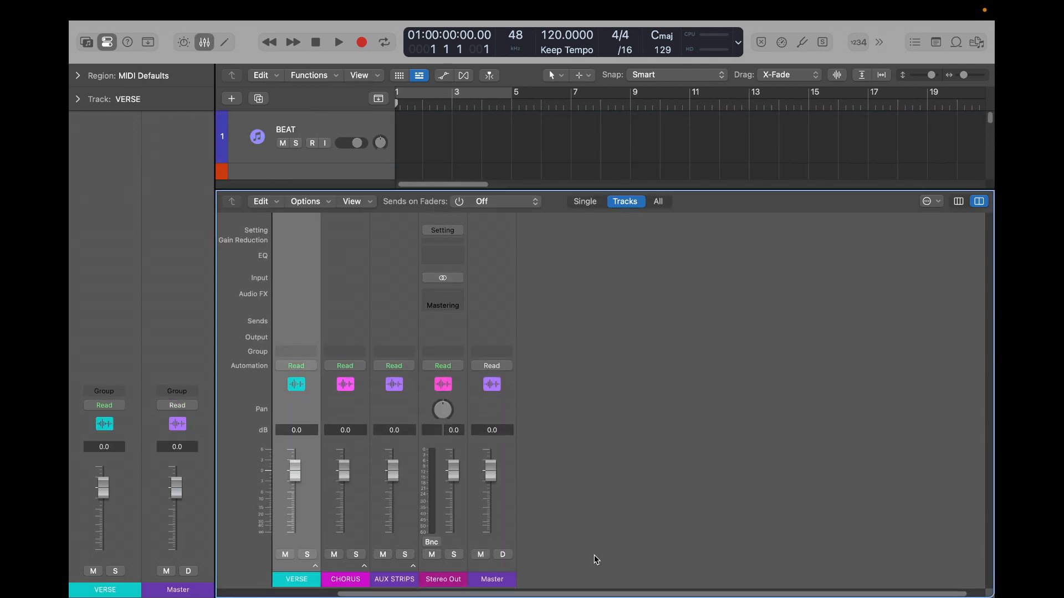
click(413, 568)
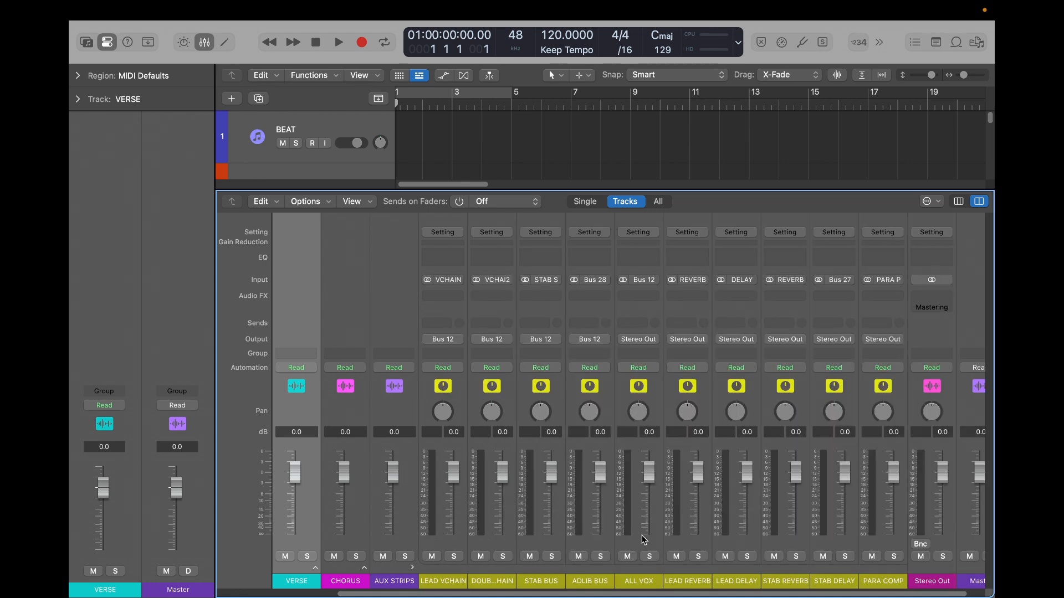
key(x)
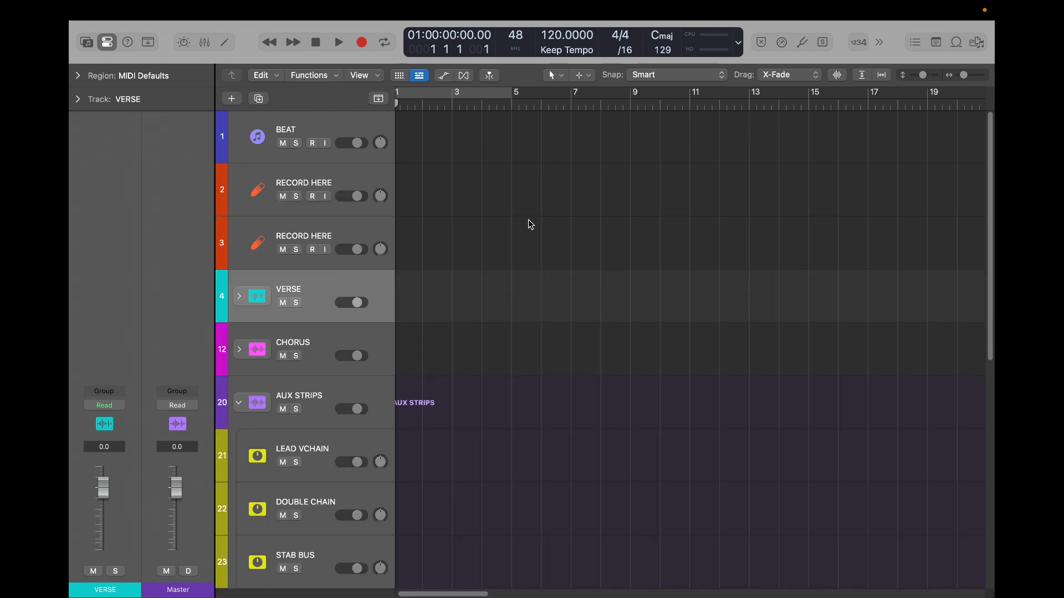
click(240, 404)
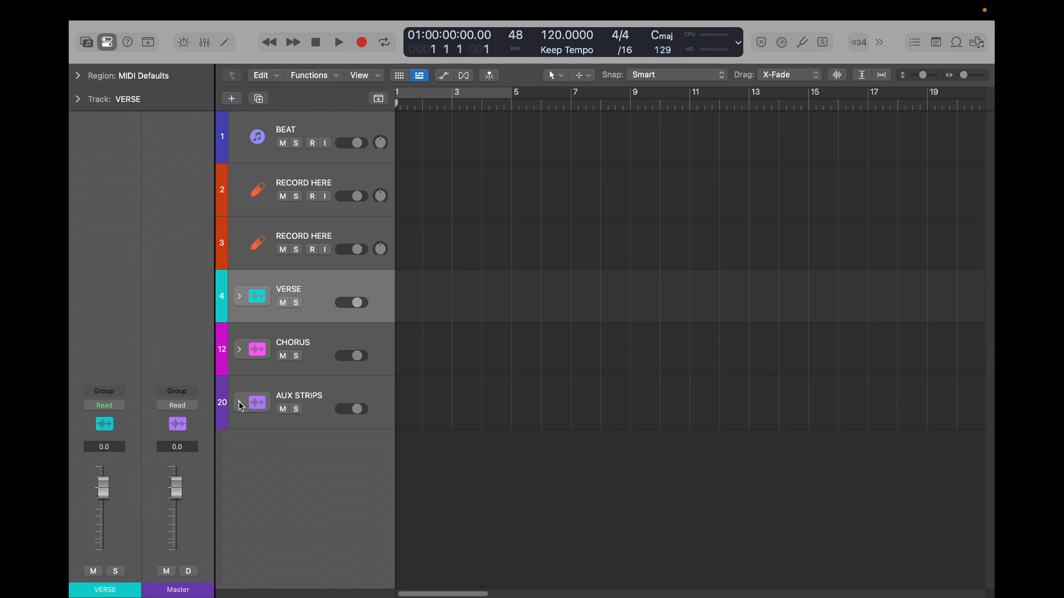
- Insert a stereo Adaptive Limiter on the Stereo Out channel and set its Out Ceiling to -1.0 dB
key(x)
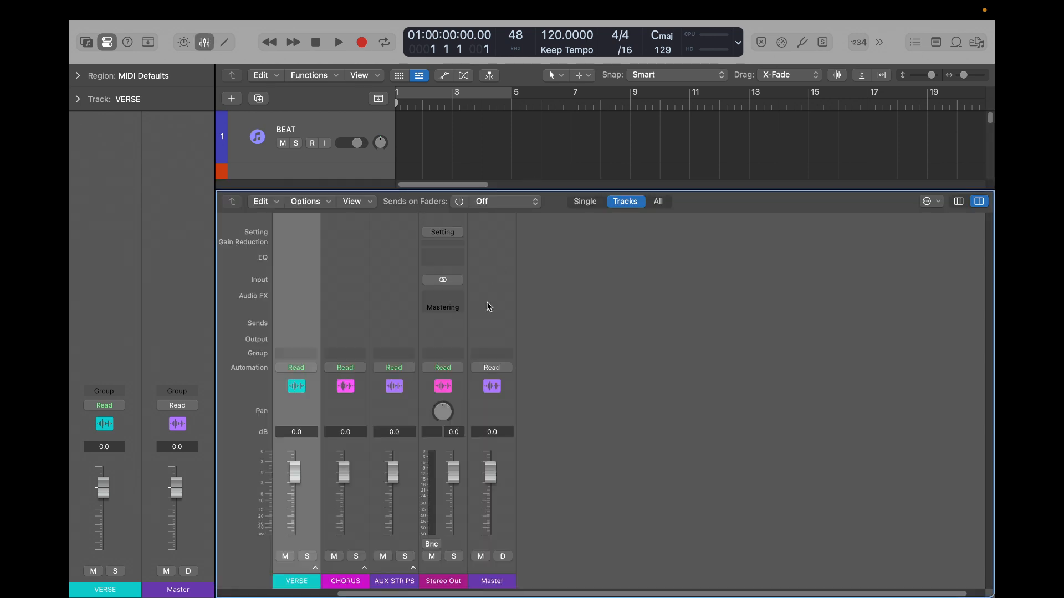
click(451, 299)
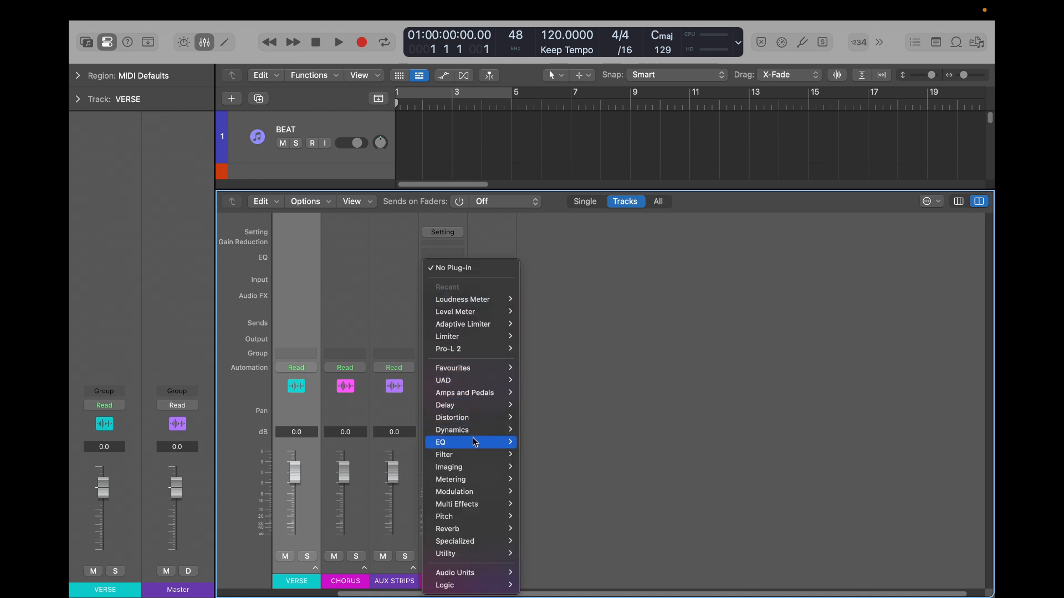
mouse_move(487, 437)
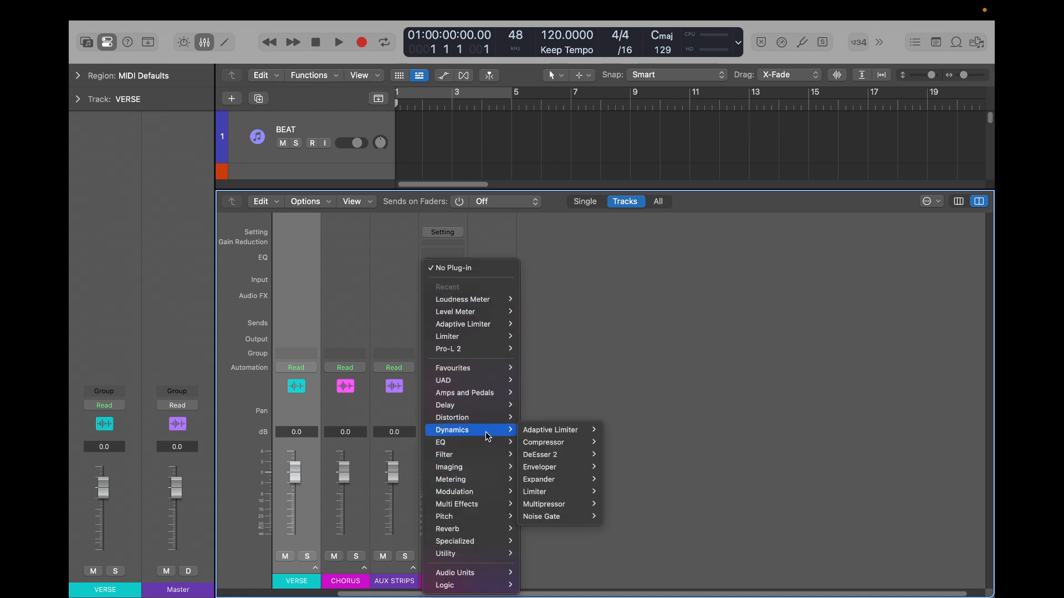
mouse_move(591, 435)
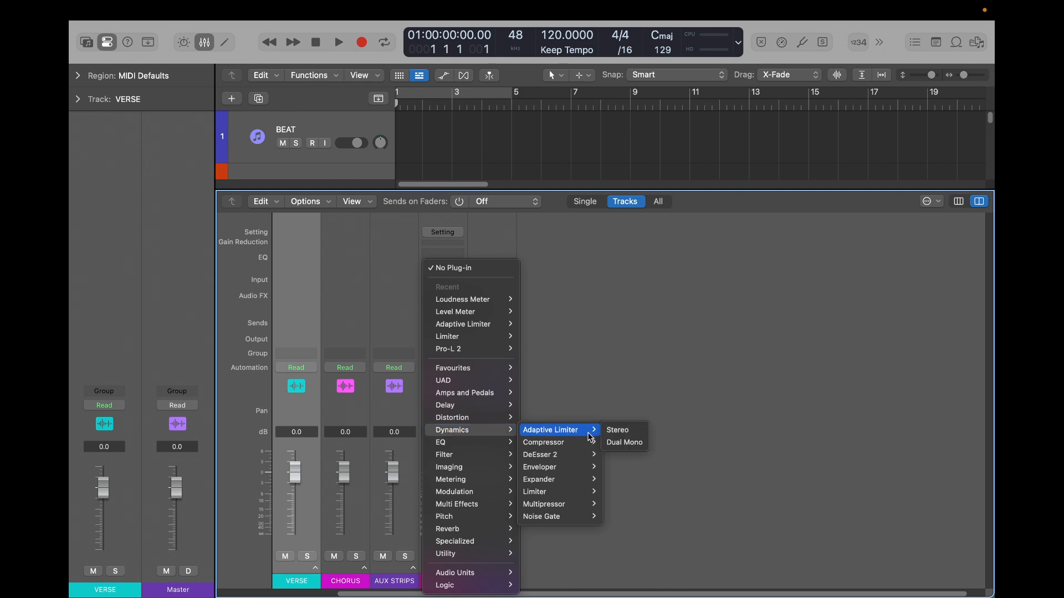
click(619, 431)
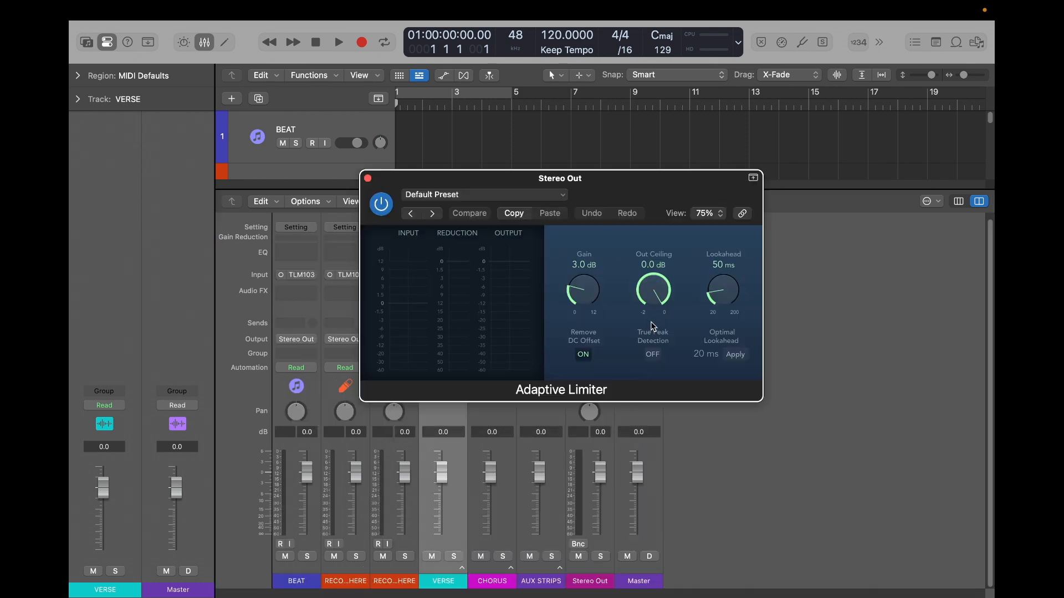
drag(656, 290, 649, 376)
drag(646, 192, 434, 165)
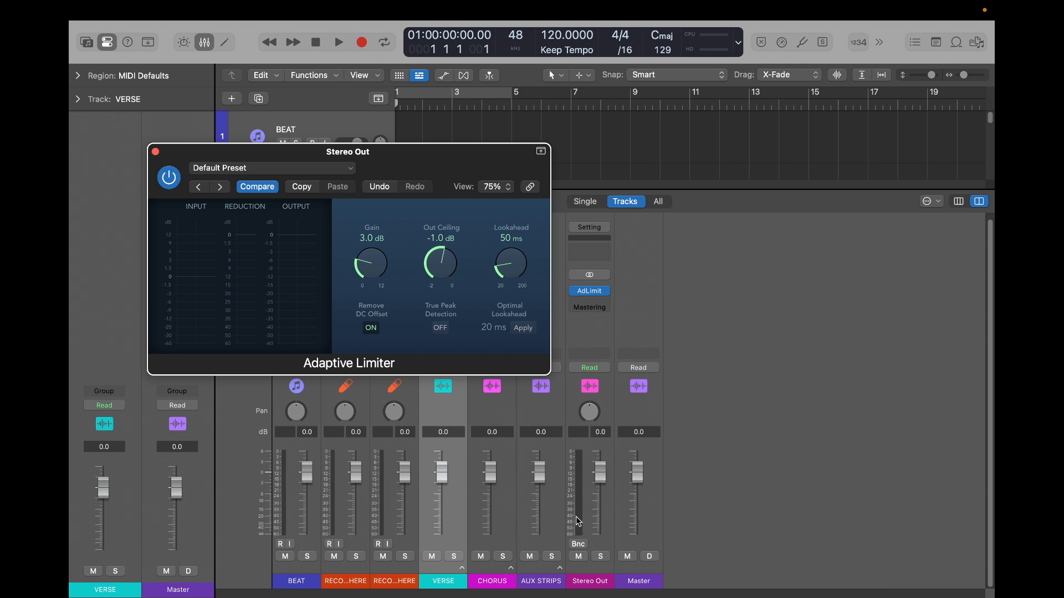
- Expand the CHORUS stack in the mixer to view its channel strips alongside Stereo Out
click(509, 569)
scroll(600, 560, right, 1)
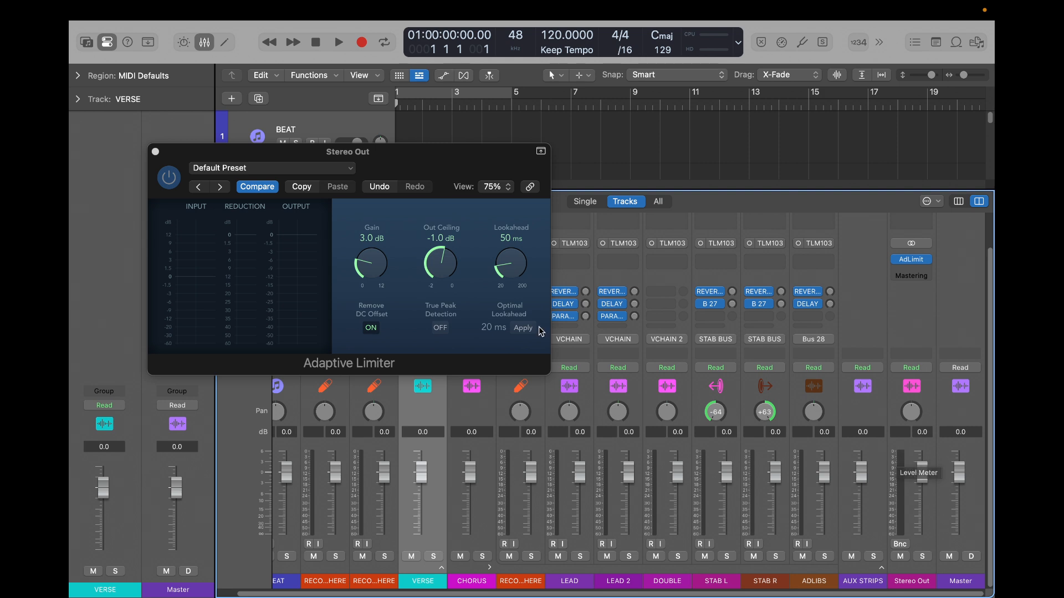
- Try the Adaptive Limiter's Out Ceiling at 0.0 dB, return it to -1.0 dB, and turn on True Peak Detection
click(449, 259)
drag(448, 259, 464, 219)
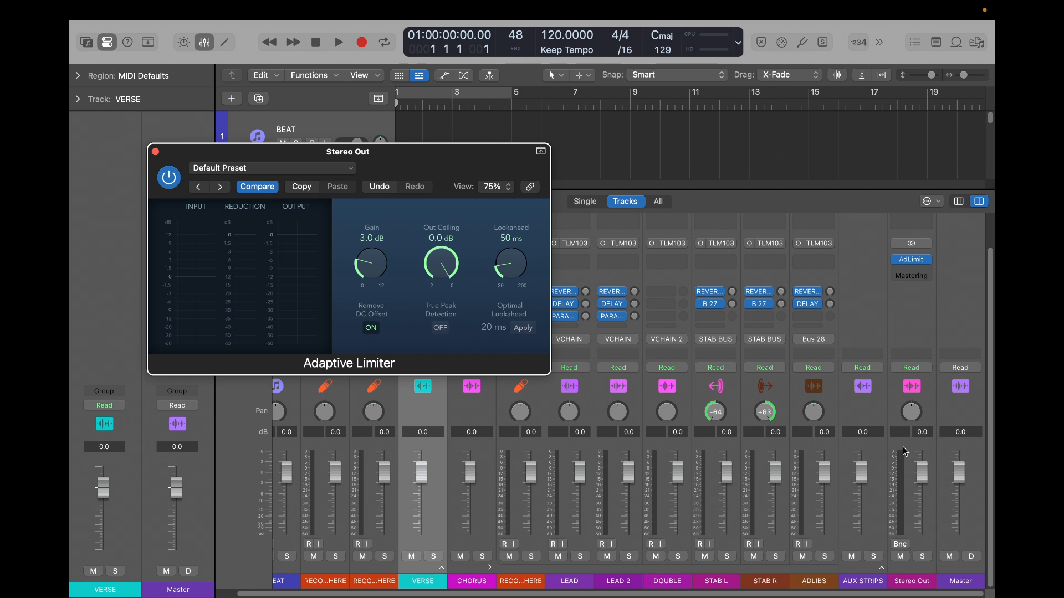
drag(440, 256, 442, 287)
drag(442, 327, 443, 341)
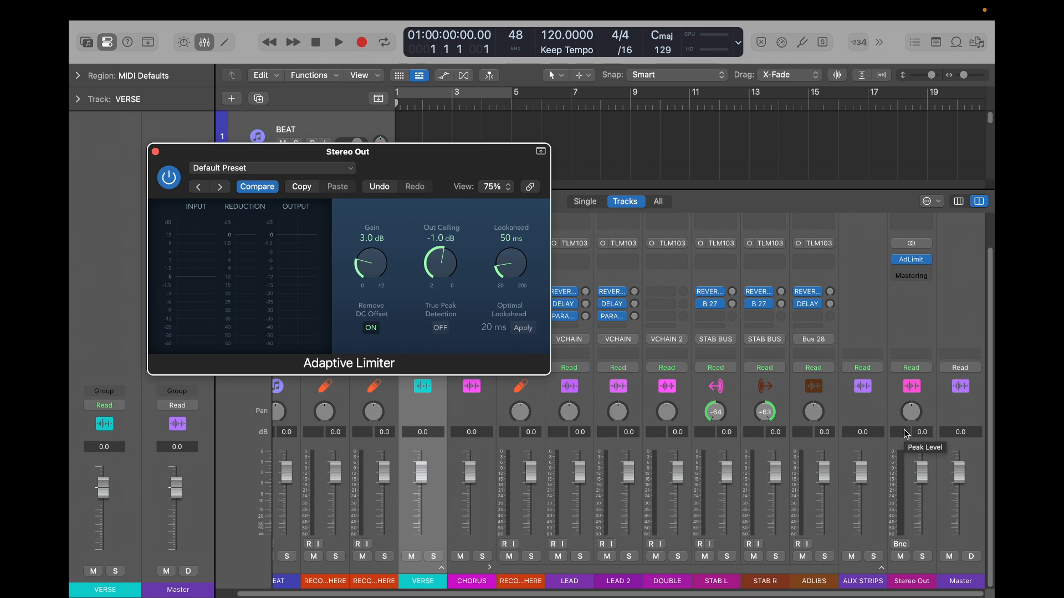
click(441, 328)
- Insert a stereo Loudness Meter below the Adaptive Limiter on Stereo Out, and set its target line to about -10 LUFS
click(908, 268)
mouse_move(931, 481)
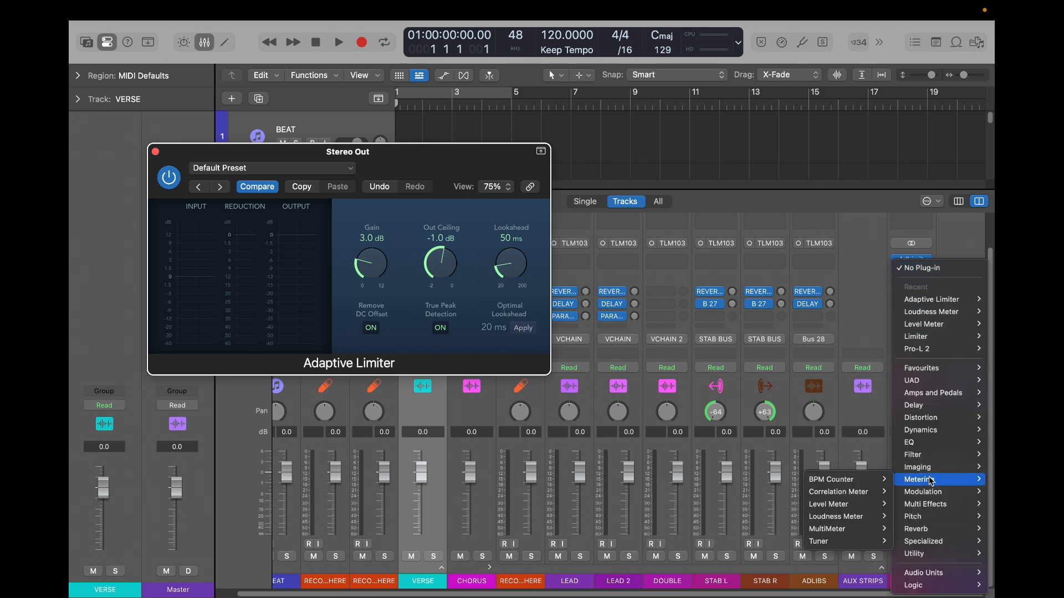
mouse_move(839, 510)
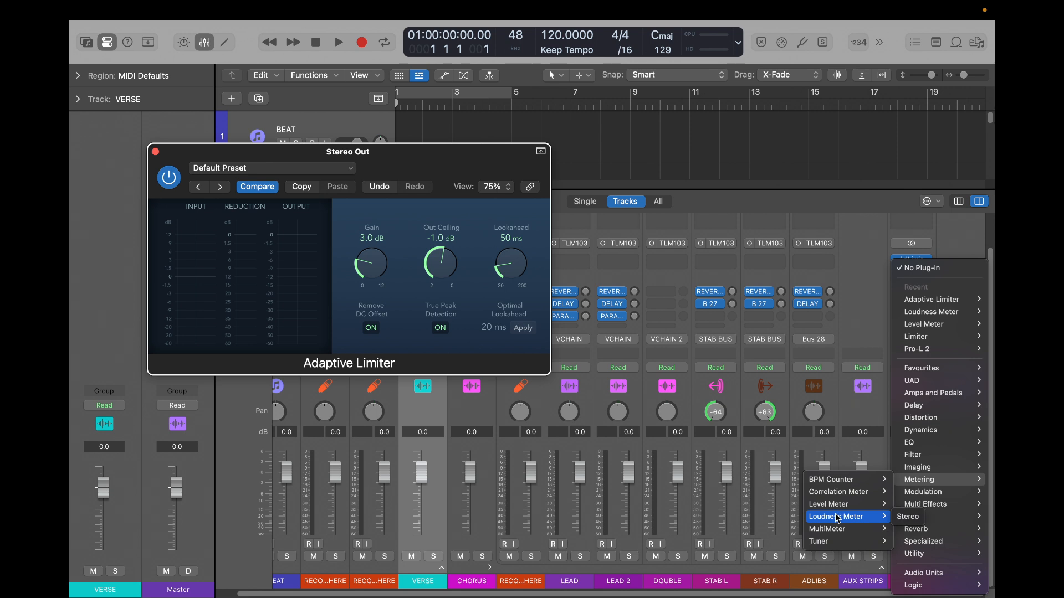
click(908, 517)
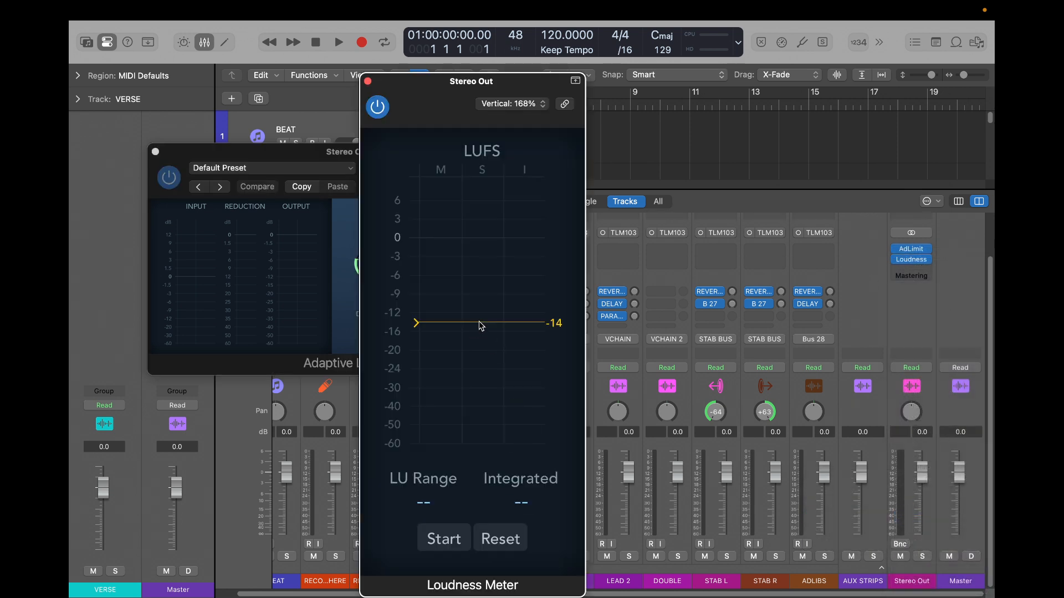
drag(481, 326, 477, 302)
mouse_move(447, 304)
mouse_down()
mouse_move(449, 322)
mouse_move(448, 300)
mouse_up()
- Insert a stereo Level Meter below the Loudness Meter on Stereo Out and set its level display to True Peak
click(909, 266)
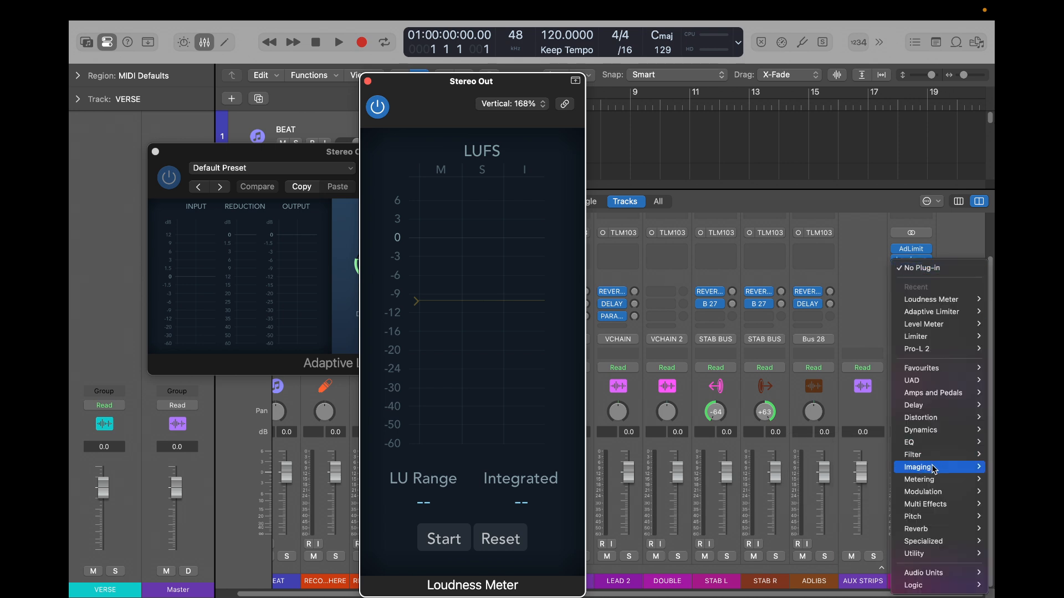
mouse_move(923, 483)
mouse_move(847, 507)
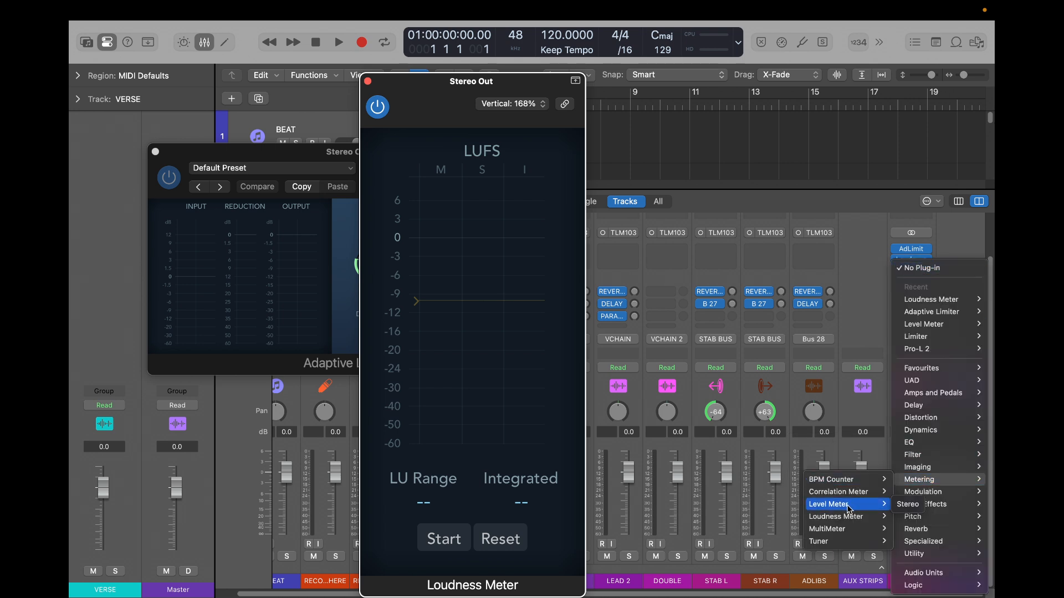
click(907, 504)
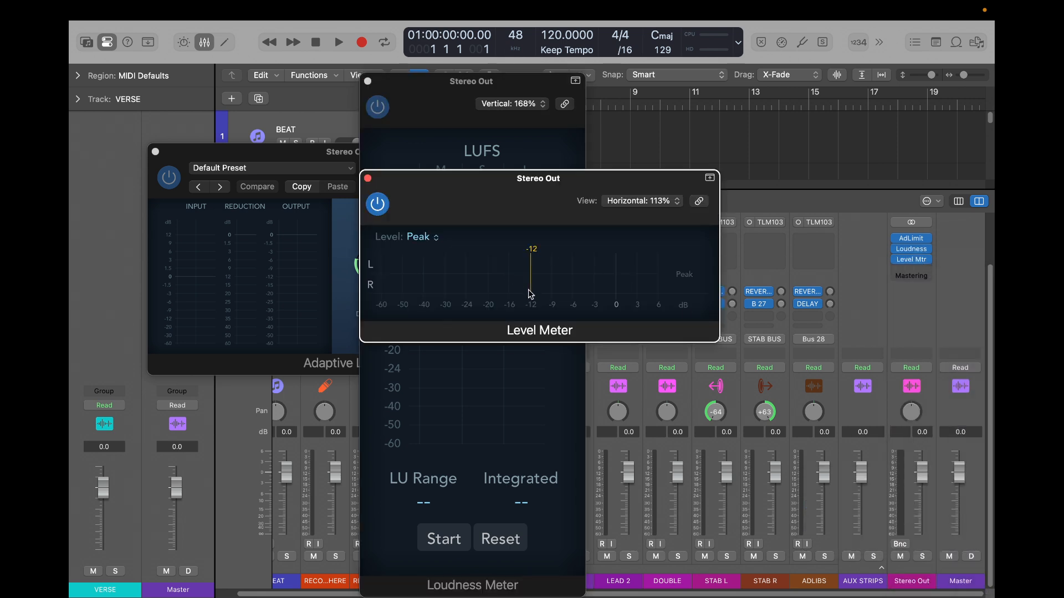
click(420, 237)
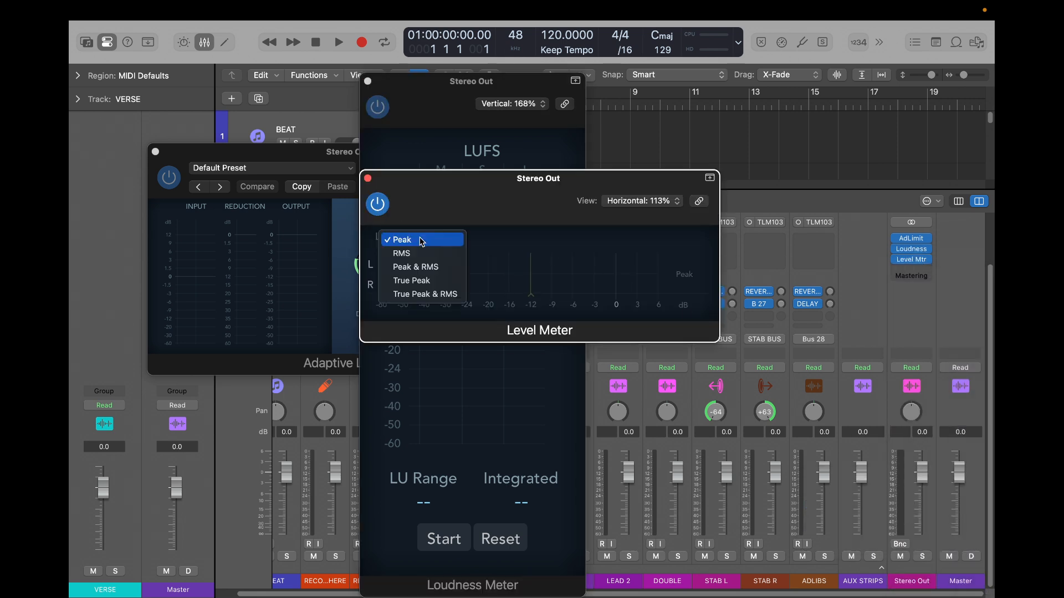
click(418, 285)
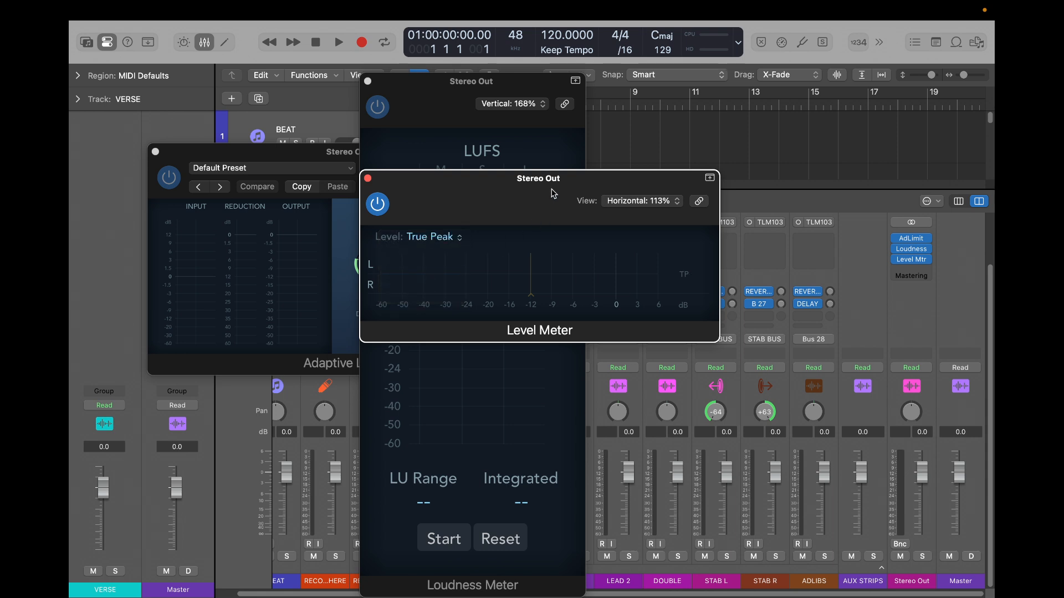
drag(554, 195, 676, 134)
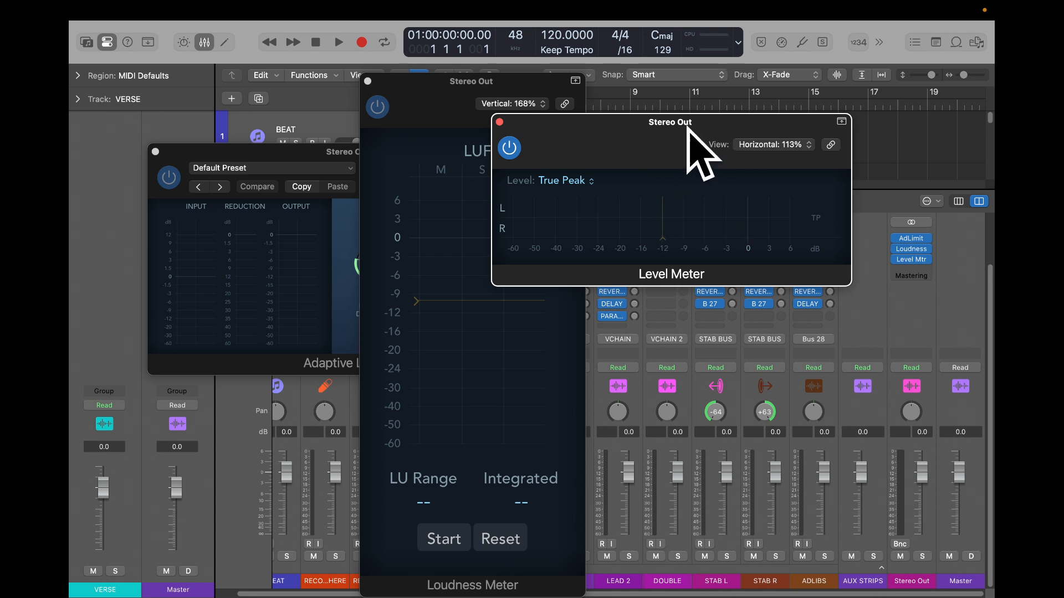
- Close the Level Meter, Loudness Meter and Adaptive Limiter plug-in windows of the Stereo Out channel
click(442, 485)
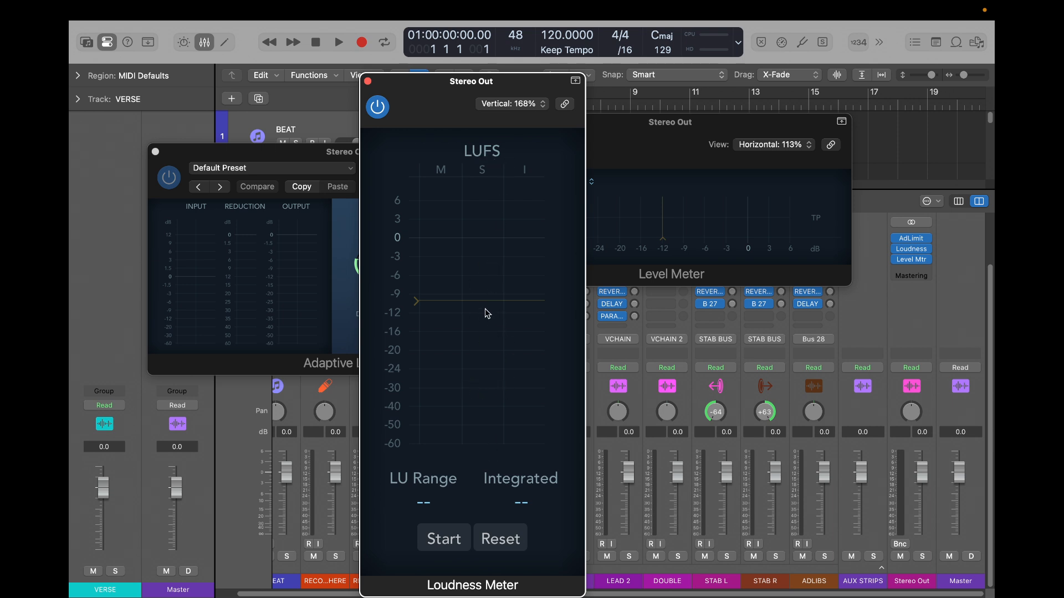
drag(480, 301, 482, 296)
click(711, 120)
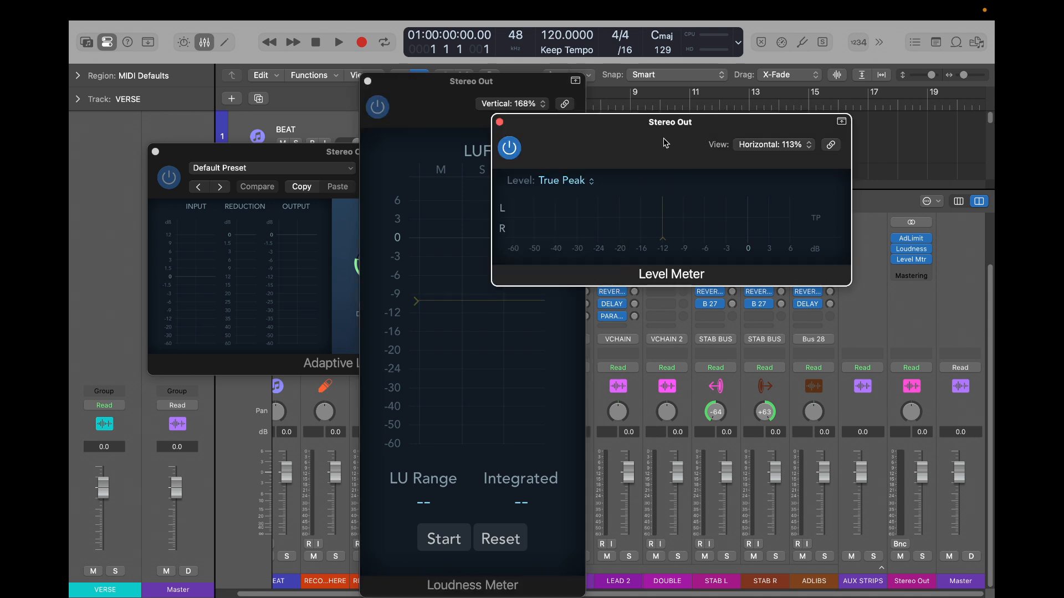
drag(665, 143, 749, 114)
click(583, 93)
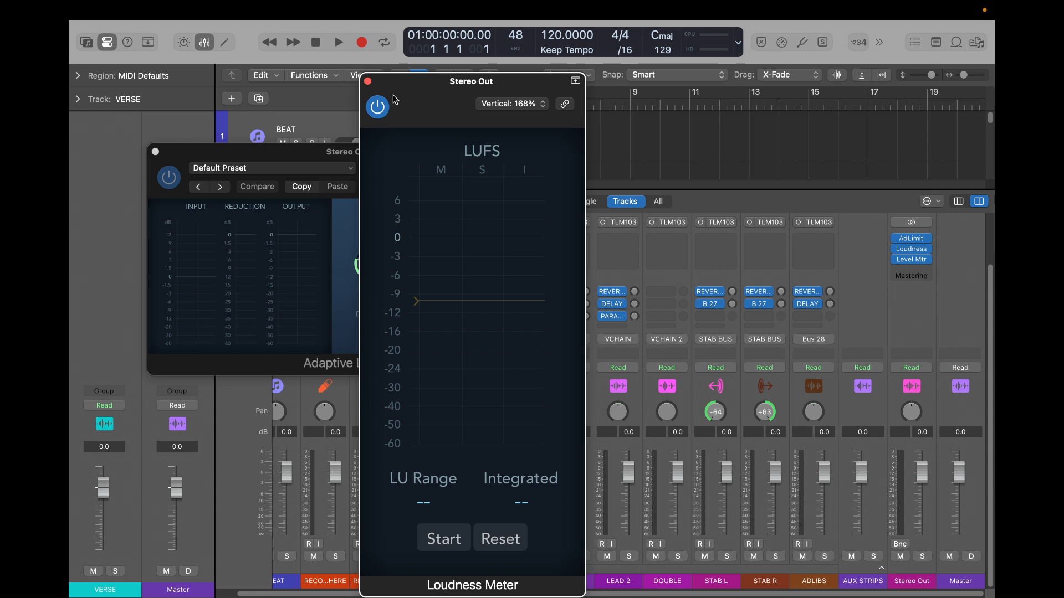
click(368, 82)
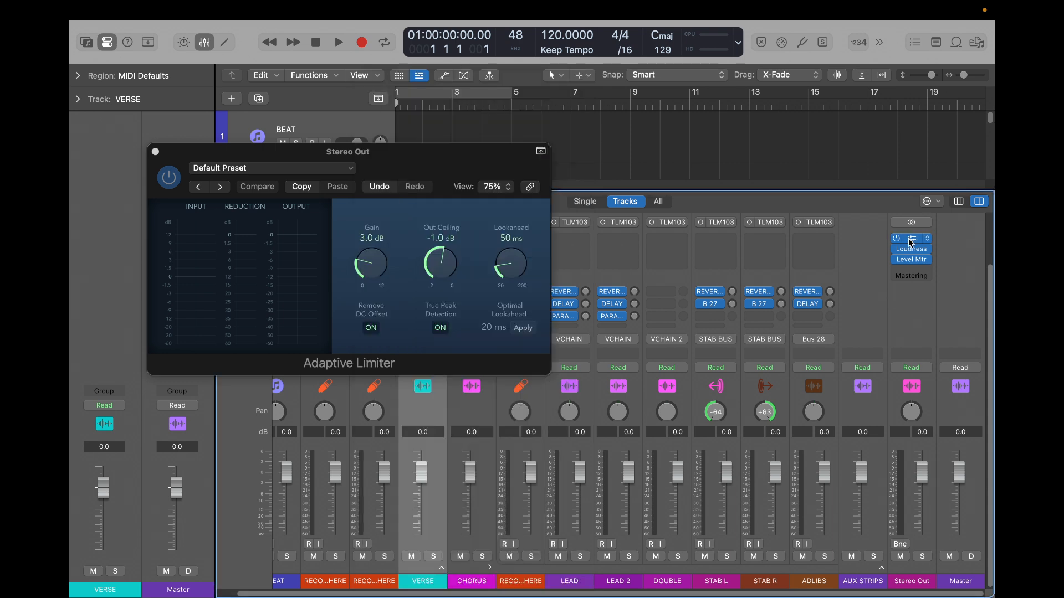
click(909, 238)
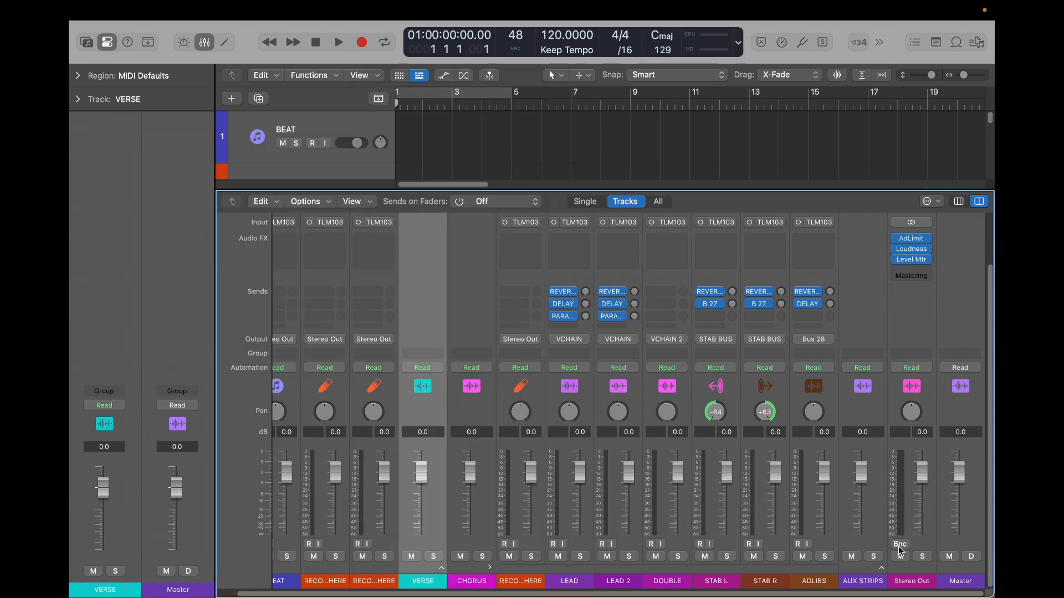
- Reopen the Adaptive Limiter on Stereo Out, adjust its Gain with a setting of about 7.2 dB, and close the plug-in
click(911, 238)
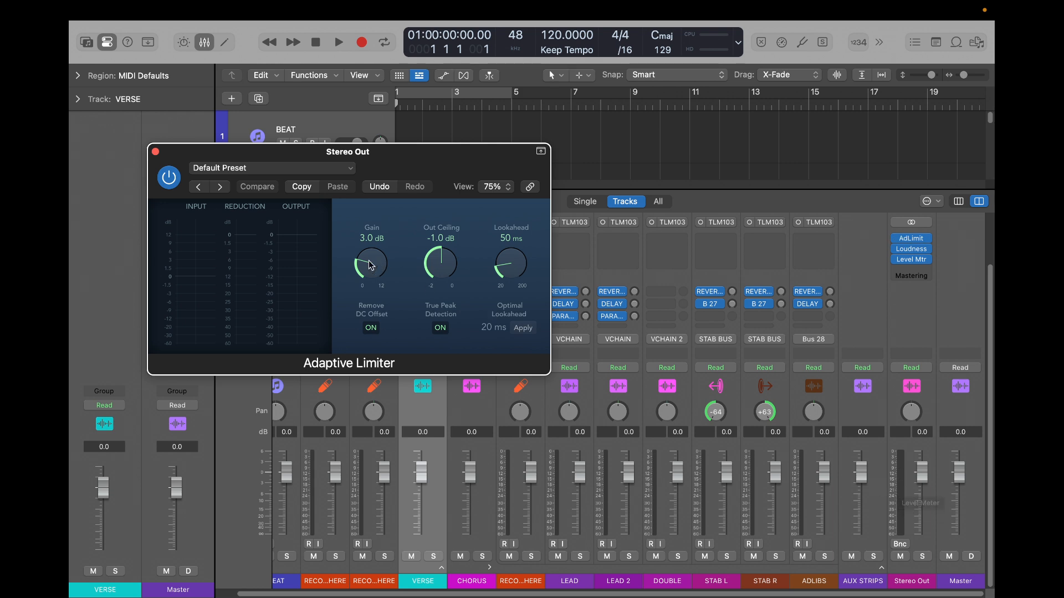
drag(369, 266, 368, 200)
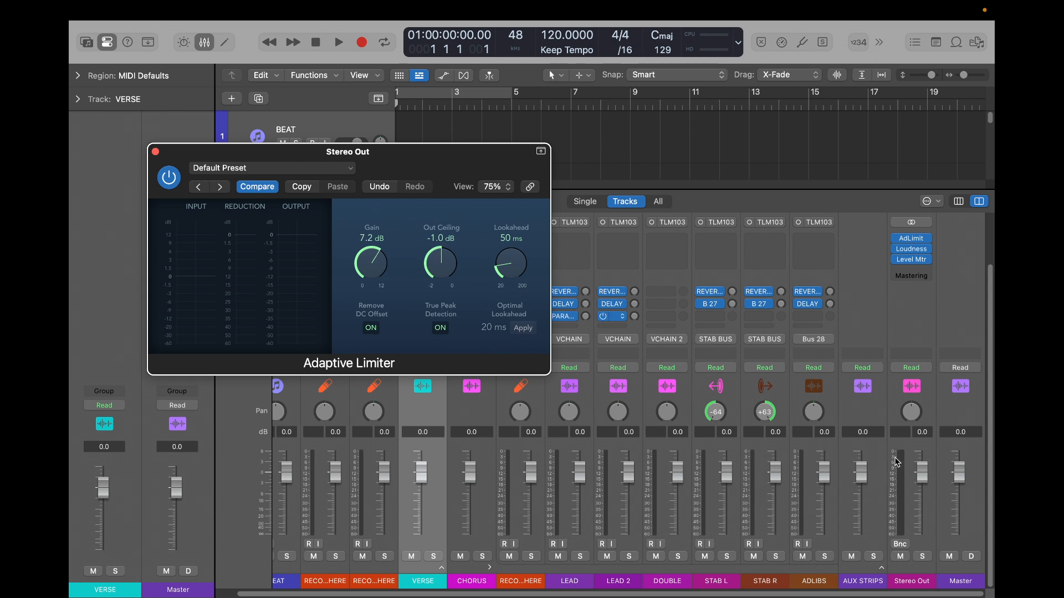
drag(368, 262, 359, 202)
drag(358, 201, 358, 203)
drag(379, 266, 379, 266)
click(156, 152)
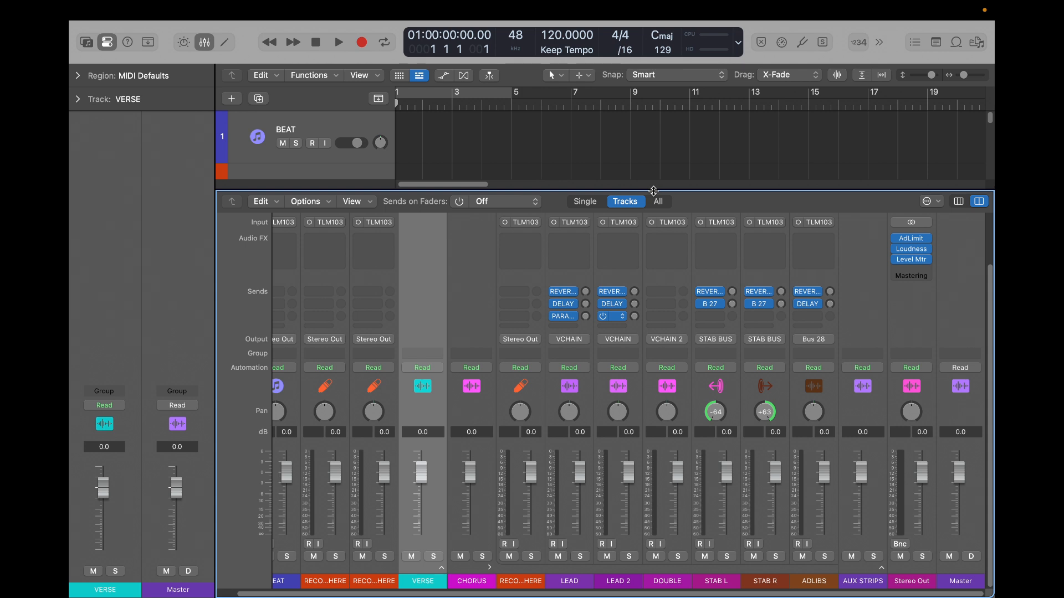
- Collapse the CHORUS stack and expand AUX STRIPS in the mixer to examine its bus channel strips
key(x)
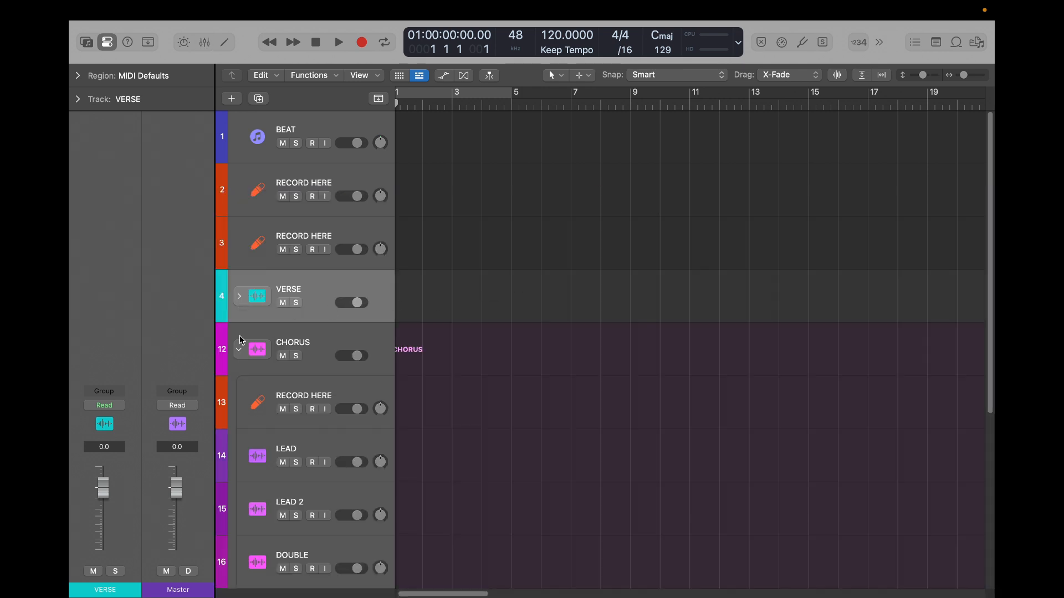
click(238, 351)
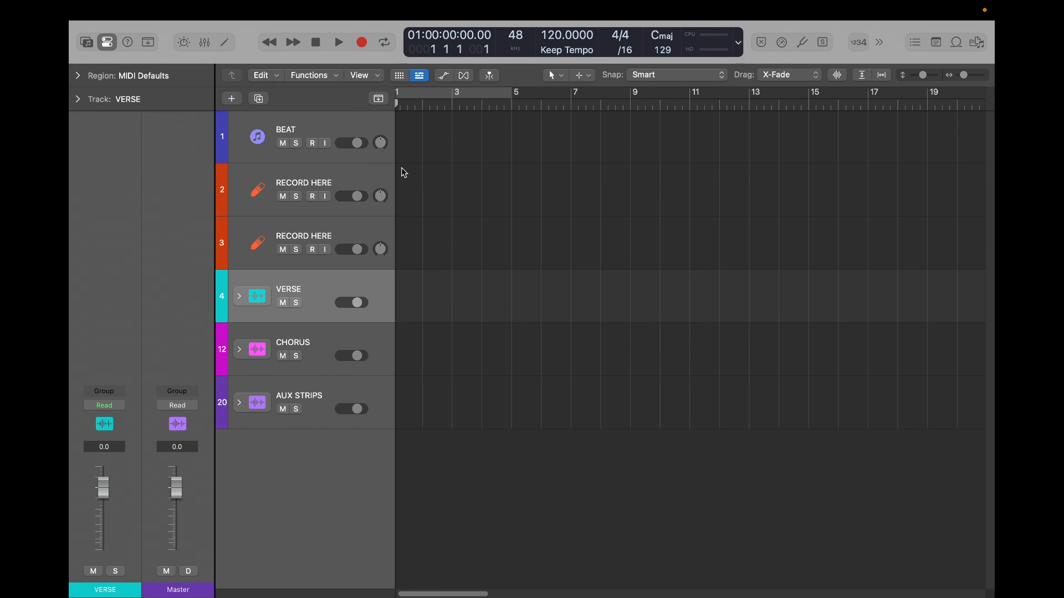
key(x)
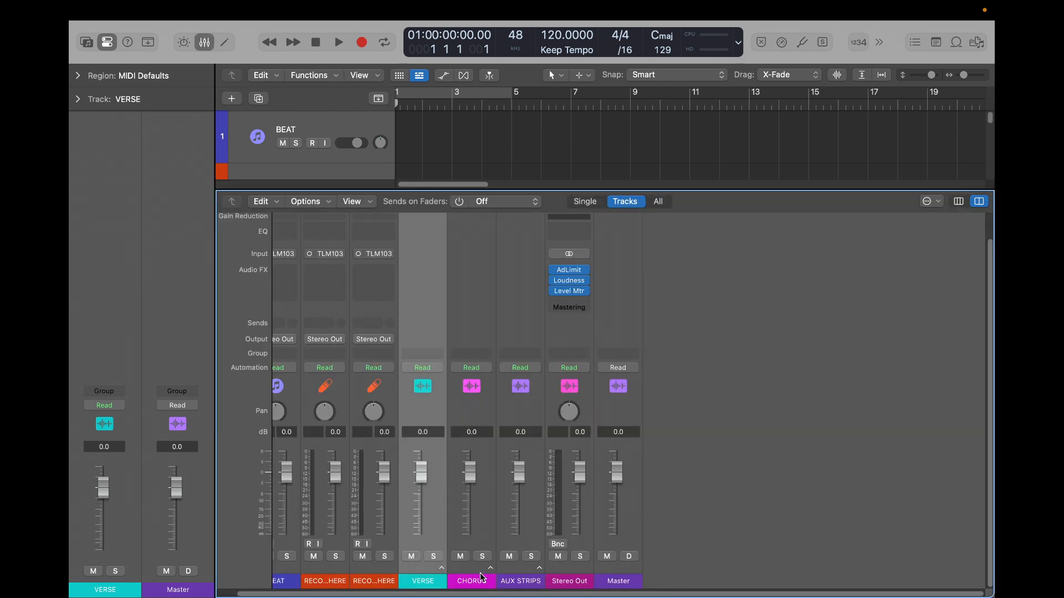
click(539, 568)
scroll(669, 562, right, 3)
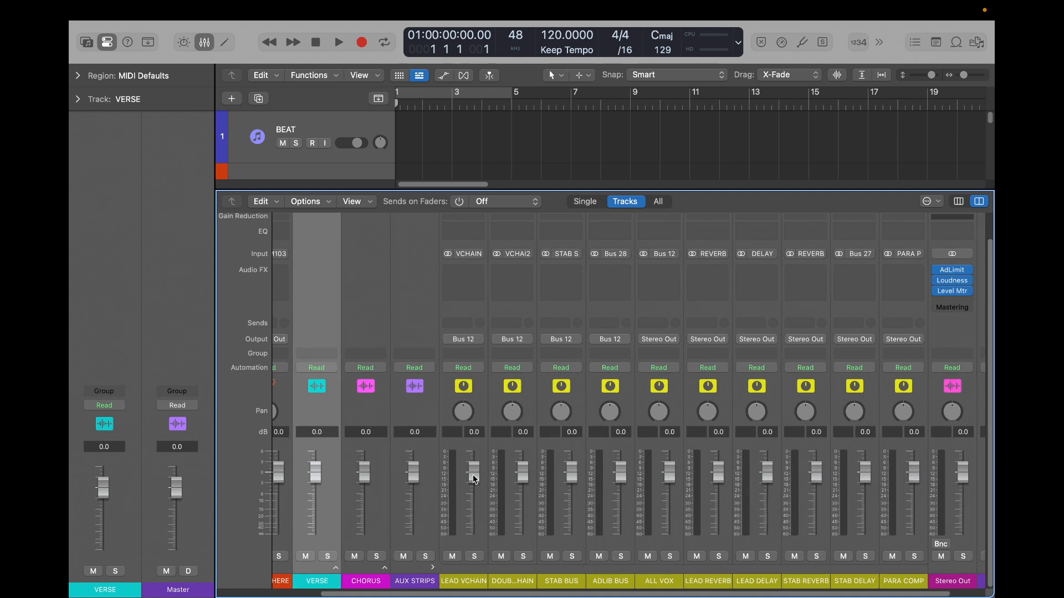
scroll(497, 324, left, 3)
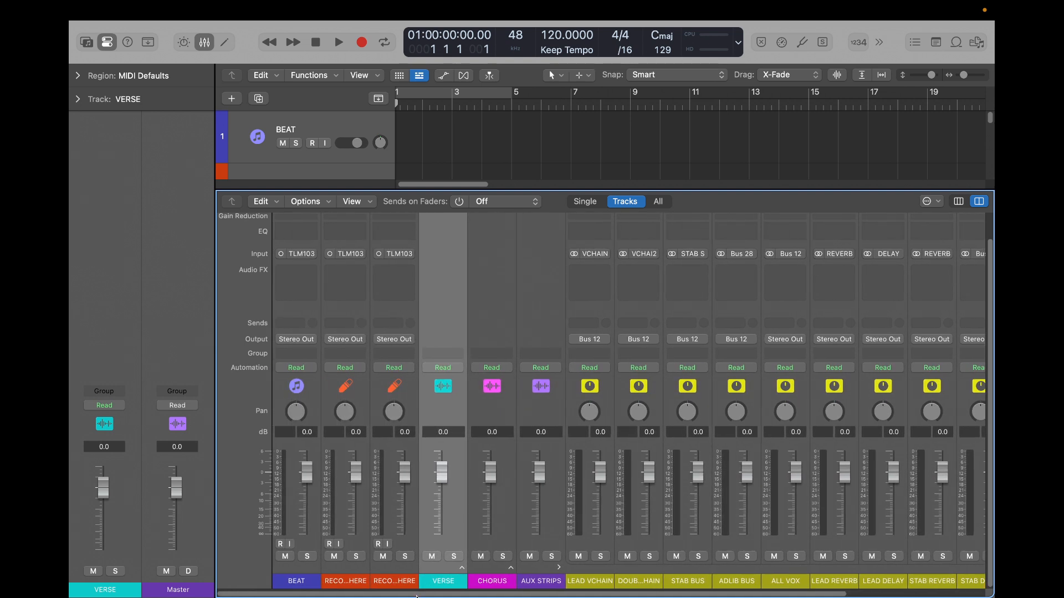
key(x)
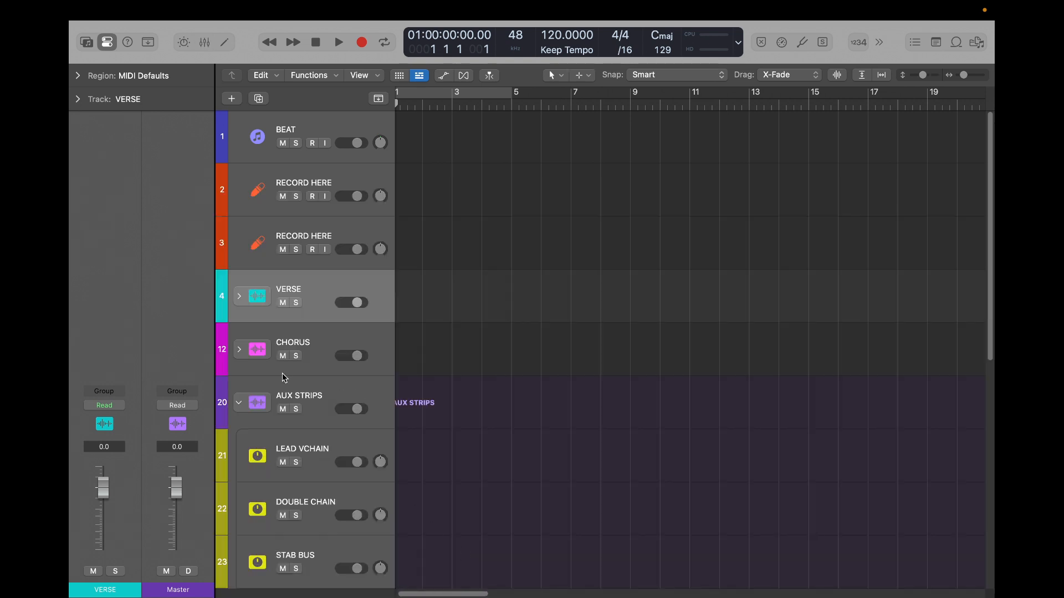
- Expand the CHORUS and VERSE stacks, select the LEAD track in VERSE, and check which bus its output feeds
click(239, 349)
click(239, 298)
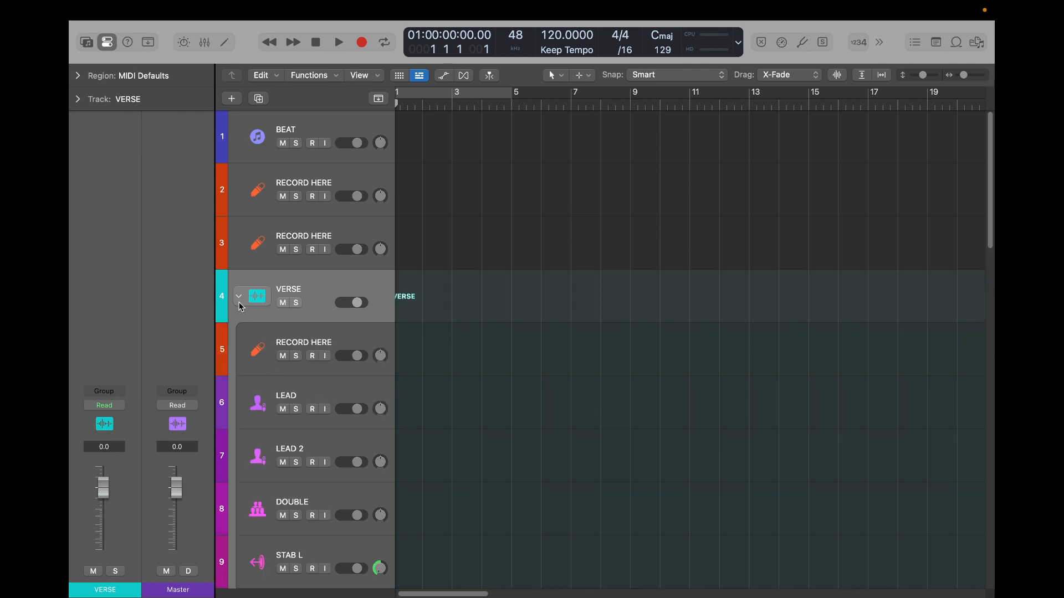
scroll(389, 375, down, 1)
scroll(388, 375, down, 3)
click(325, 287)
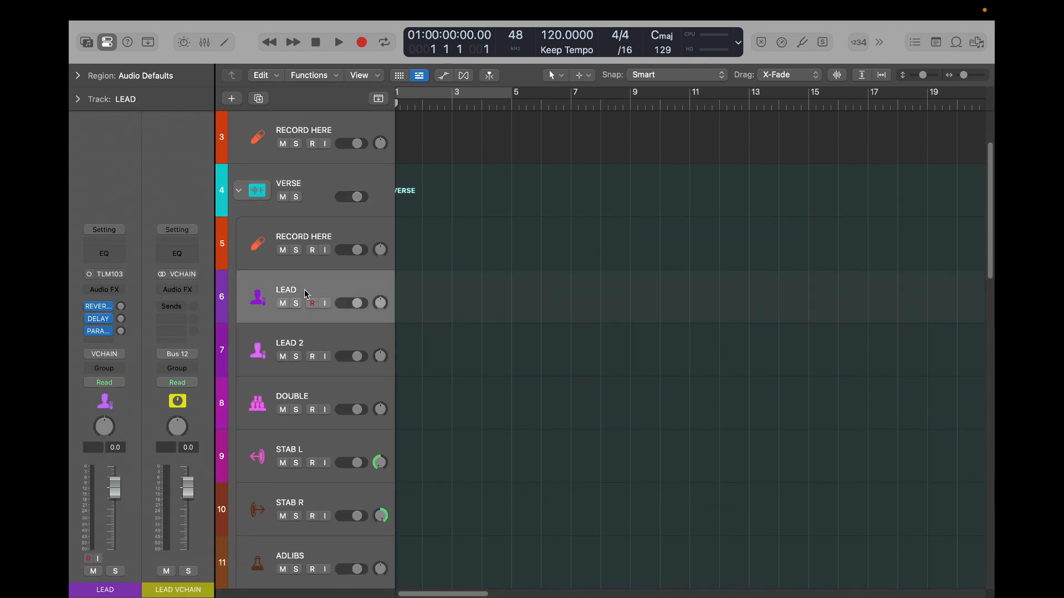
click(119, 354)
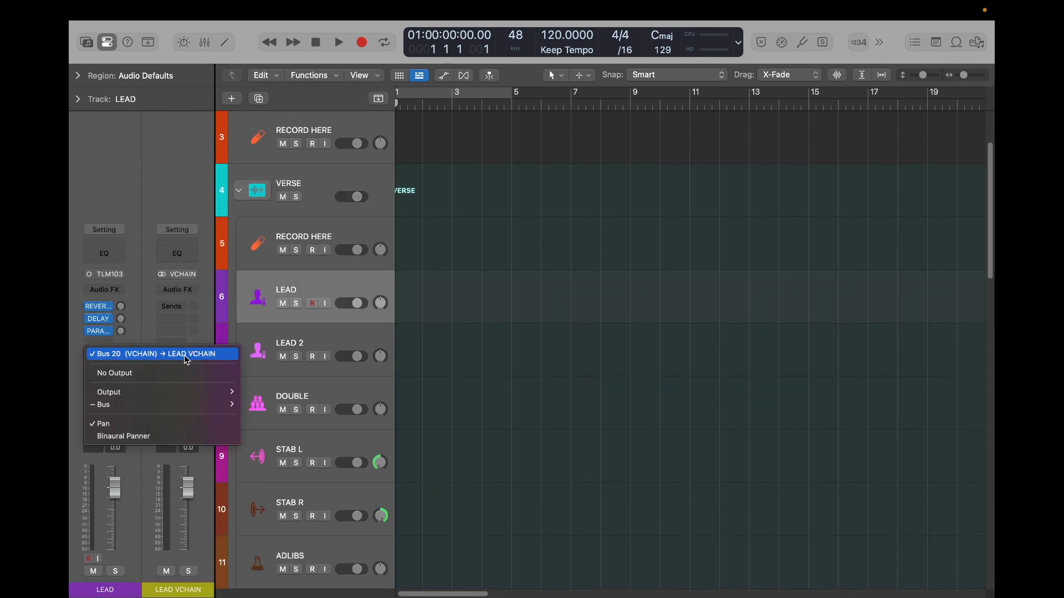
key(Escape)
- Show the mixer and select the LEAD VCHAIN and DOUBLE CHAIN bus strips in turn to inspect their routing
key(x)
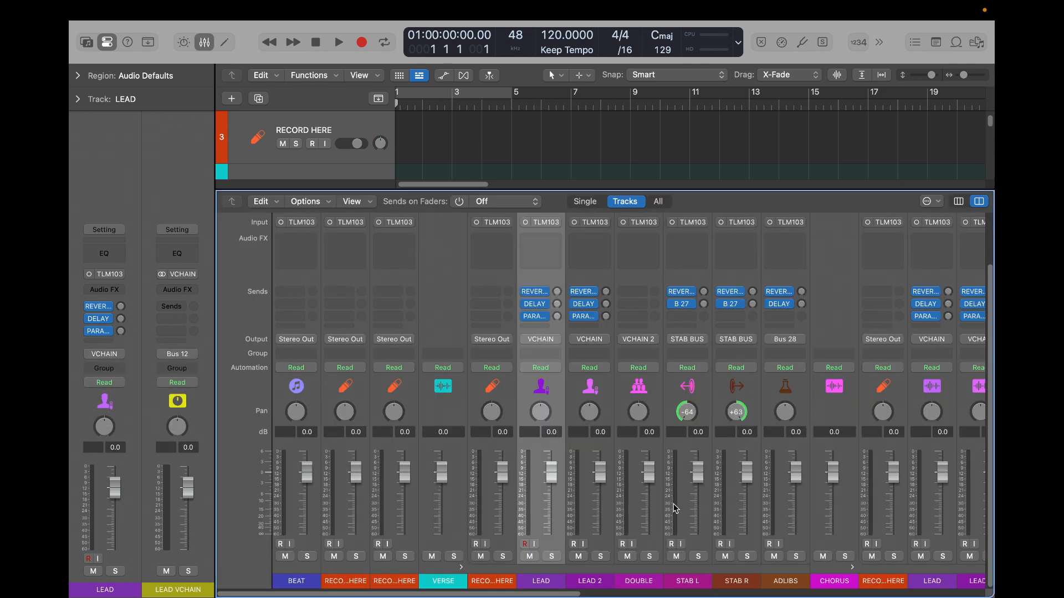
scroll(673, 503, right, 10)
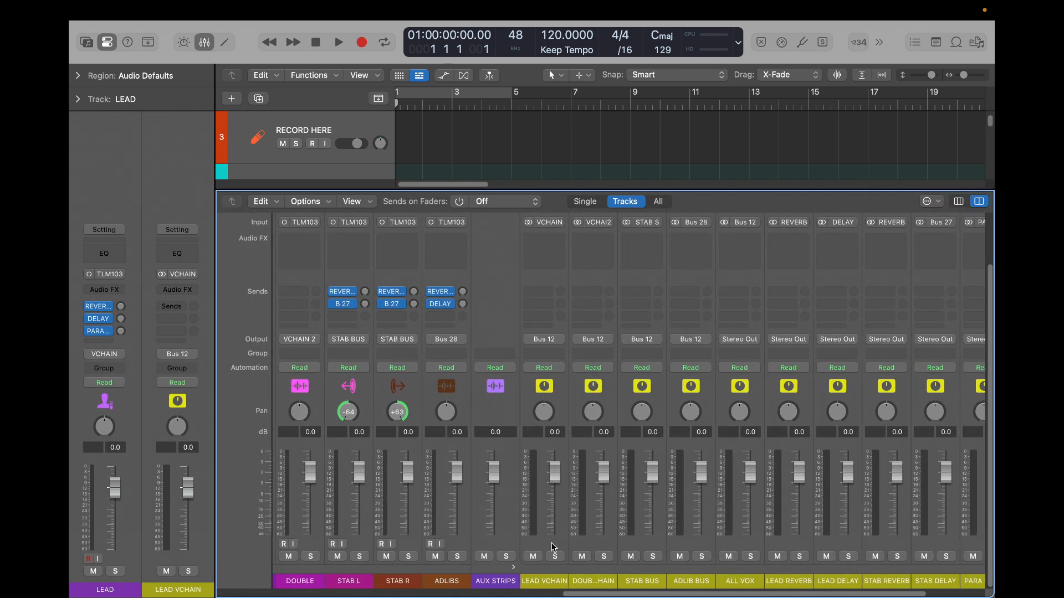
click(549, 540)
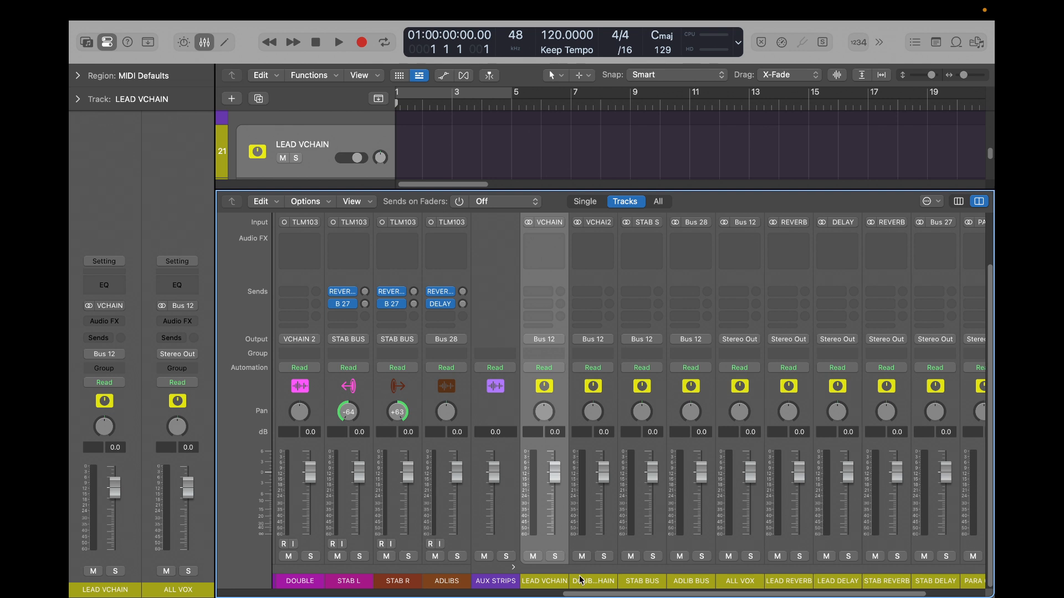
click(594, 540)
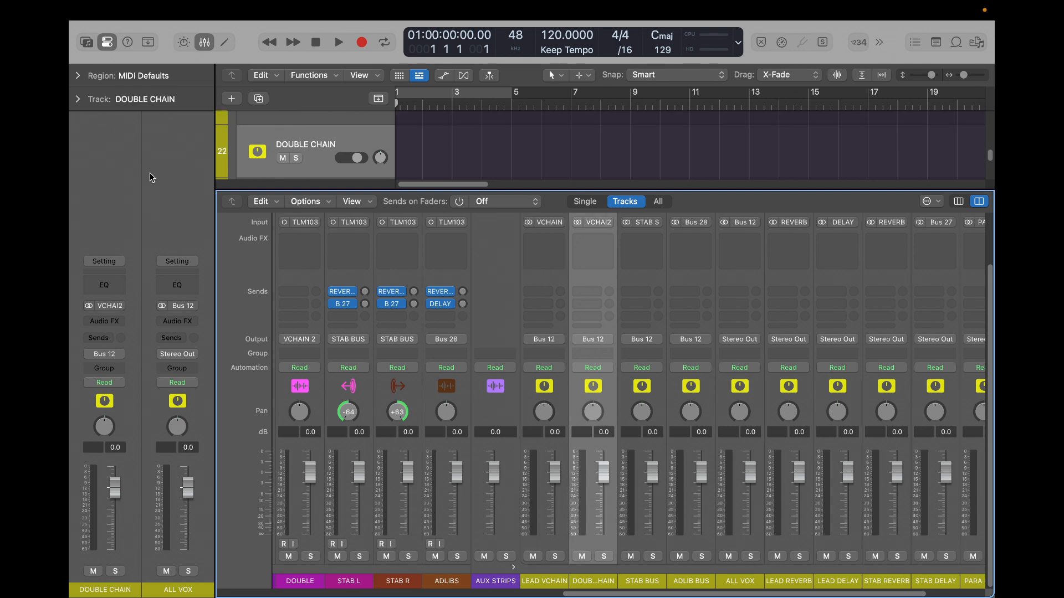
- Collapse the AUX STRIPS stack in the track list and select the DOUBLE track in CHORUS to inspect its output routing
key(x)
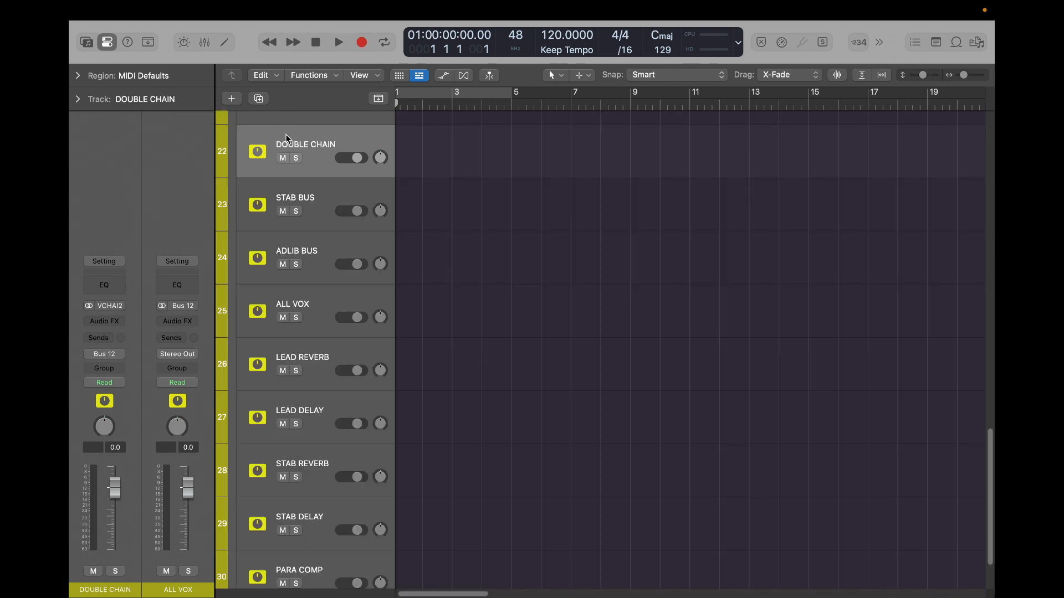
scroll(286, 136, up, 5)
click(239, 334)
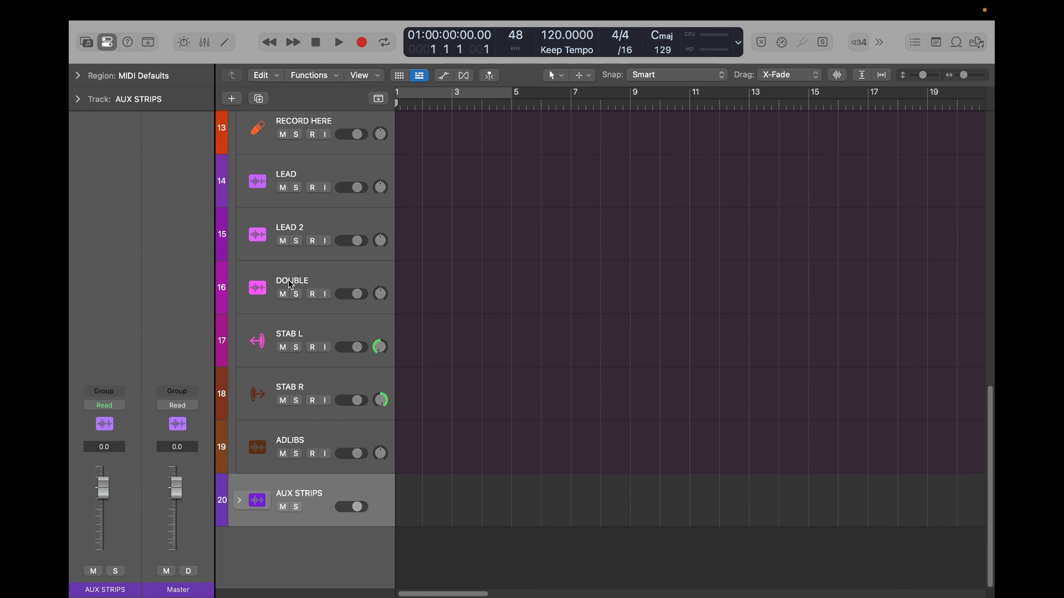
click(316, 281)
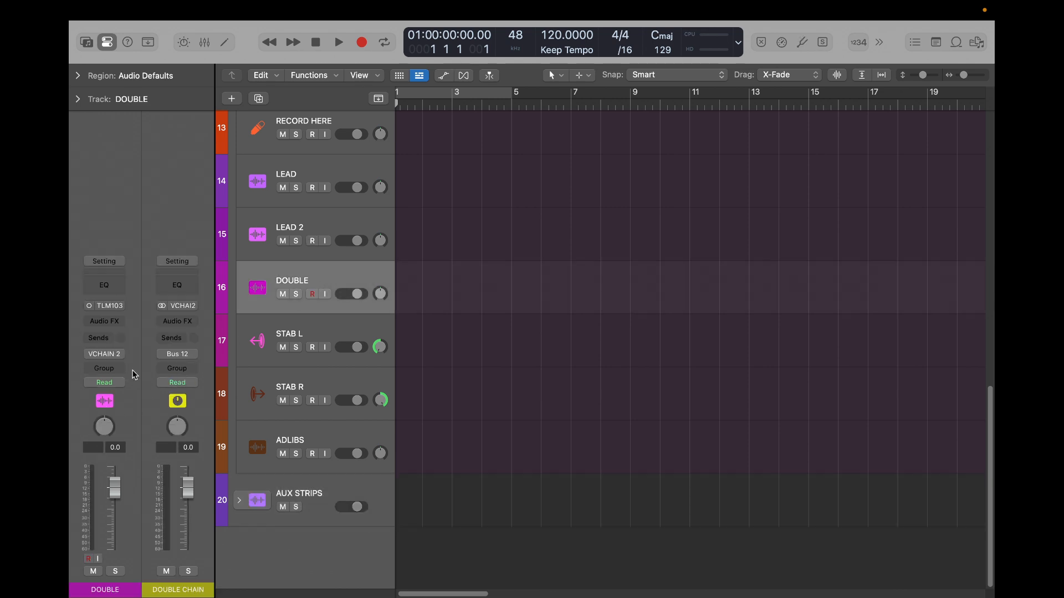
- Expand AUX STRIPS in the mixer, try the DOUBLE CHAIN fader at -5.0 dB, and reset it to 0.0 dB
key(x)
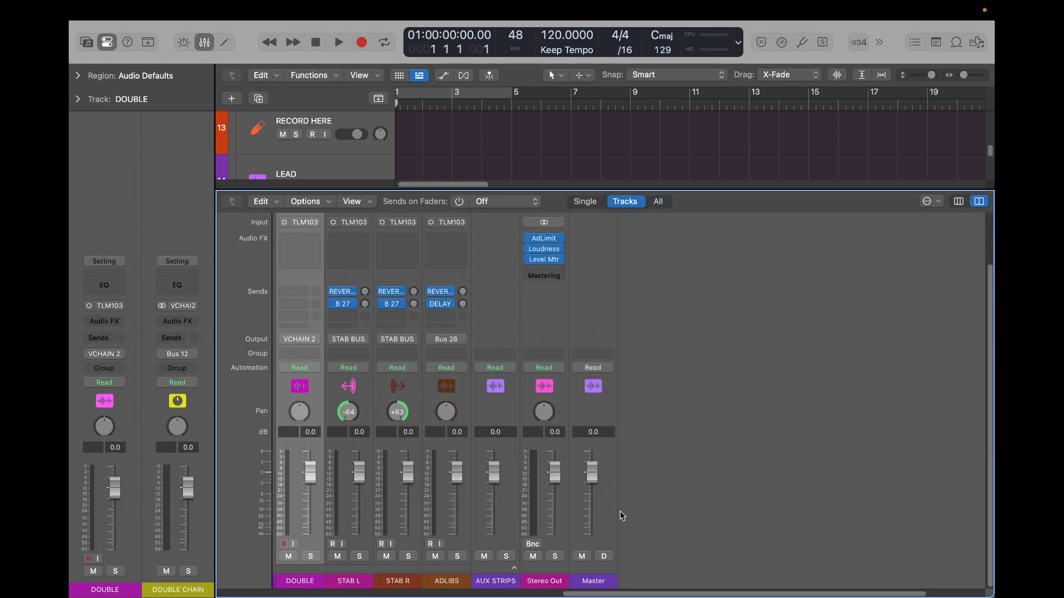
click(514, 568)
mouse_move(598, 481)
mouse_down()
mouse_move(597, 519)
mouse_move(597, 468)
mouse_move(597, 492)
mouse_up()
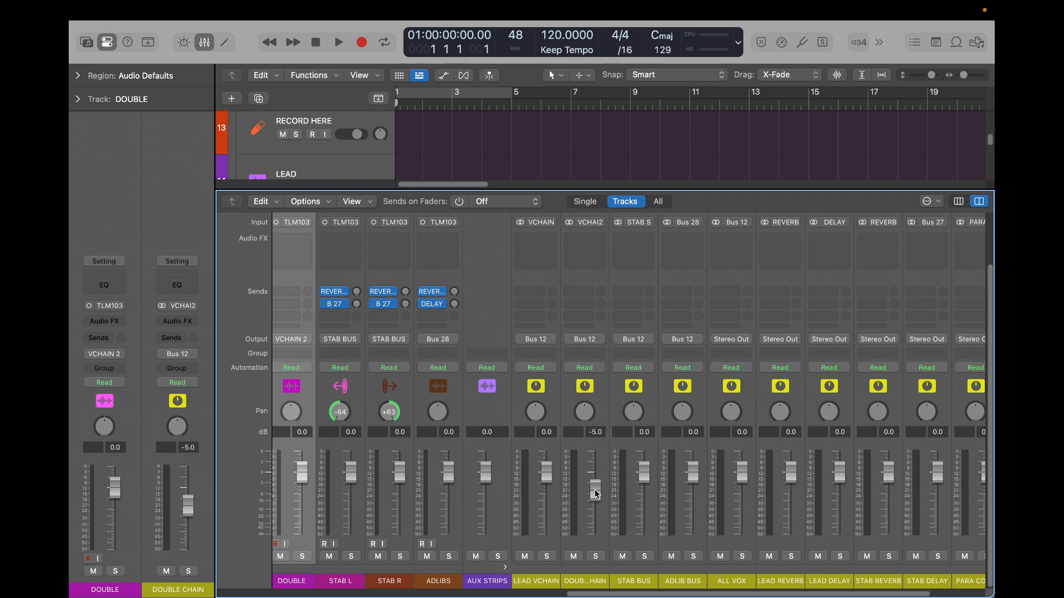
alt+click(597, 493)
- Enlarge the track area above the mixer and lower STAB L to -5.7 dB, STAB BUS to -5.1 dB and ADLIB BUS to -0.8 dB
drag(644, 480, 644, 494)
drag(502, 189, 492, 400)
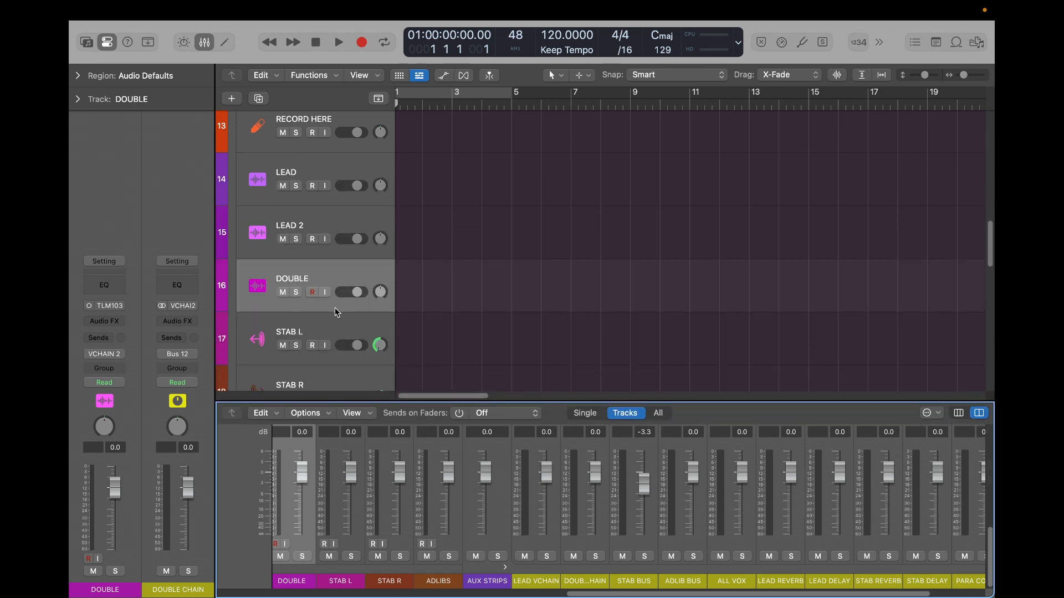
scroll(335, 307, down, 3)
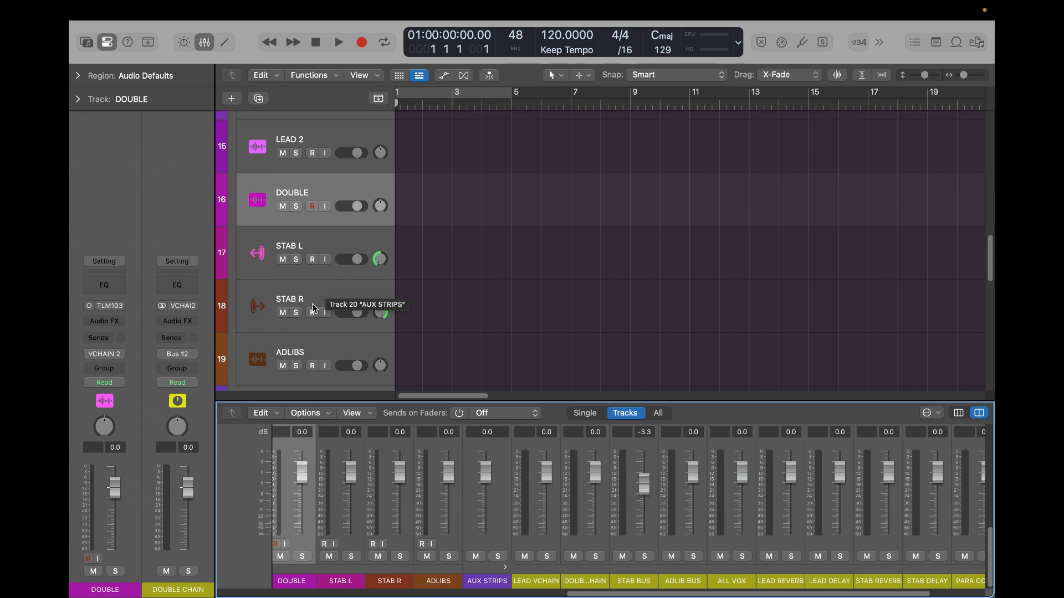
drag(359, 260, 324, 275)
drag(692, 476, 643, 490)
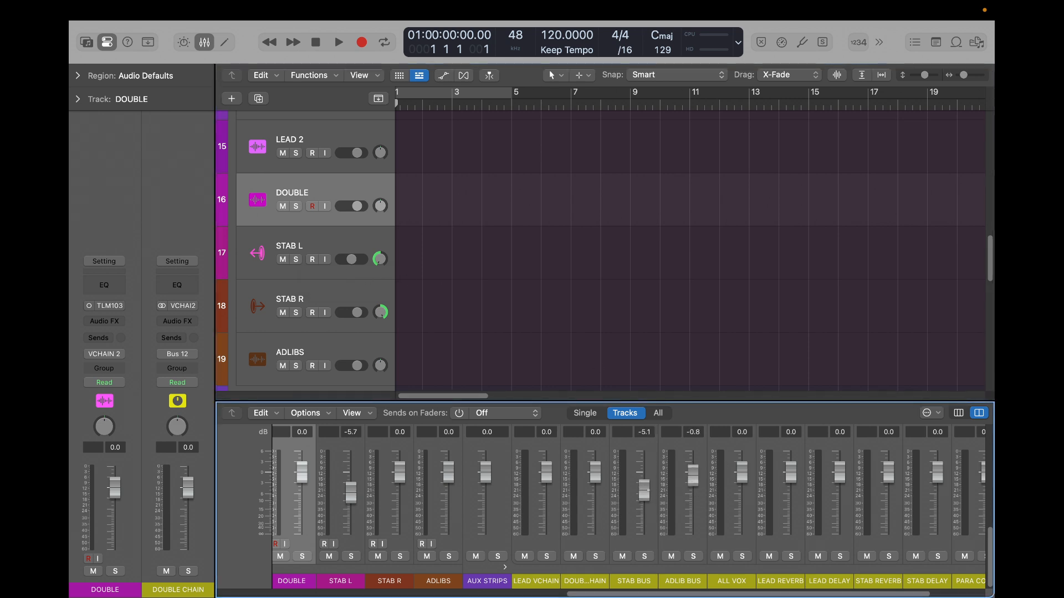
- Reset the STAB BUS and STAB L faders to 0.0 dB
alt+click(648, 491)
alt+click(355, 260)
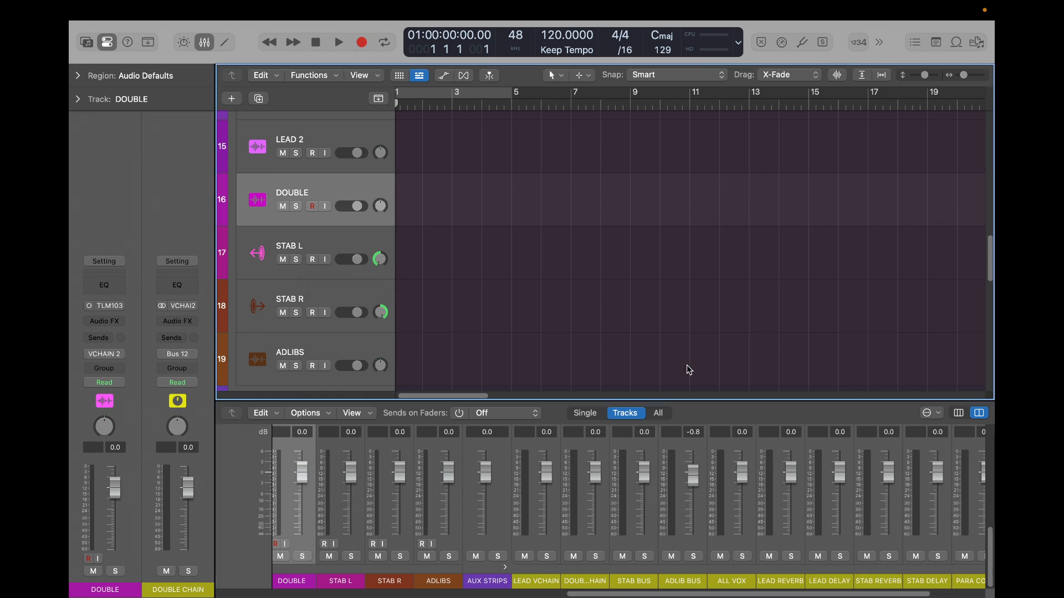
- Try STAB L at -16.0 dB, STAB R at -17.2 dB and a lowered STAB BUS, and reset all three faders to 0.0 dB
drag(356, 466, 371, 526)
drag(400, 481, 401, 518)
drag(643, 472, 648, 534)
alt+click(644, 505)
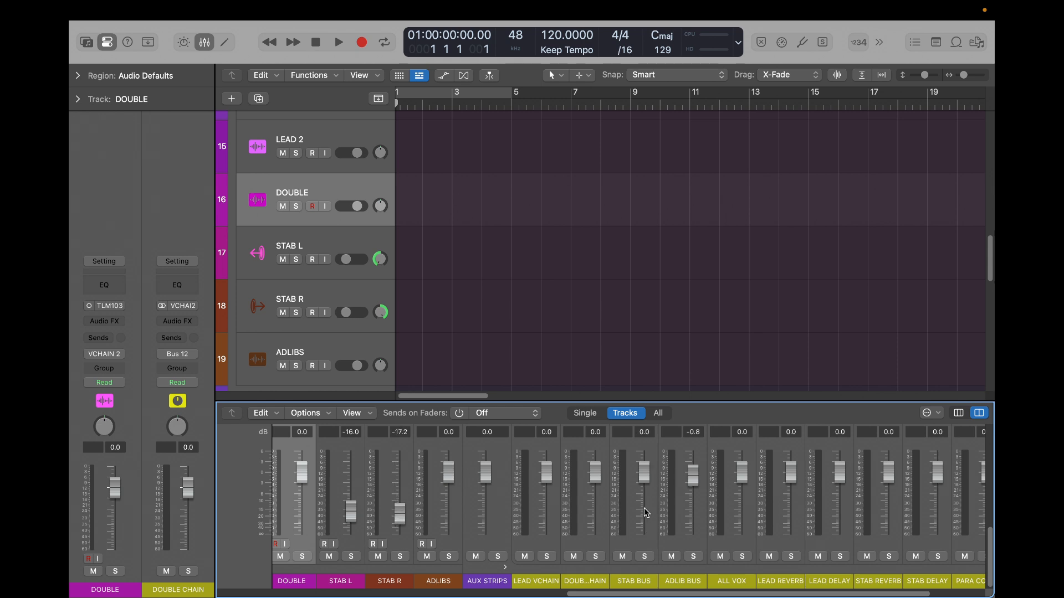
alt+click(399, 515)
alt+click(355, 515)
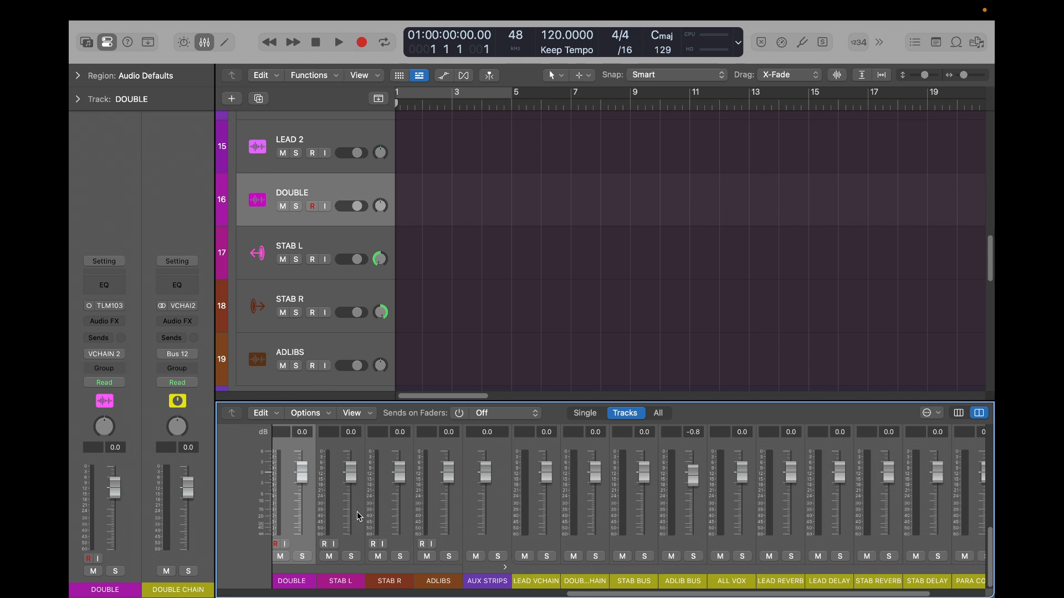
- Hide the mixer, select the LEAD track in CHORUS and view the plug-in choices for its empty Audio FX slot
key(x)
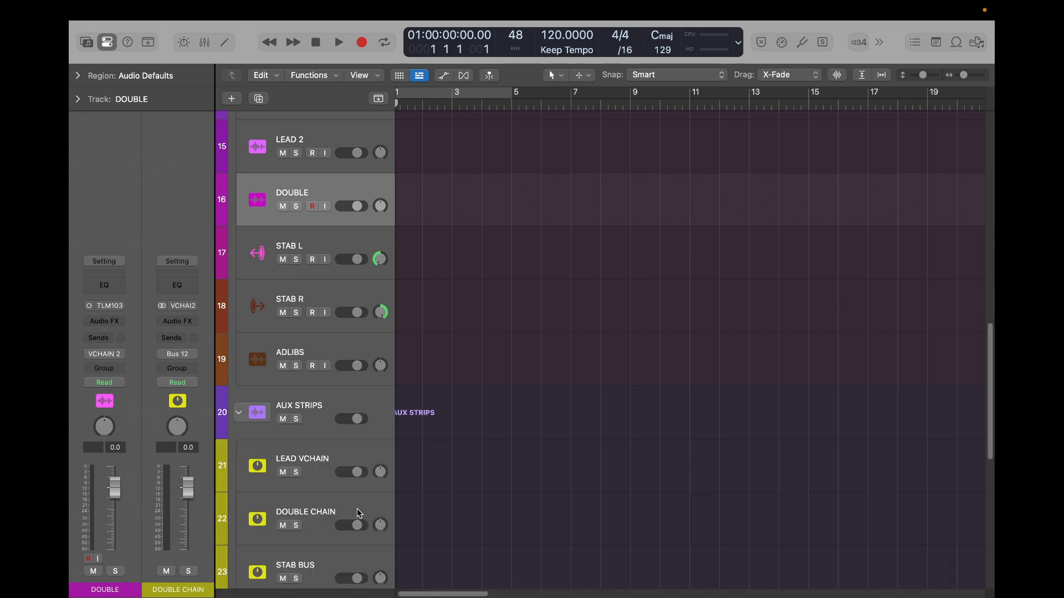
scroll(299, 194, up, 4)
click(315, 194)
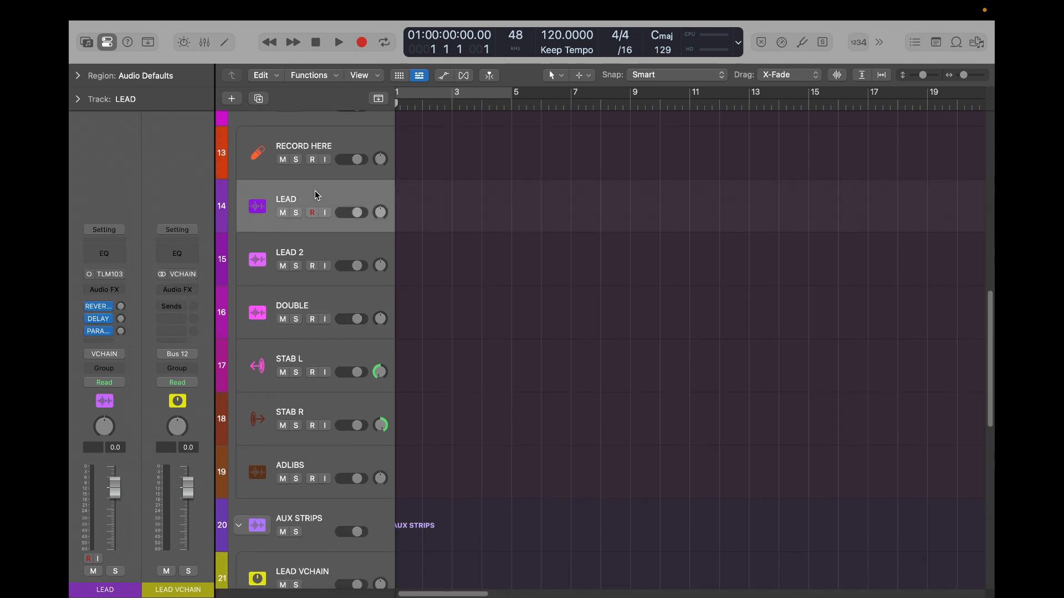
click(104, 289)
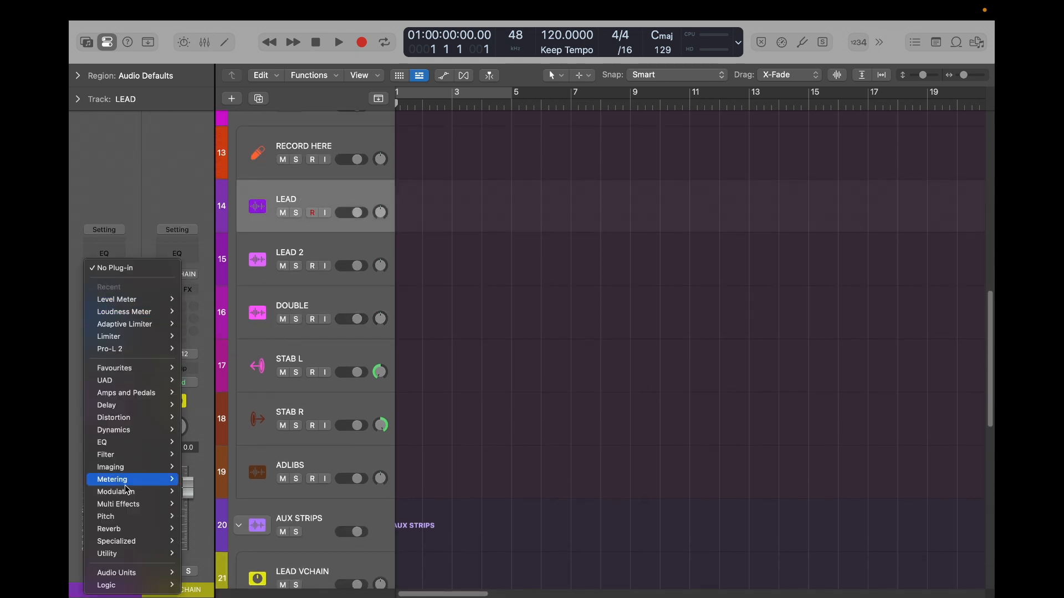
click(152, 155)
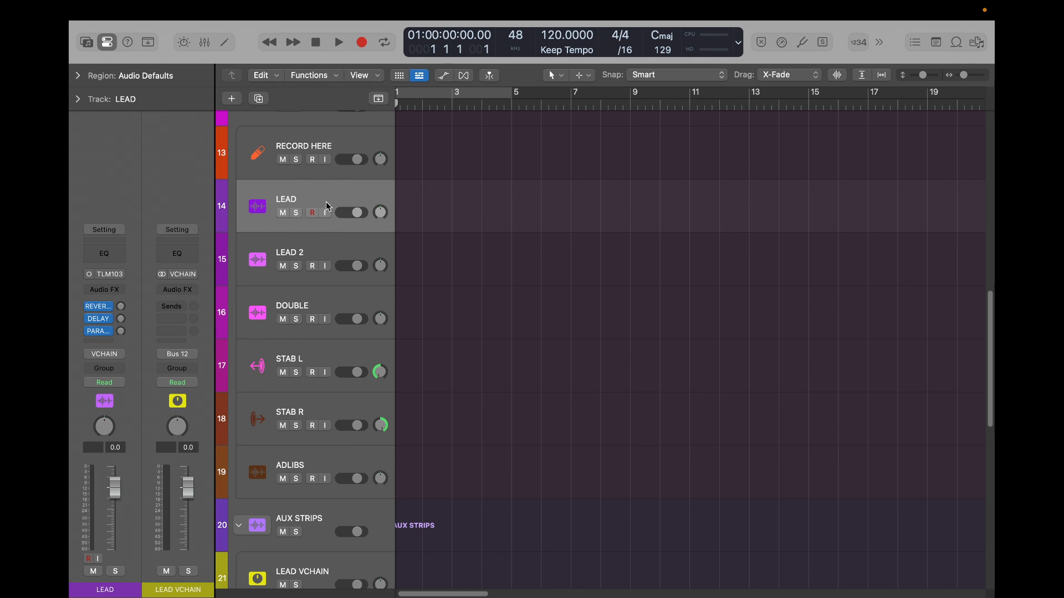
- Collapse the CHORUS, AUX STRIPS and VERSE stacks in the track list
scroll(297, 171, up, 4)
click(240, 312)
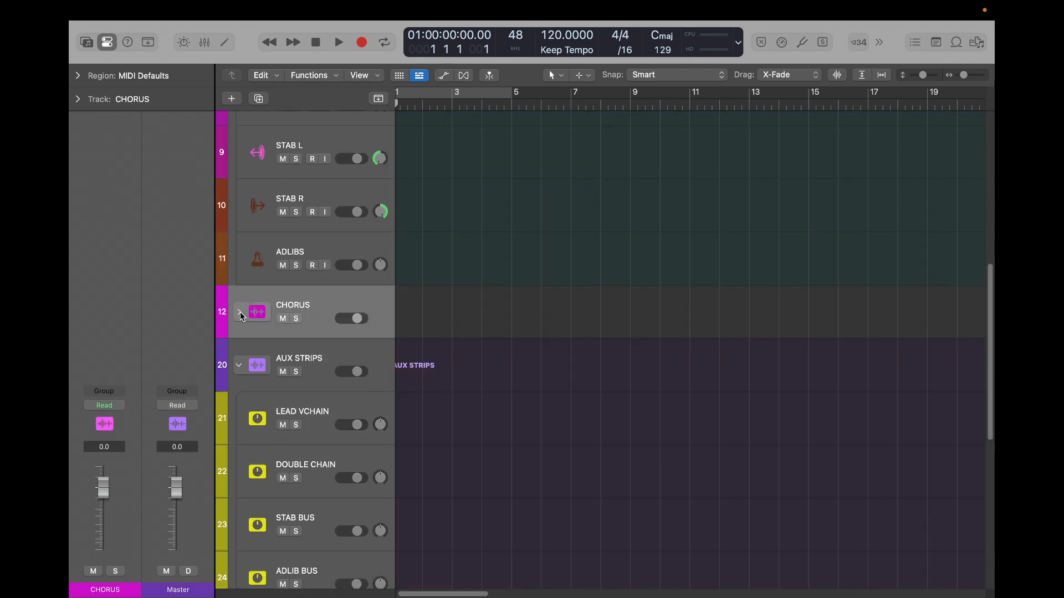
click(238, 365)
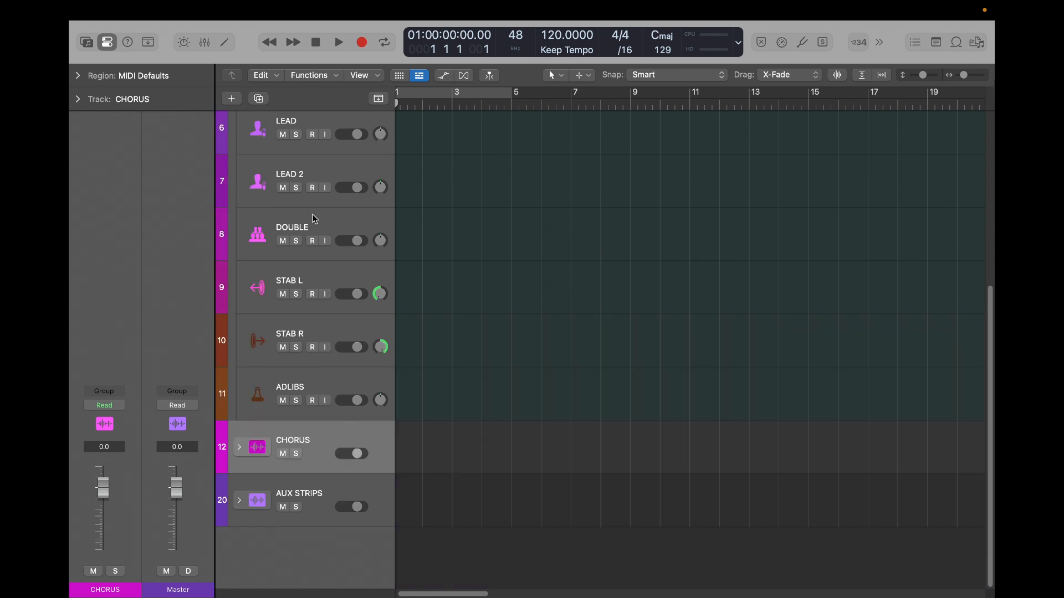
scroll(310, 219, up, 6)
click(238, 266)
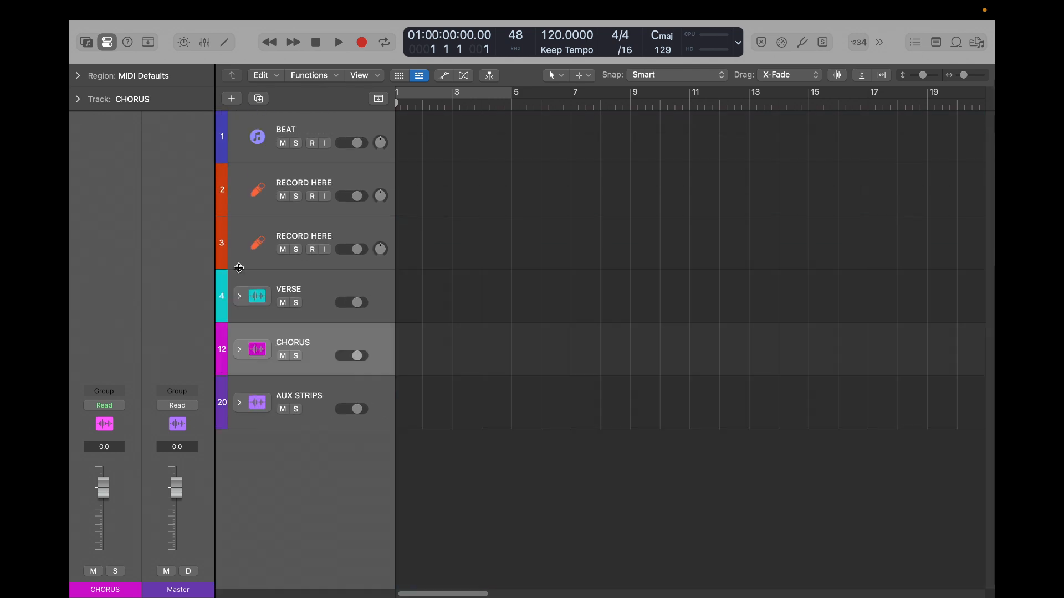
click(239, 404)
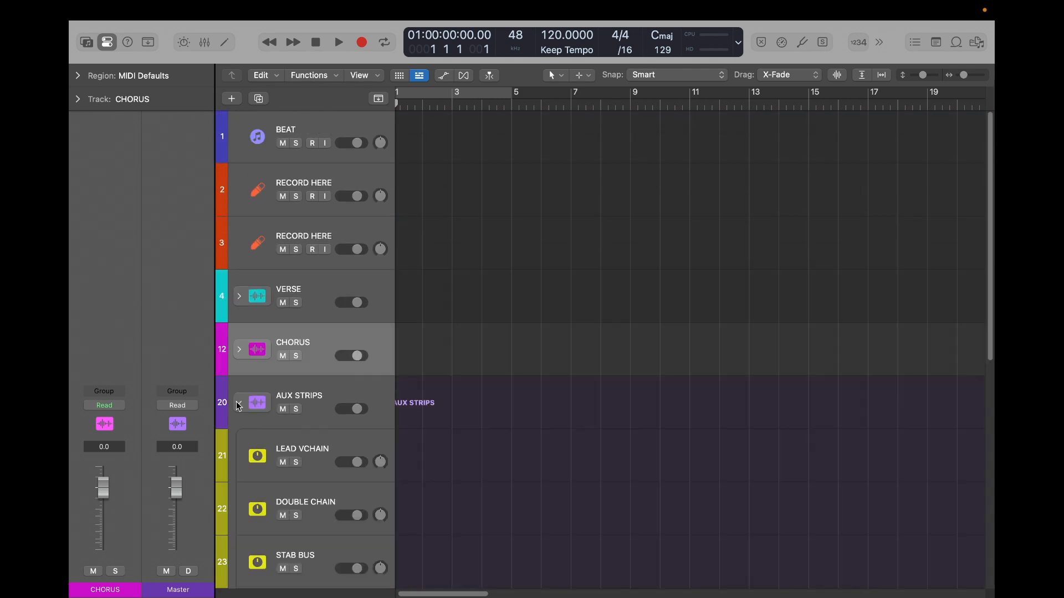
click(239, 404)
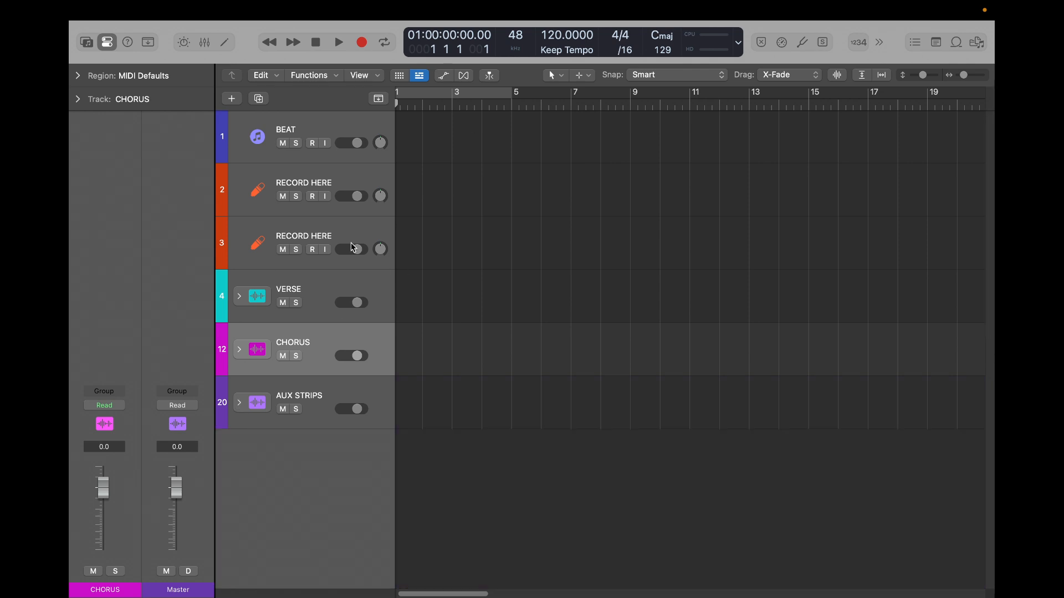